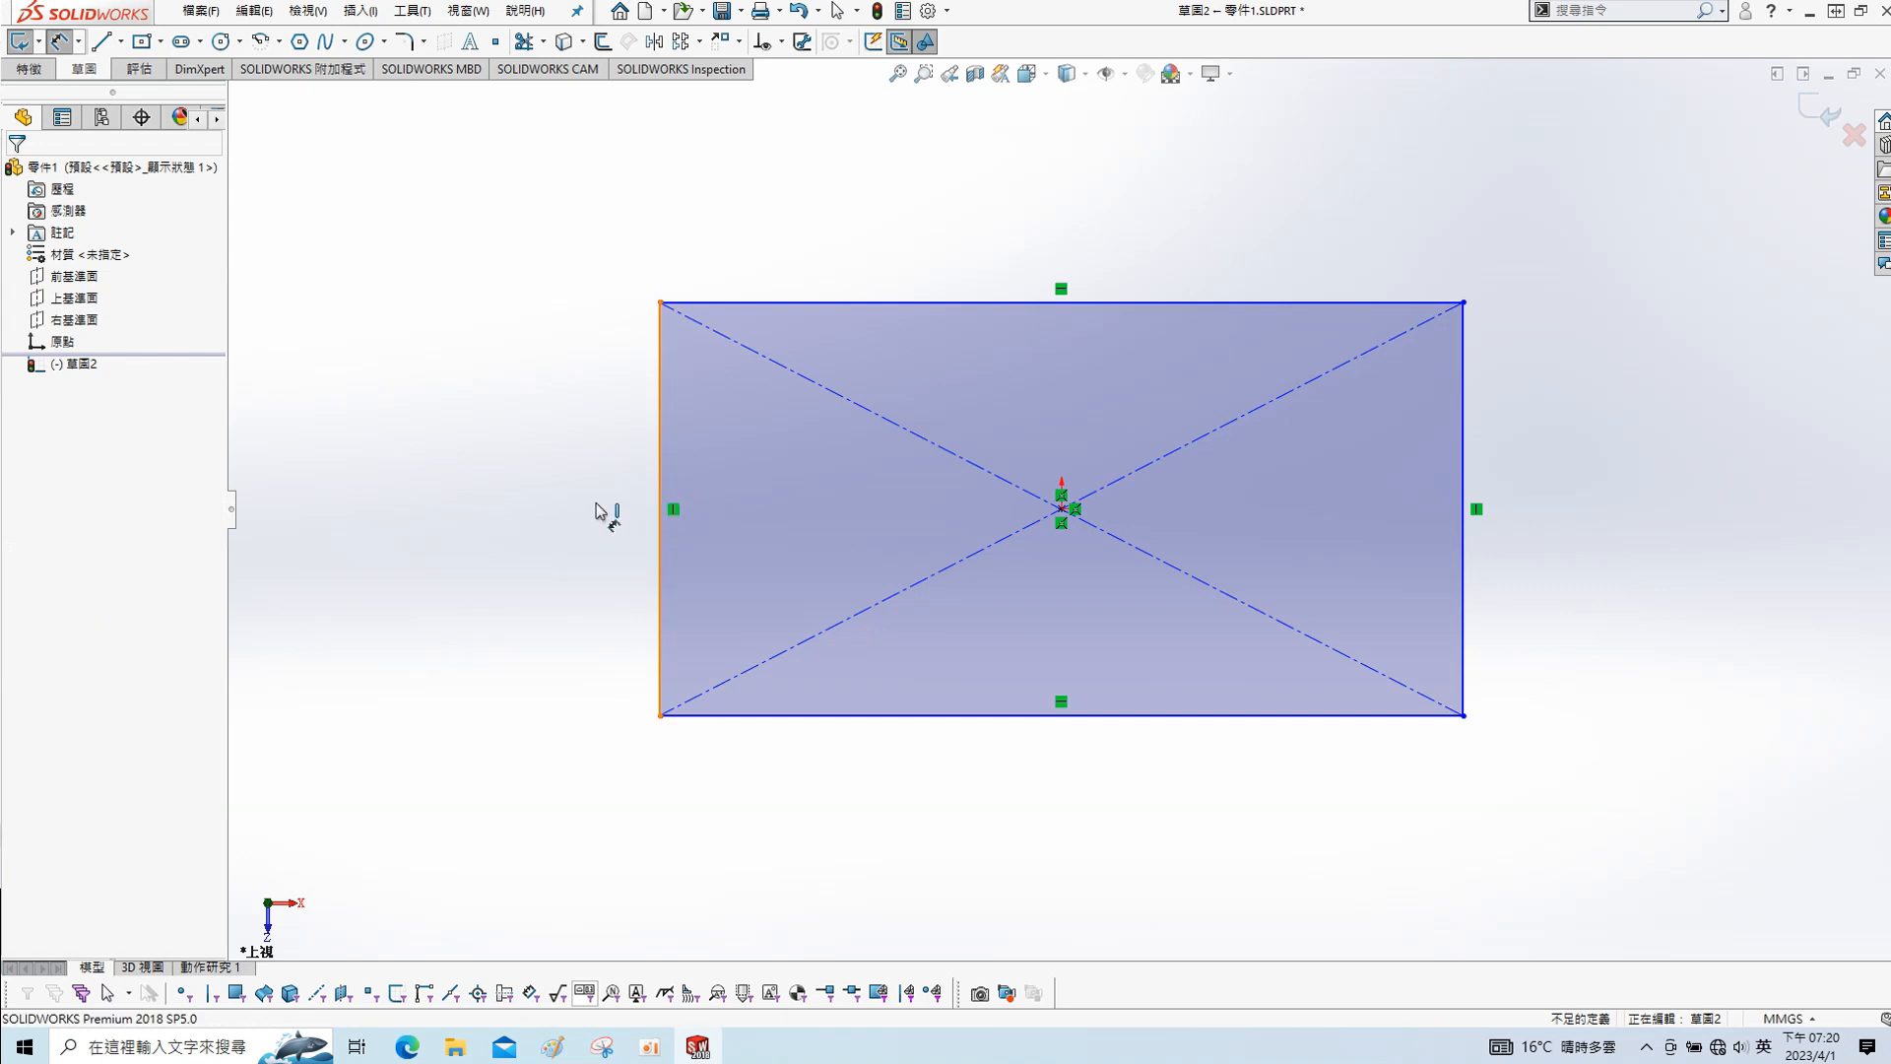
- Dimension the centre rectangle 30 mm high and 90 mm wide
left_click(549, 502)
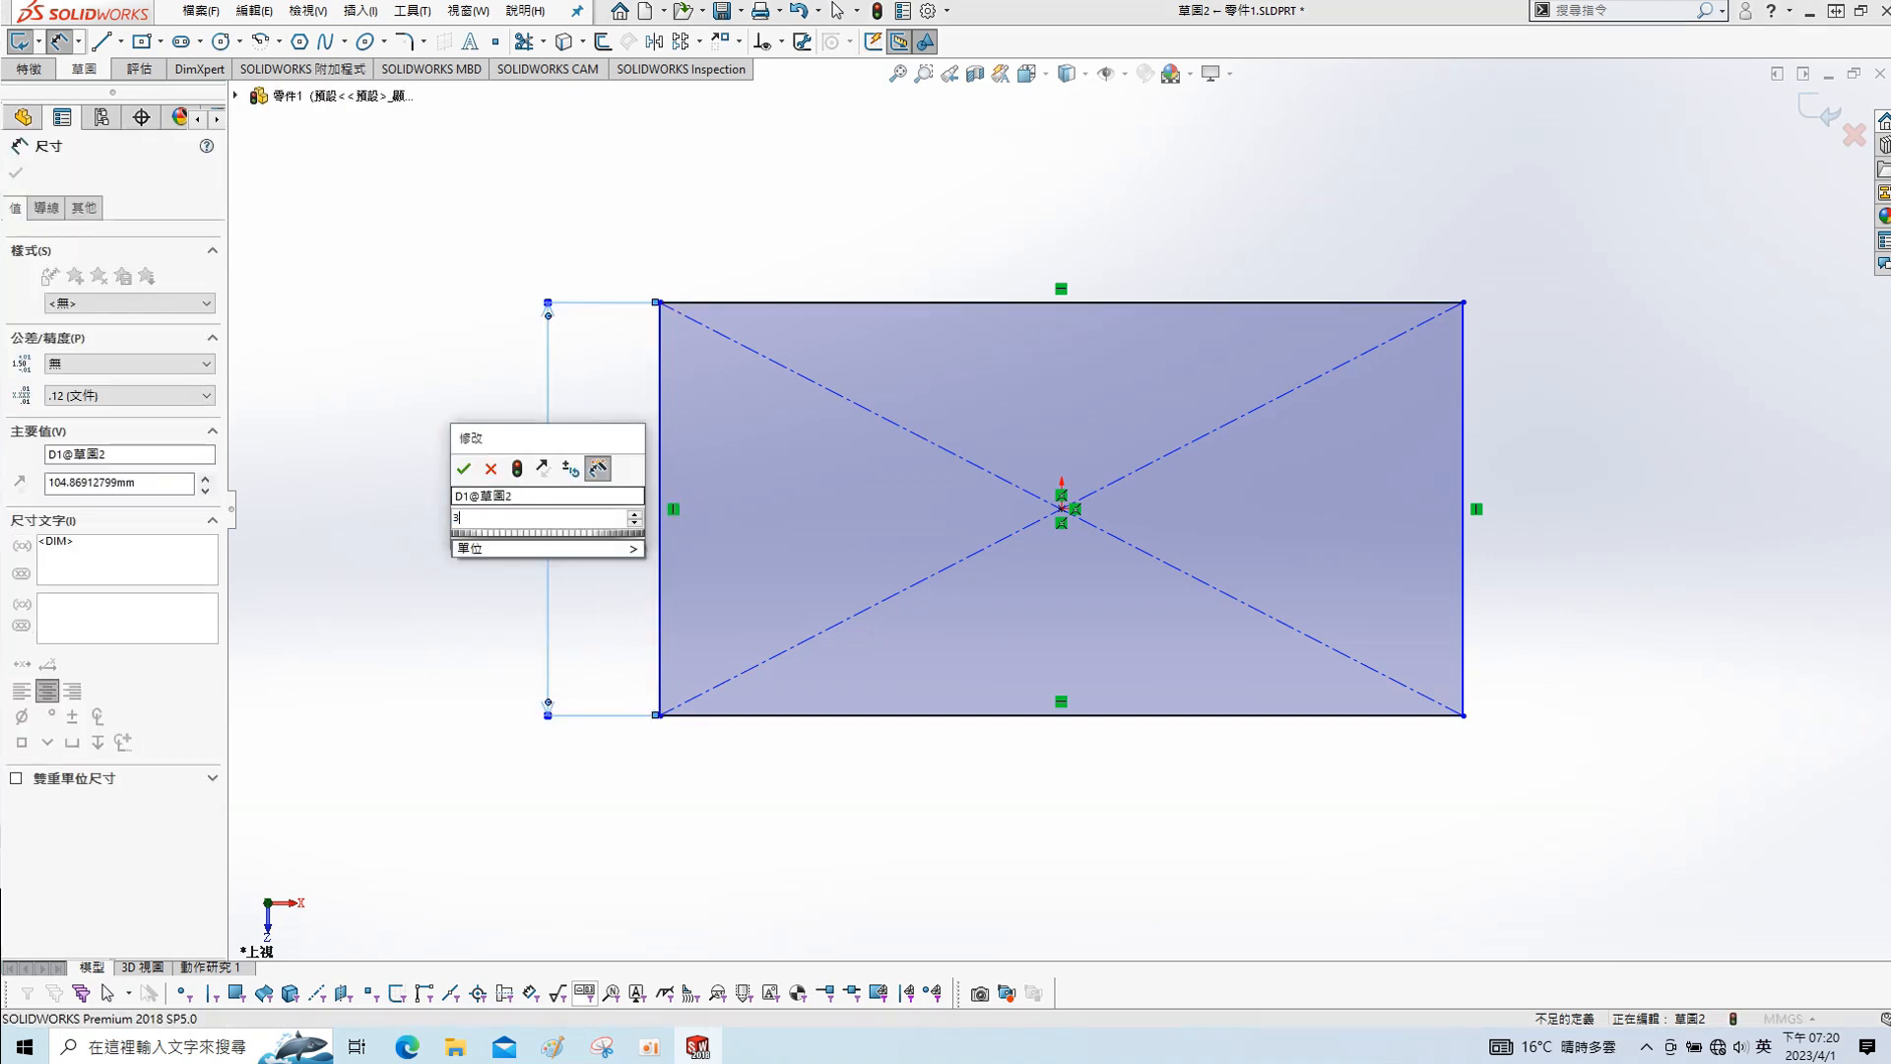
type("30")
key("Return")
left_click(1029, 303)
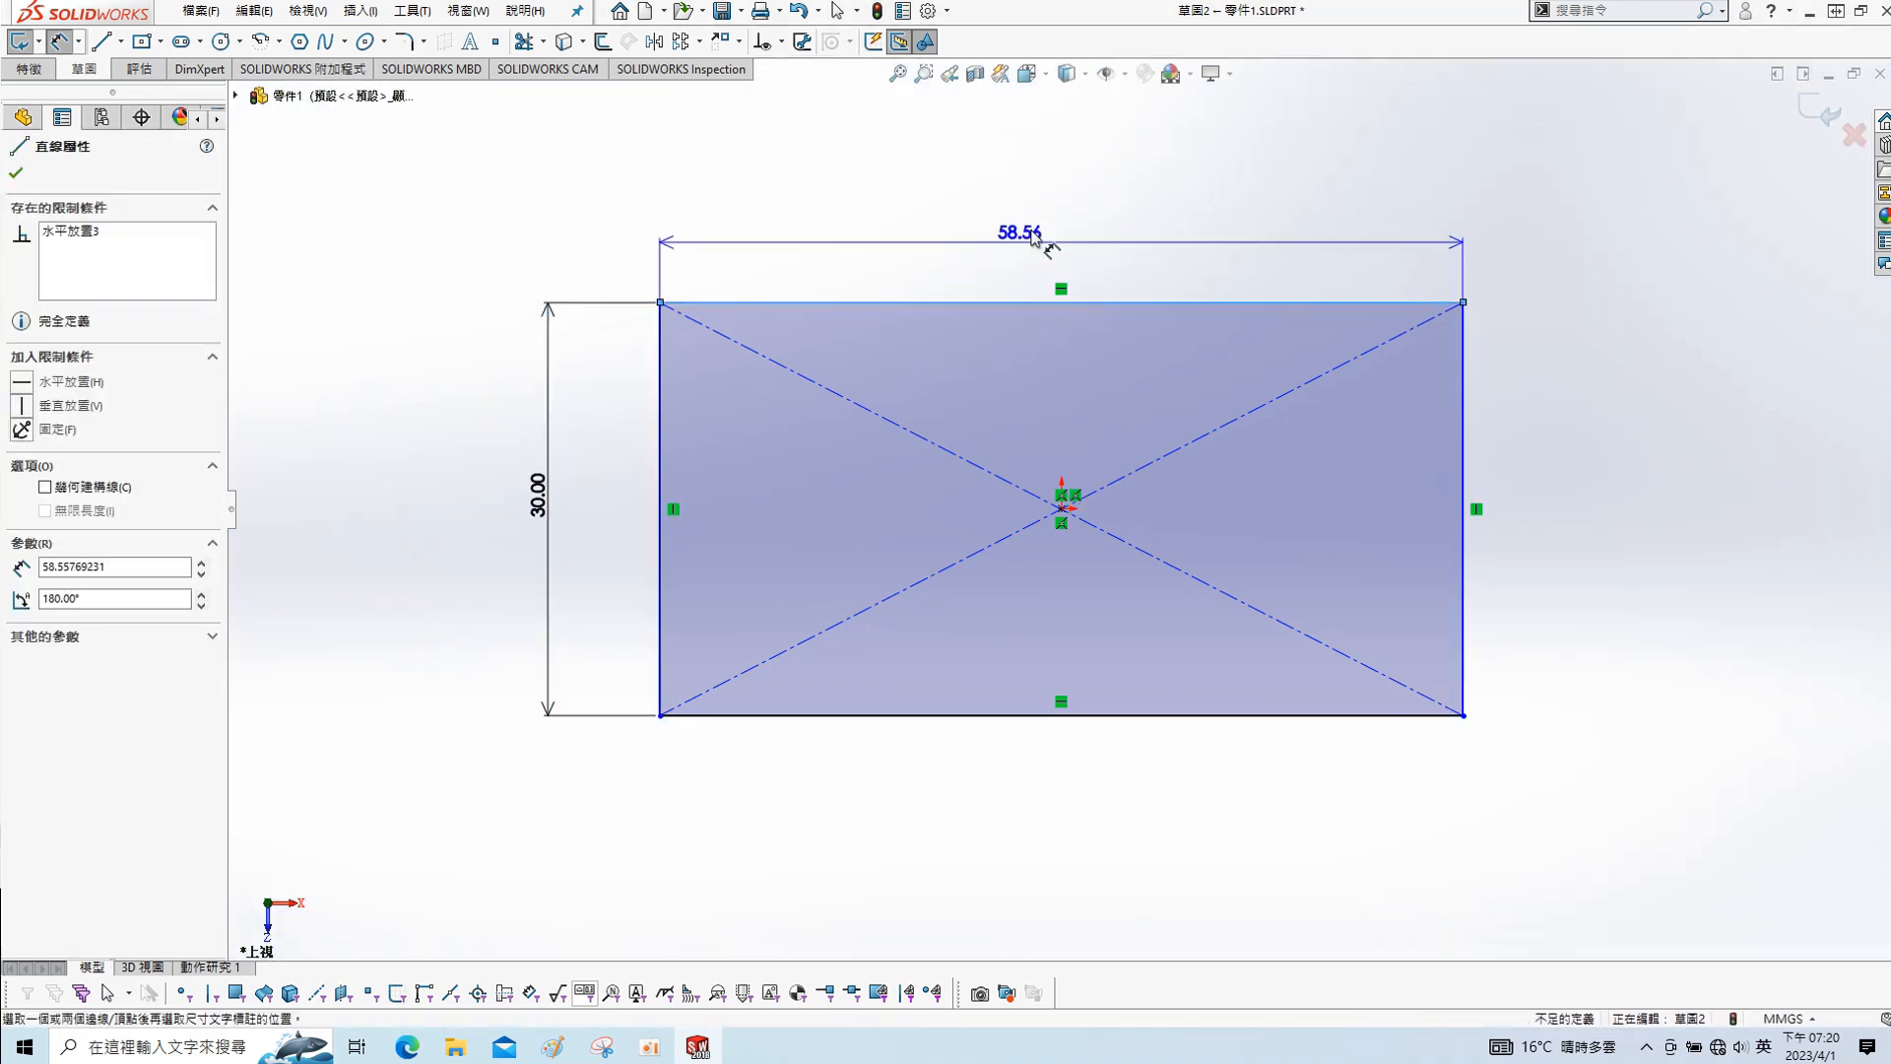
left_click(1035, 236)
type("90")
key("Return")
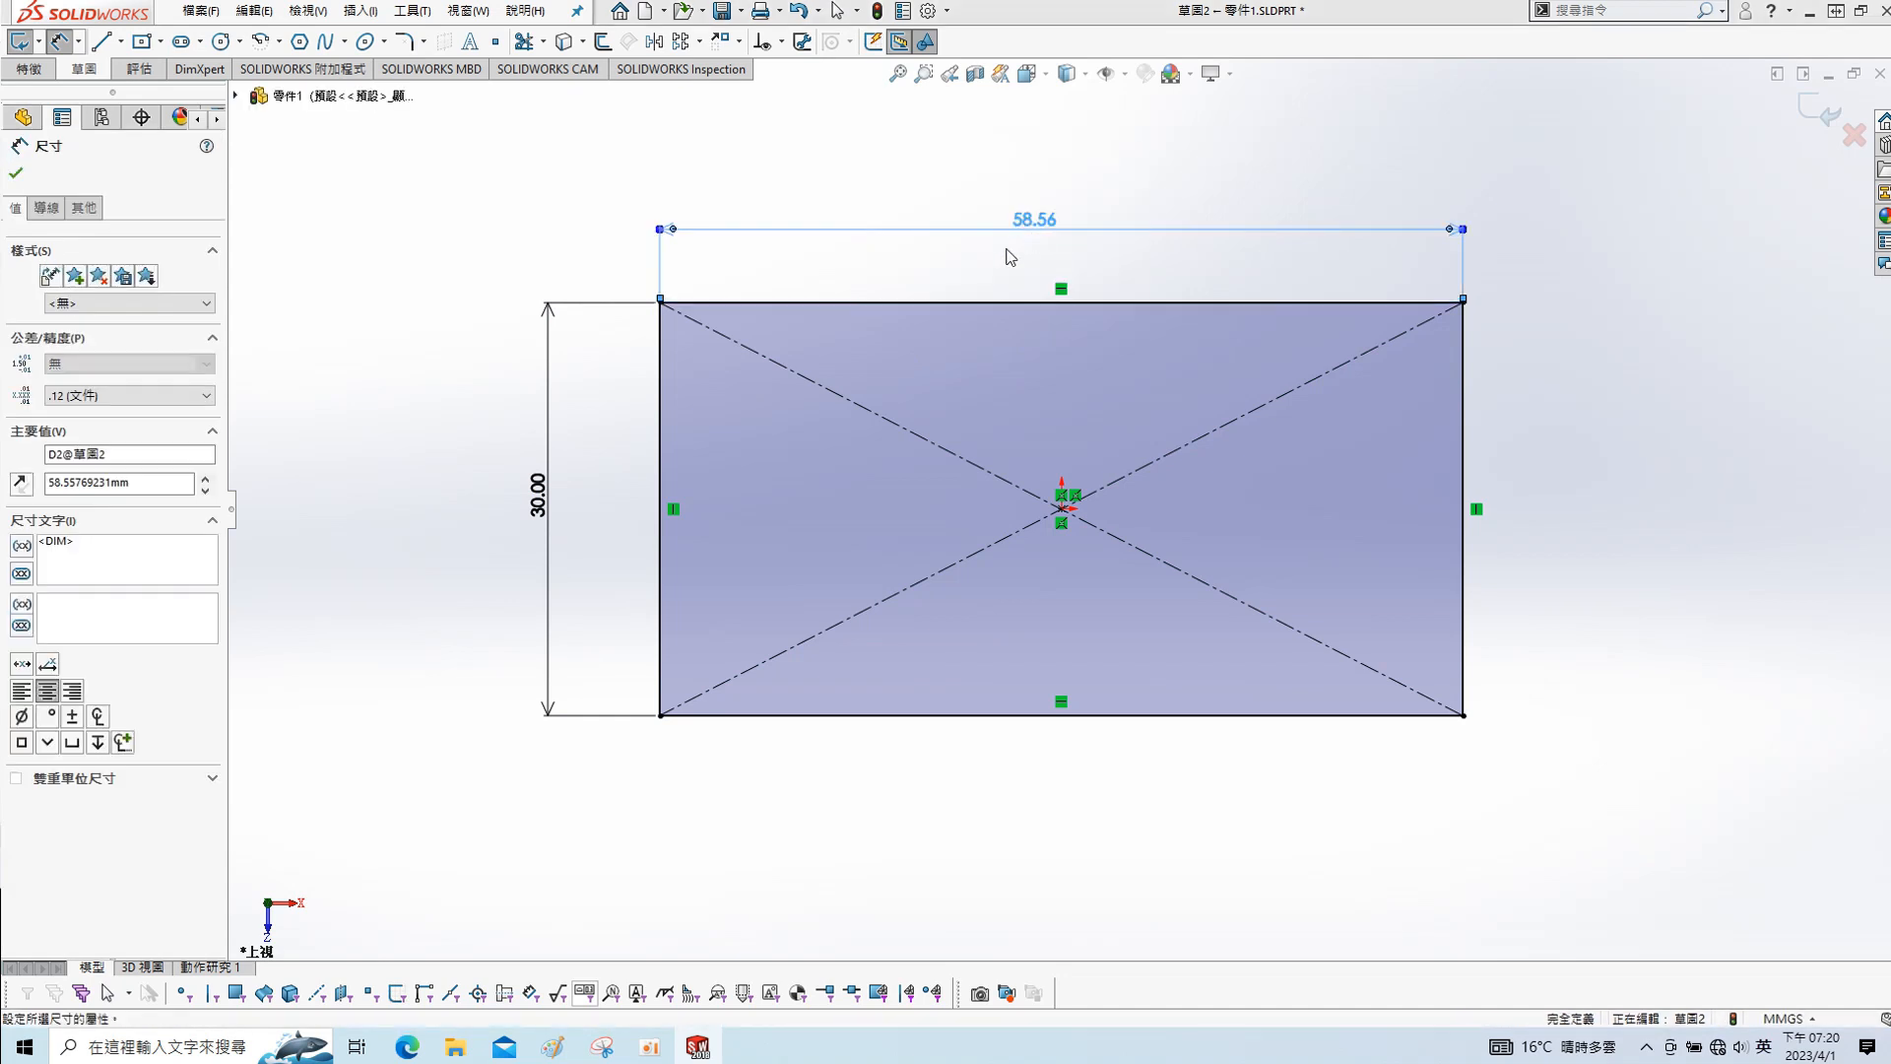
- Extrude the rectangle 40 mm into a block and turn off the floor reflection display
key("s")
left_click(1082, 418)
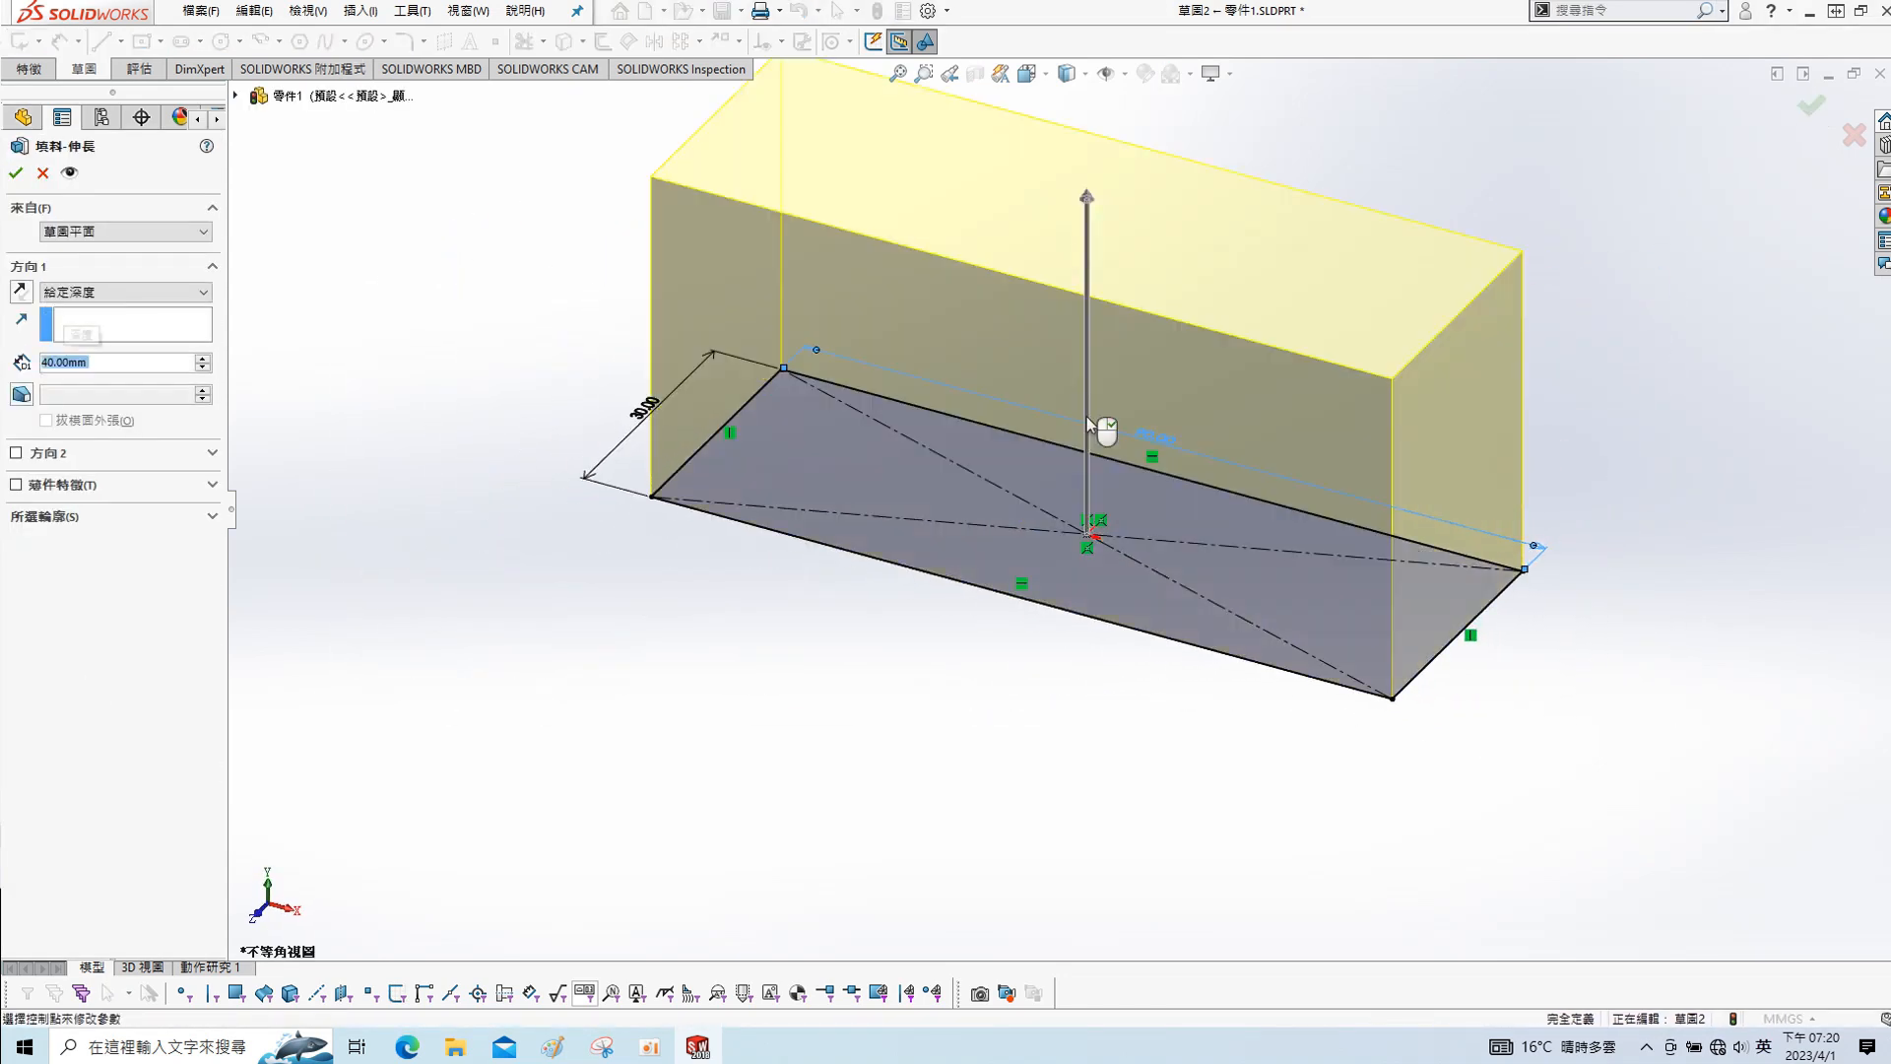
left_click(21, 179)
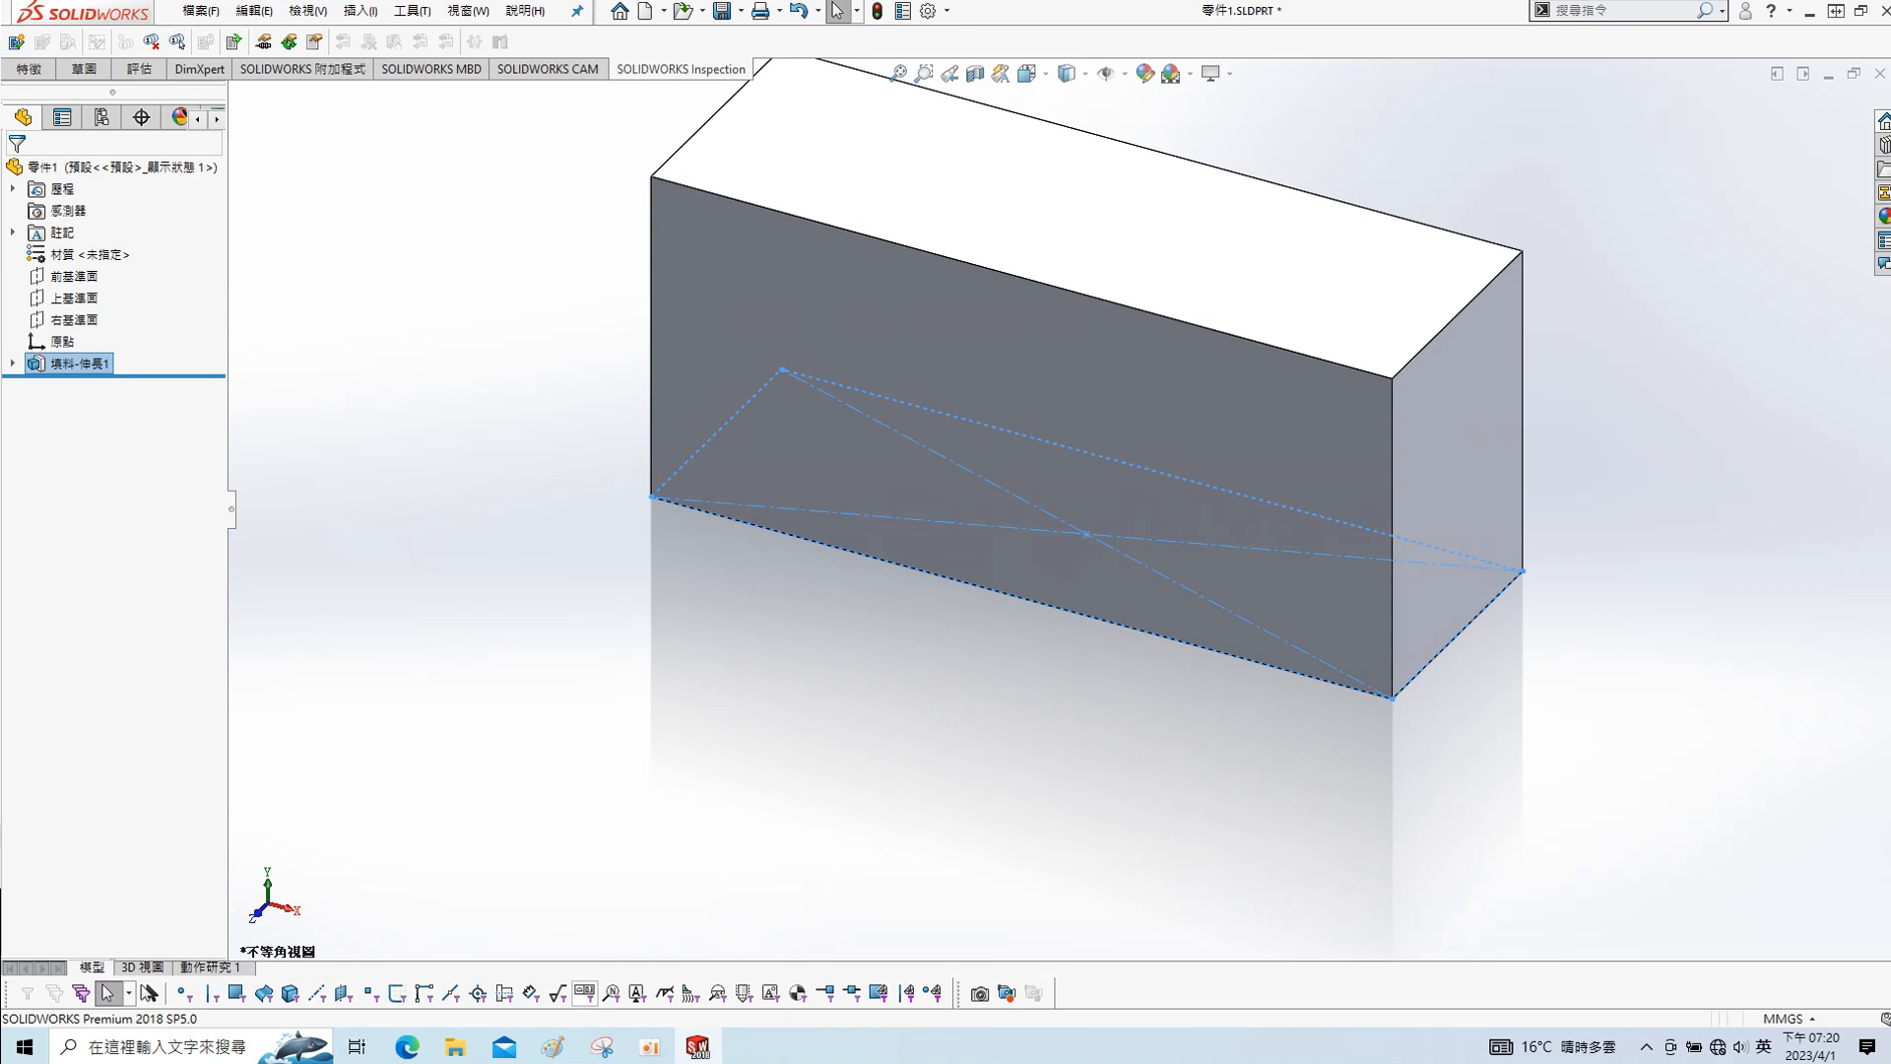
left_click(1212, 73)
left_click(1251, 100)
- Start a sketch on the block's bottom face and draw a vertical centerline about 34 mm long upward from the origin
middle_click_drag(995, 651, 985, 552)
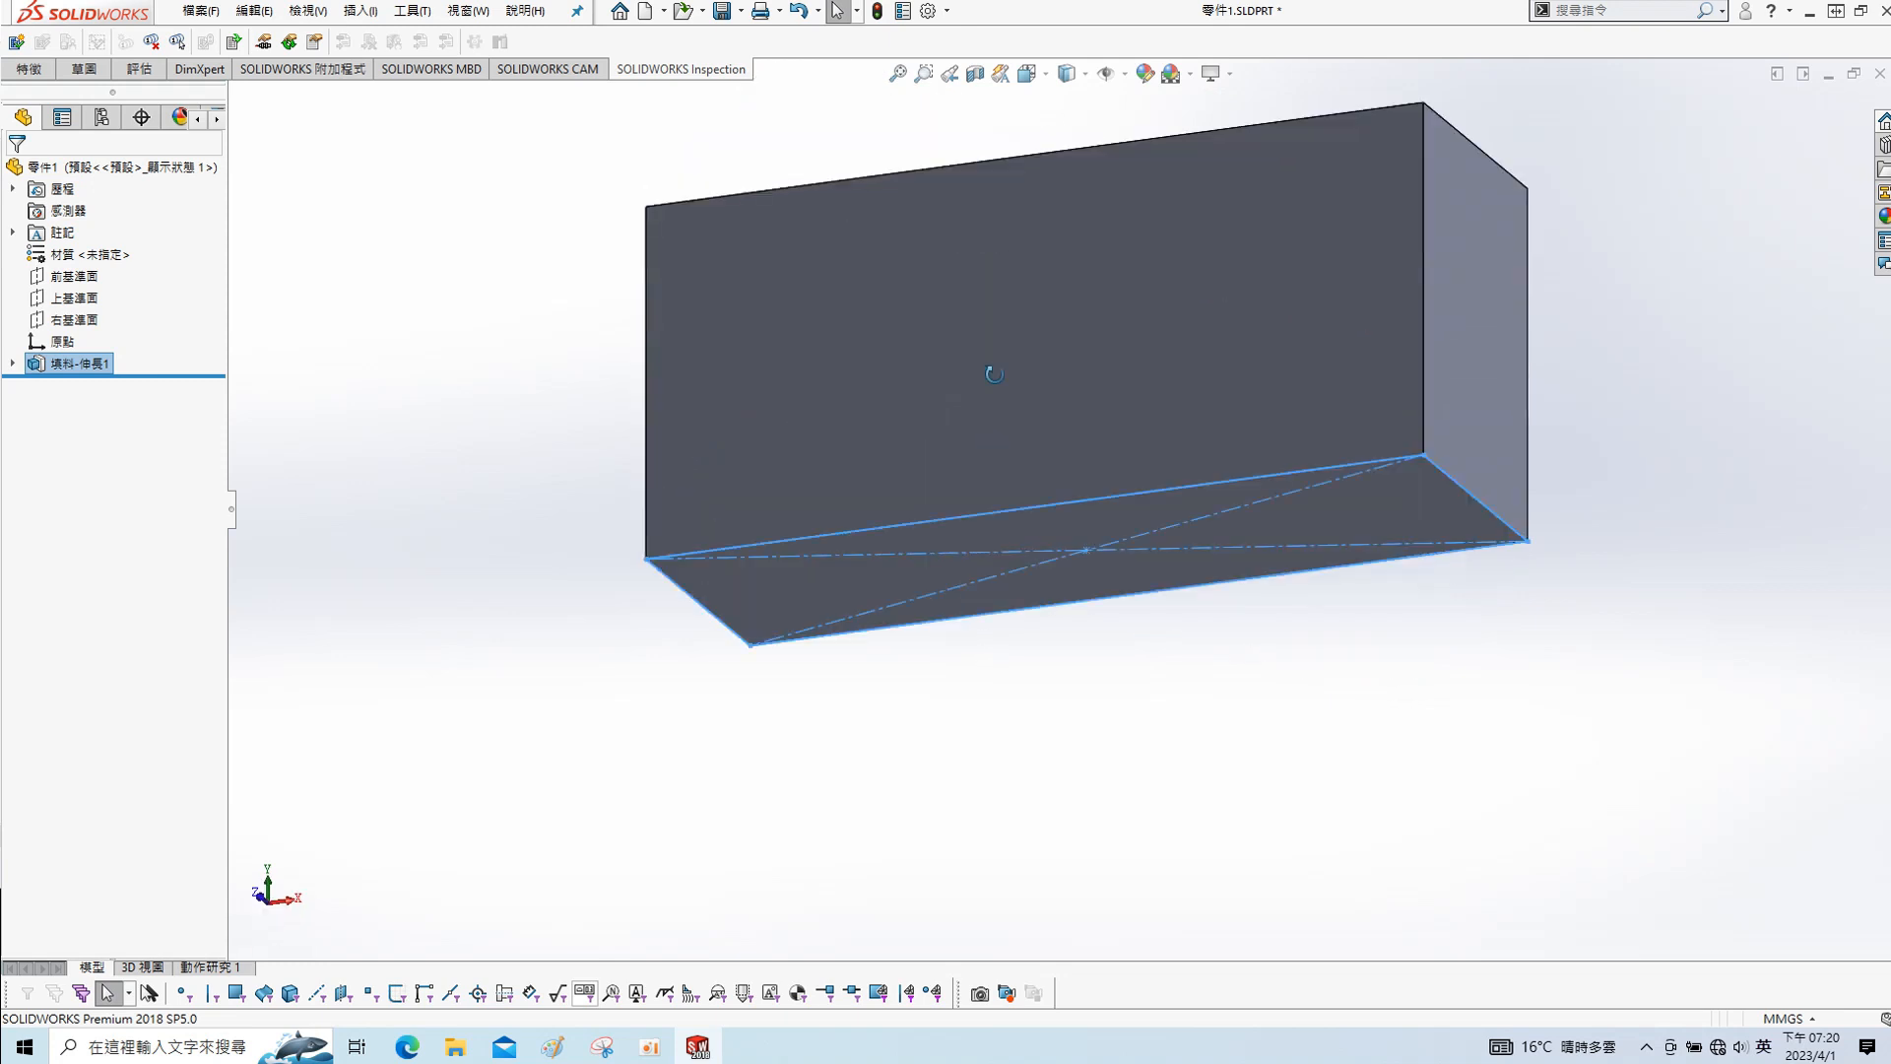
left_click(983, 493)
left_click(1068, 436)
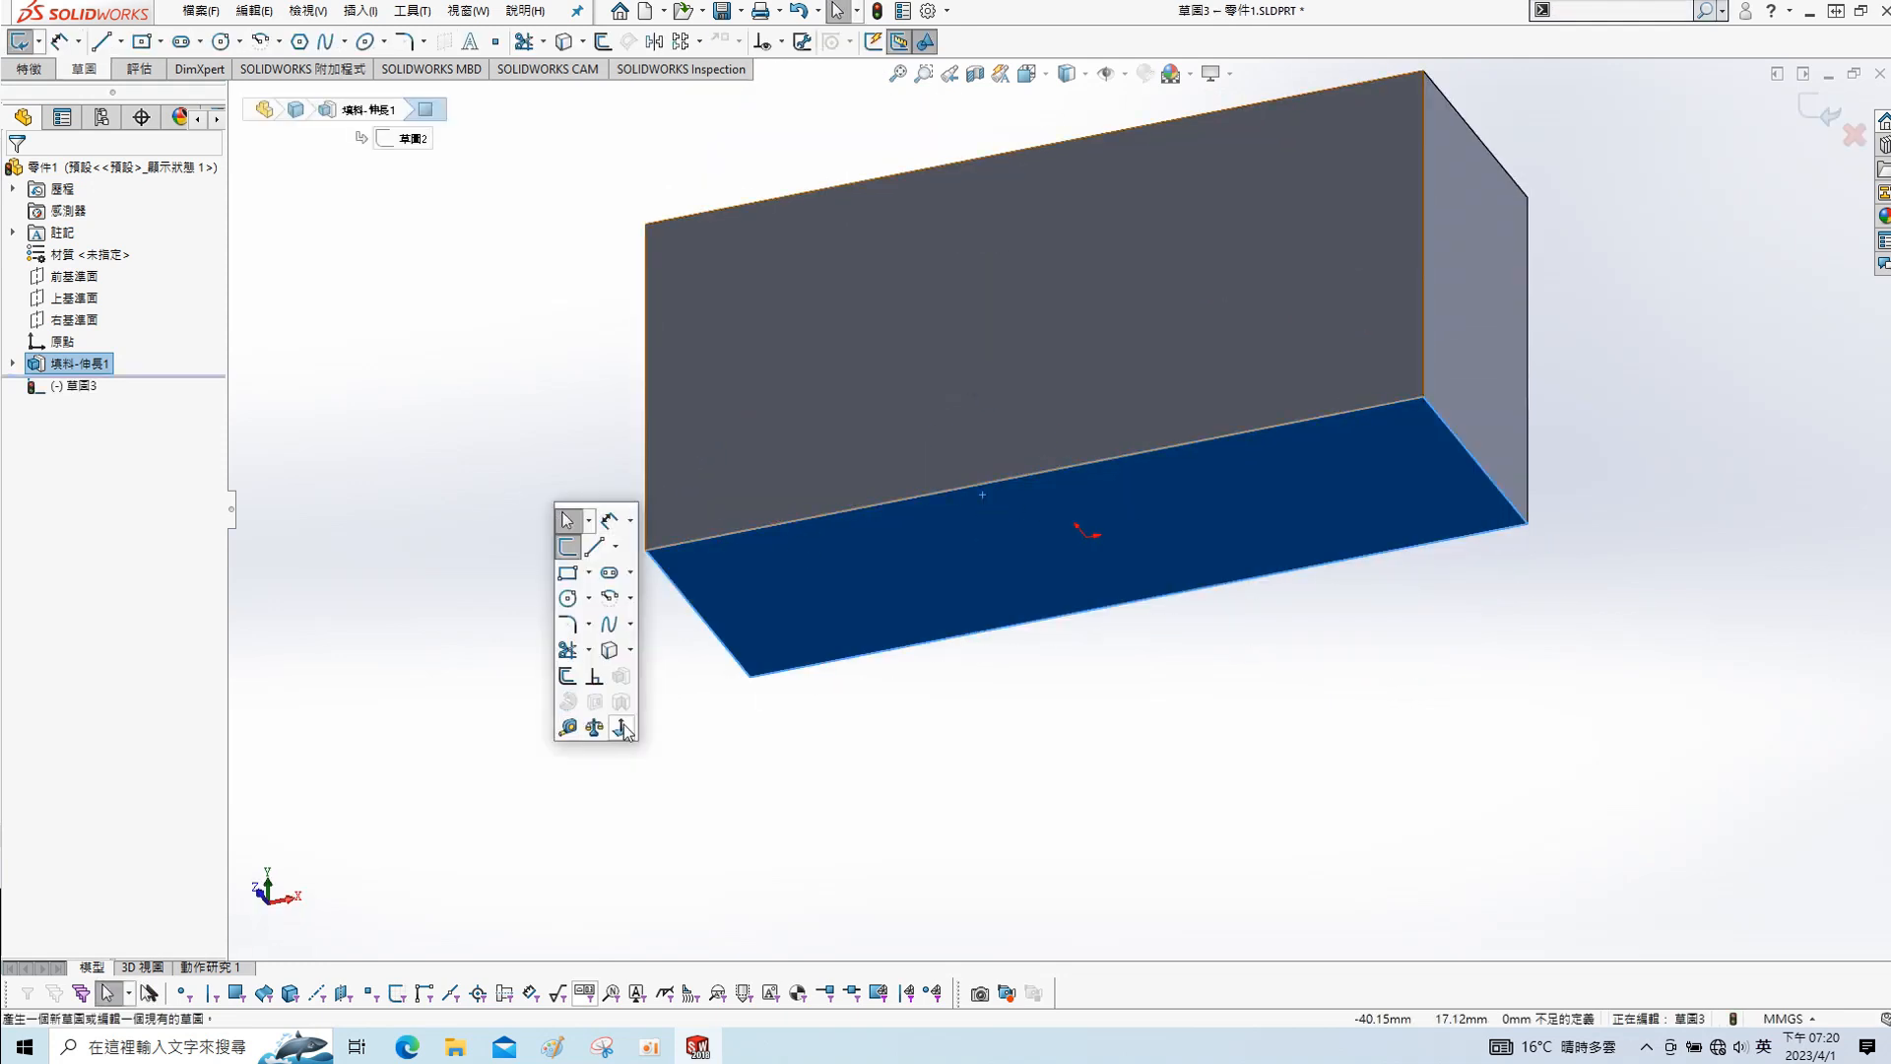
key("s")
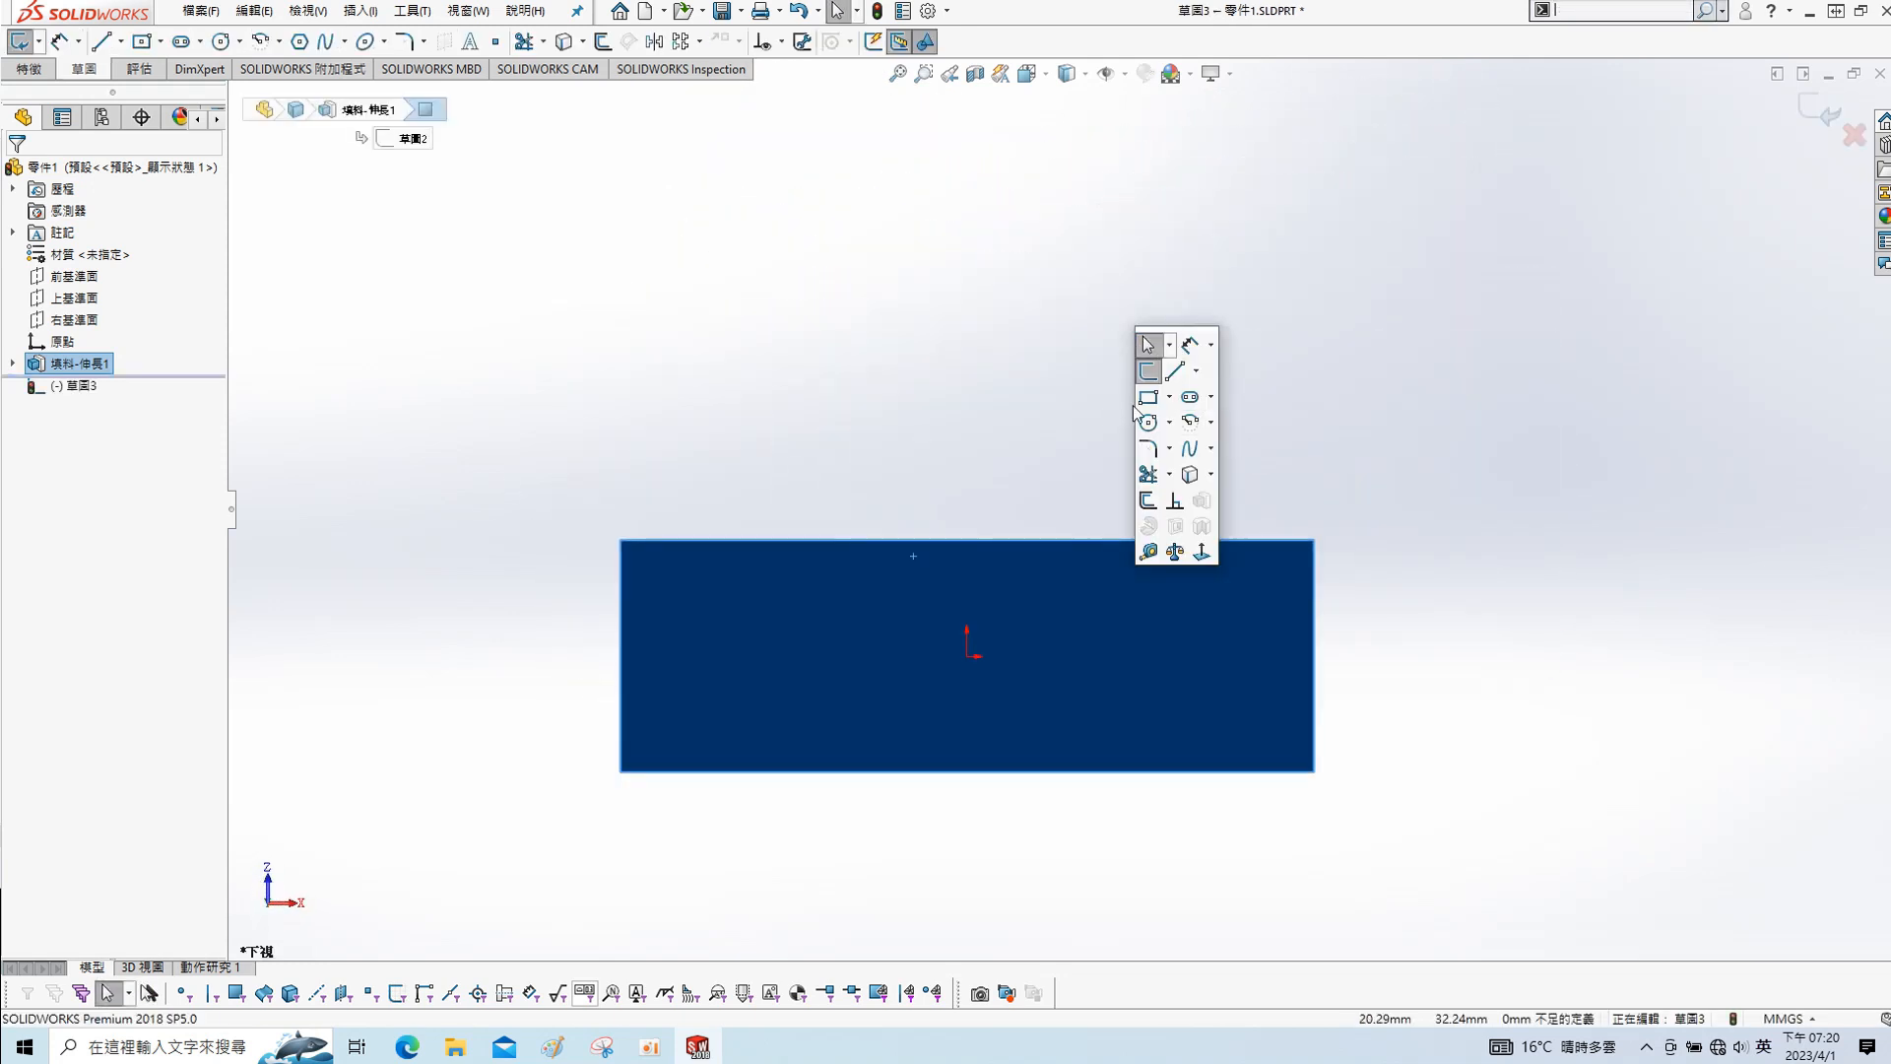
left_click(1195, 371)
left_click(1226, 414)
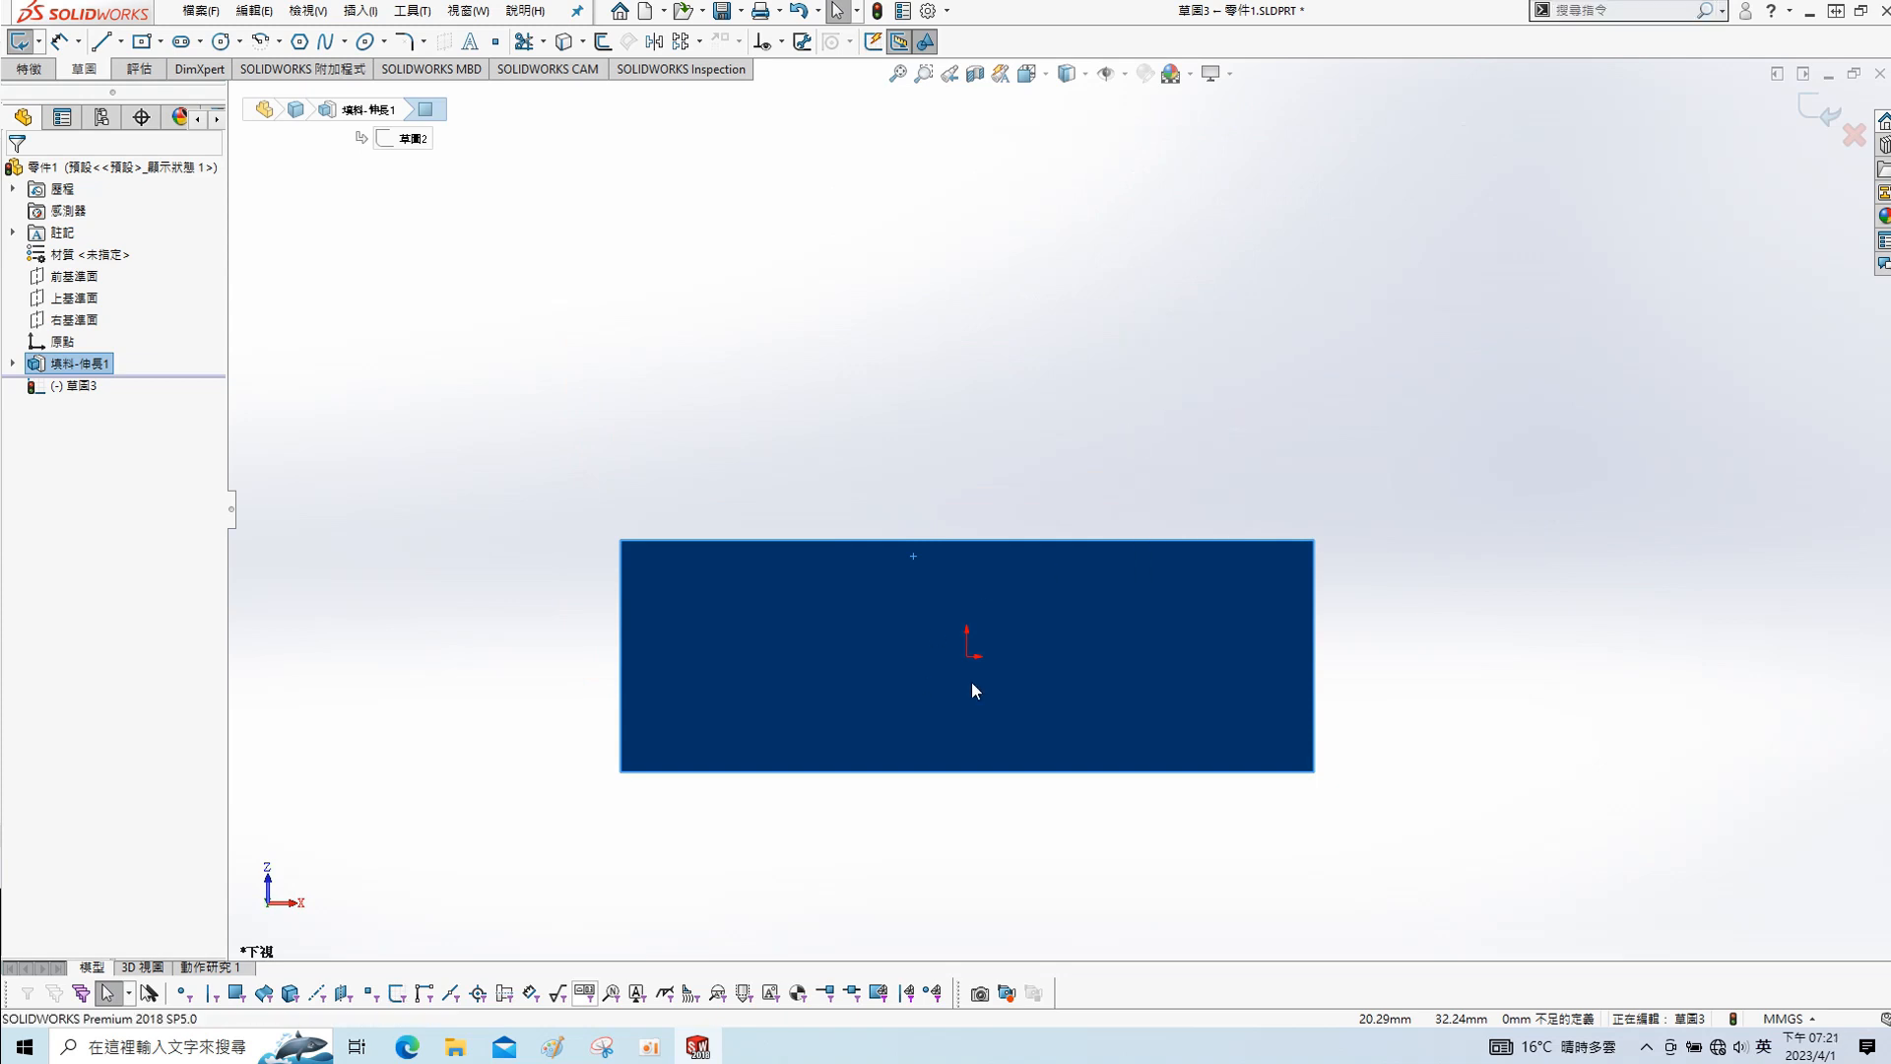
left_click_drag(966, 655, 966, 391)
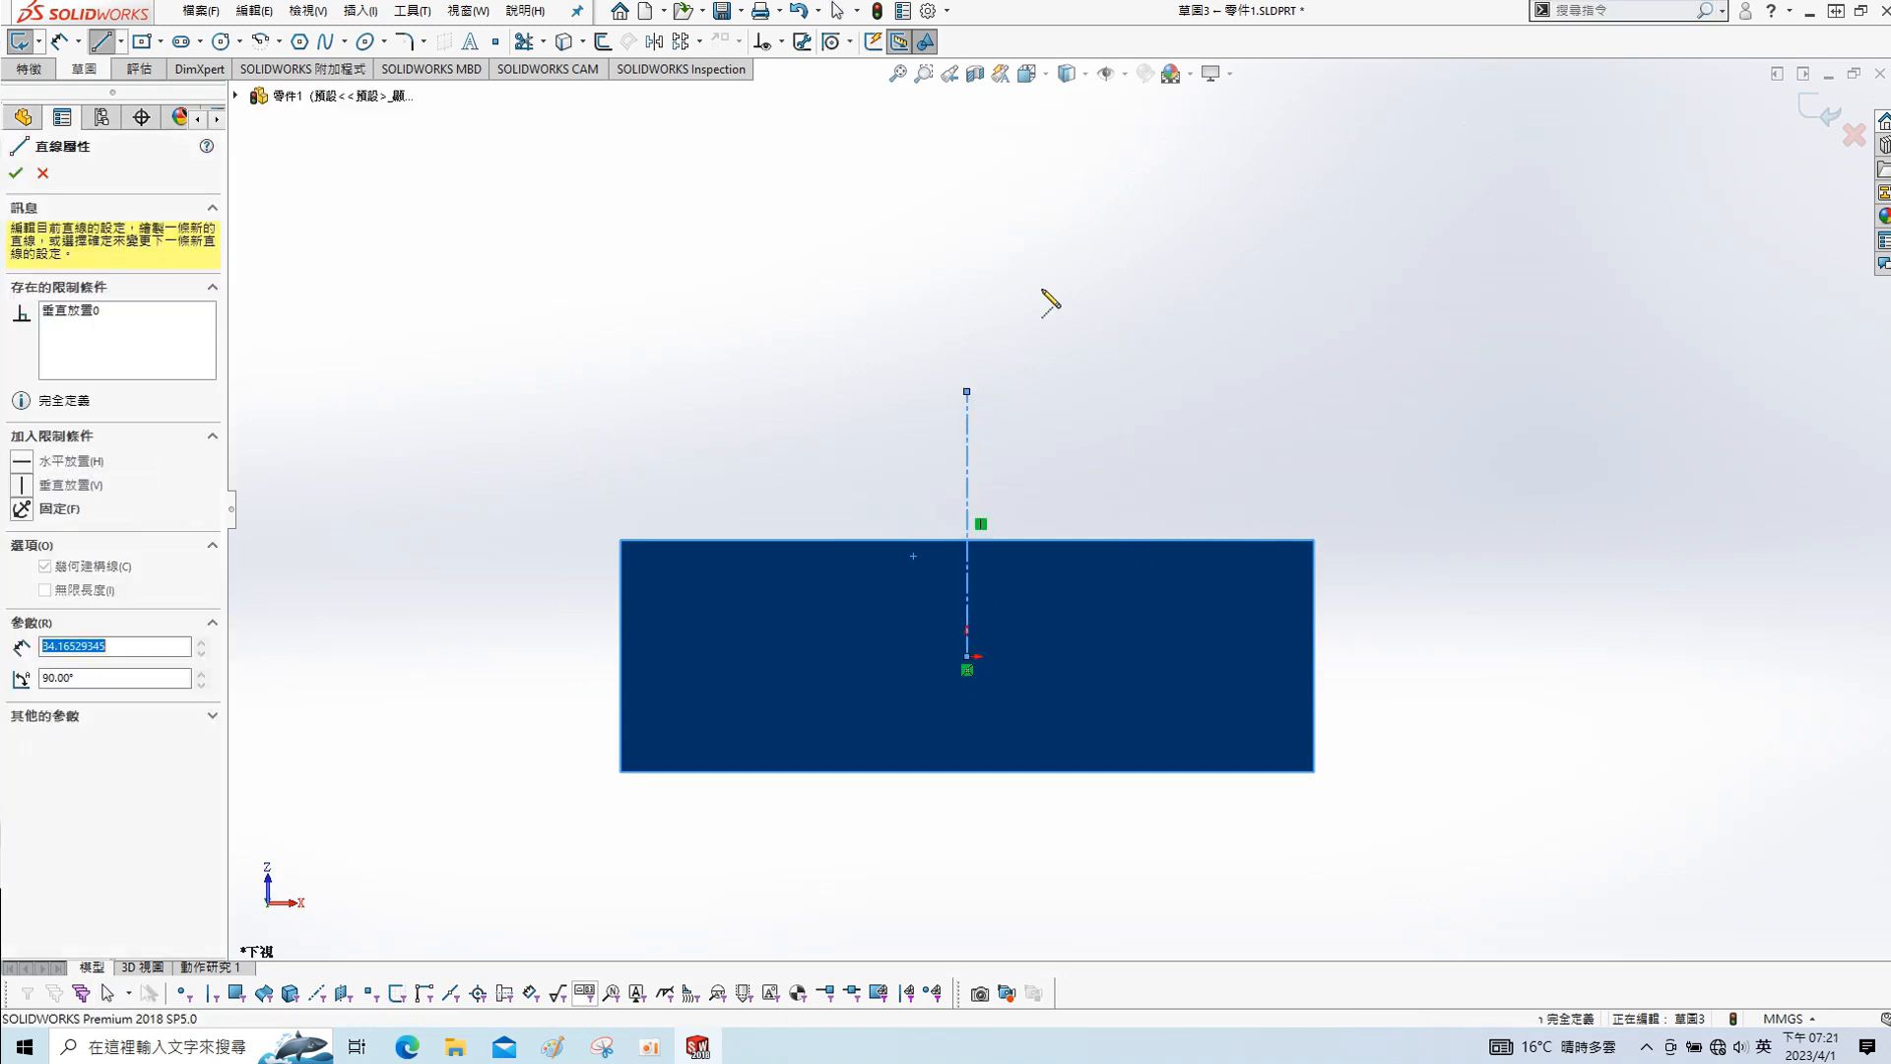
- Sketch a circle of about 10 mm radius centred on the upper end of the centerline
key("s")
left_click(1060, 385)
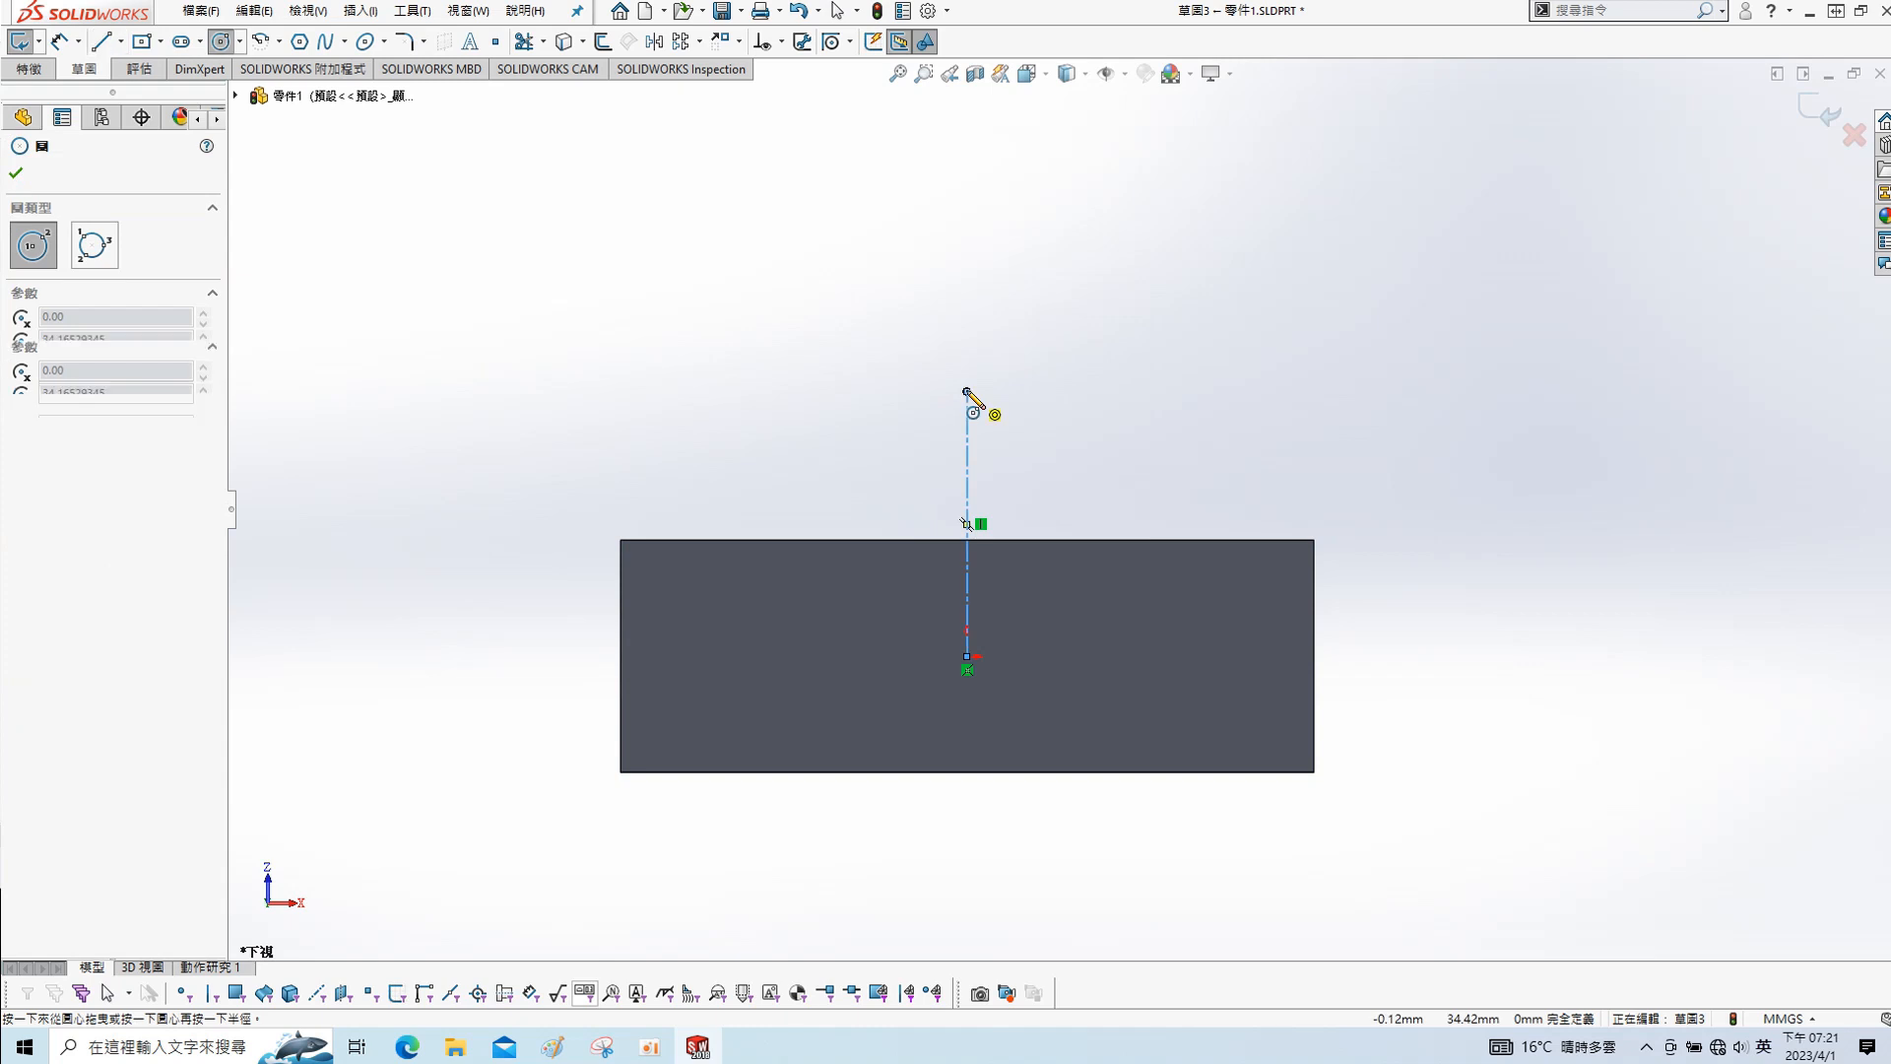
left_click(966, 391)
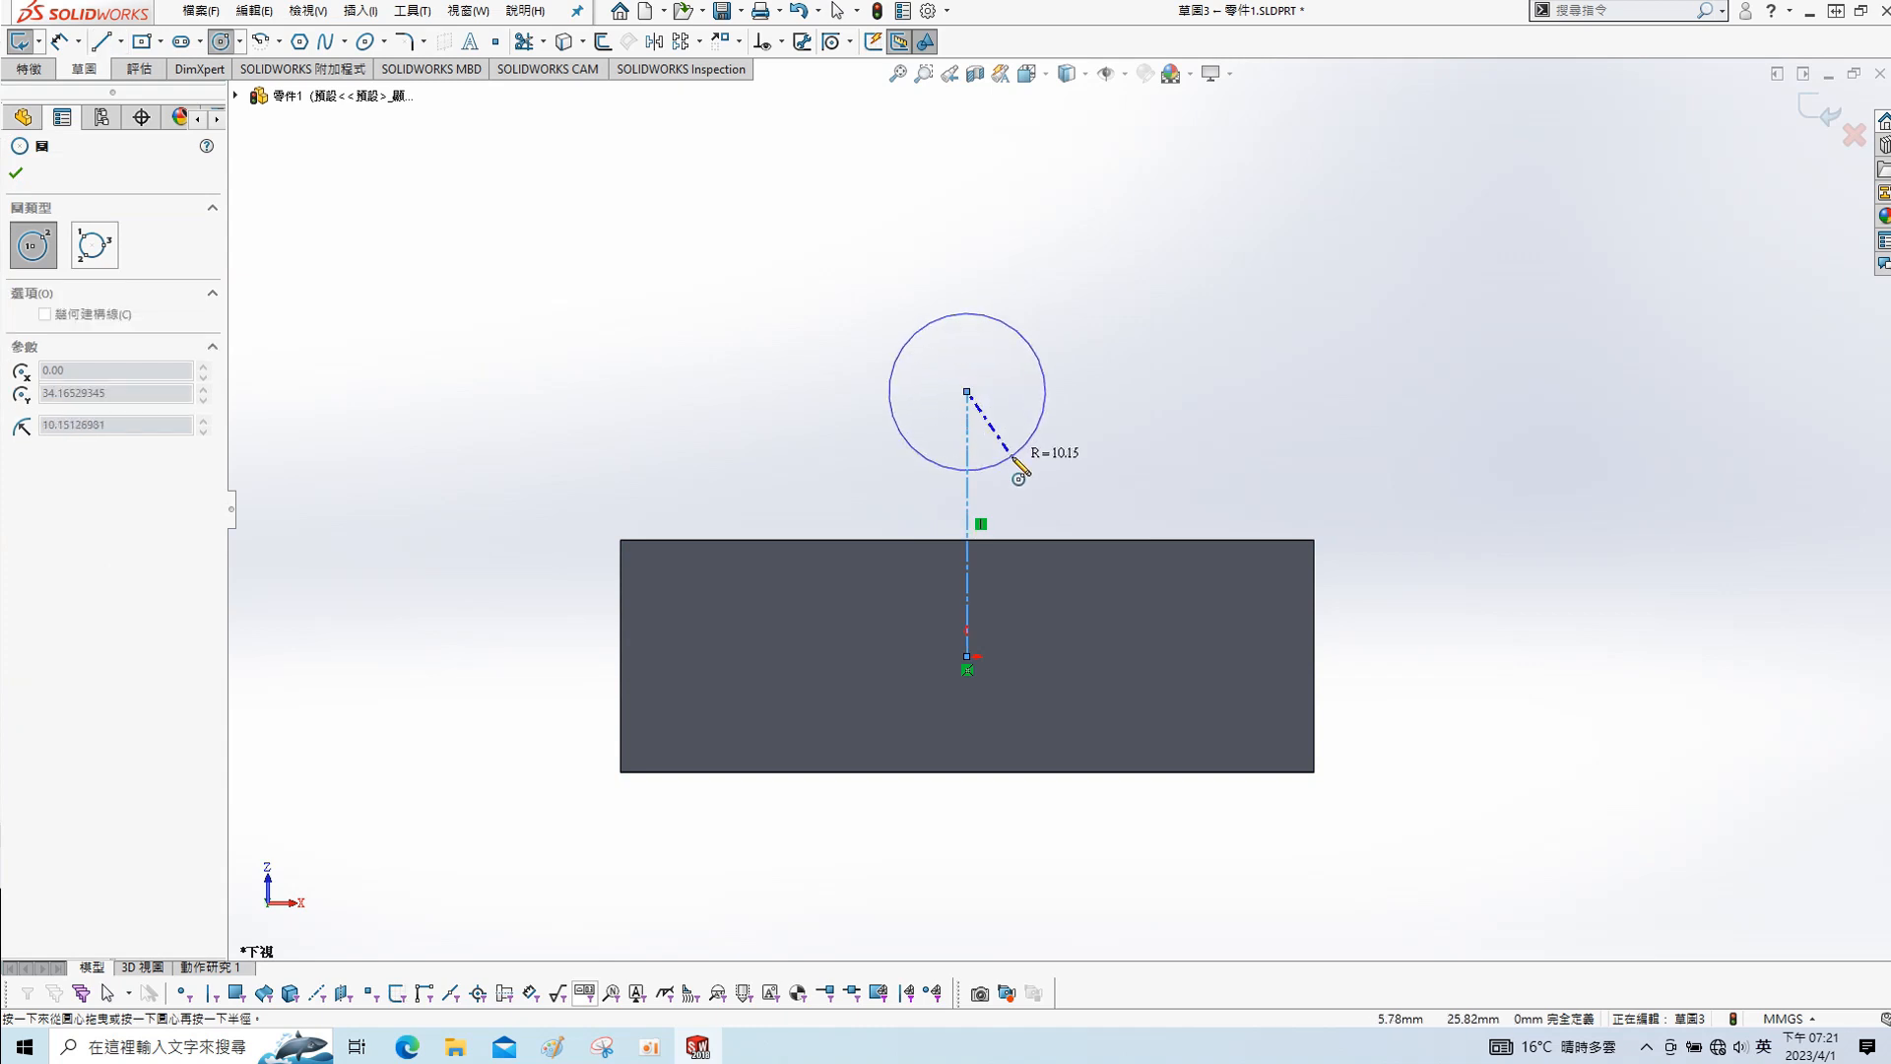
left_click(1014, 458)
right_click(1108, 236)
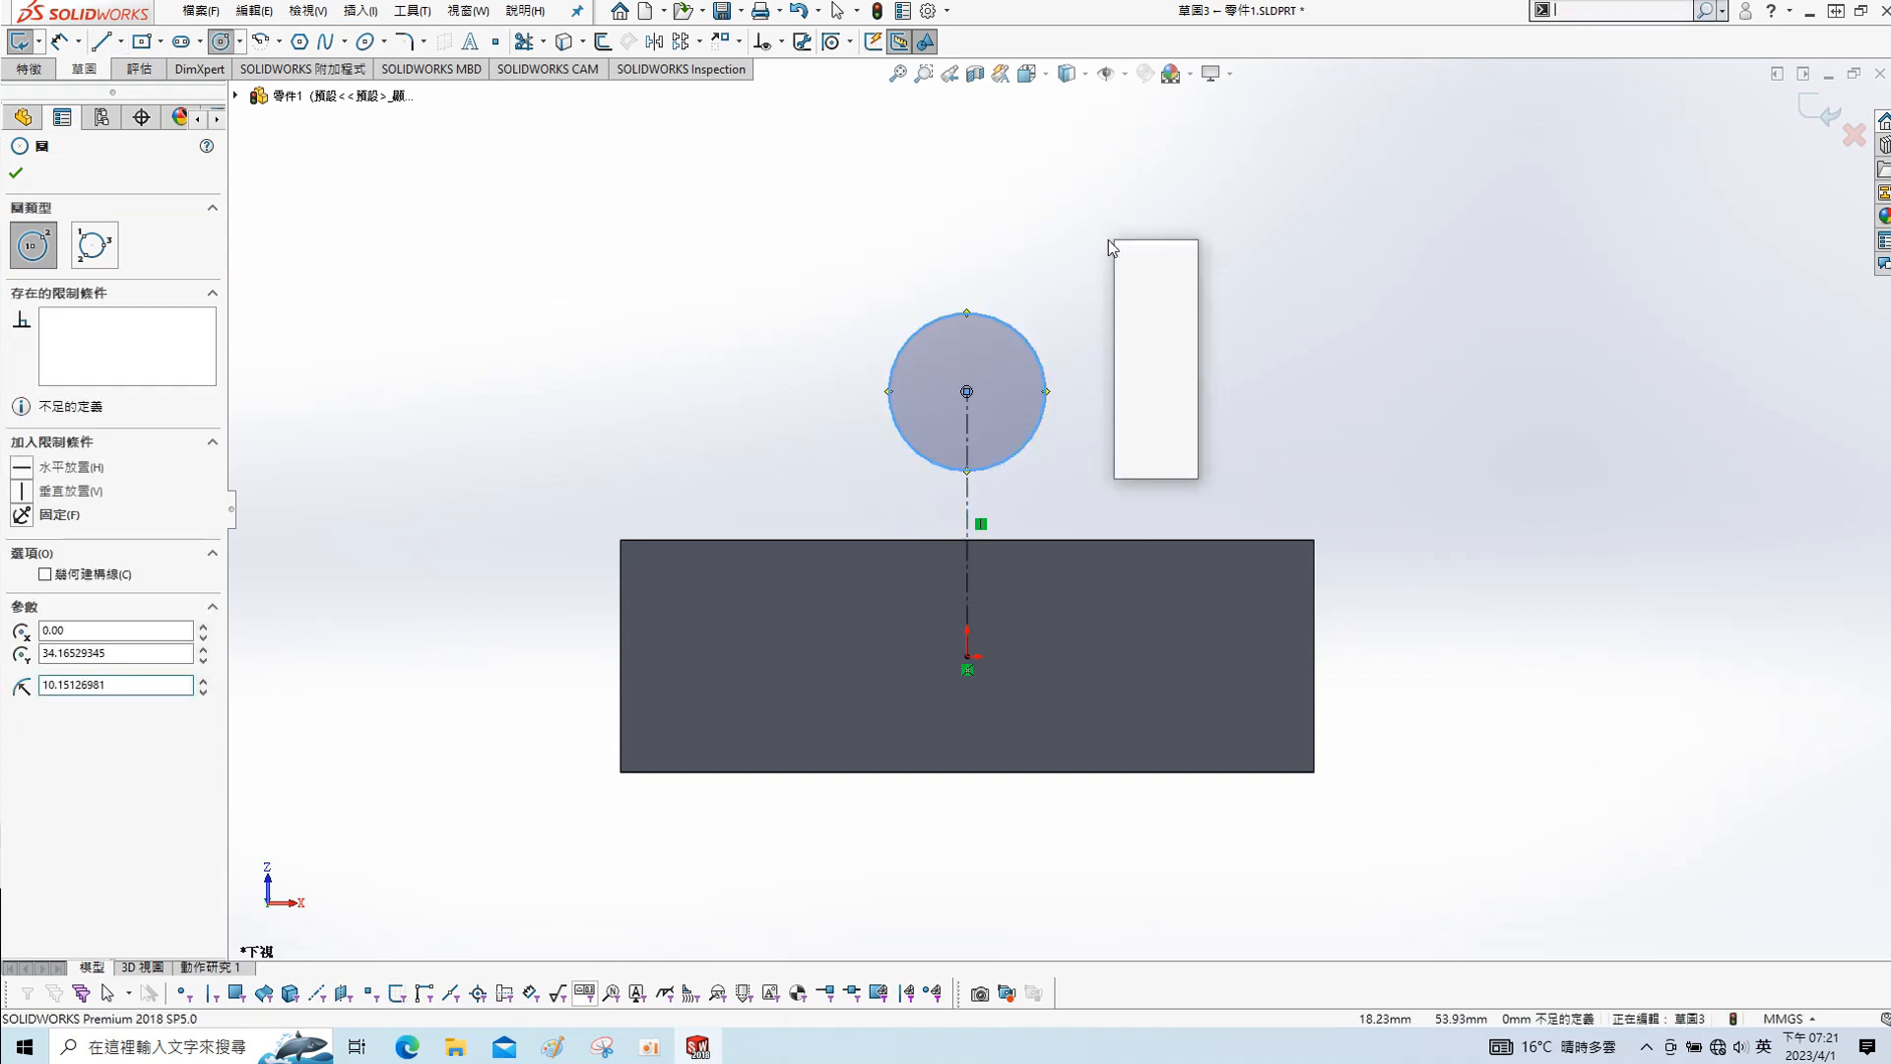
left_click(1133, 254)
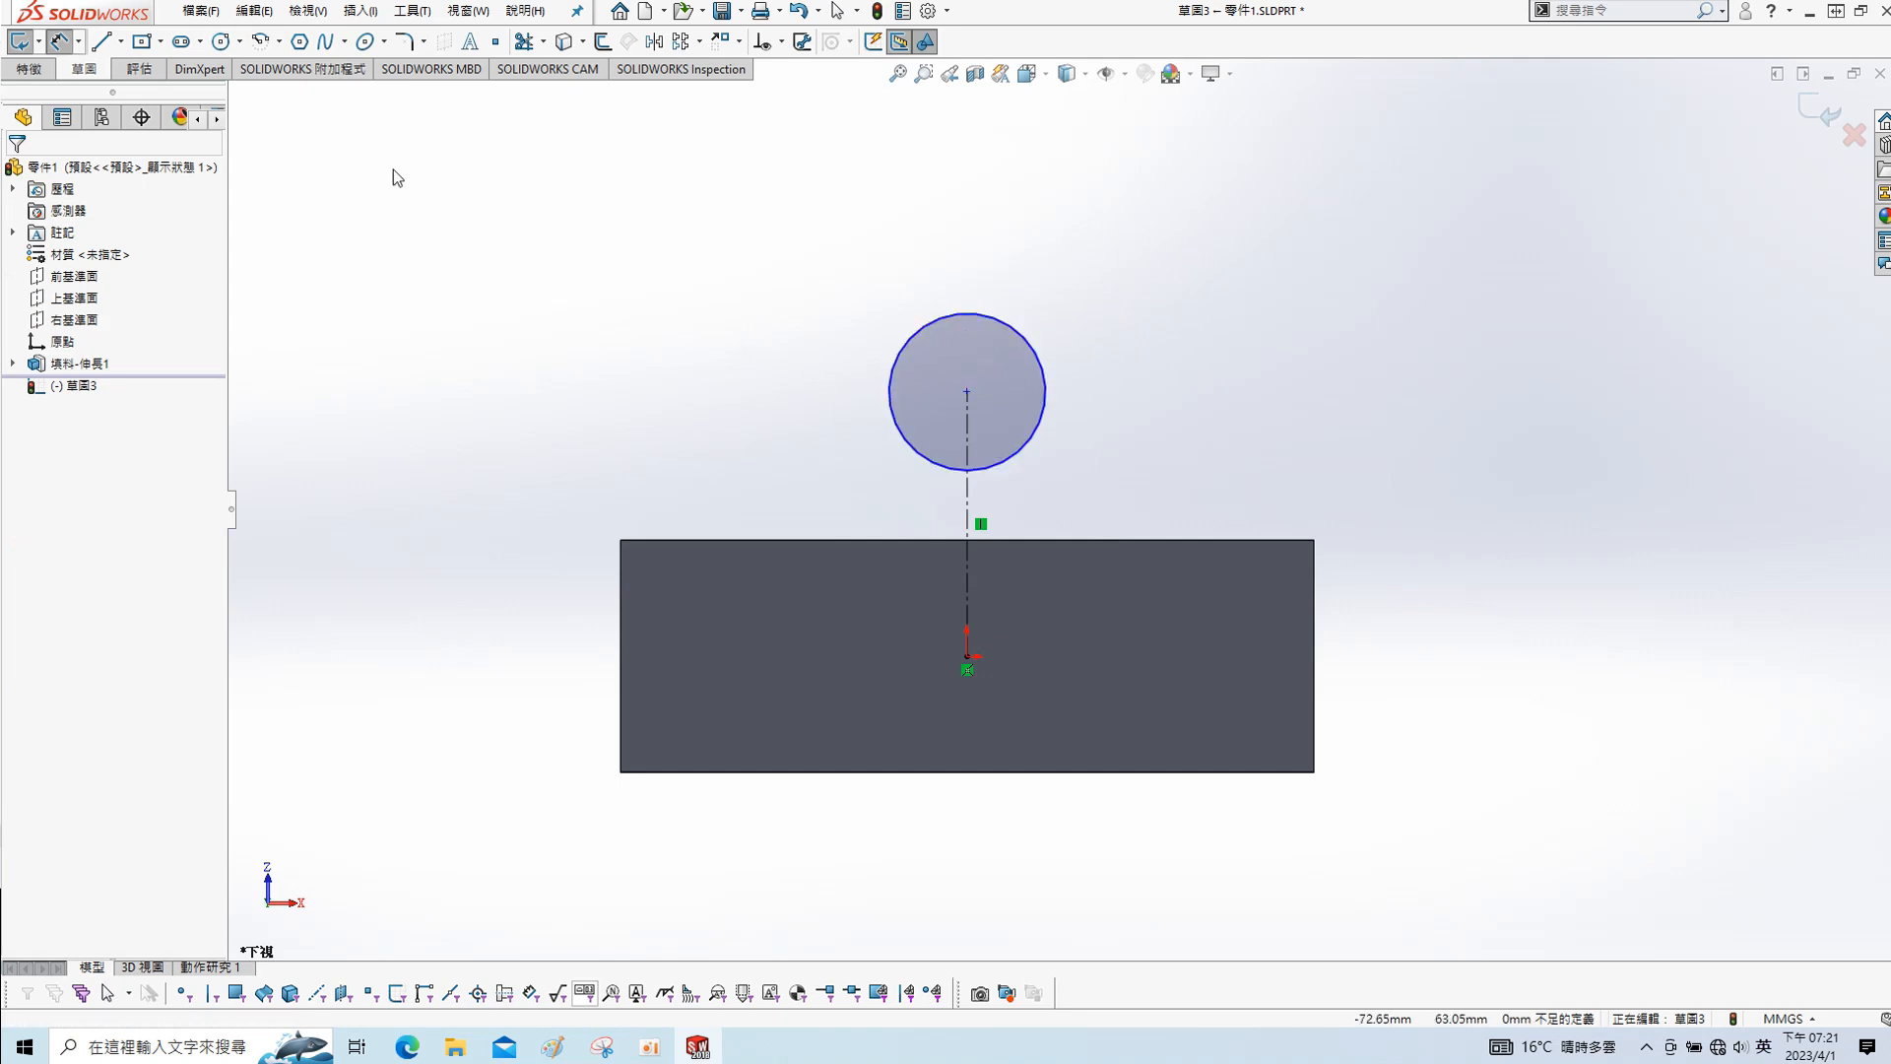
- Draw connected lines from the circle's left quadrant down to the block edge, along the edge, and vertically up past the circle's right side
key("l")
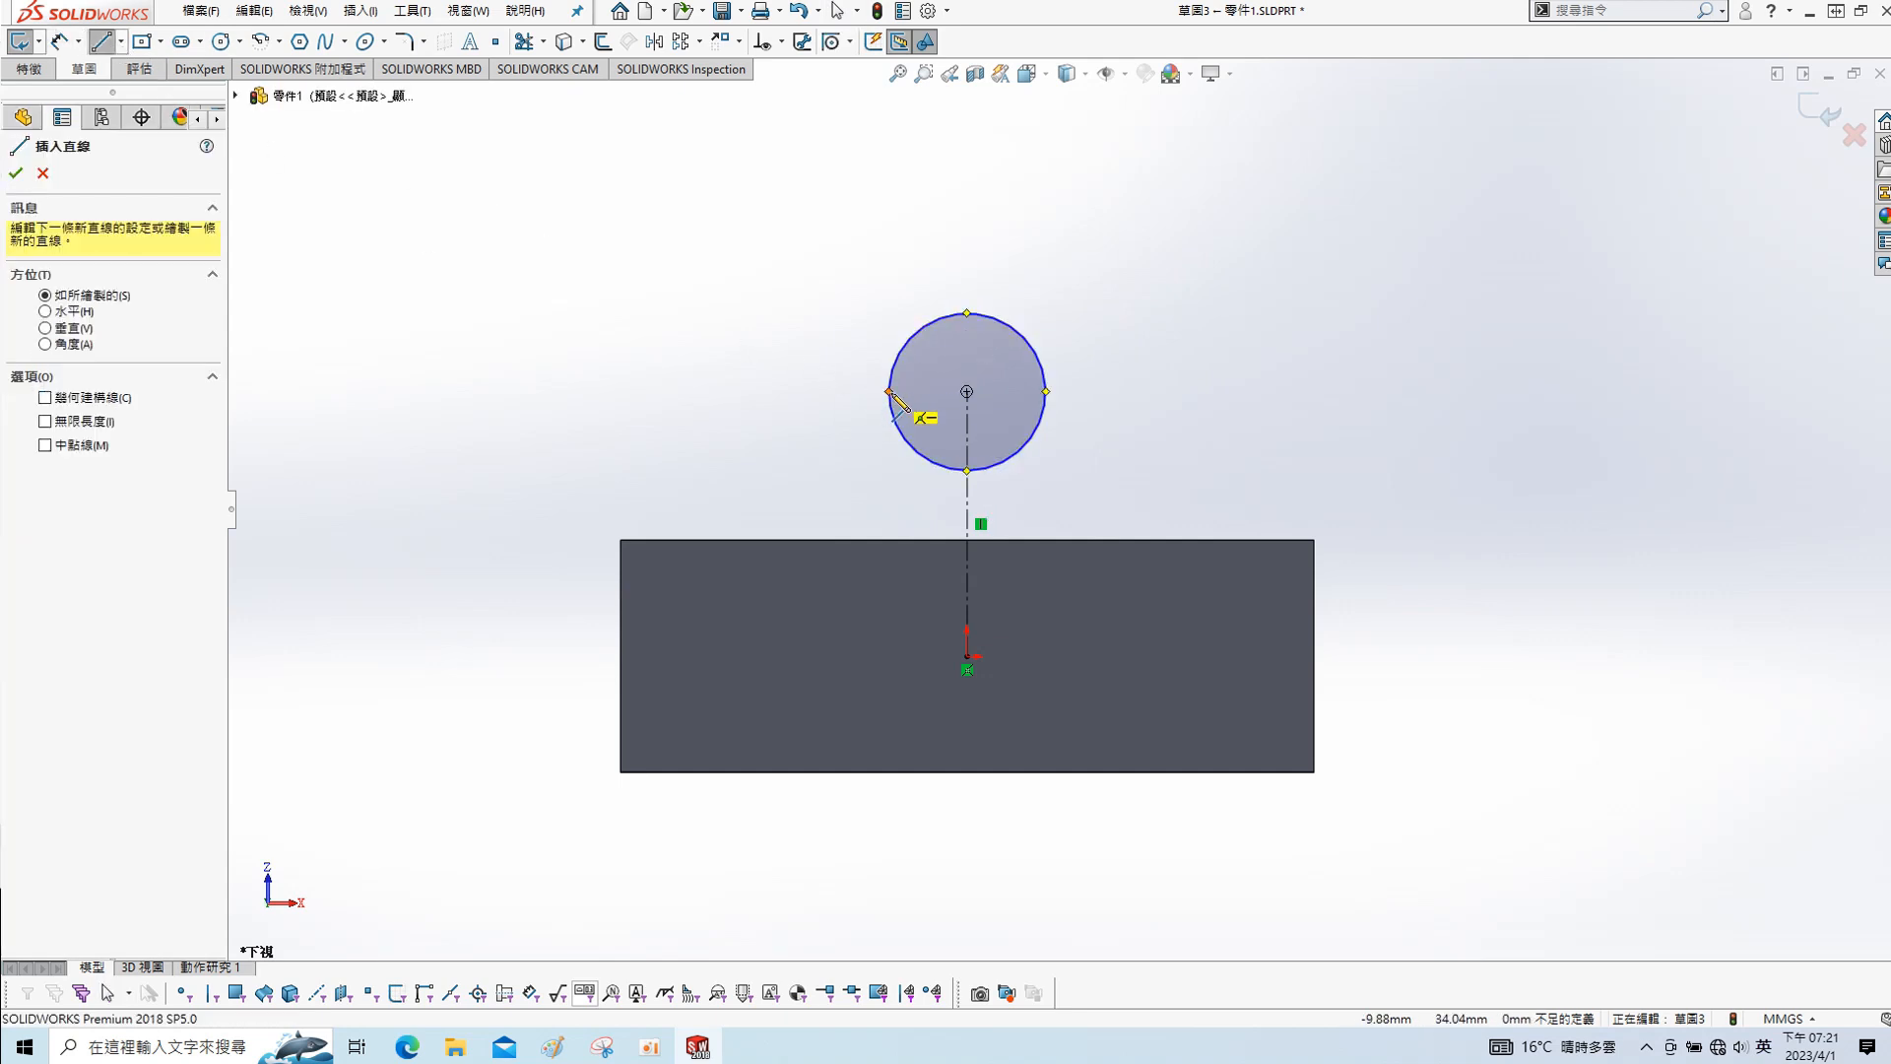
left_click(889, 392)
left_click(890, 540)
left_click(1054, 539)
left_click(1054, 285)
key("Escape")
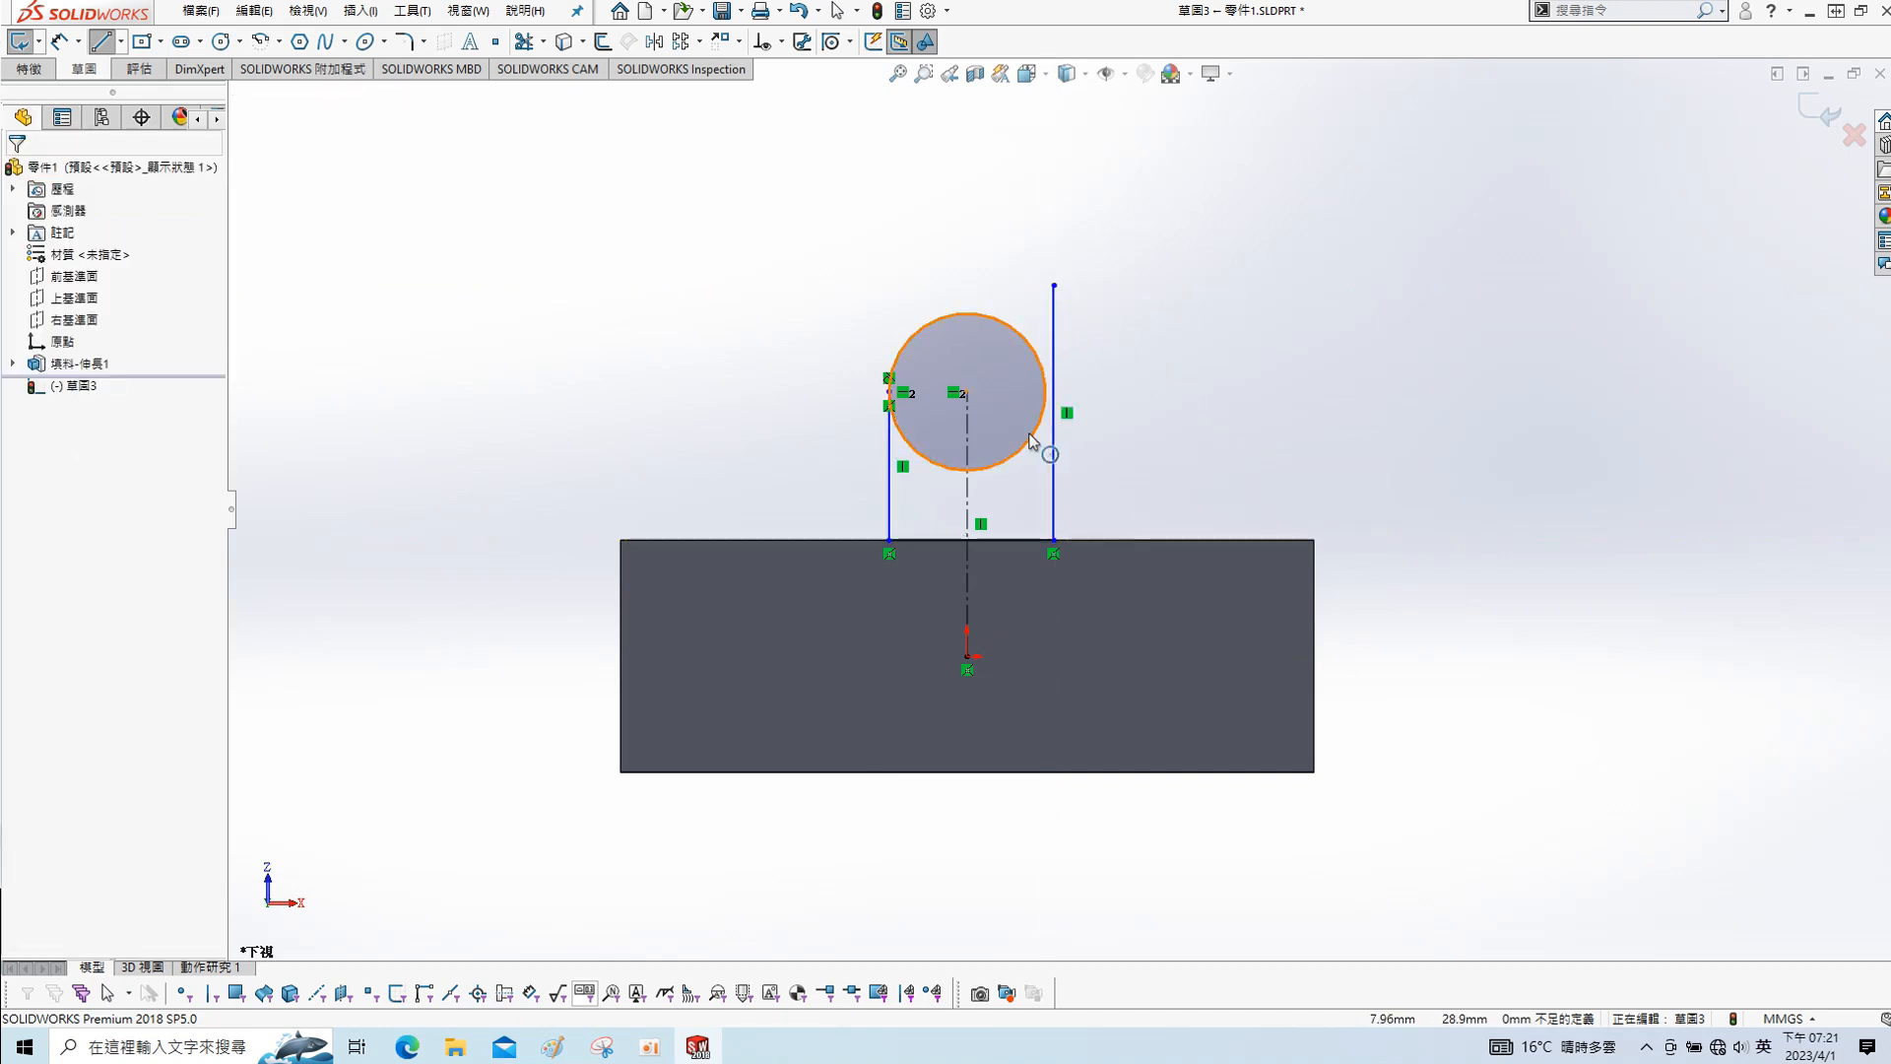
- Make the right vertical line tangent to the circle
left_click(1054, 484)
left_click(904, 344, "ctrl")
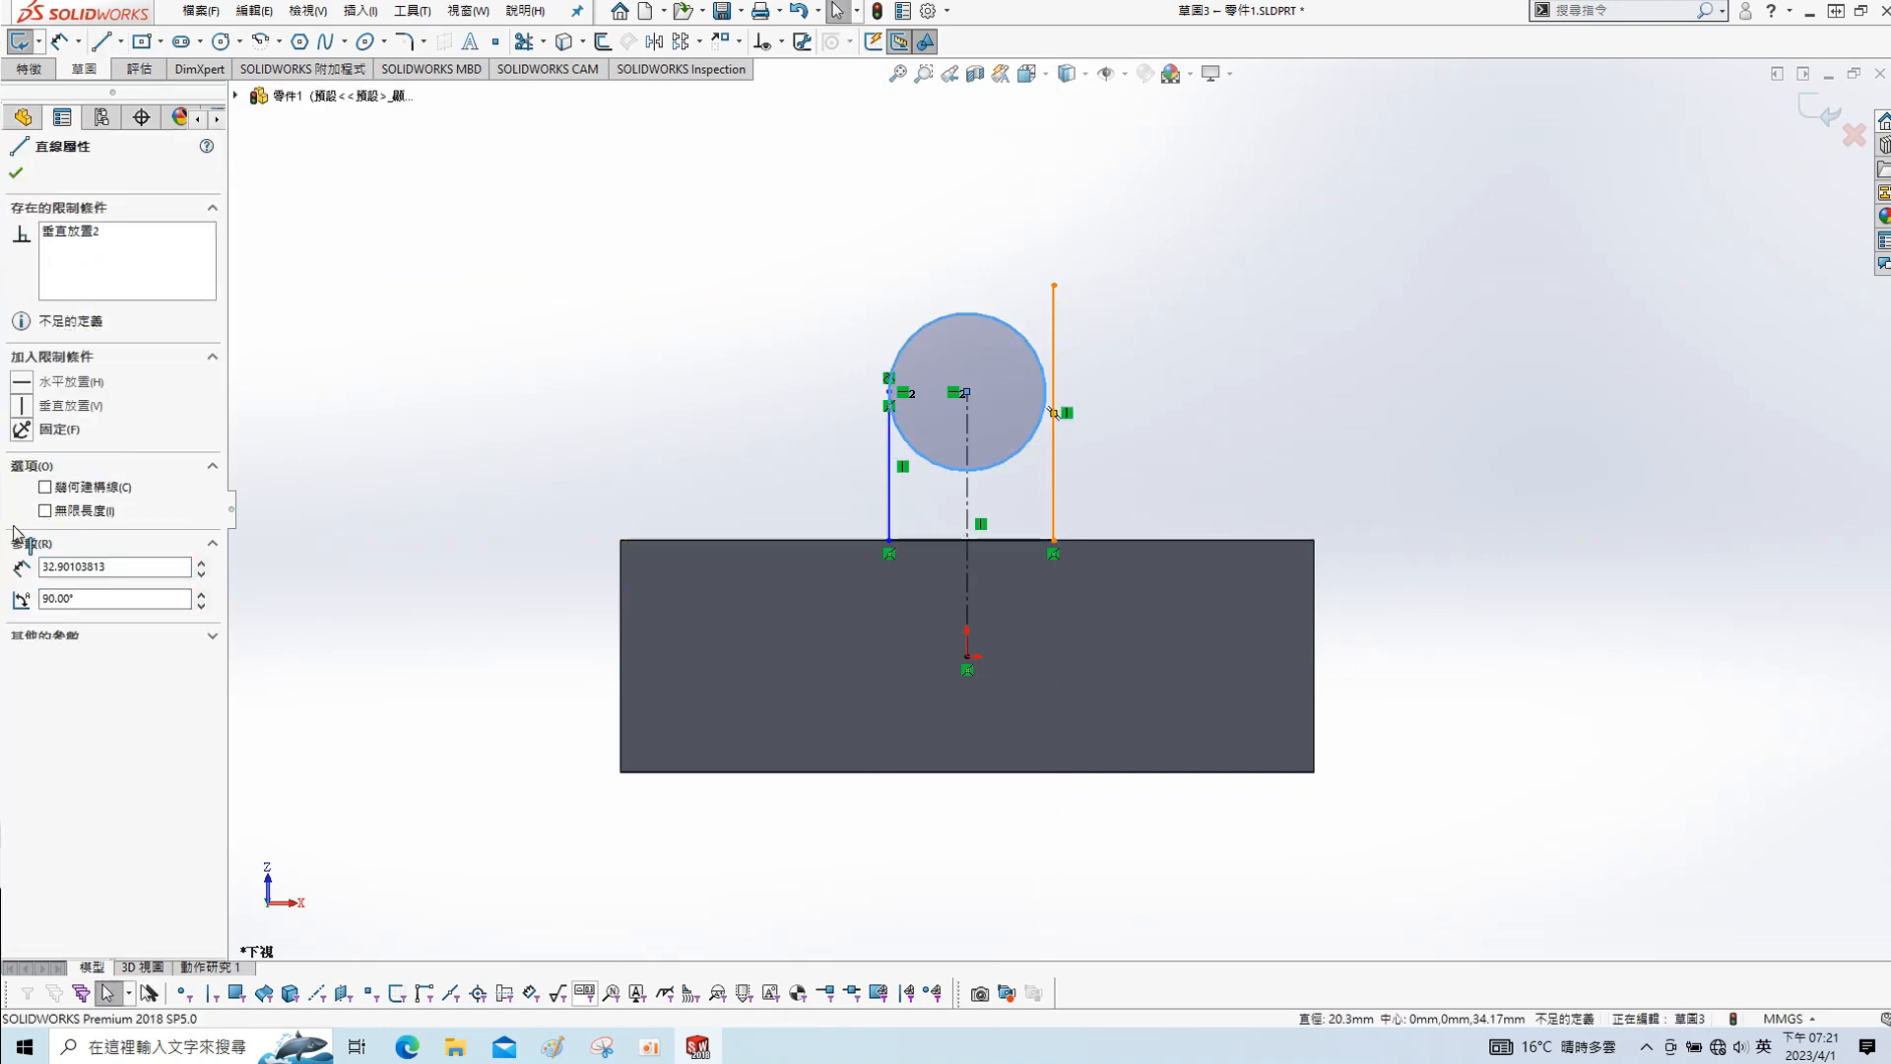
left_click(22, 492)
left_click(1338, 315)
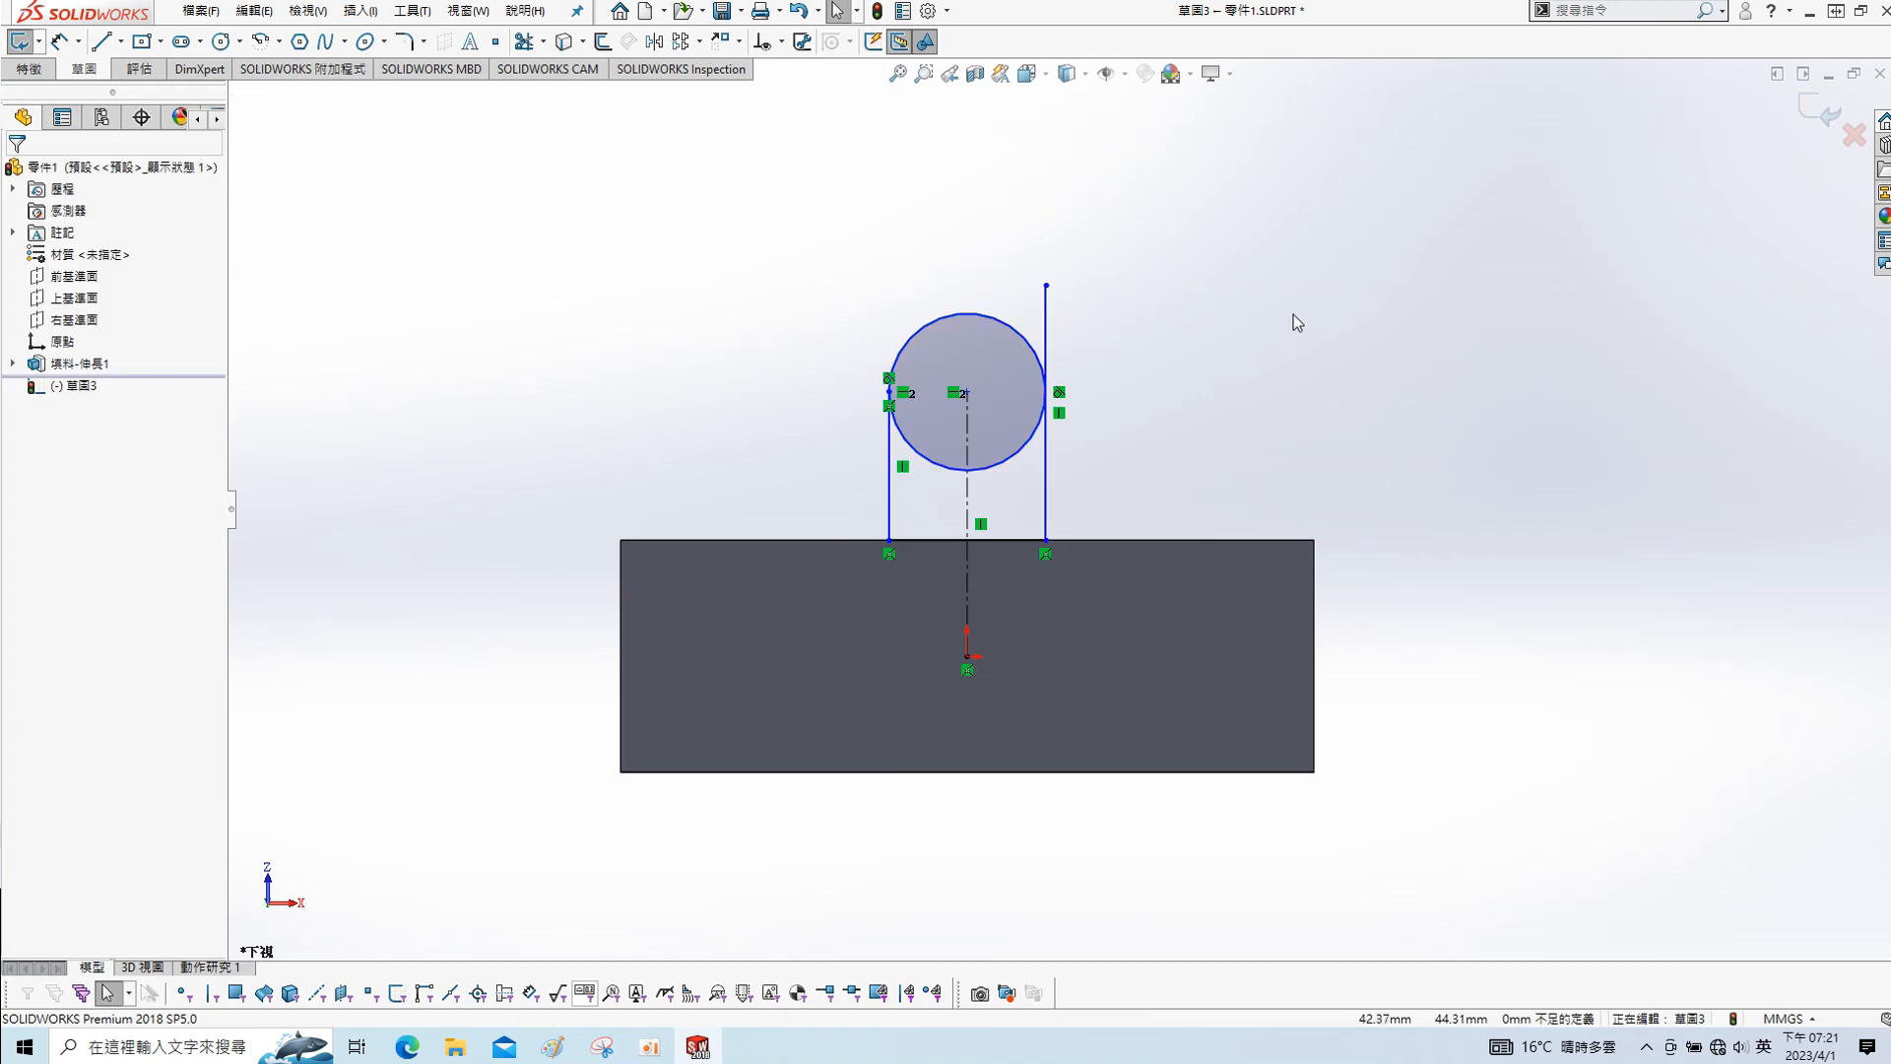
- Trim the circle's lower arc and the right line's excess above the tangent point to leave a round-ended tab profile
key("s")
left_click(1308, 462)
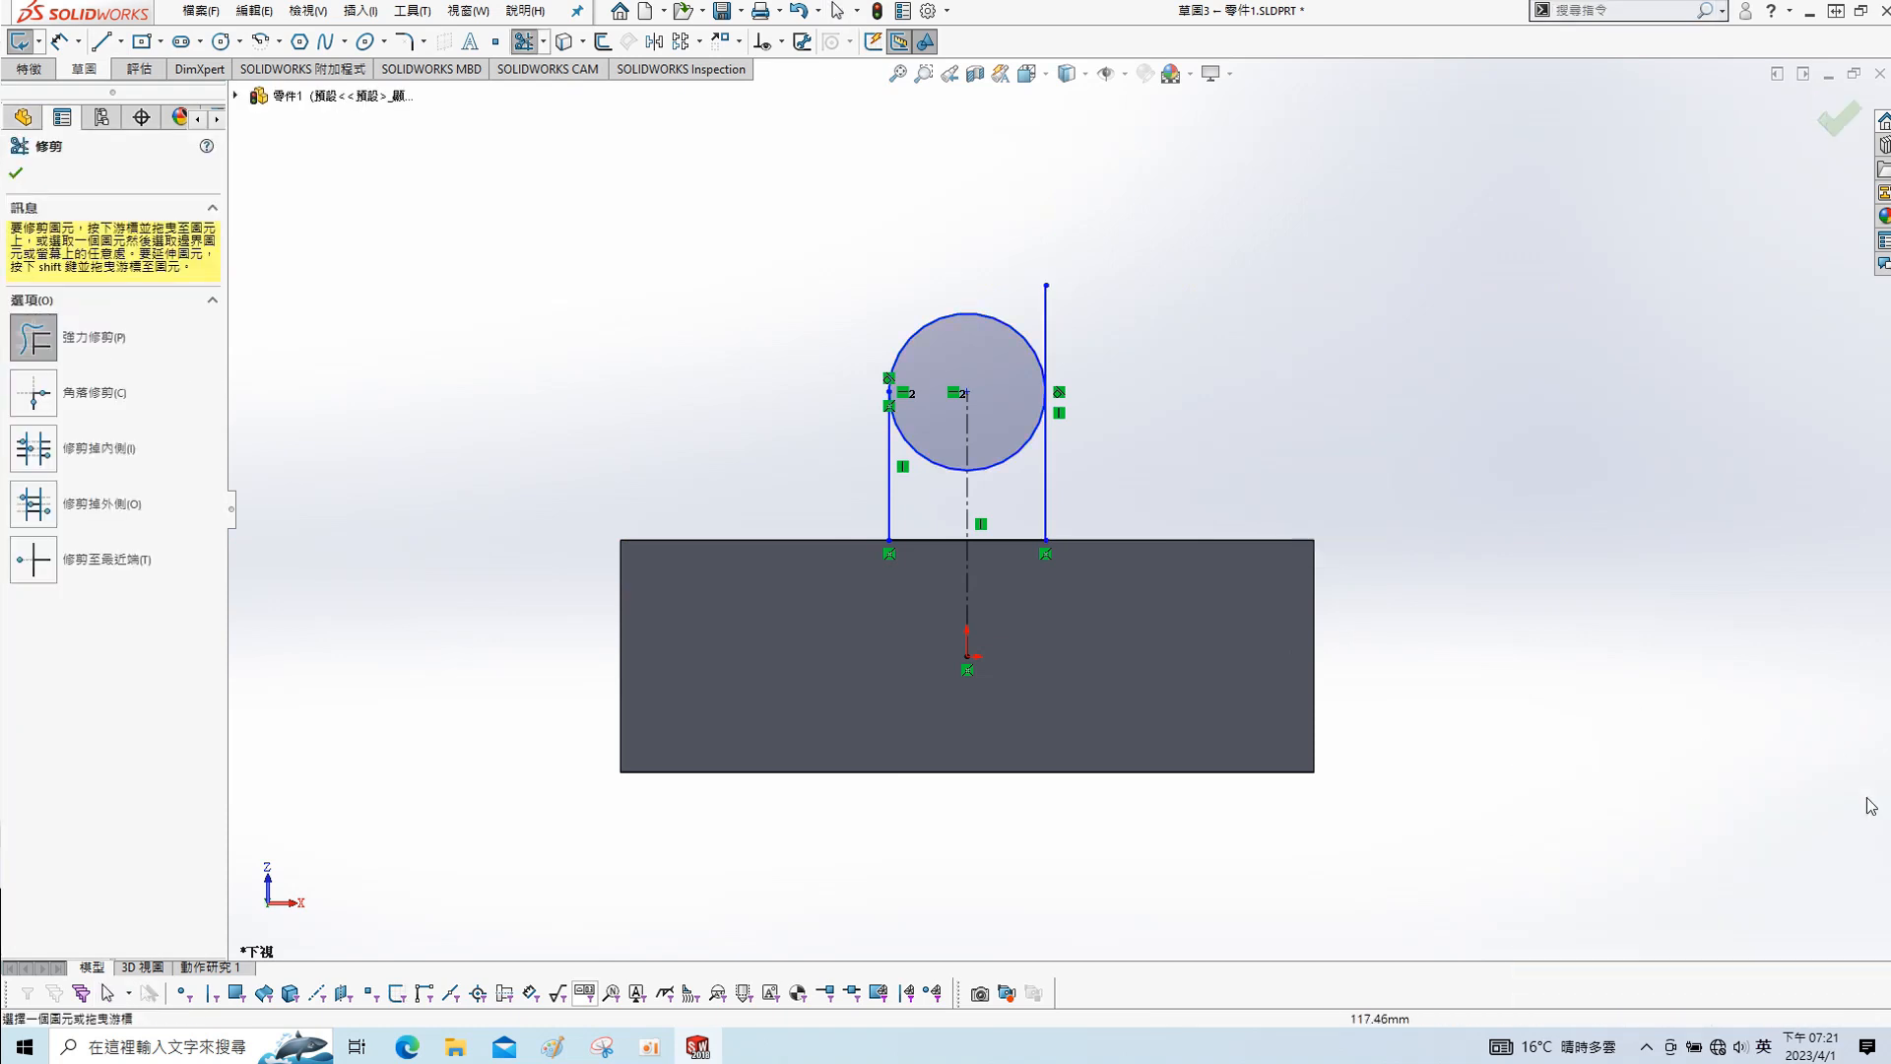
left_click(1866, 796)
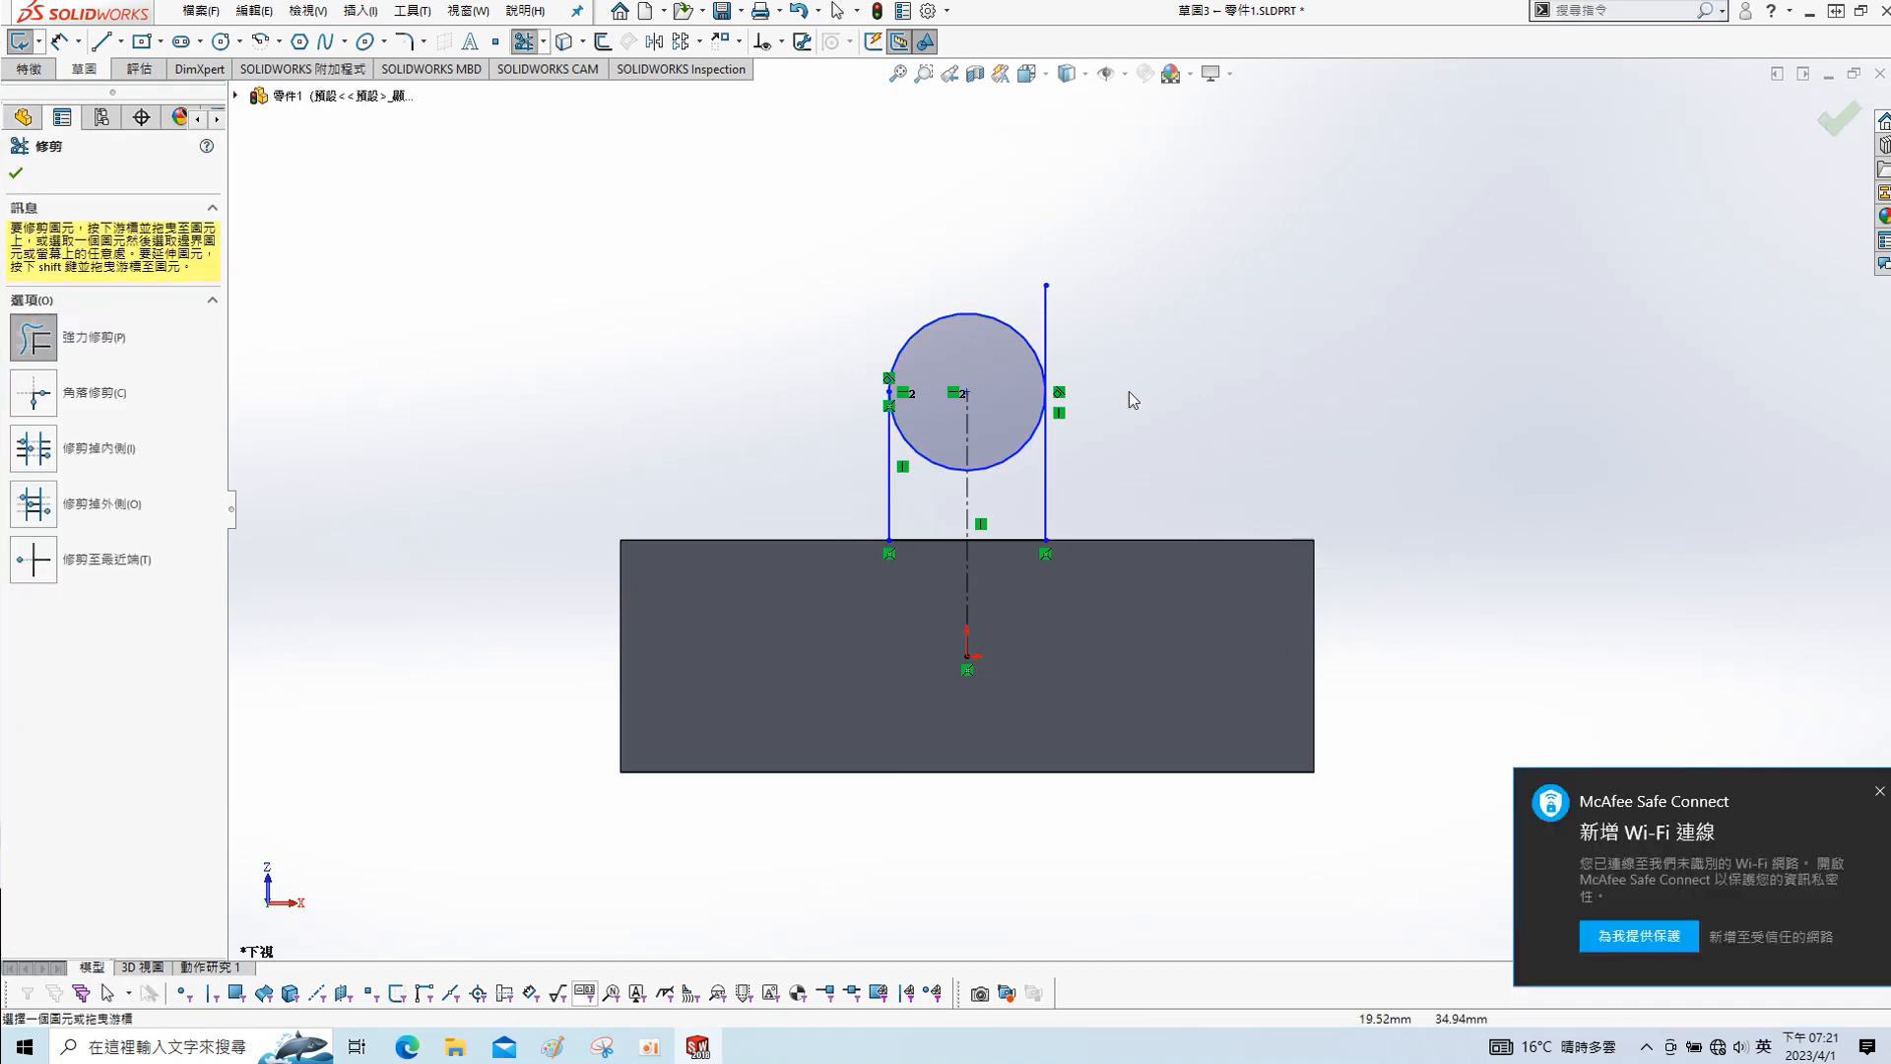
mouse_move(1011, 402)
left_mouse_down()
mouse_move(1013, 480)
mouse_move(937, 417)
left_mouse_up()
- Dimension the tab's arc with a 15 mm radius and dismiss the Wi-Fi notification
right_click(1029, 286)
left_click(1045, 301)
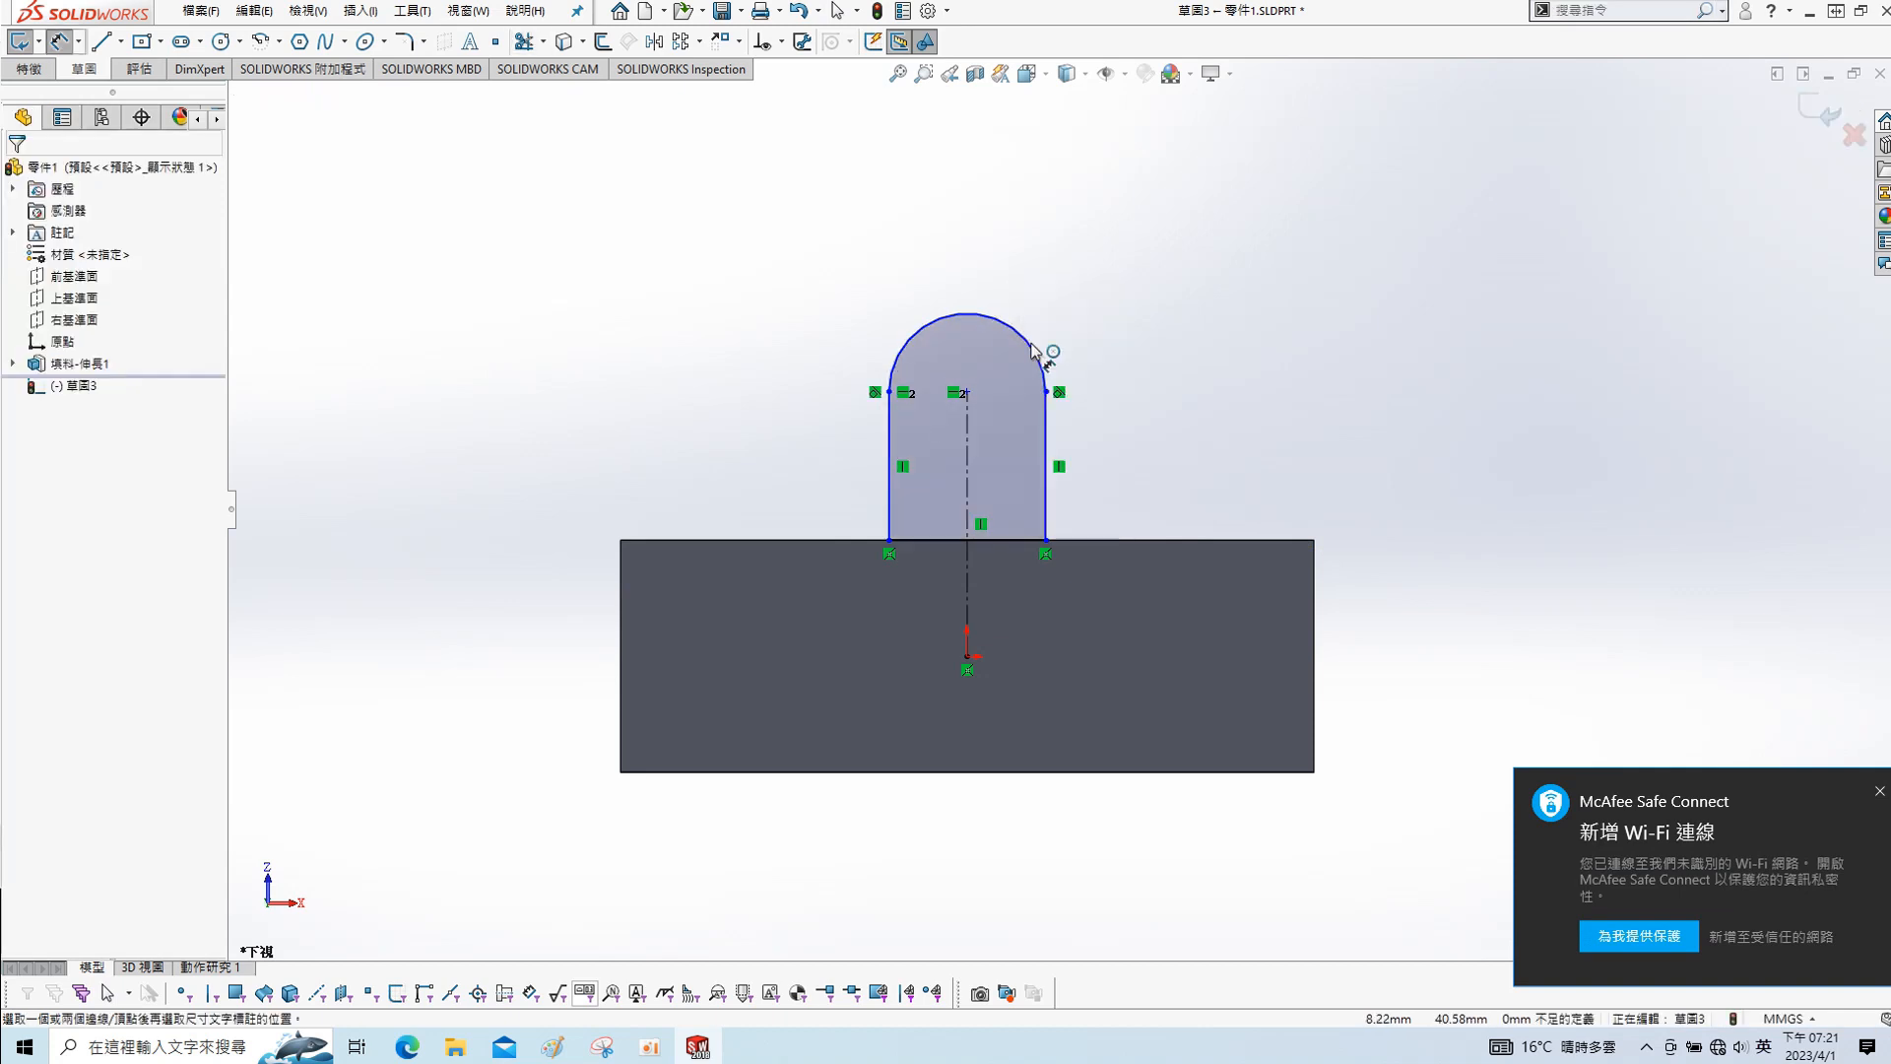
left_click(1148, 268)
type("15126981mm")
key("Return")
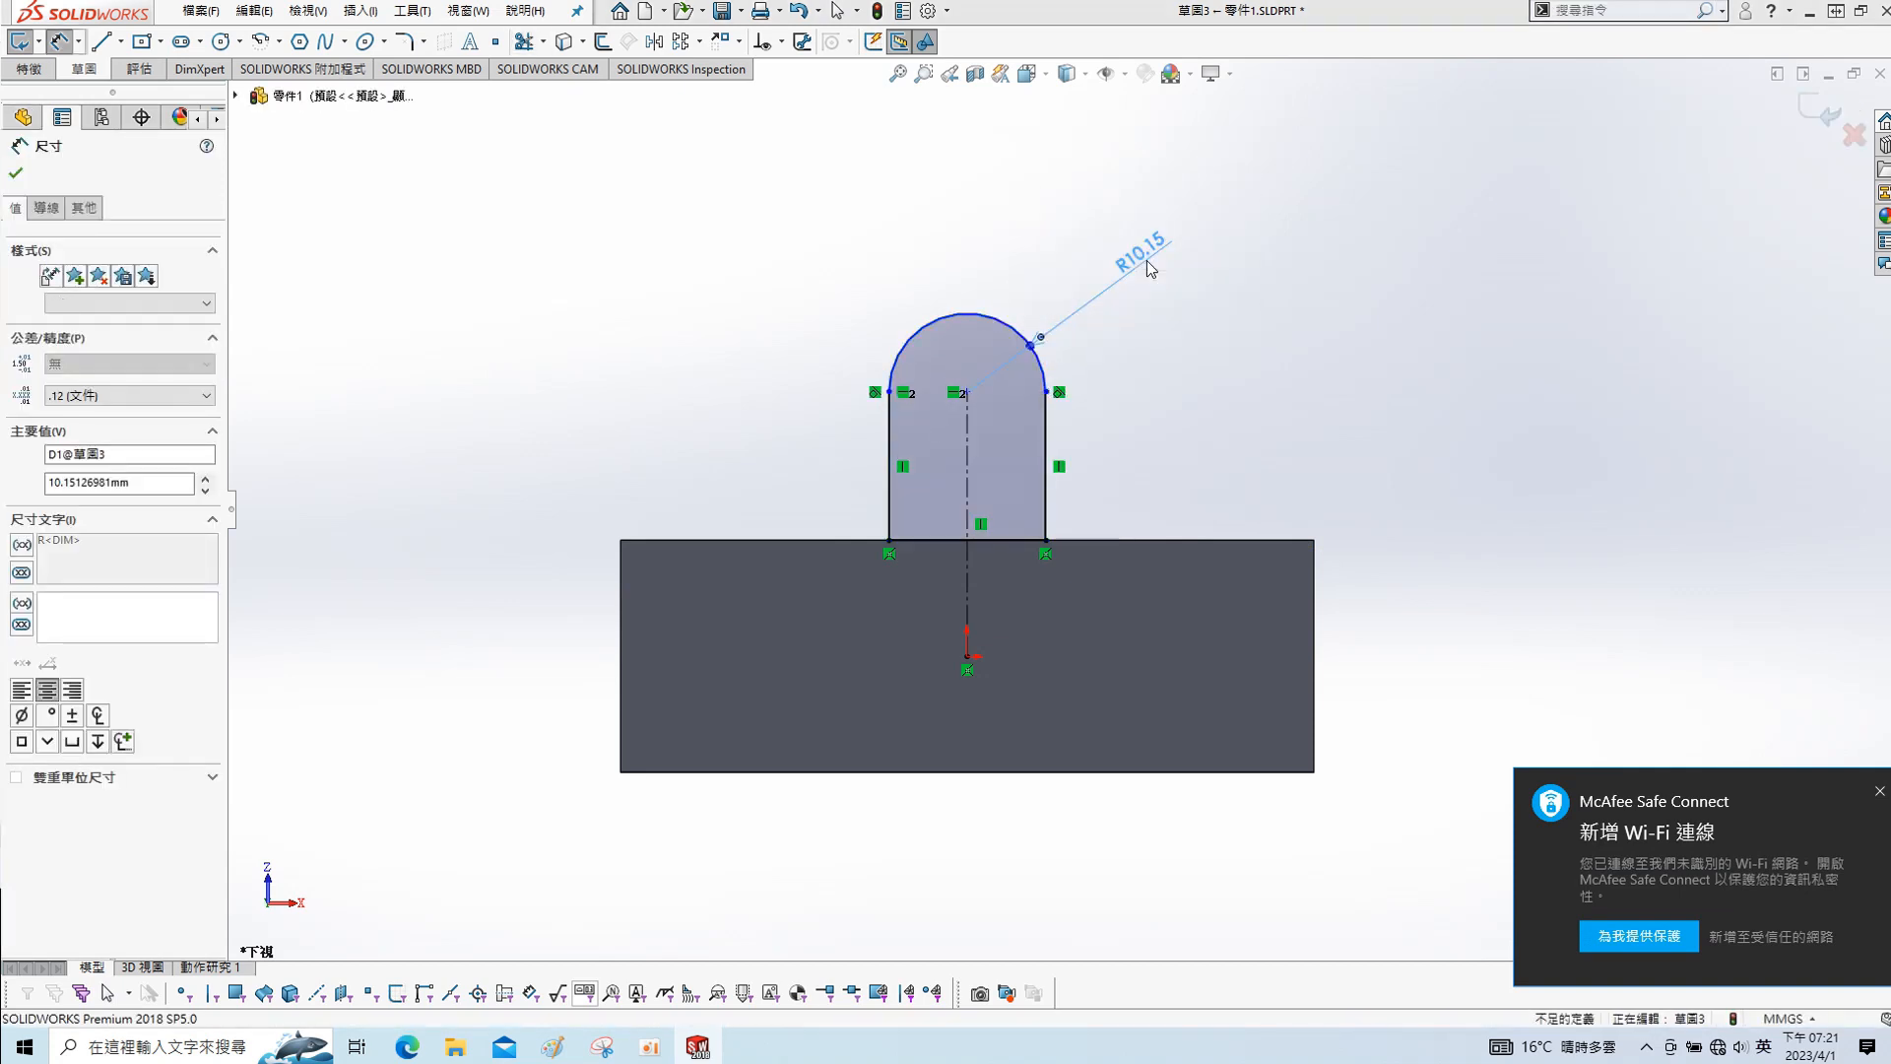
left_click(1881, 802)
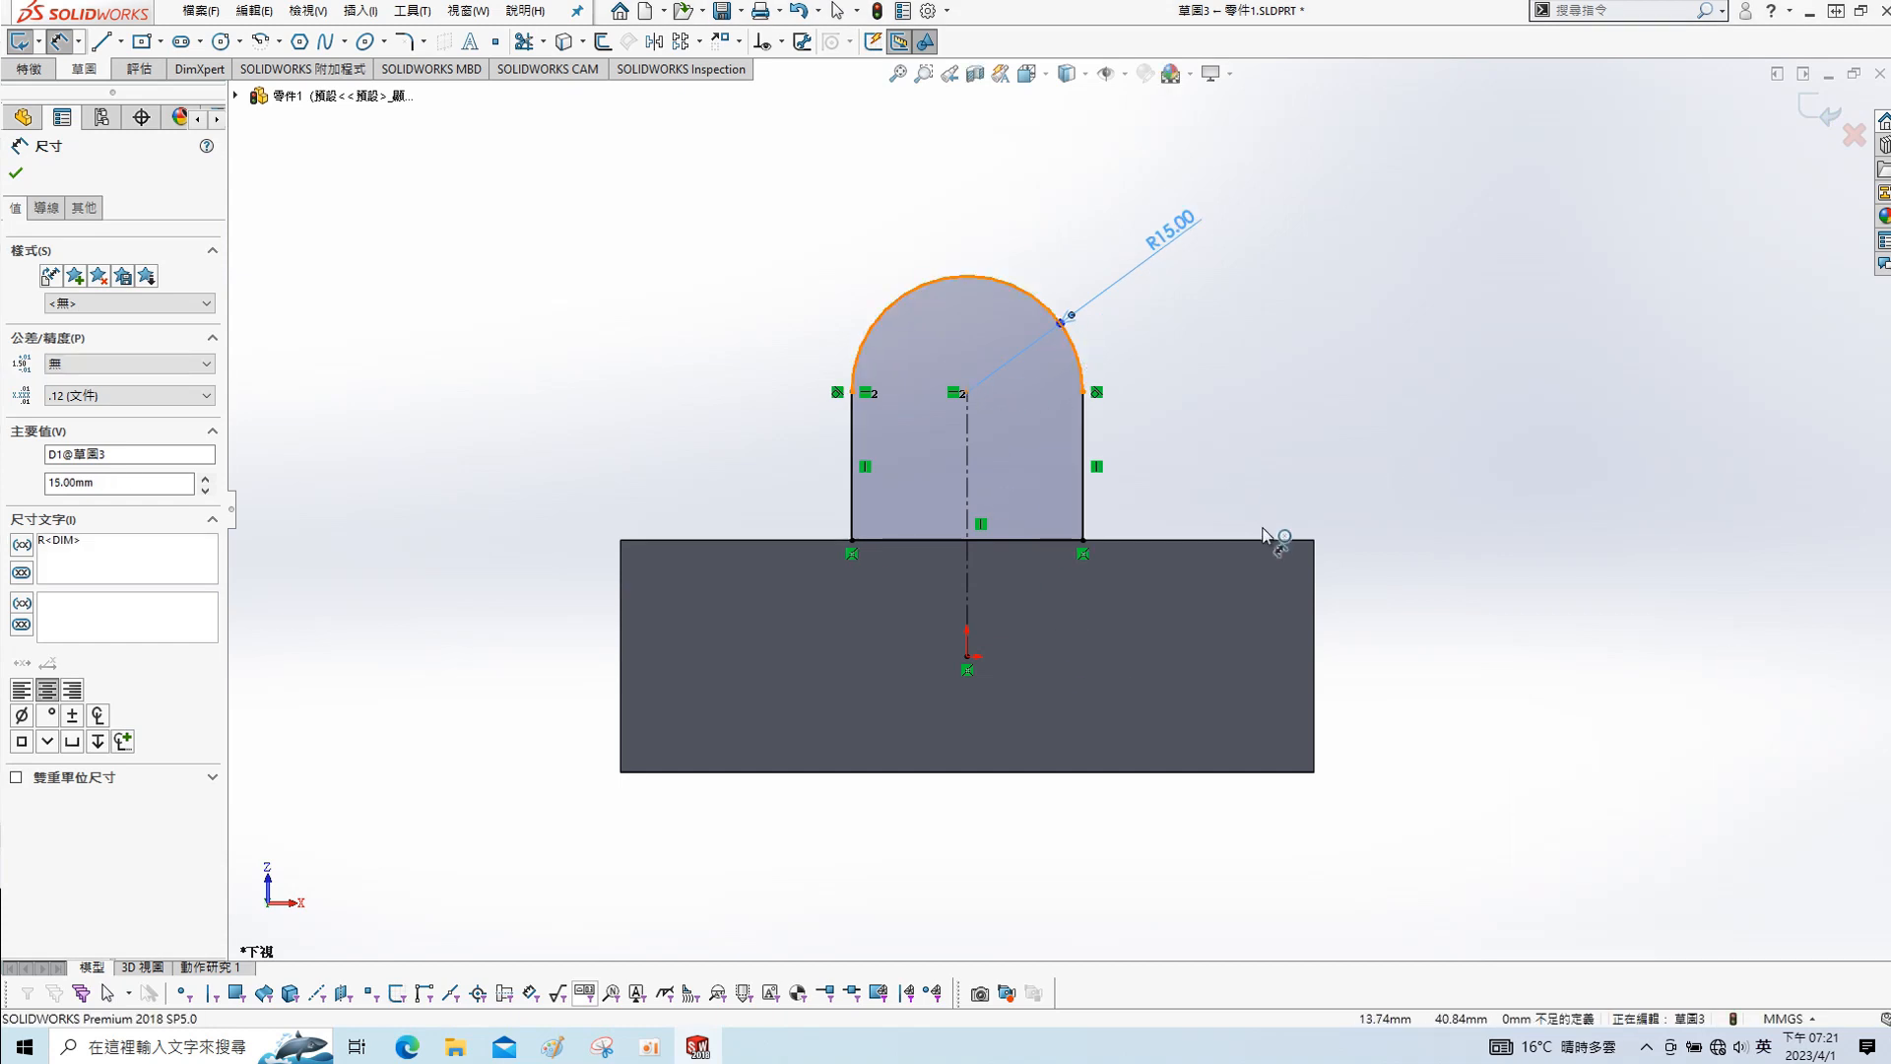
- Dimension the arc centre 12 mm from the block's edge
left_click(1199, 539)
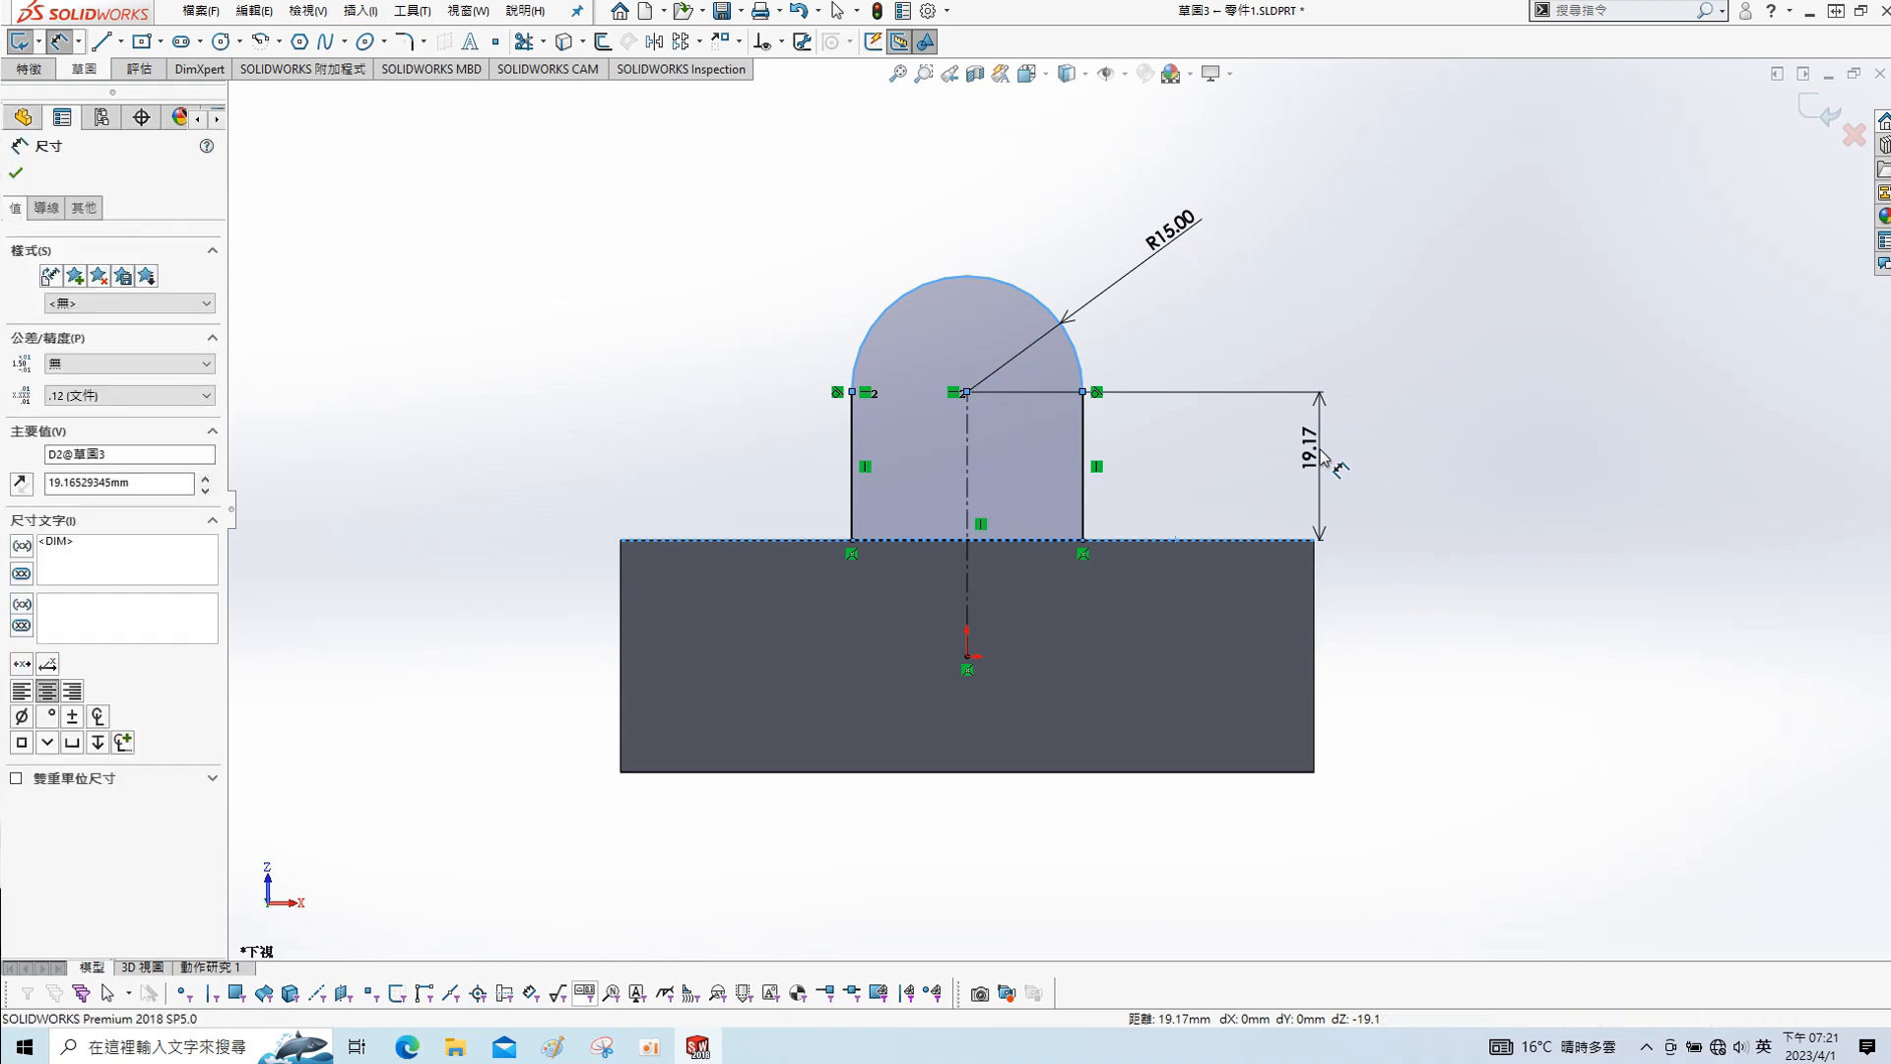
left_click(1320, 449)
type("12")
key("Return")
- Extrude the tab profile 10 mm in the reversed direction, merged with the block
key("s")
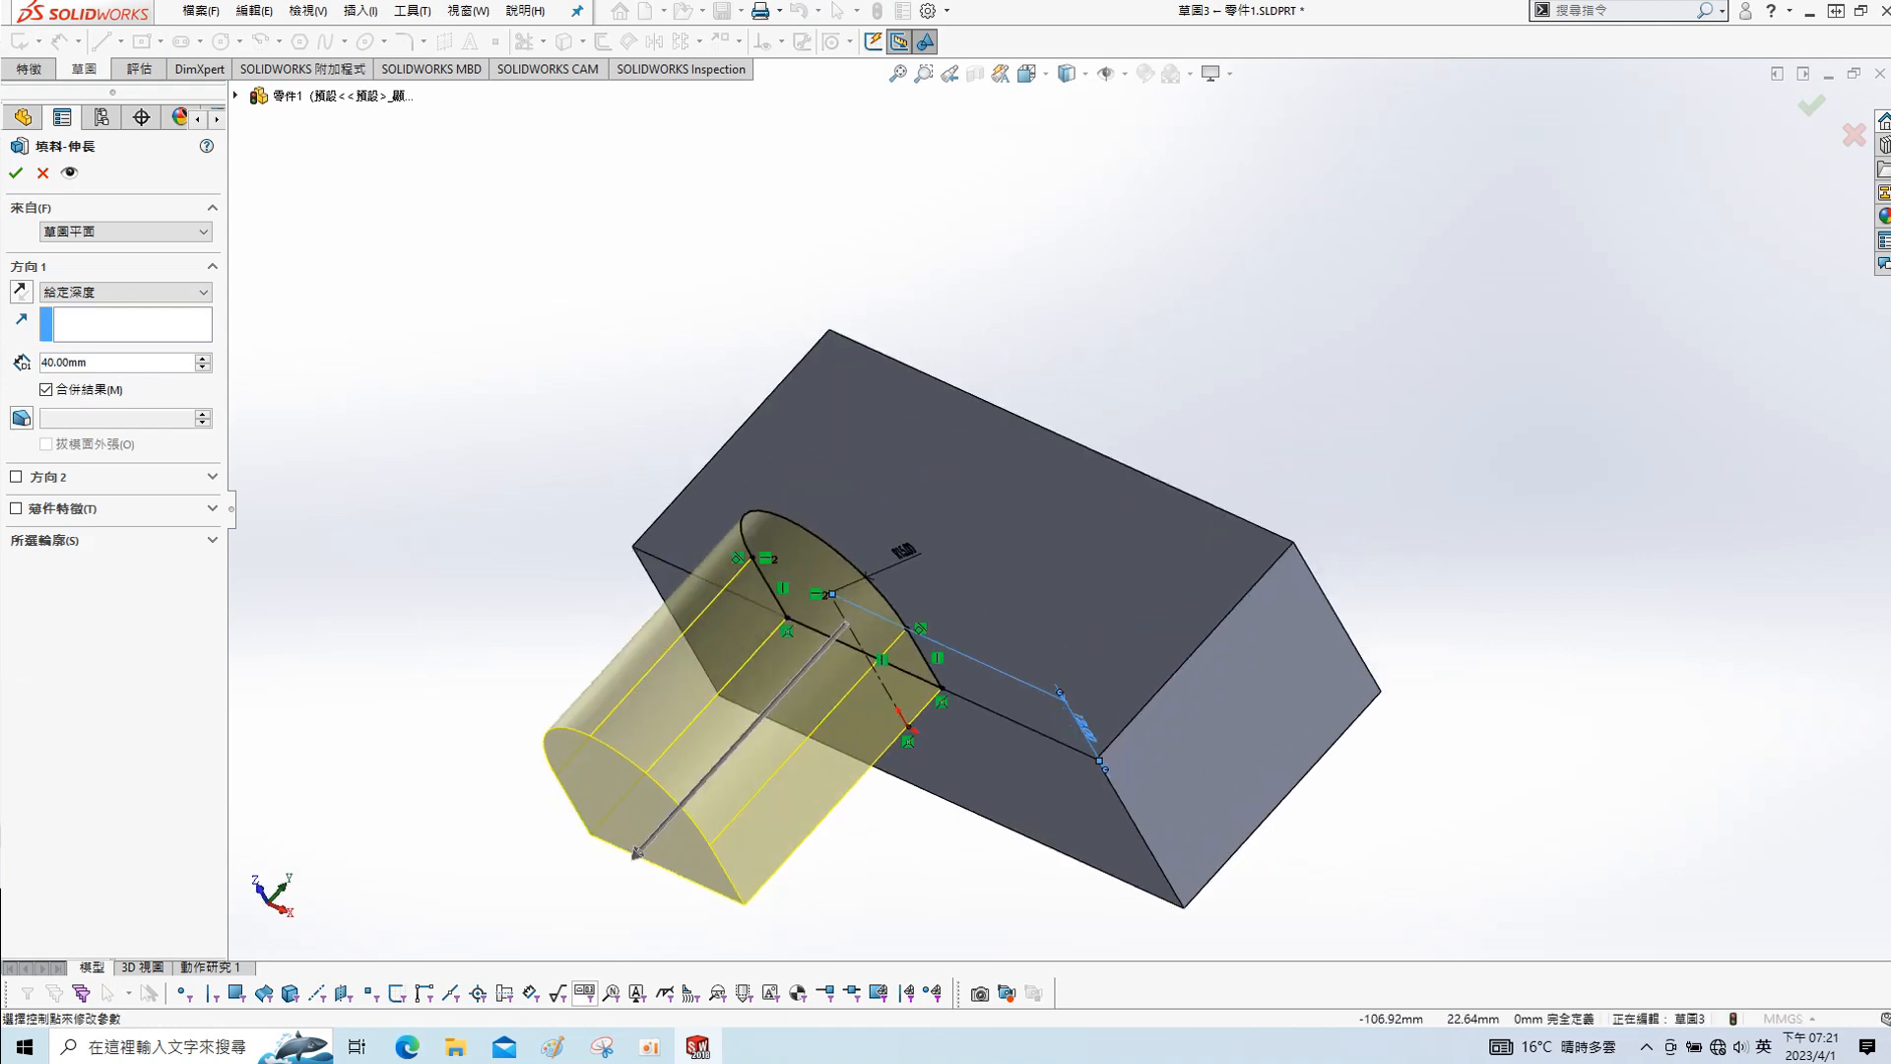
left_click(19, 293)
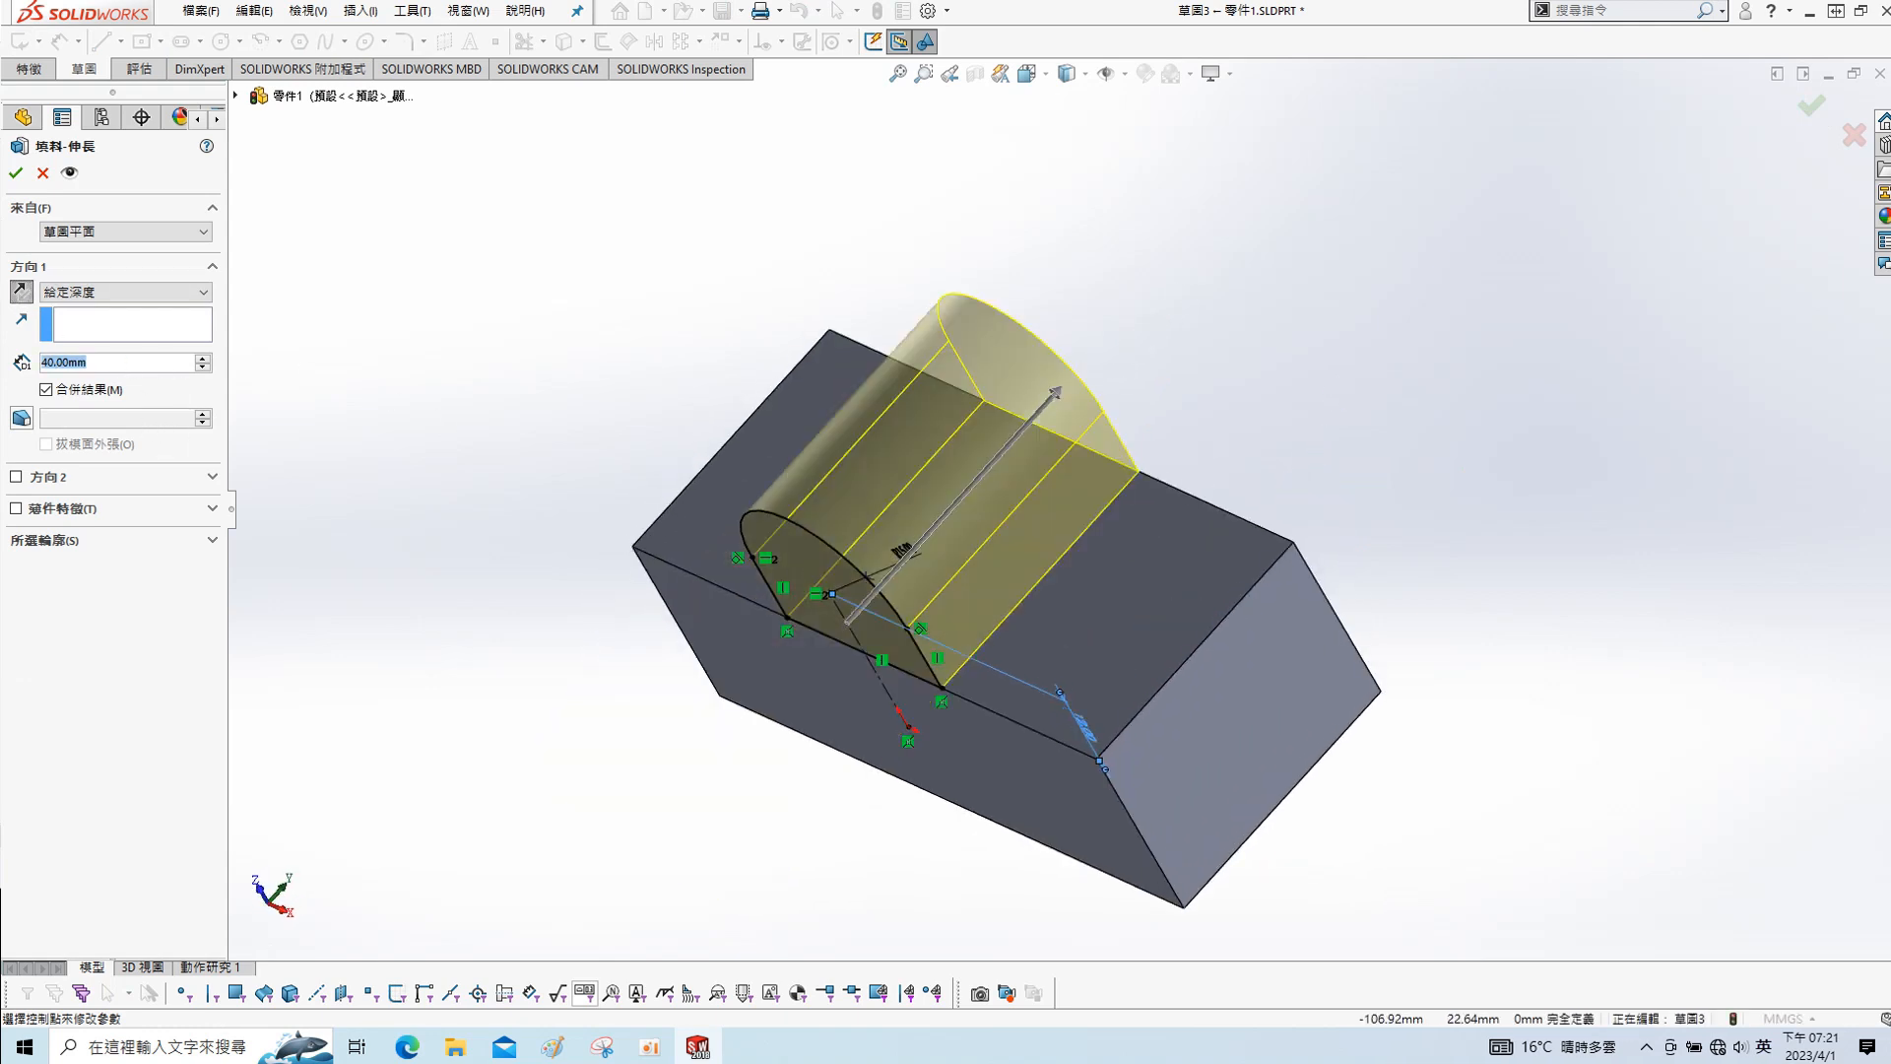
type("10")
key("Return")
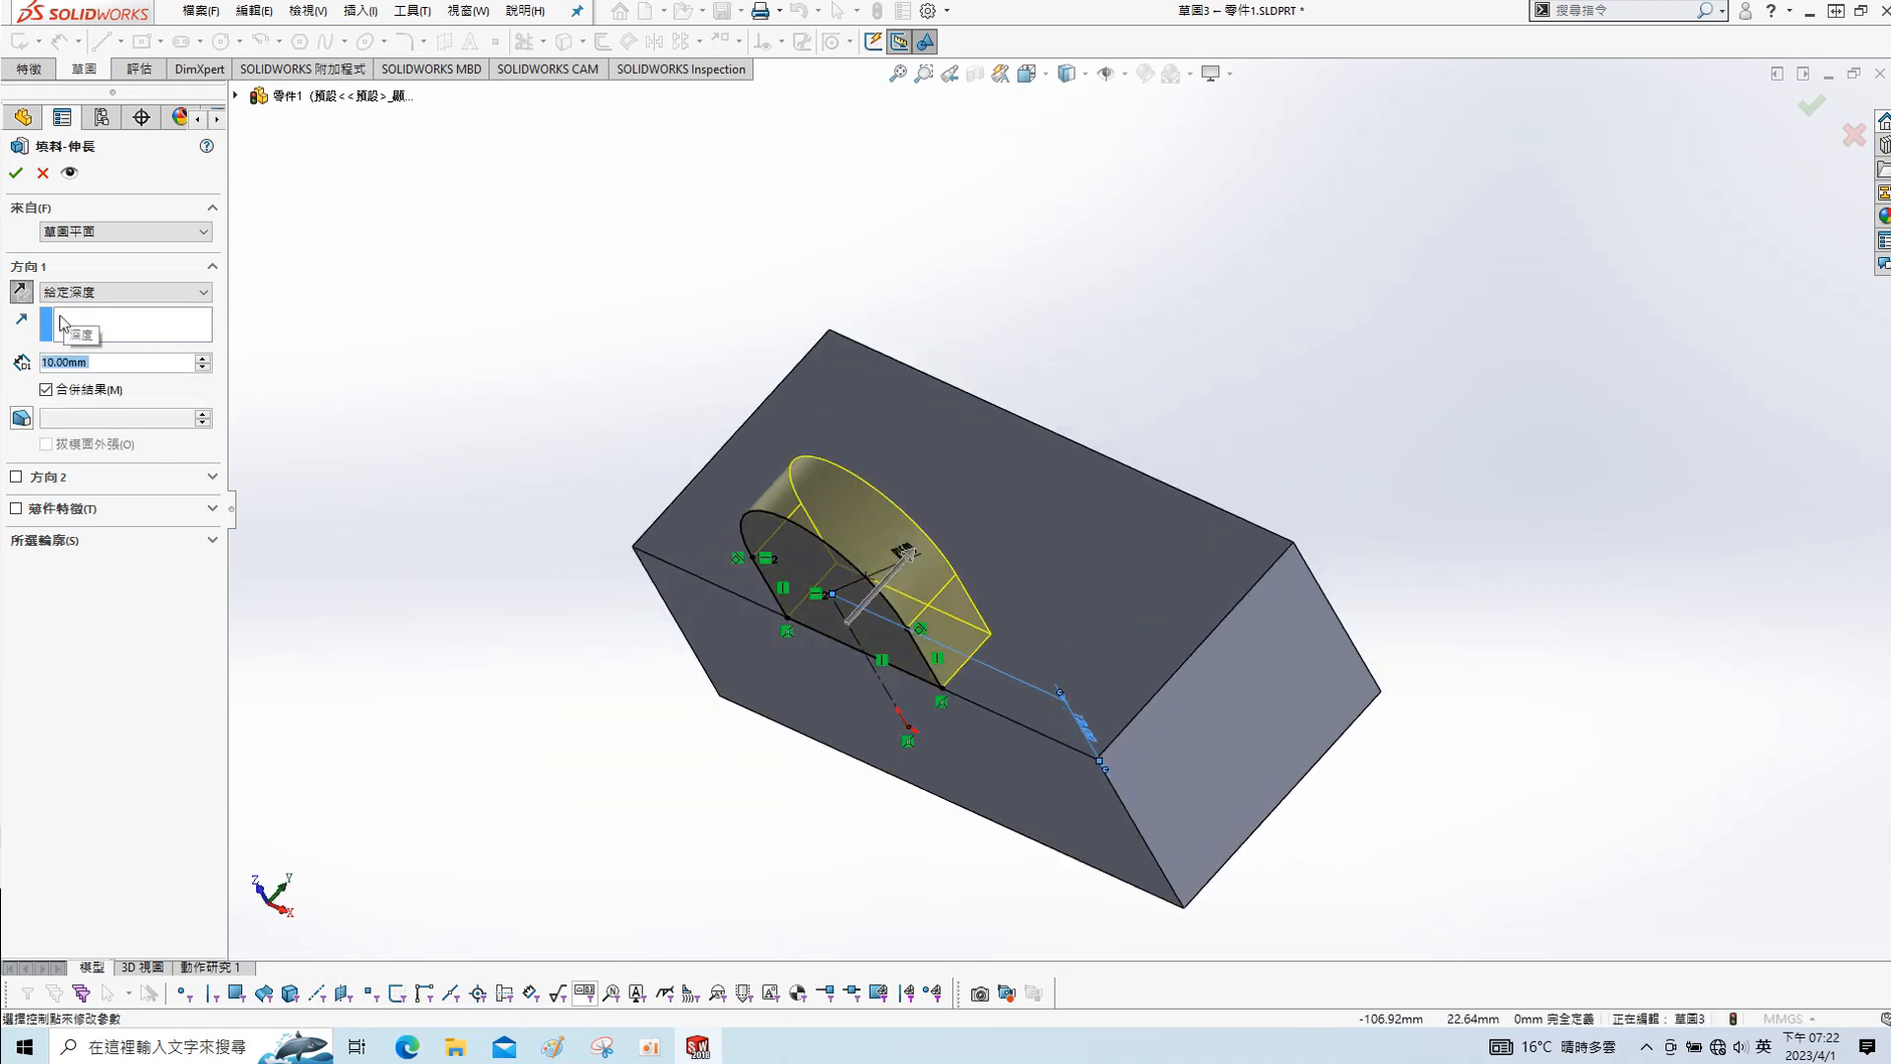
left_click(14, 174)
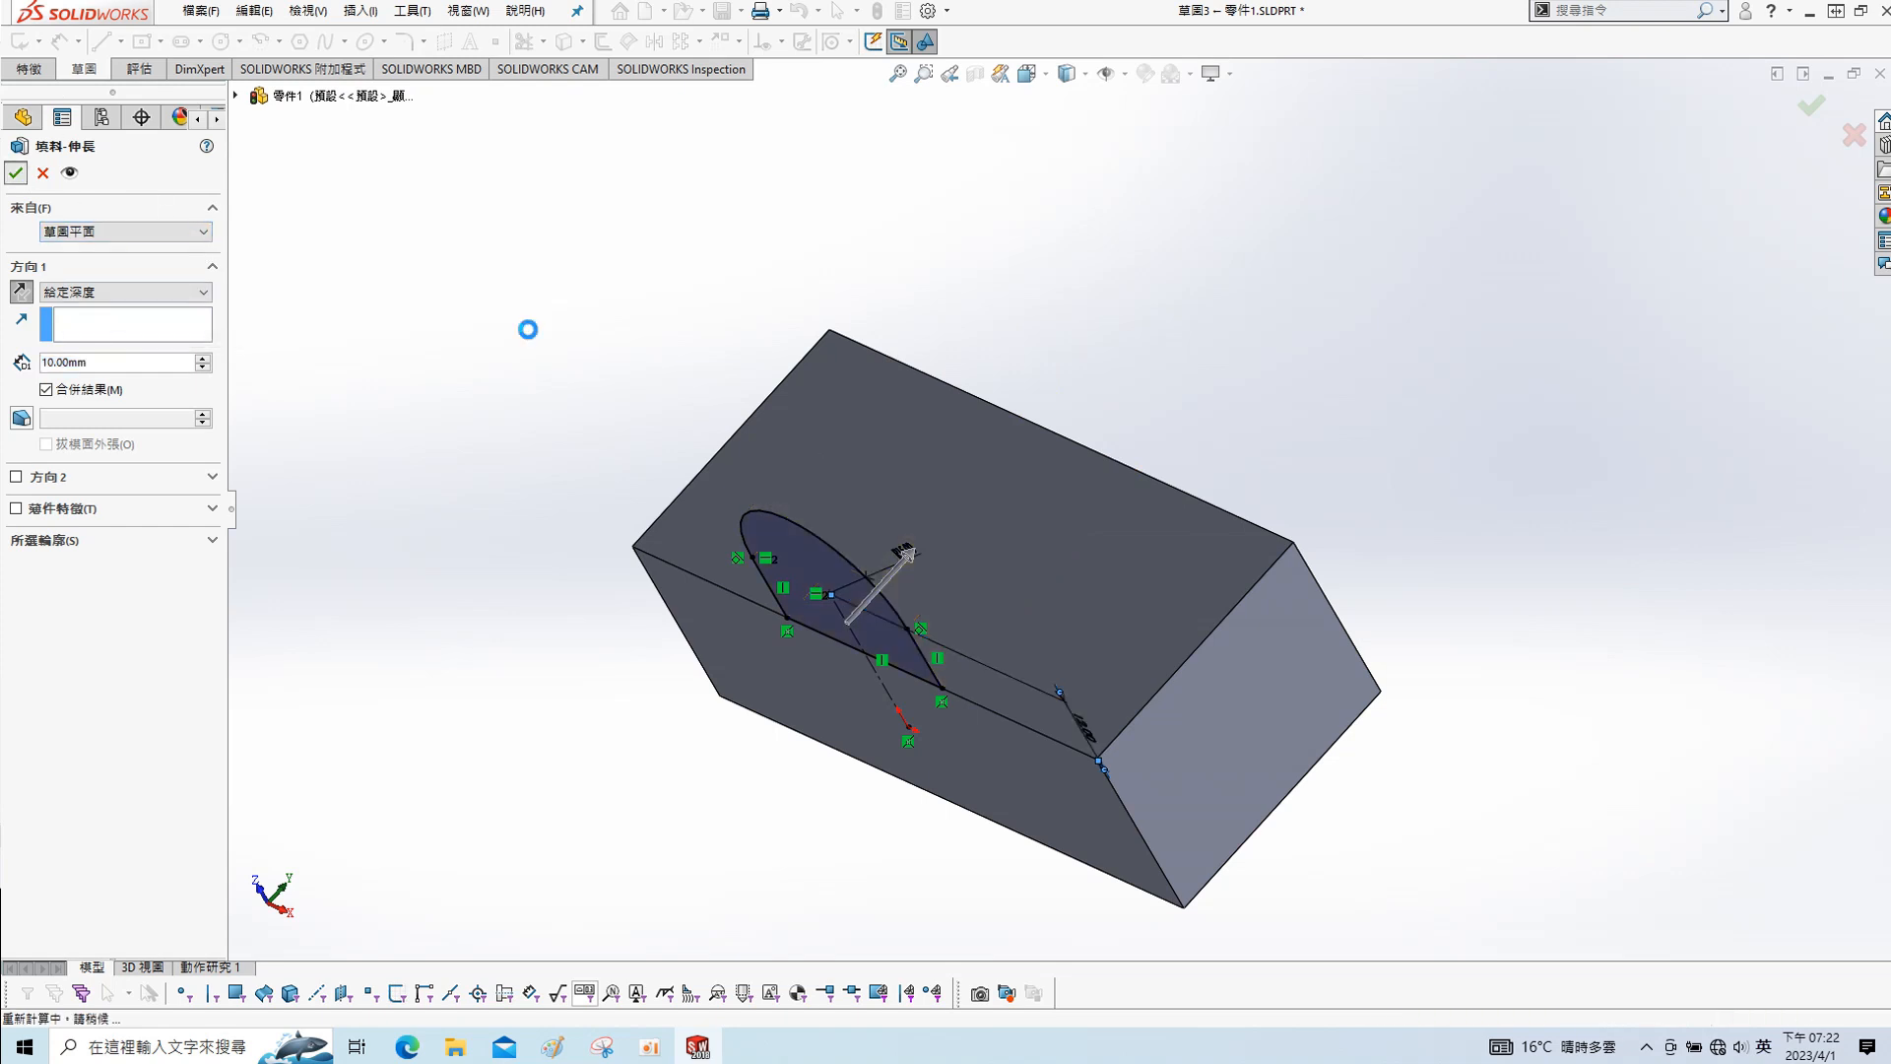
- Start a sketch on the bottom face and draw a circle of about 5.5 mm radius on the rounded tab
left_click(823, 581)
left_click(880, 524)
key("s")
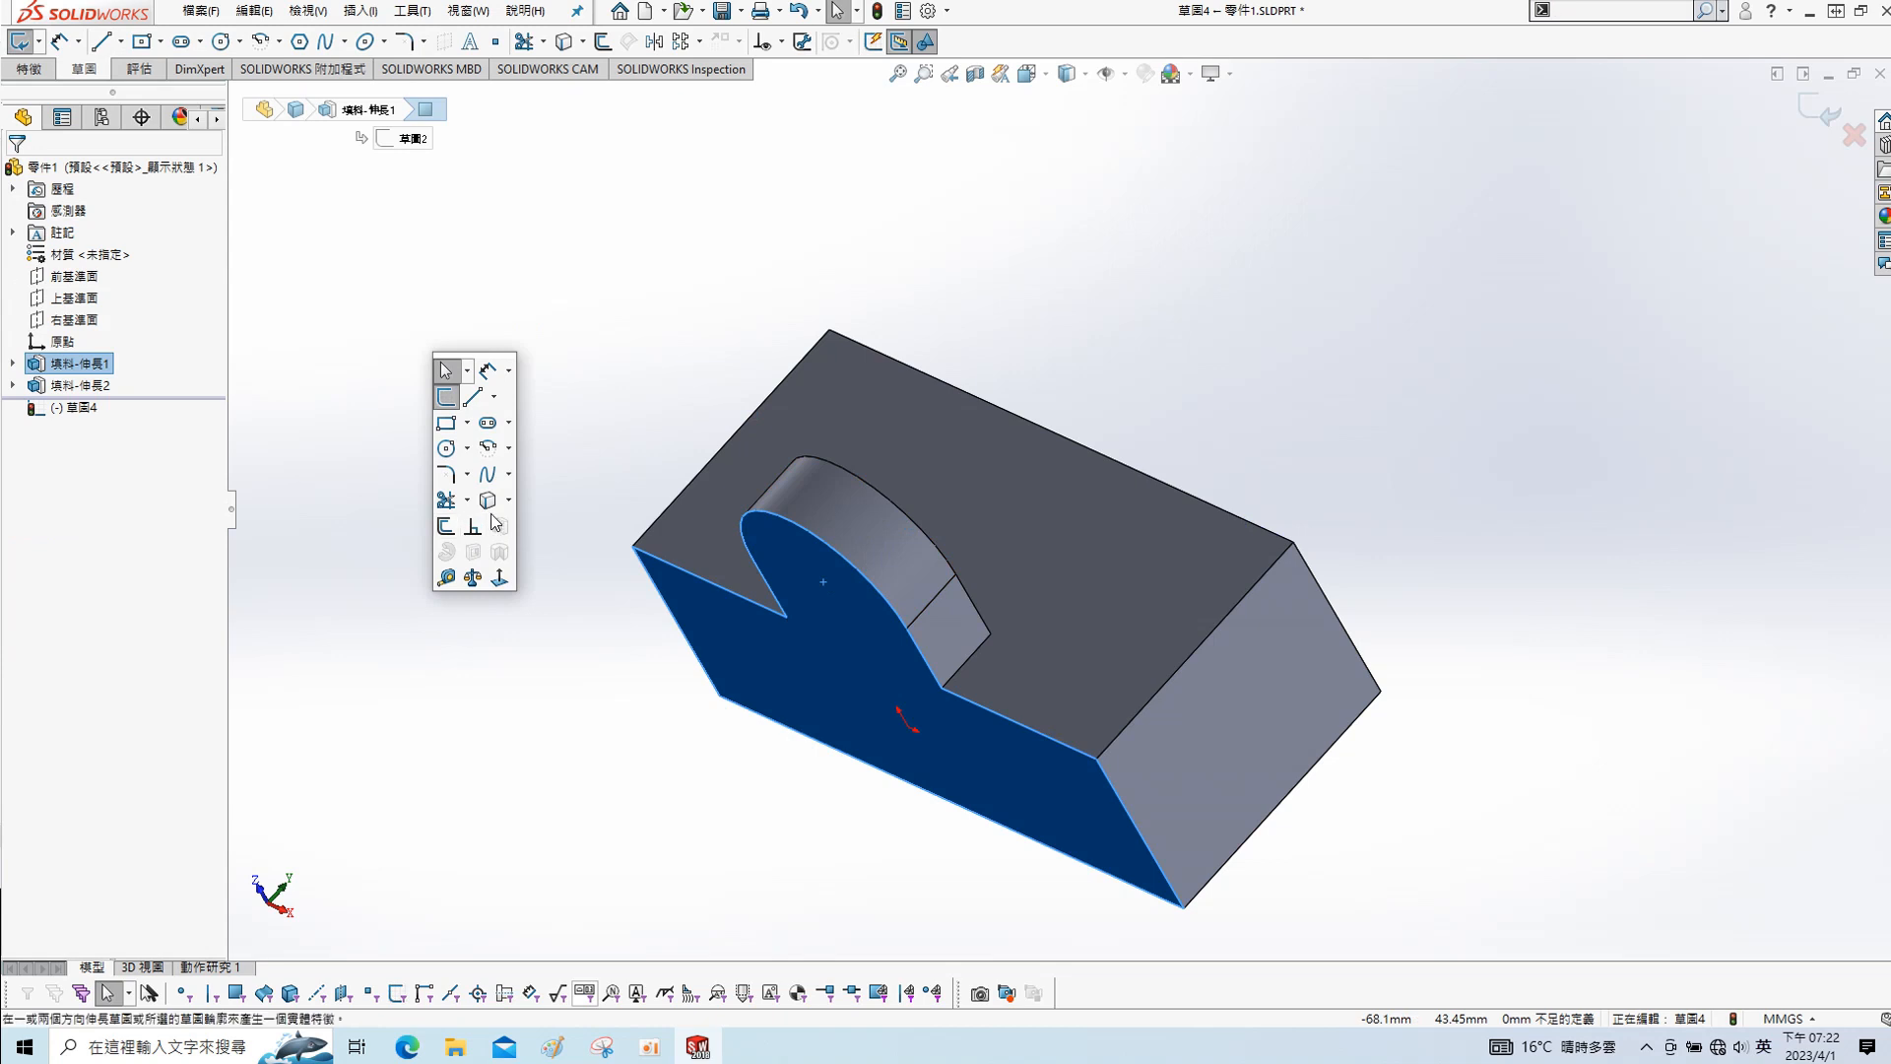
left_click(446, 448)
left_click(800, 569)
left_click(828, 584)
- Make the small circle concentric with the tab's rounded edge
key("s")
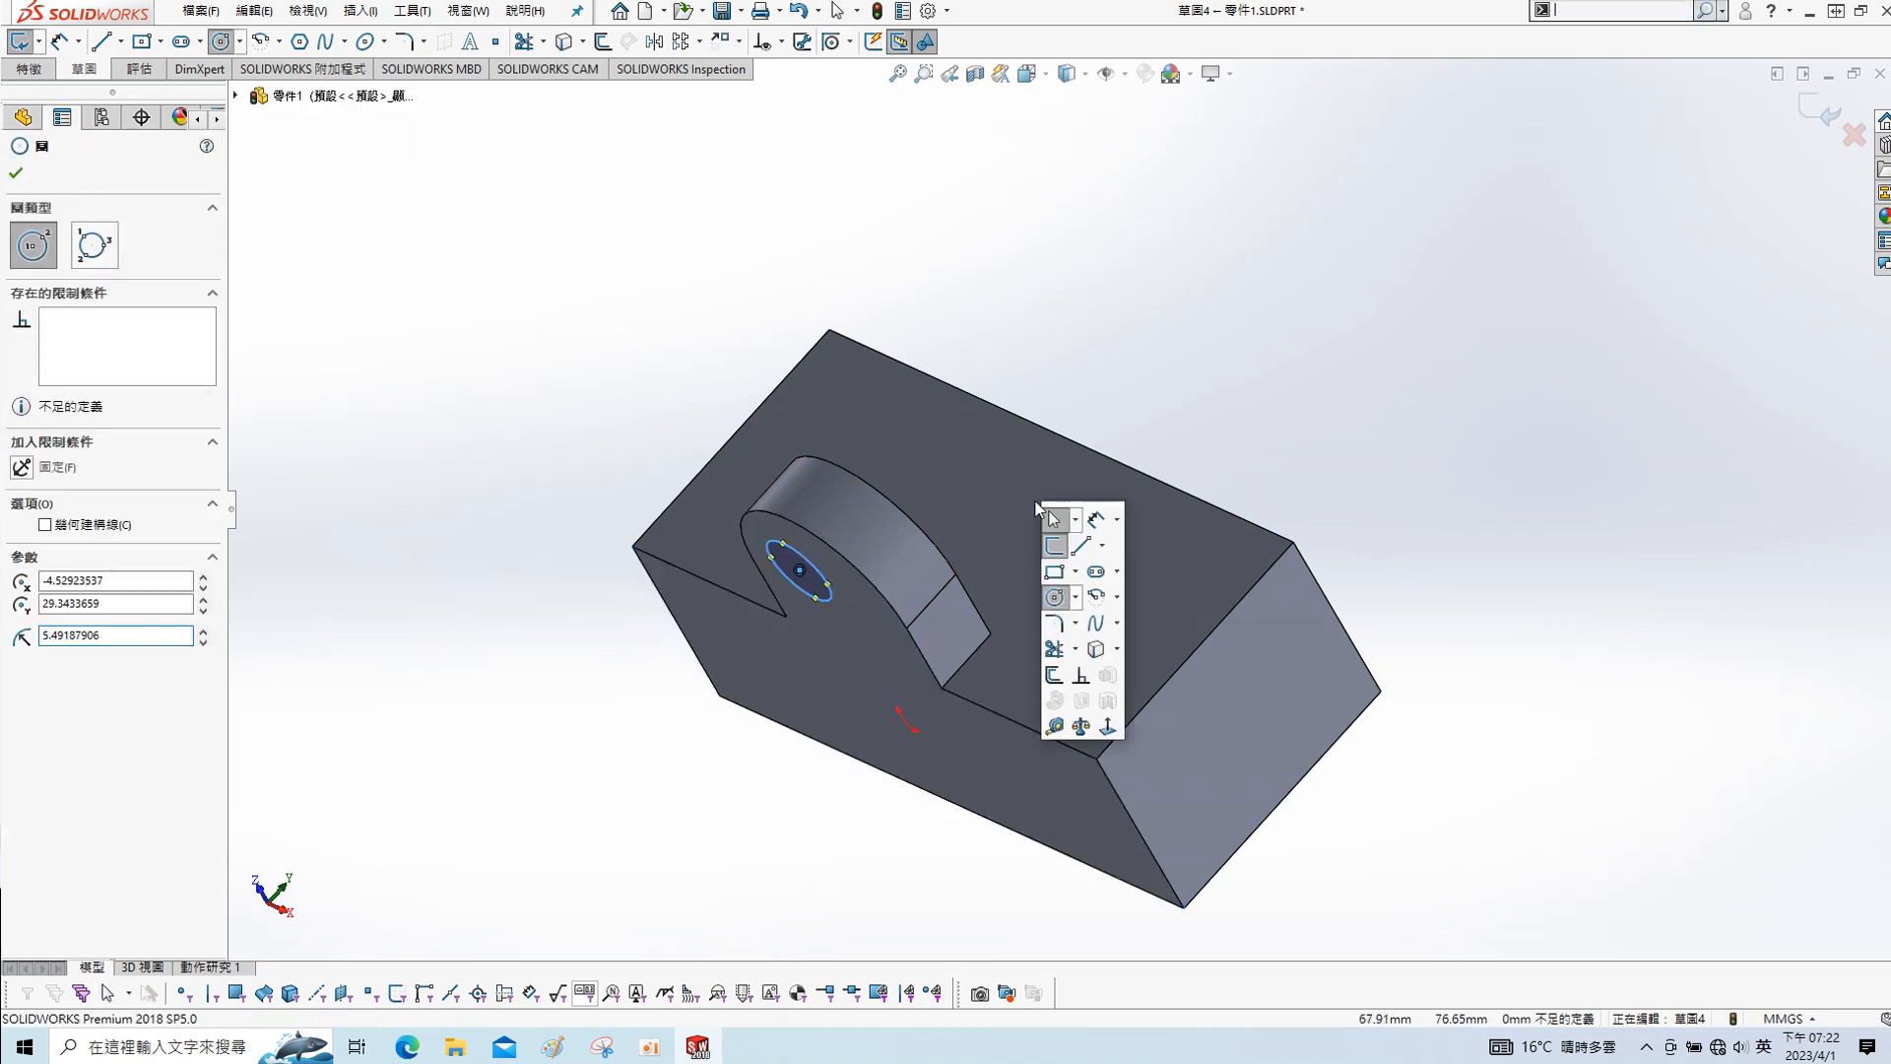
left_click(1109, 676)
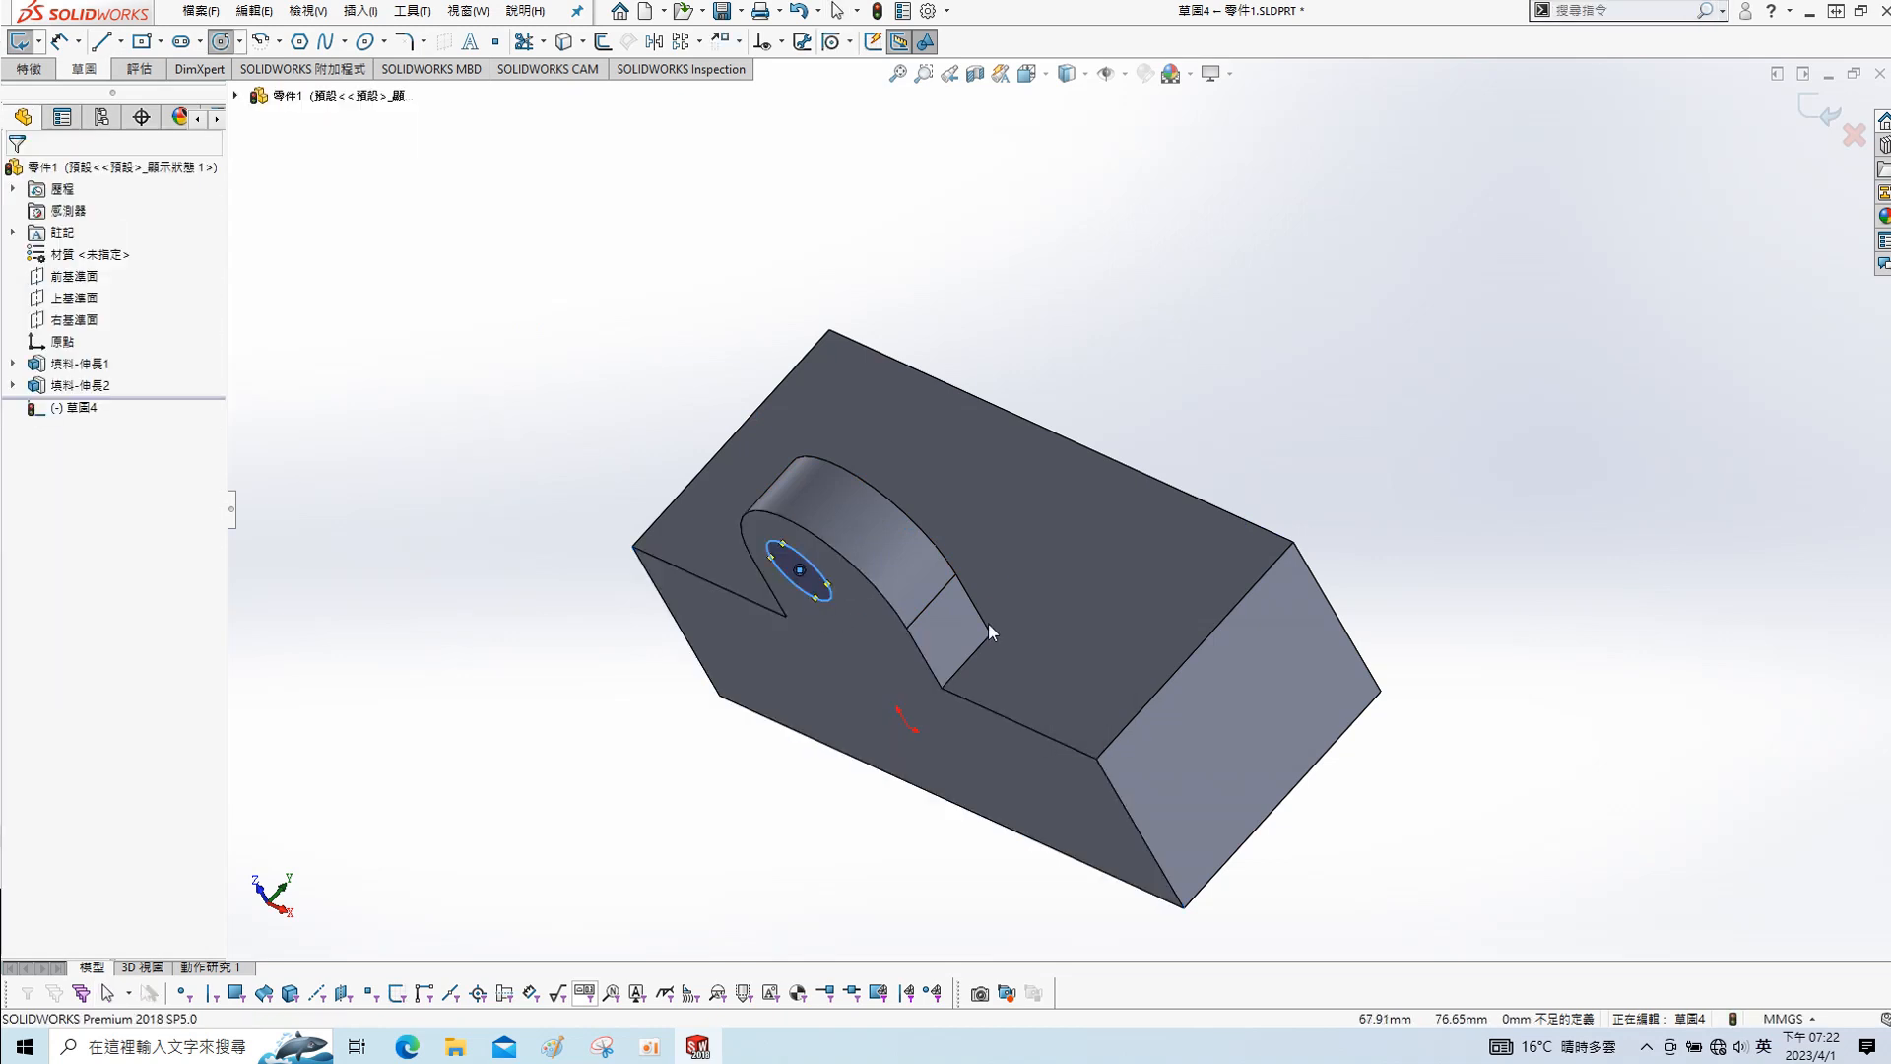
left_click(853, 564)
left_click(22, 539)
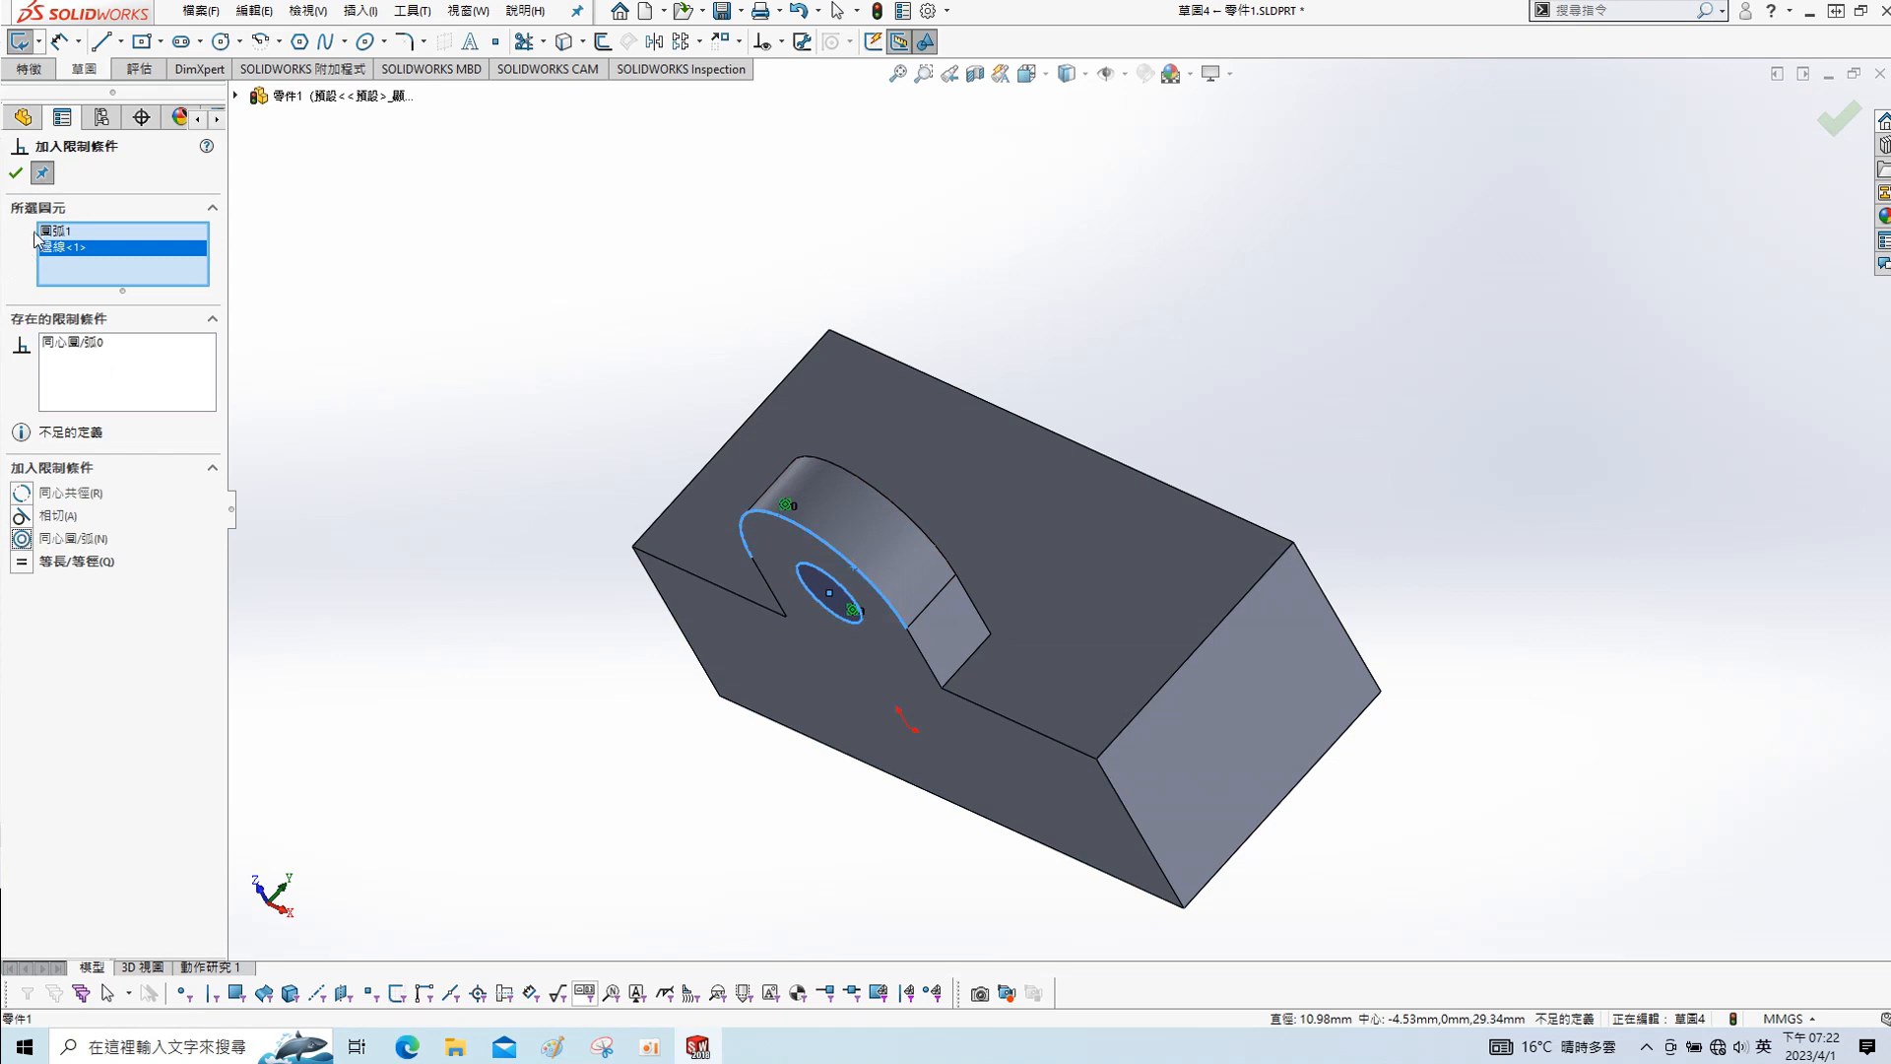
left_click(17, 175)
- Dimension the concentric circle with a 14 mm diameter
key("s")
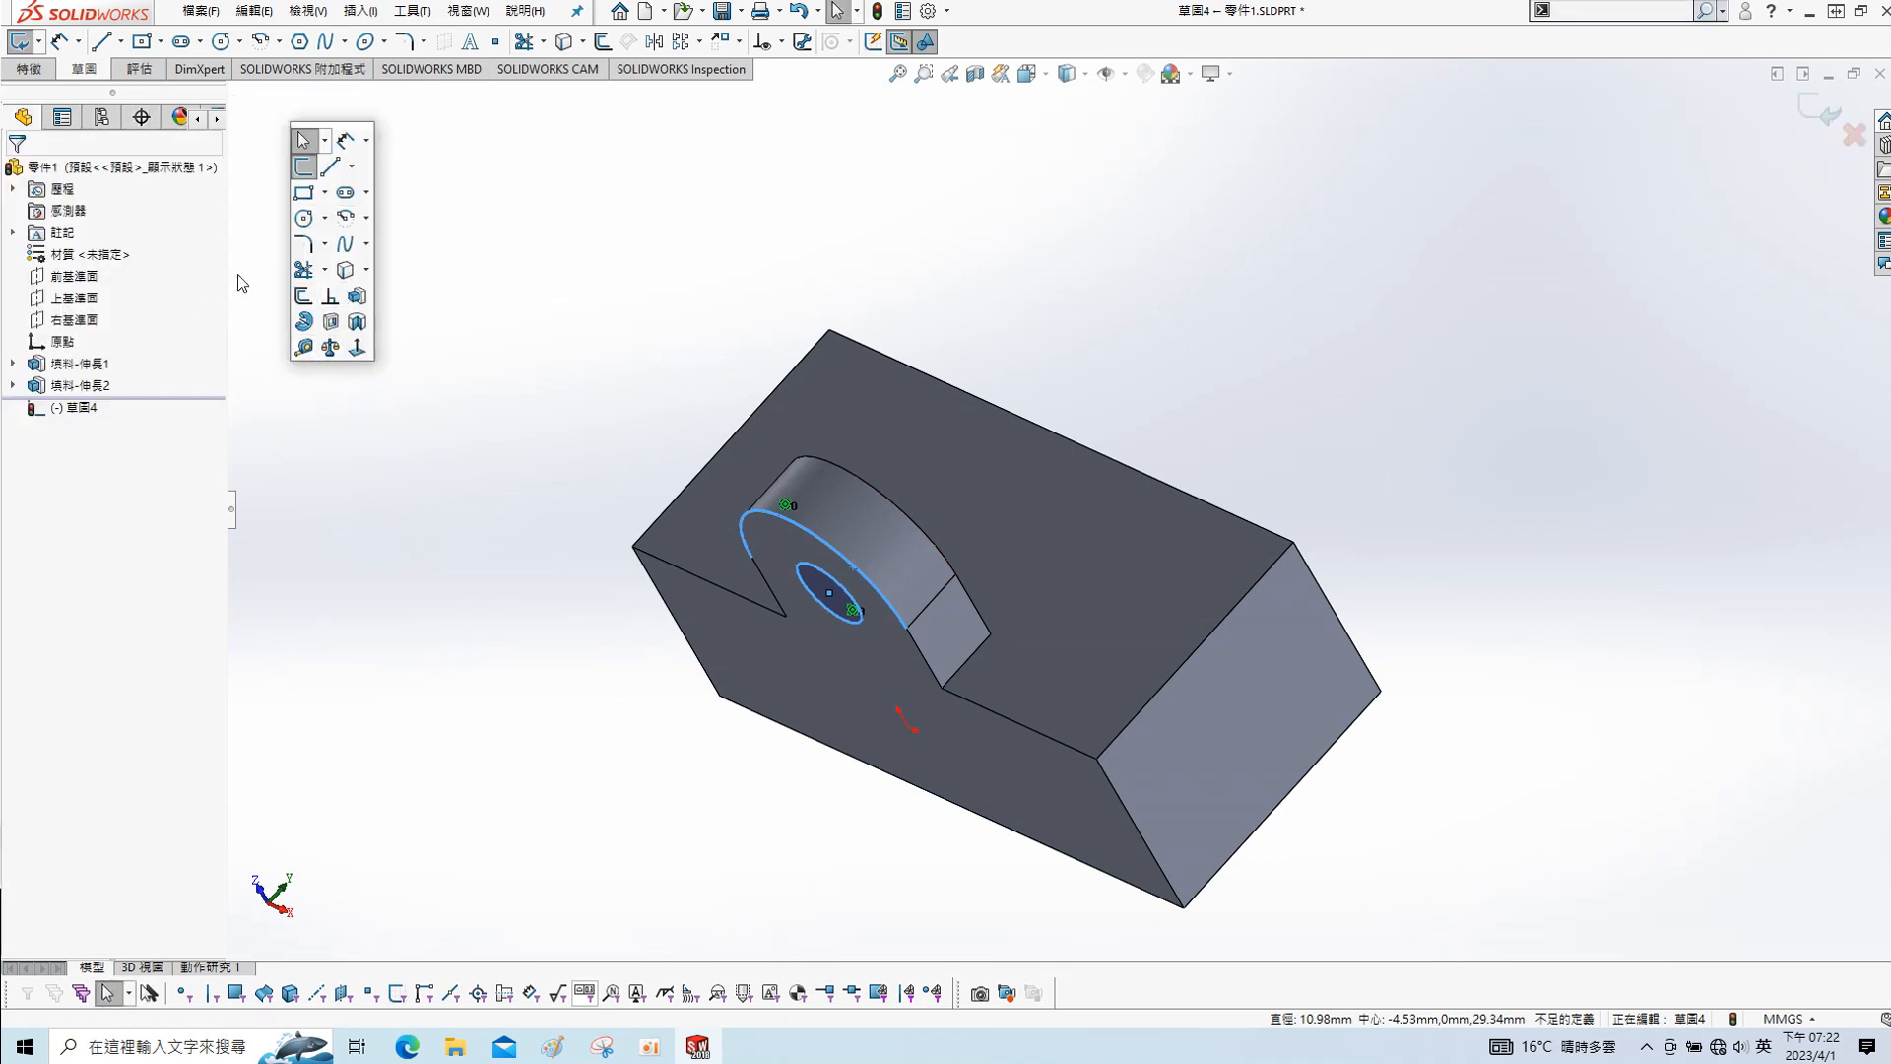
left_click(344, 144)
left_click(832, 576)
left_click(1052, 414)
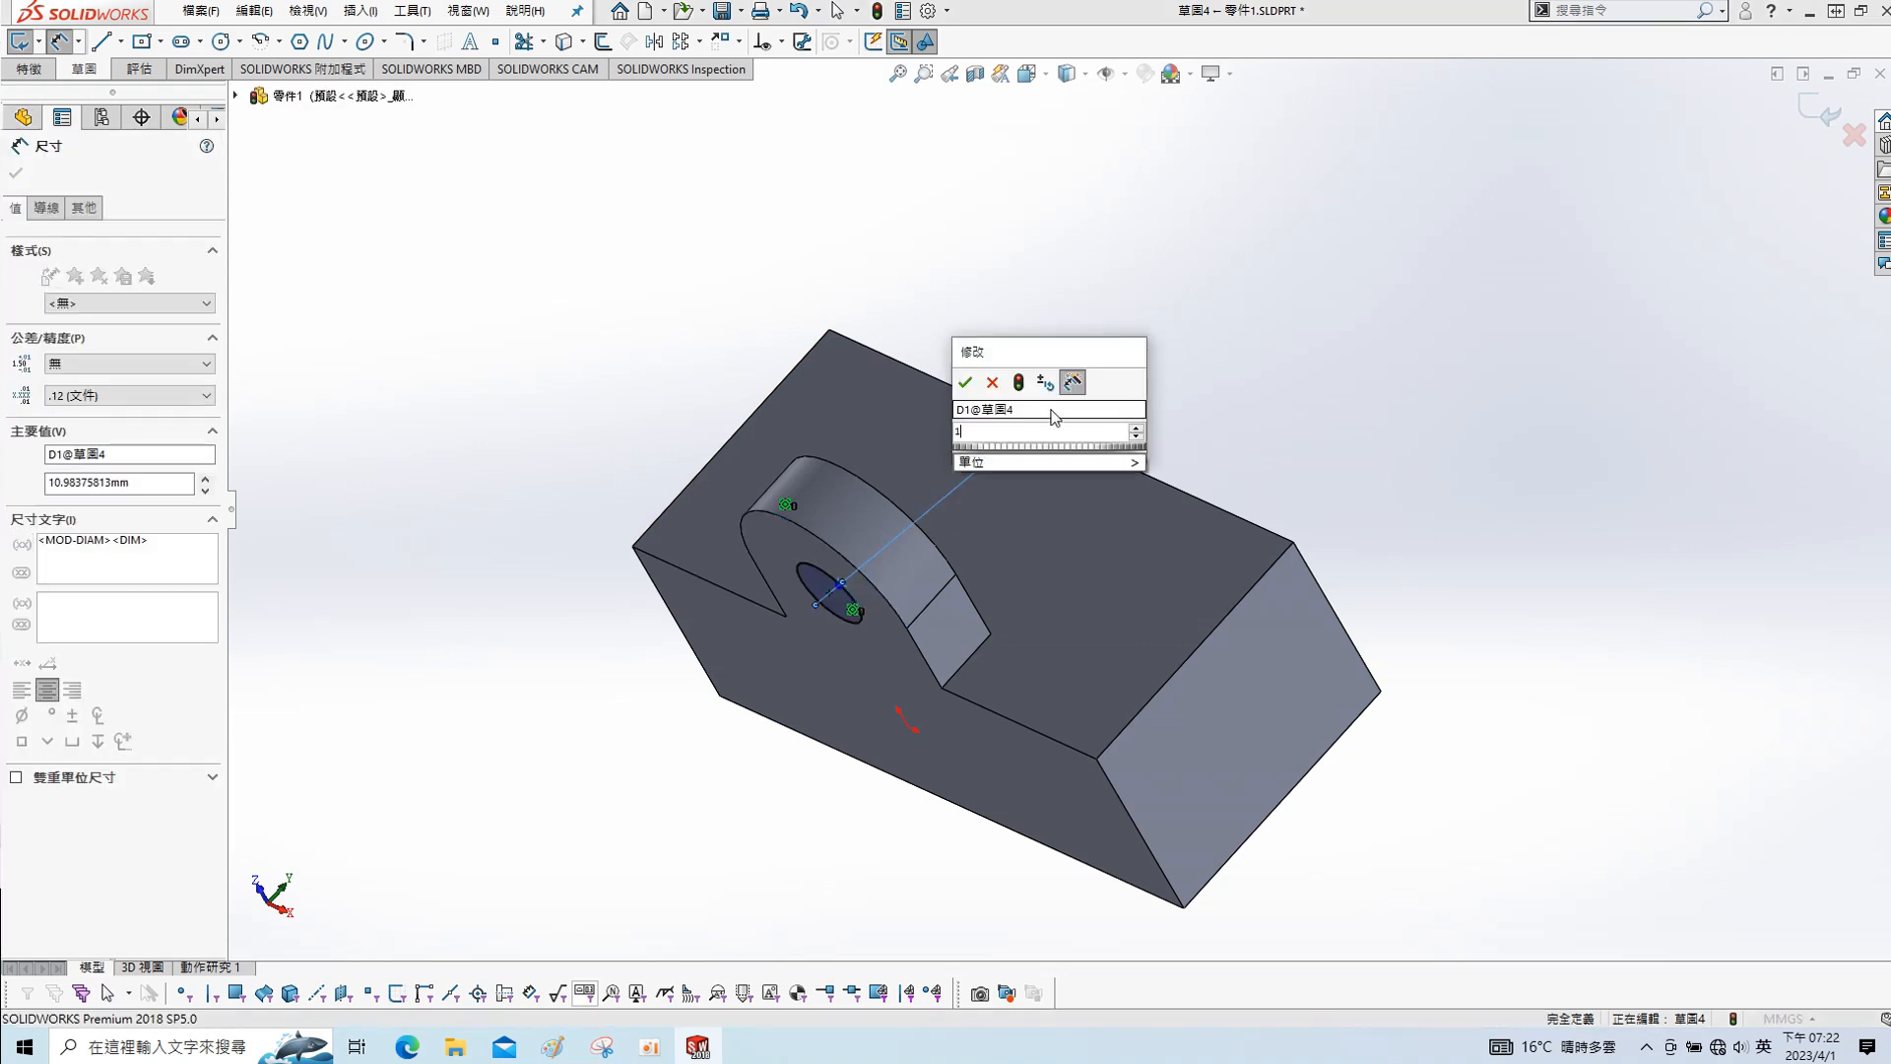
type("14")
key("Return")
key("Escape")
key("s")
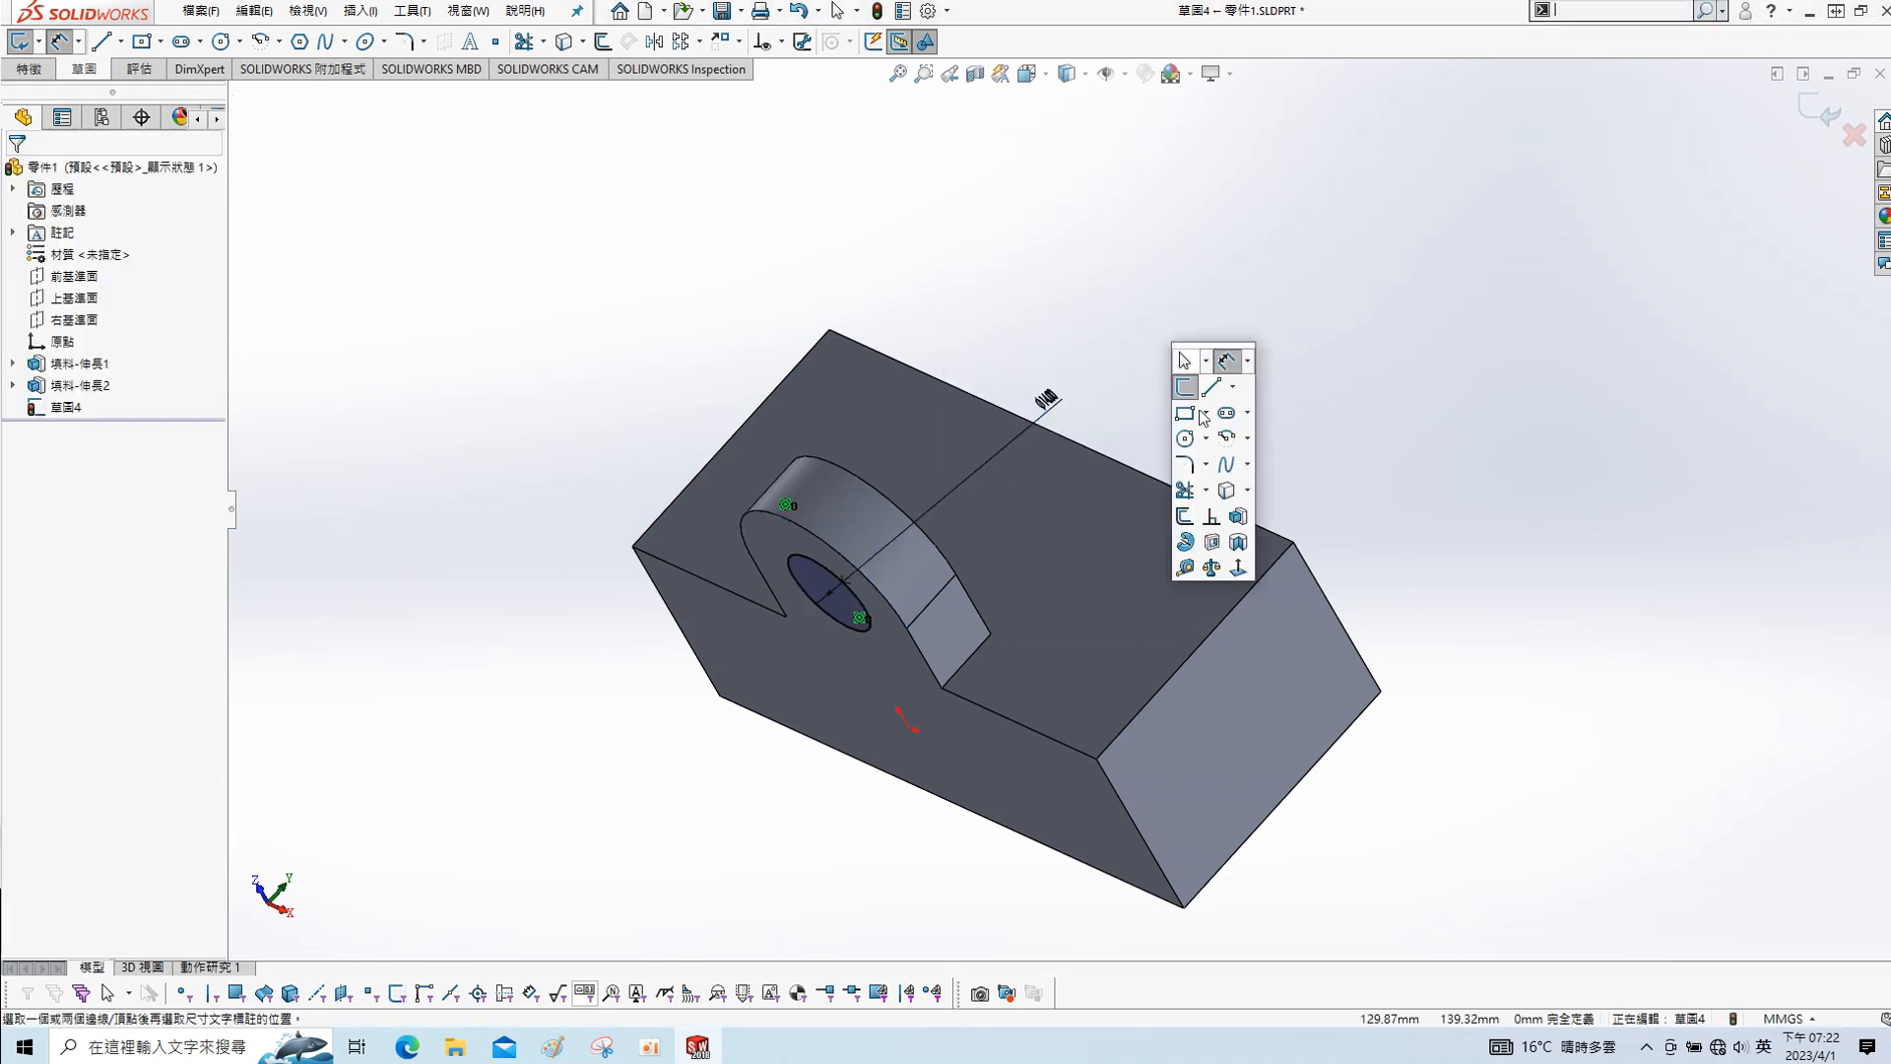
- Cut the 14 mm circle through the entire tab with a Through All extruded cut
left_click(1212, 544)
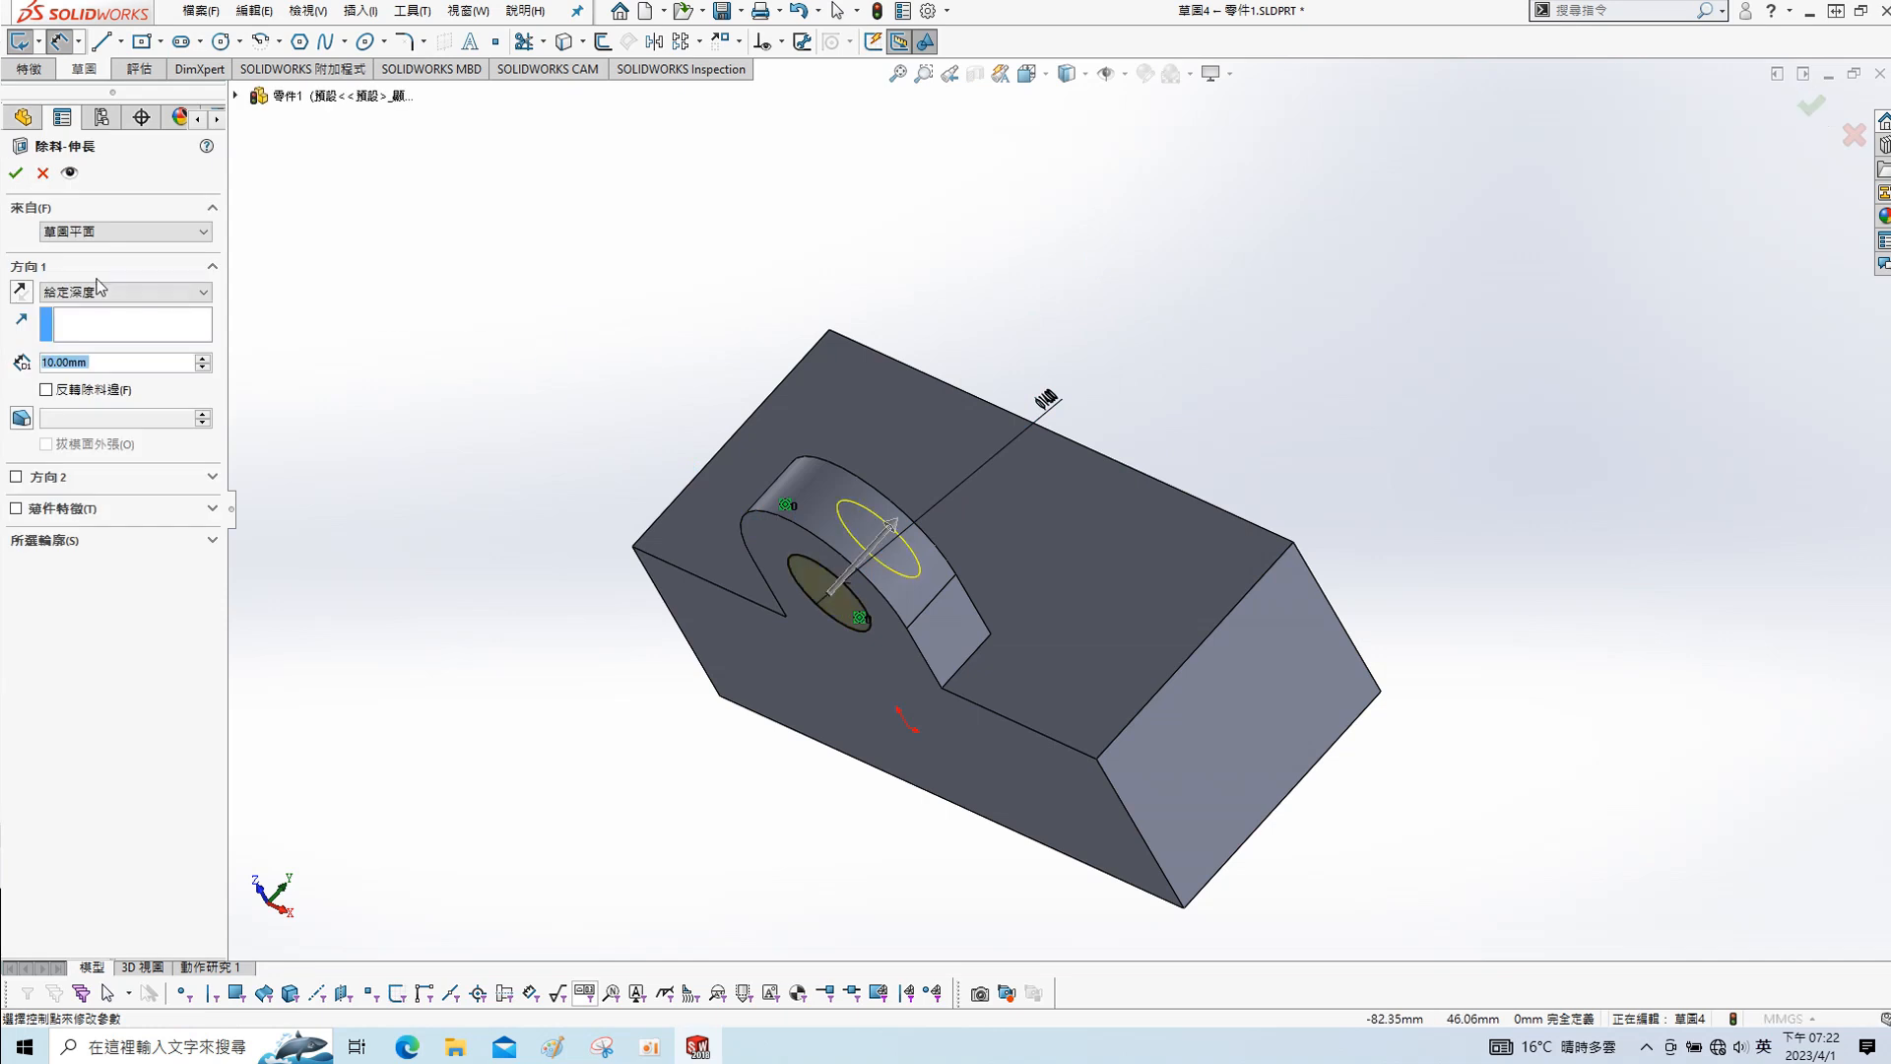
left_click(98, 292)
left_click(84, 332)
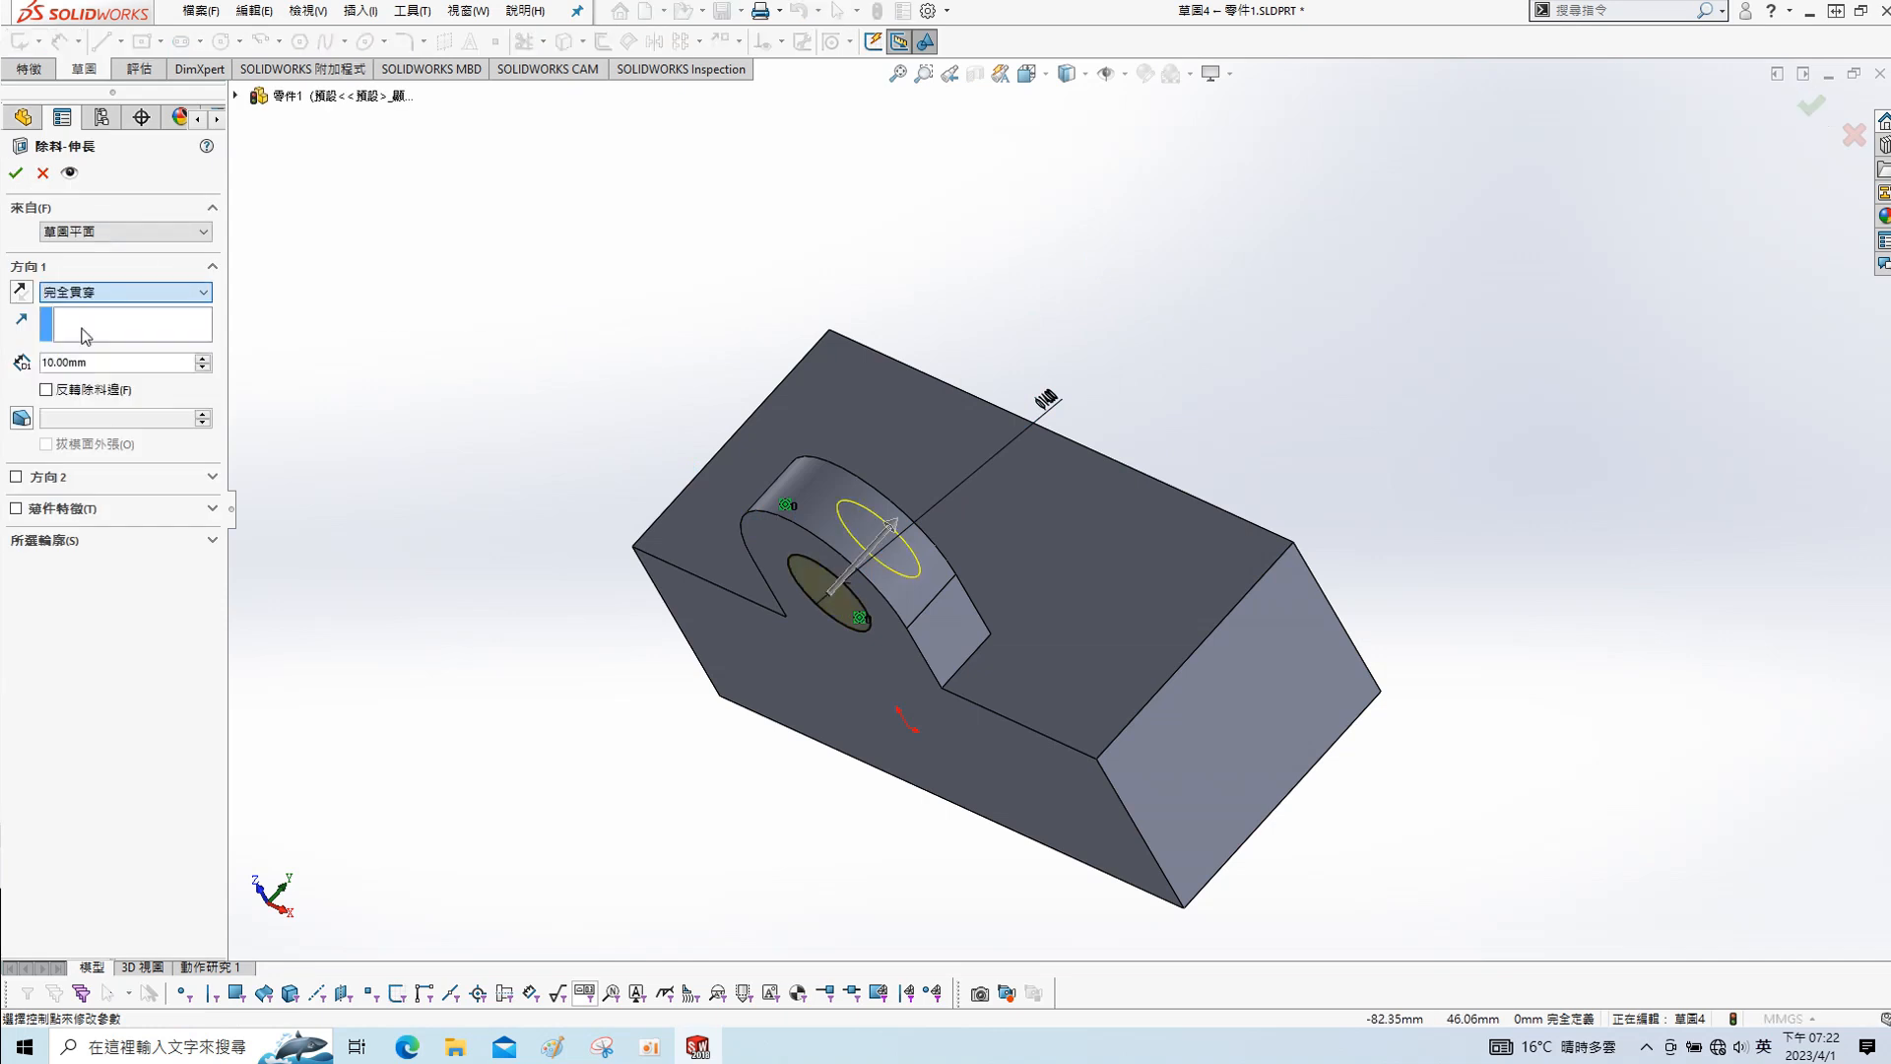
left_click(17, 174)
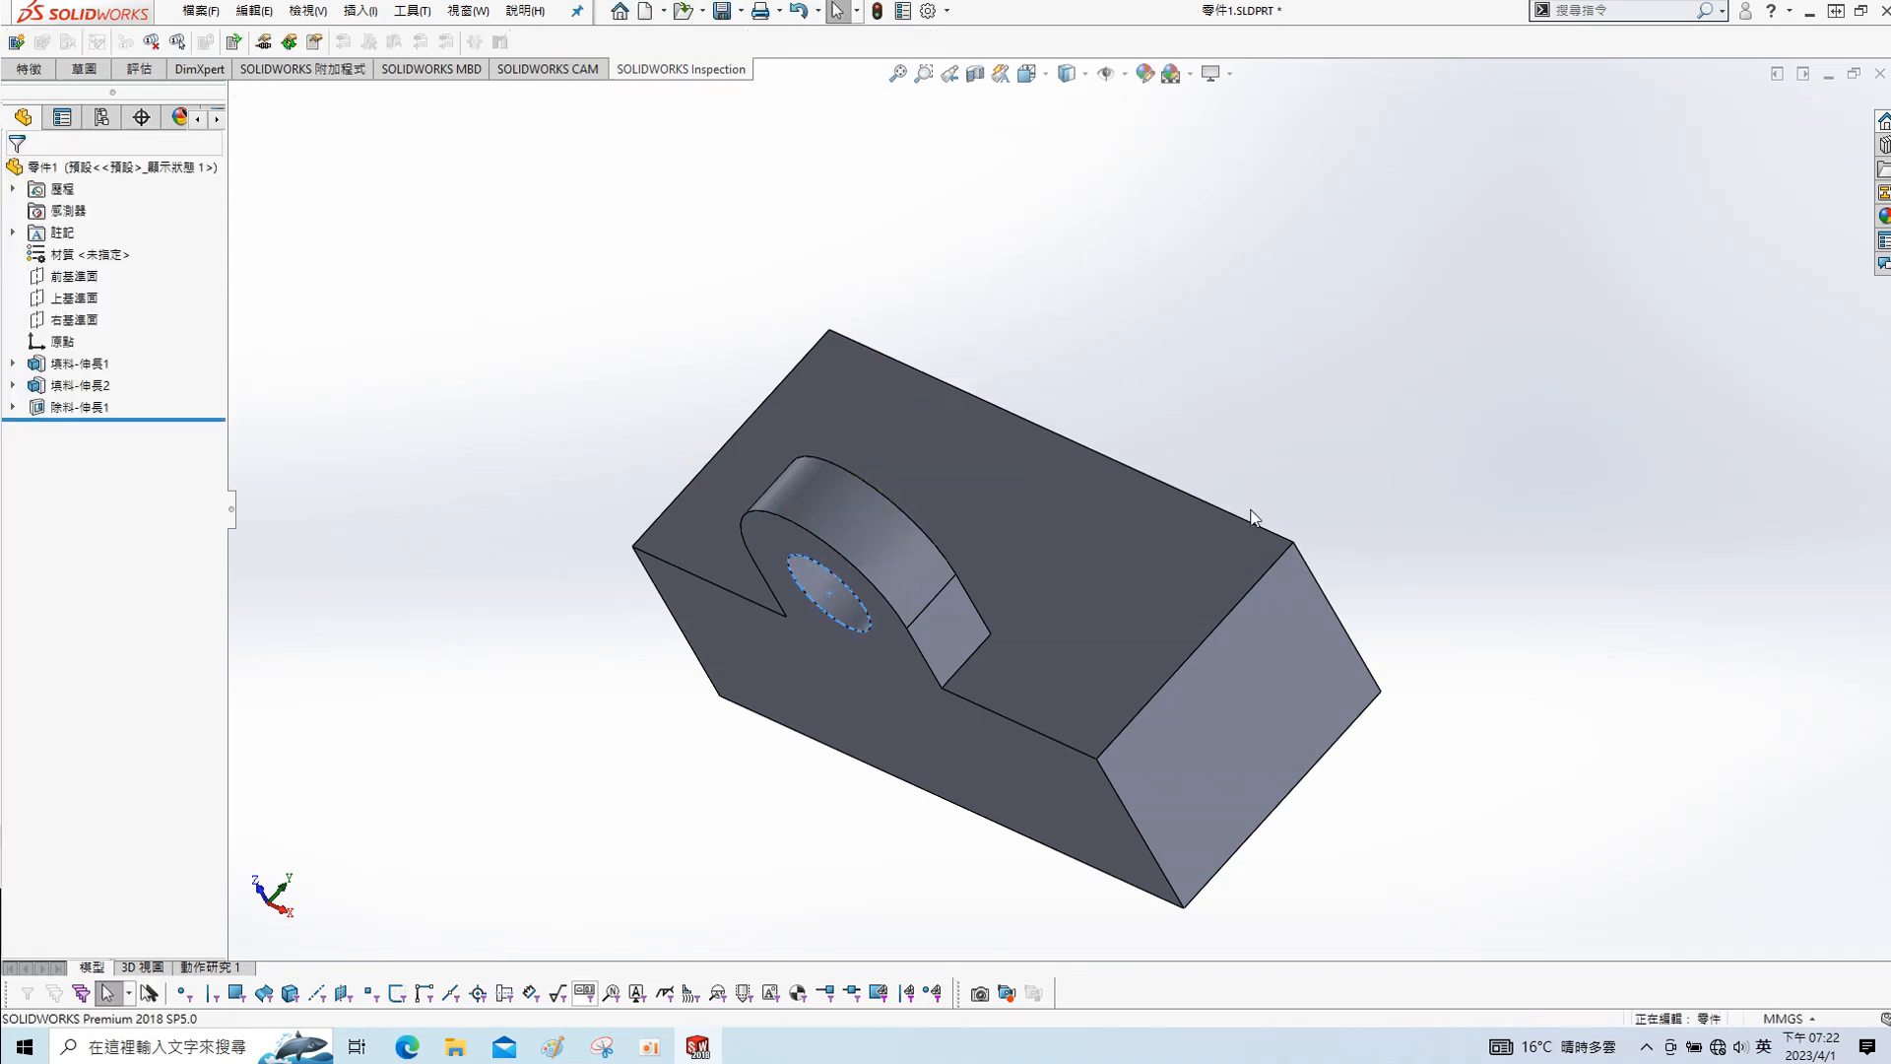
- Start a sketch on the 90 × 40 mm face behind the tab and convert its upper and left edges into sketch lines
left_click(1114, 581)
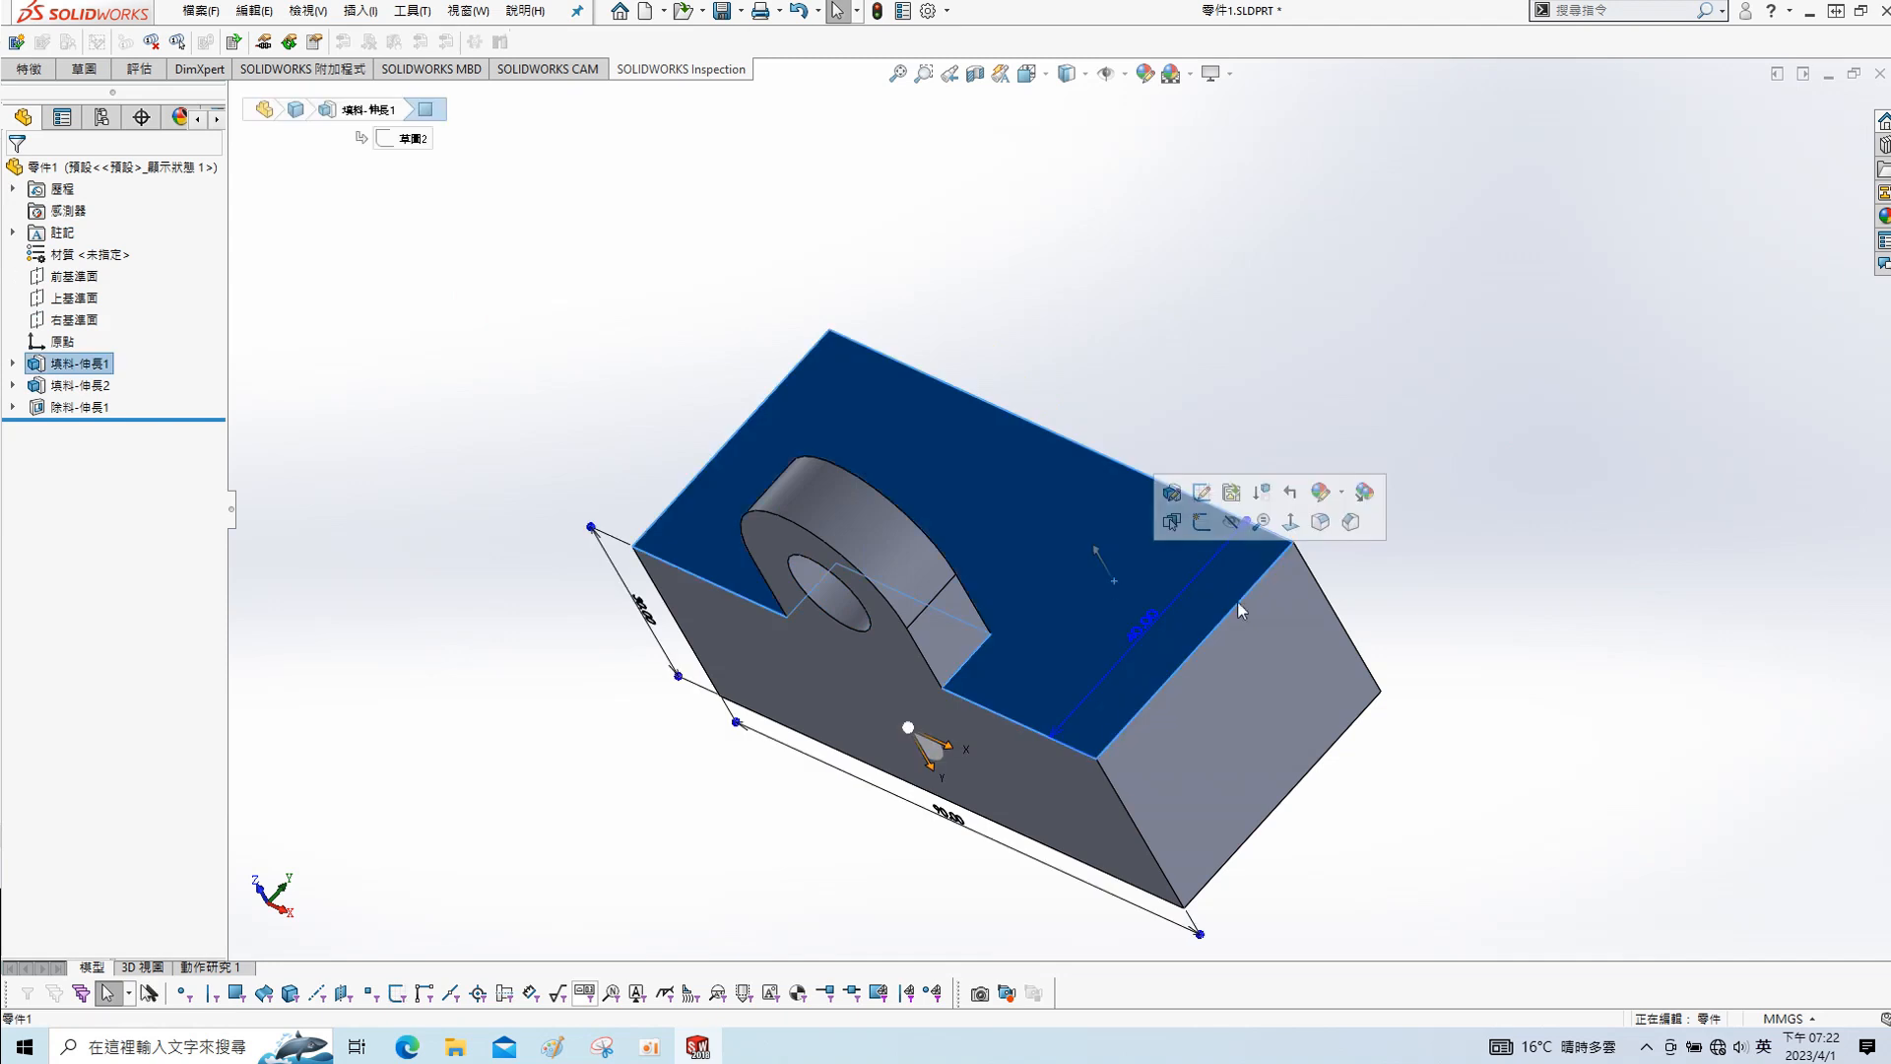
left_click(1226, 522)
key("s")
left_click(1328, 692)
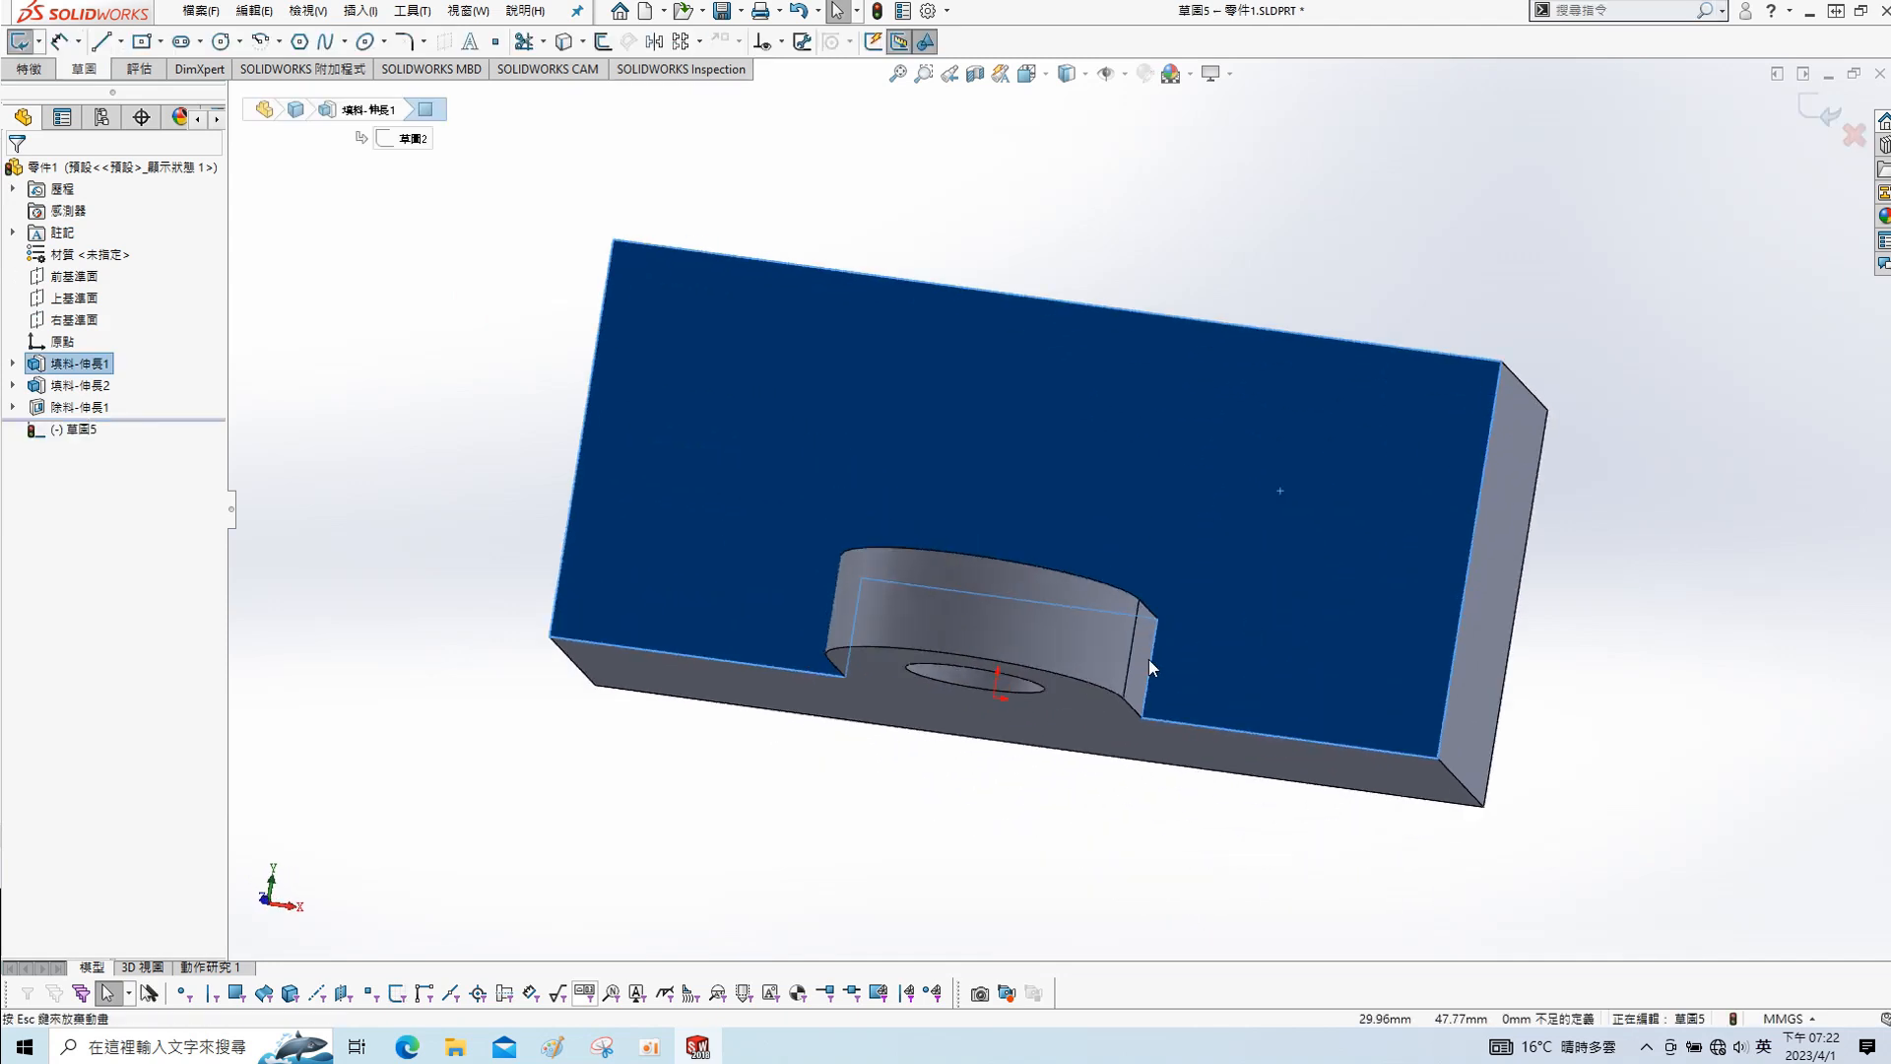
left_click(327, 657)
key("s")
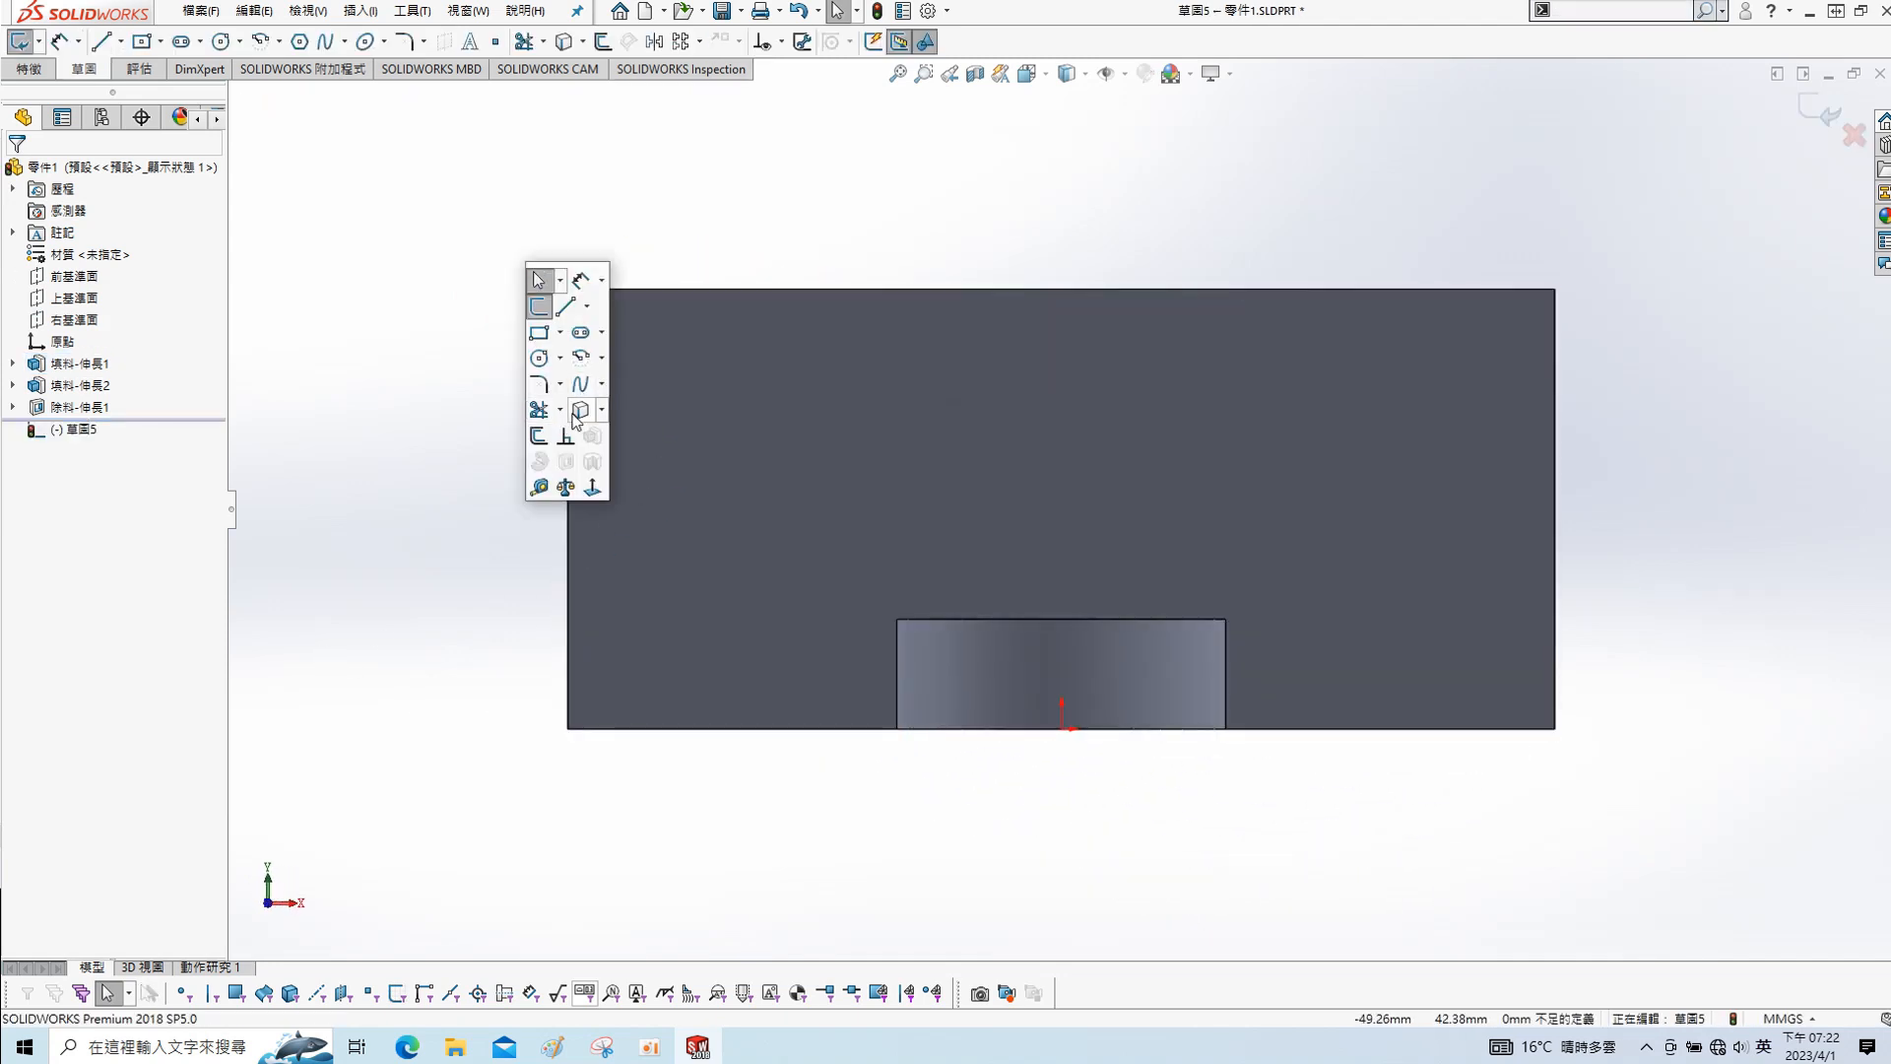
left_click(579, 411)
left_click(569, 439)
left_click(679, 290)
right_click(680, 289)
- Sketch a horizontal line crossing the face's left edge, continued by a slanted line running up past the upper edge
key("s")
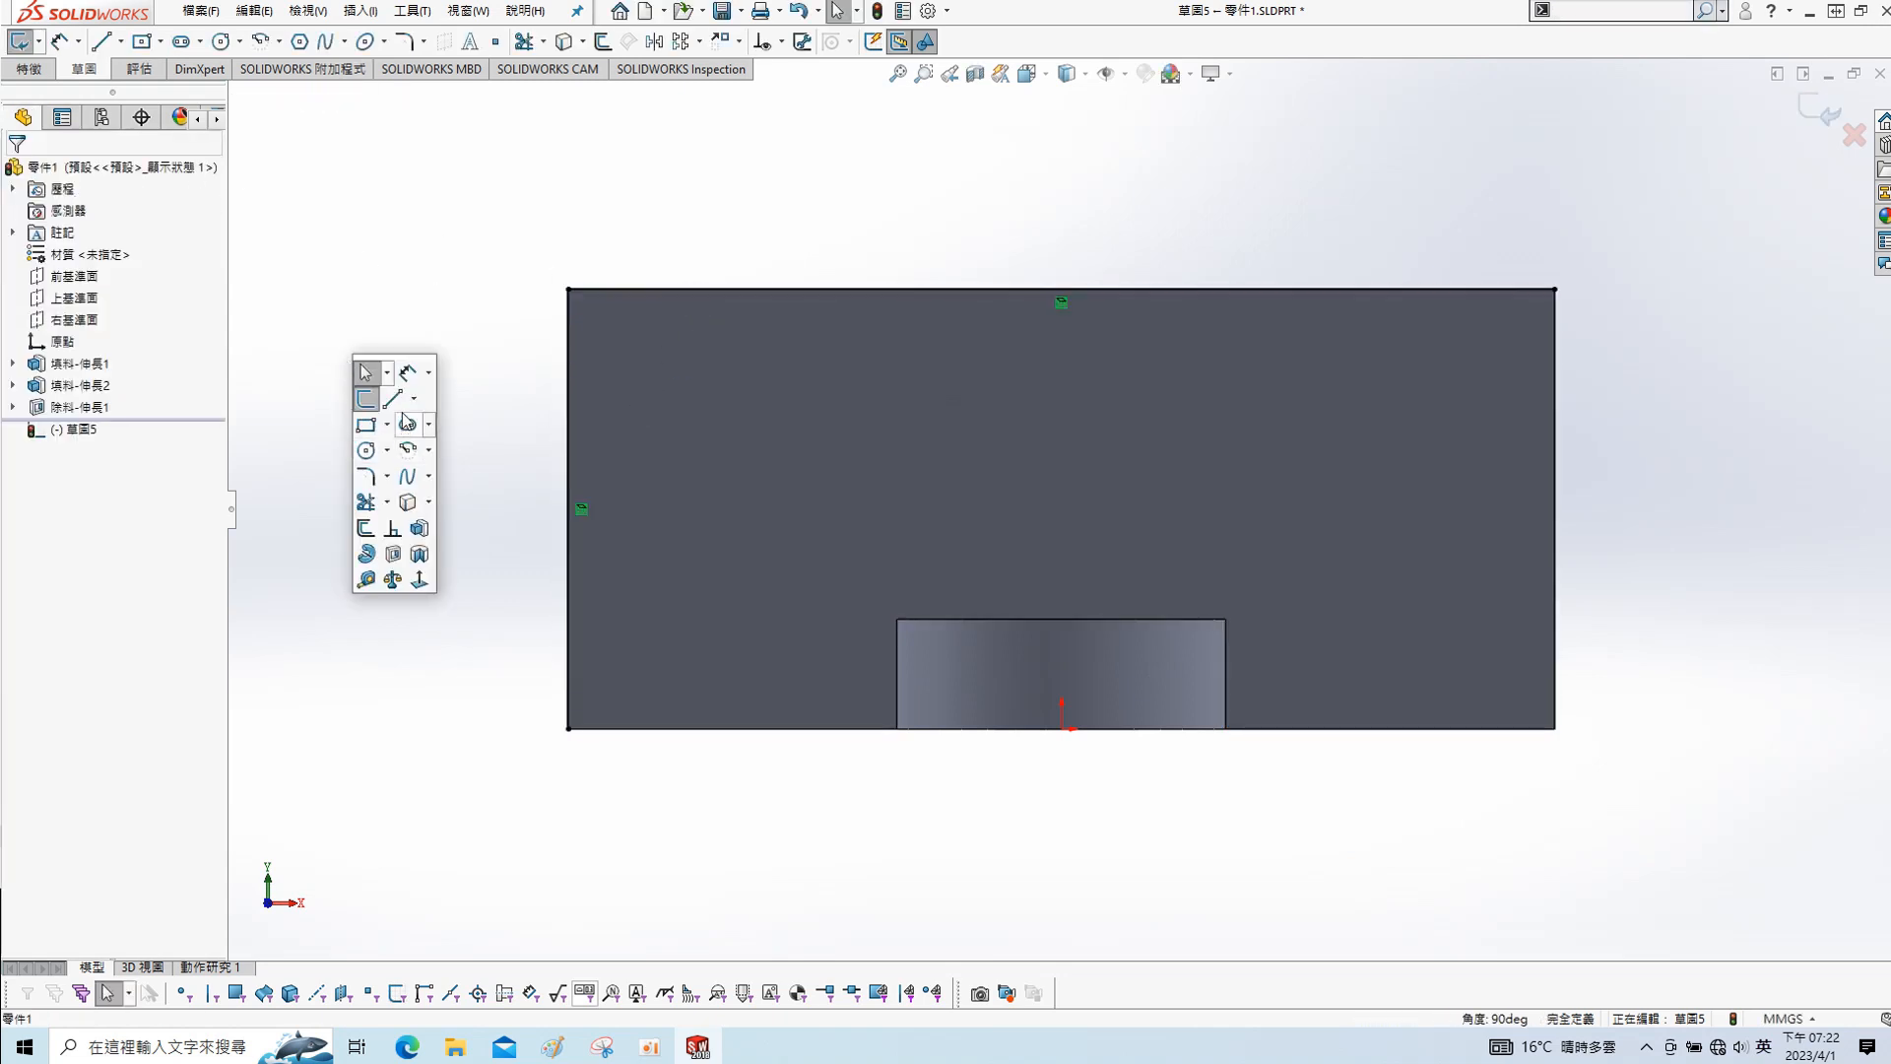
left_click(393, 398)
left_click(457, 571)
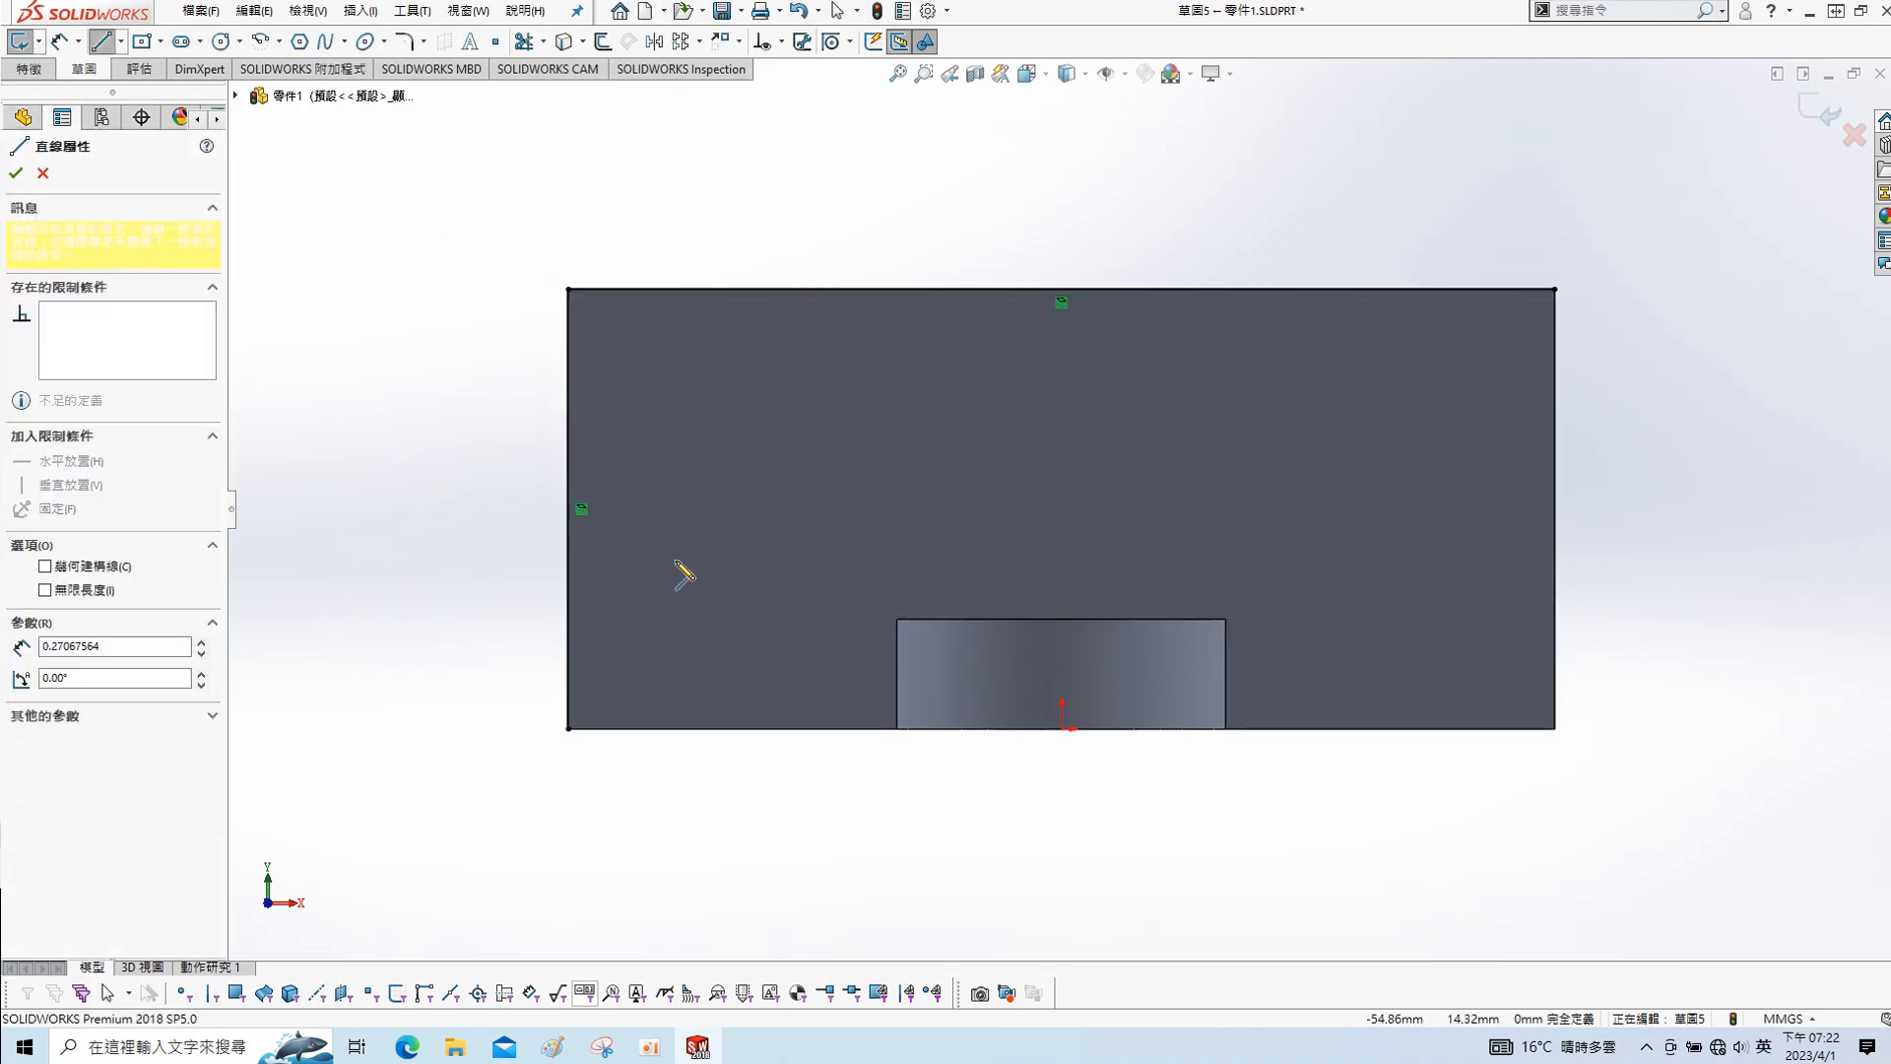
left_click(724, 572)
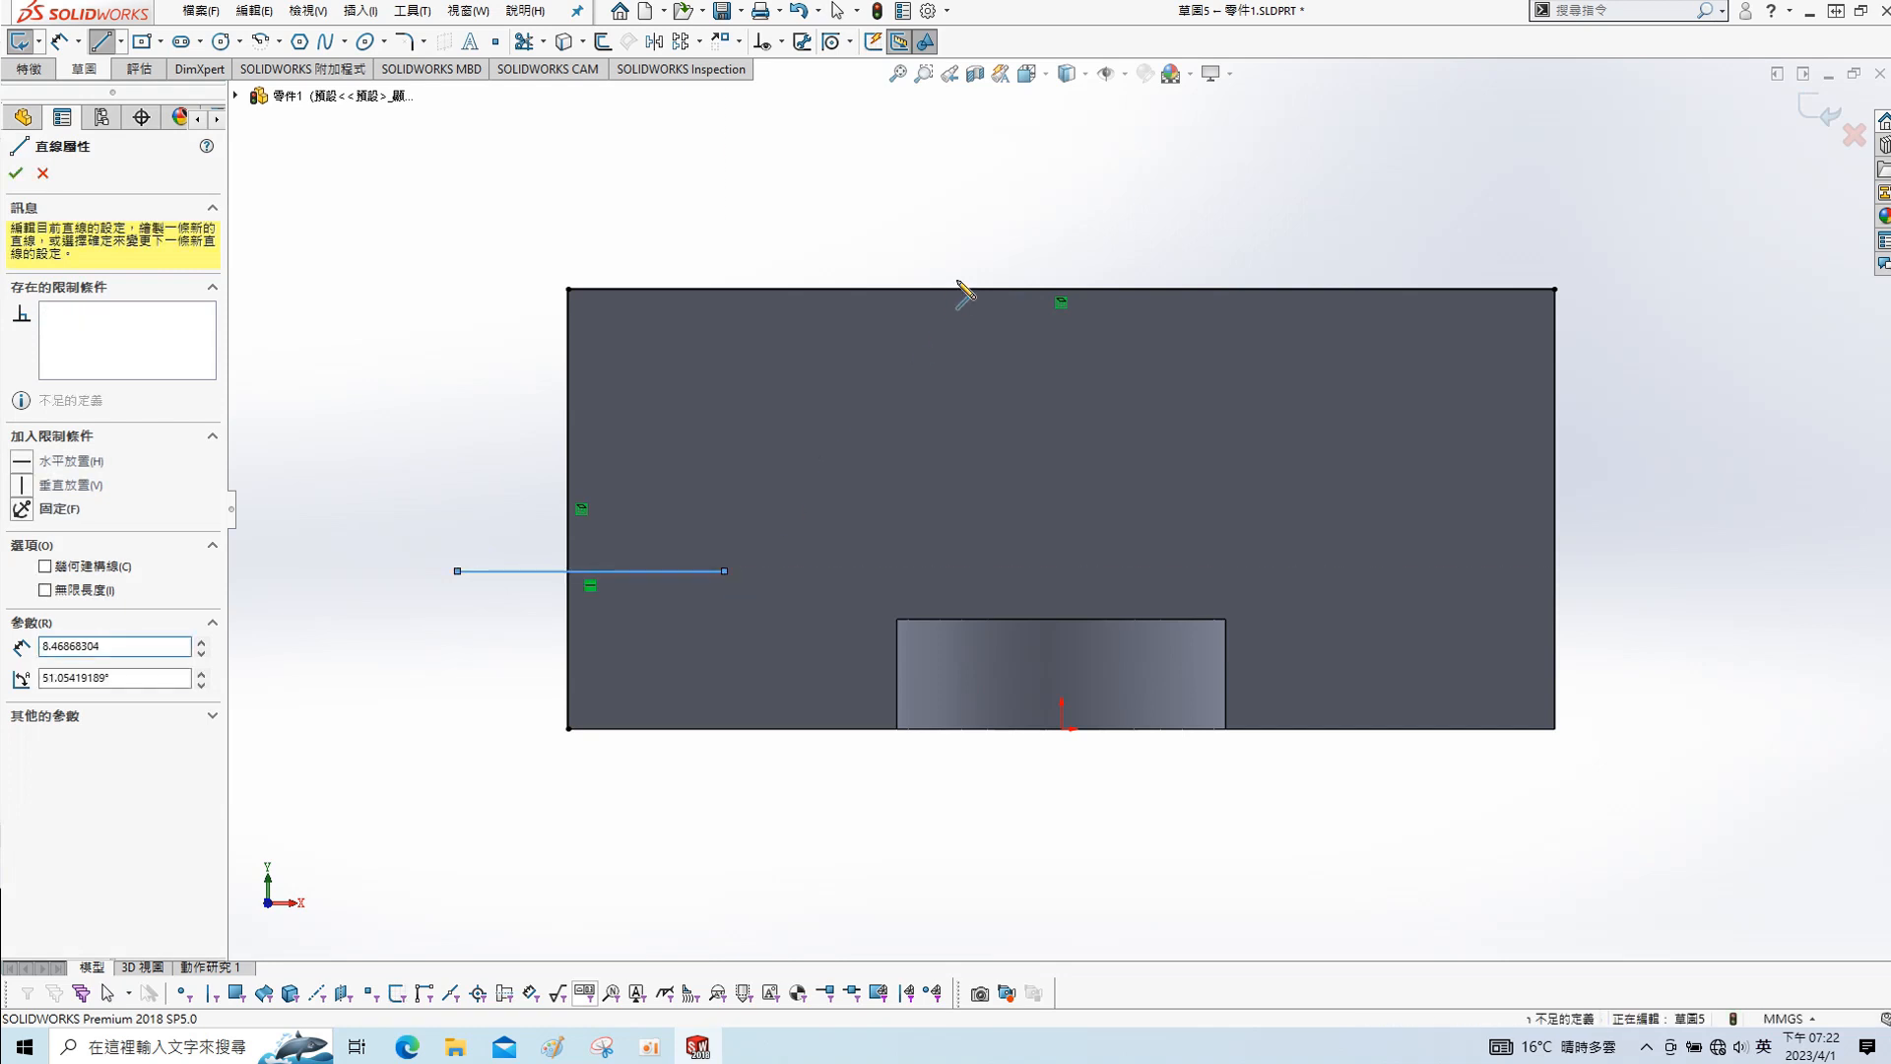
double_click(1015, 215)
- Trim the two lines to corners with the converted left and upper edges so they form a closed profile
key("s")
left_click(1033, 365)
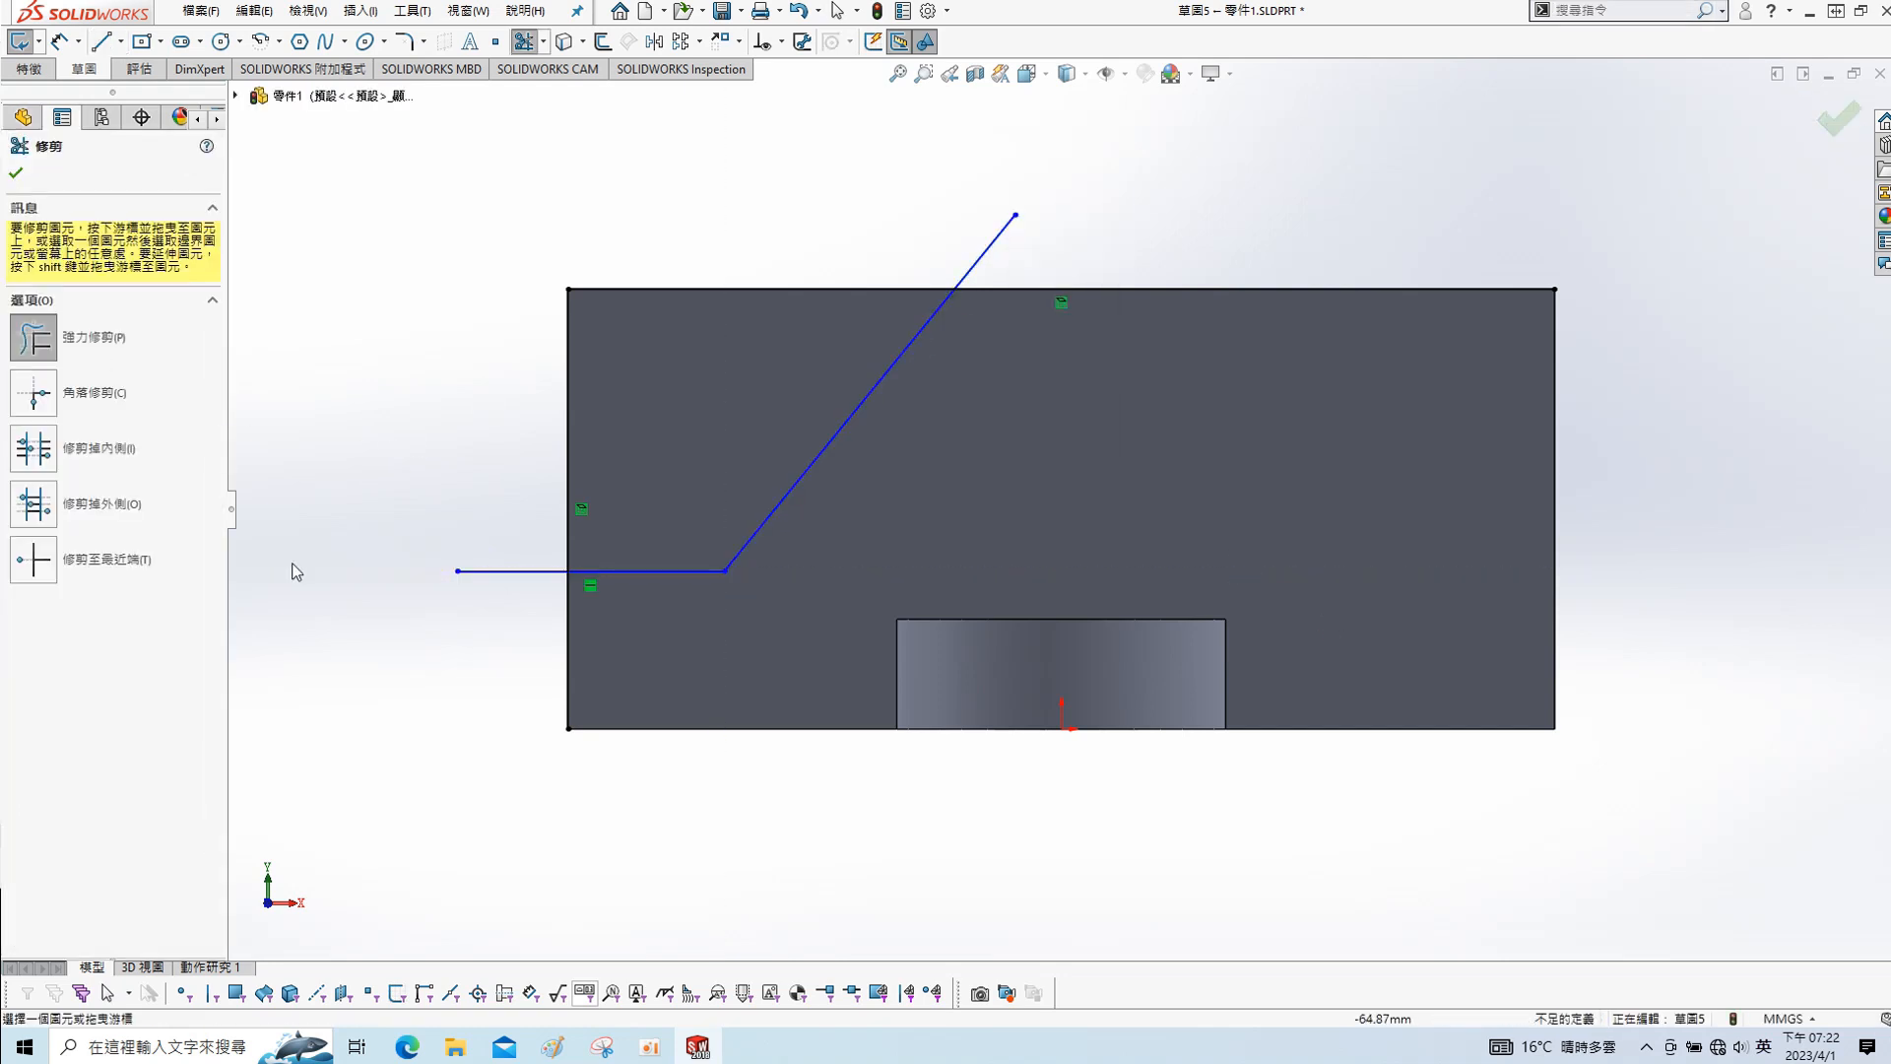
left_click(39, 393)
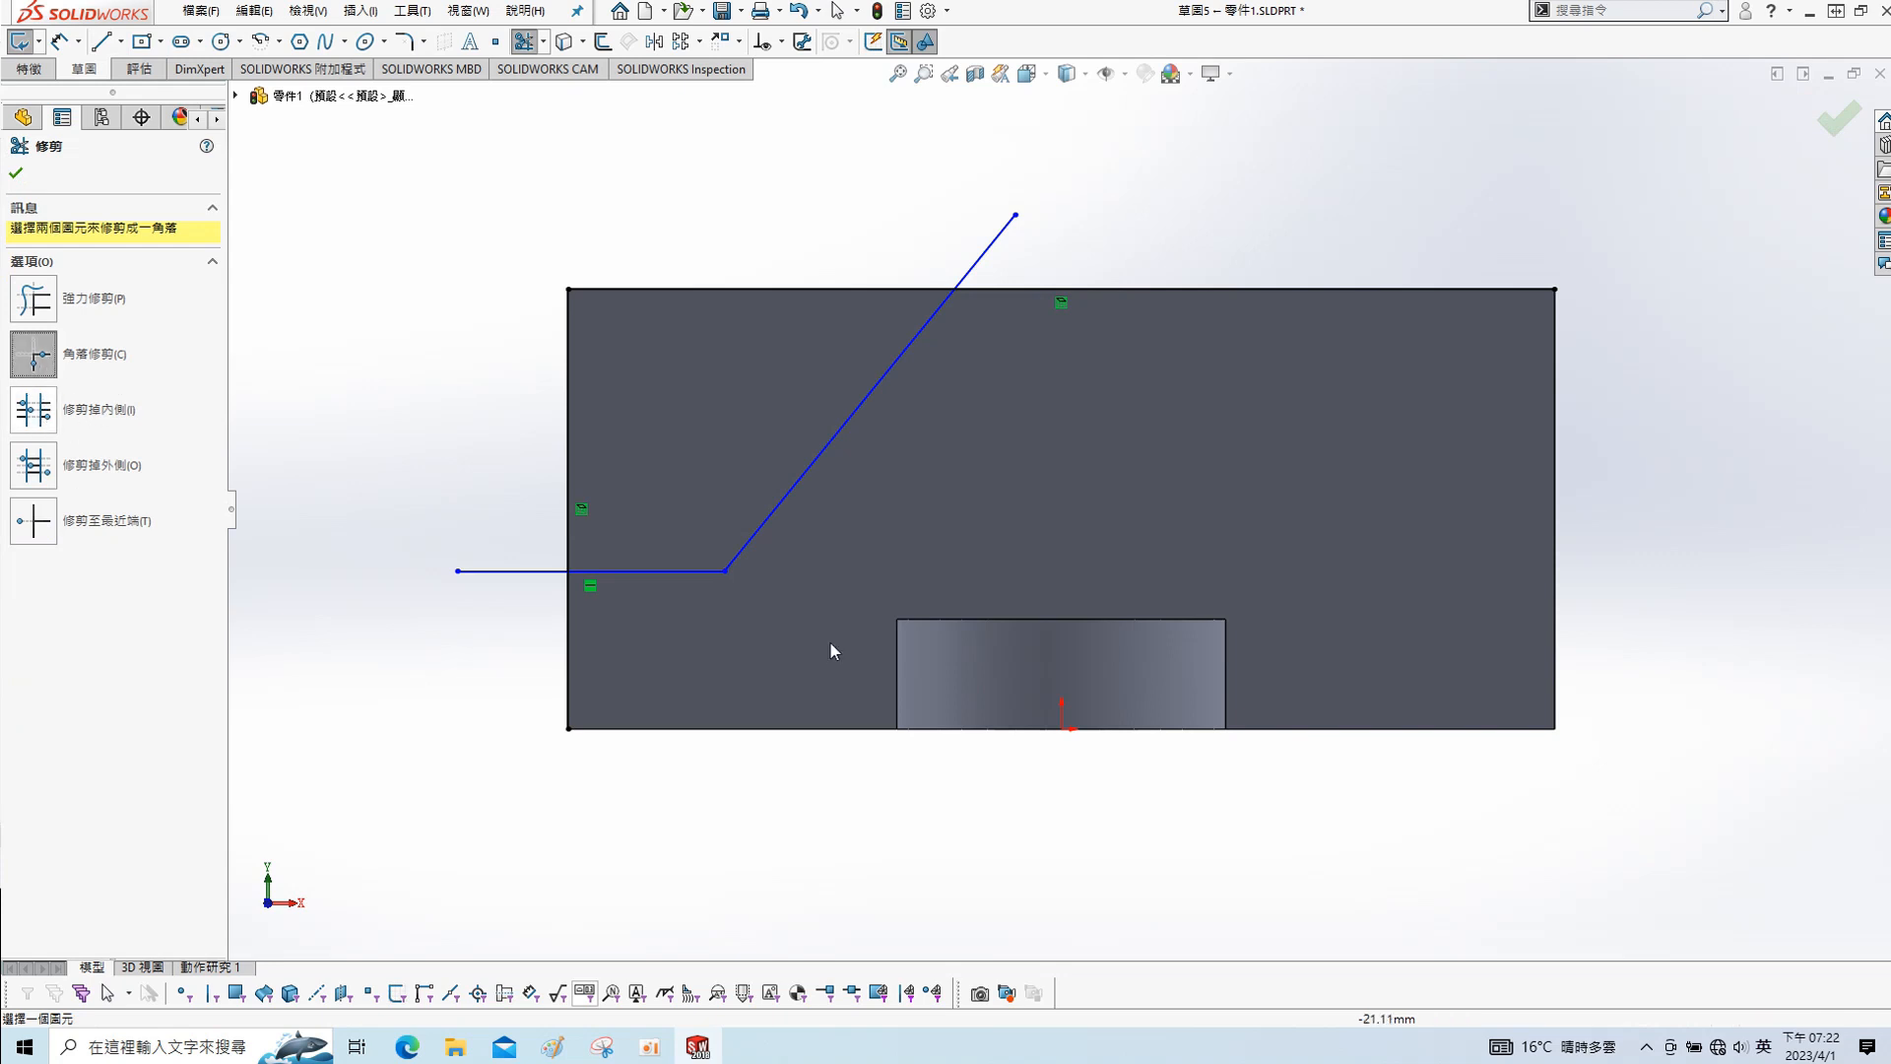
left_click(628, 572)
left_click(569, 462)
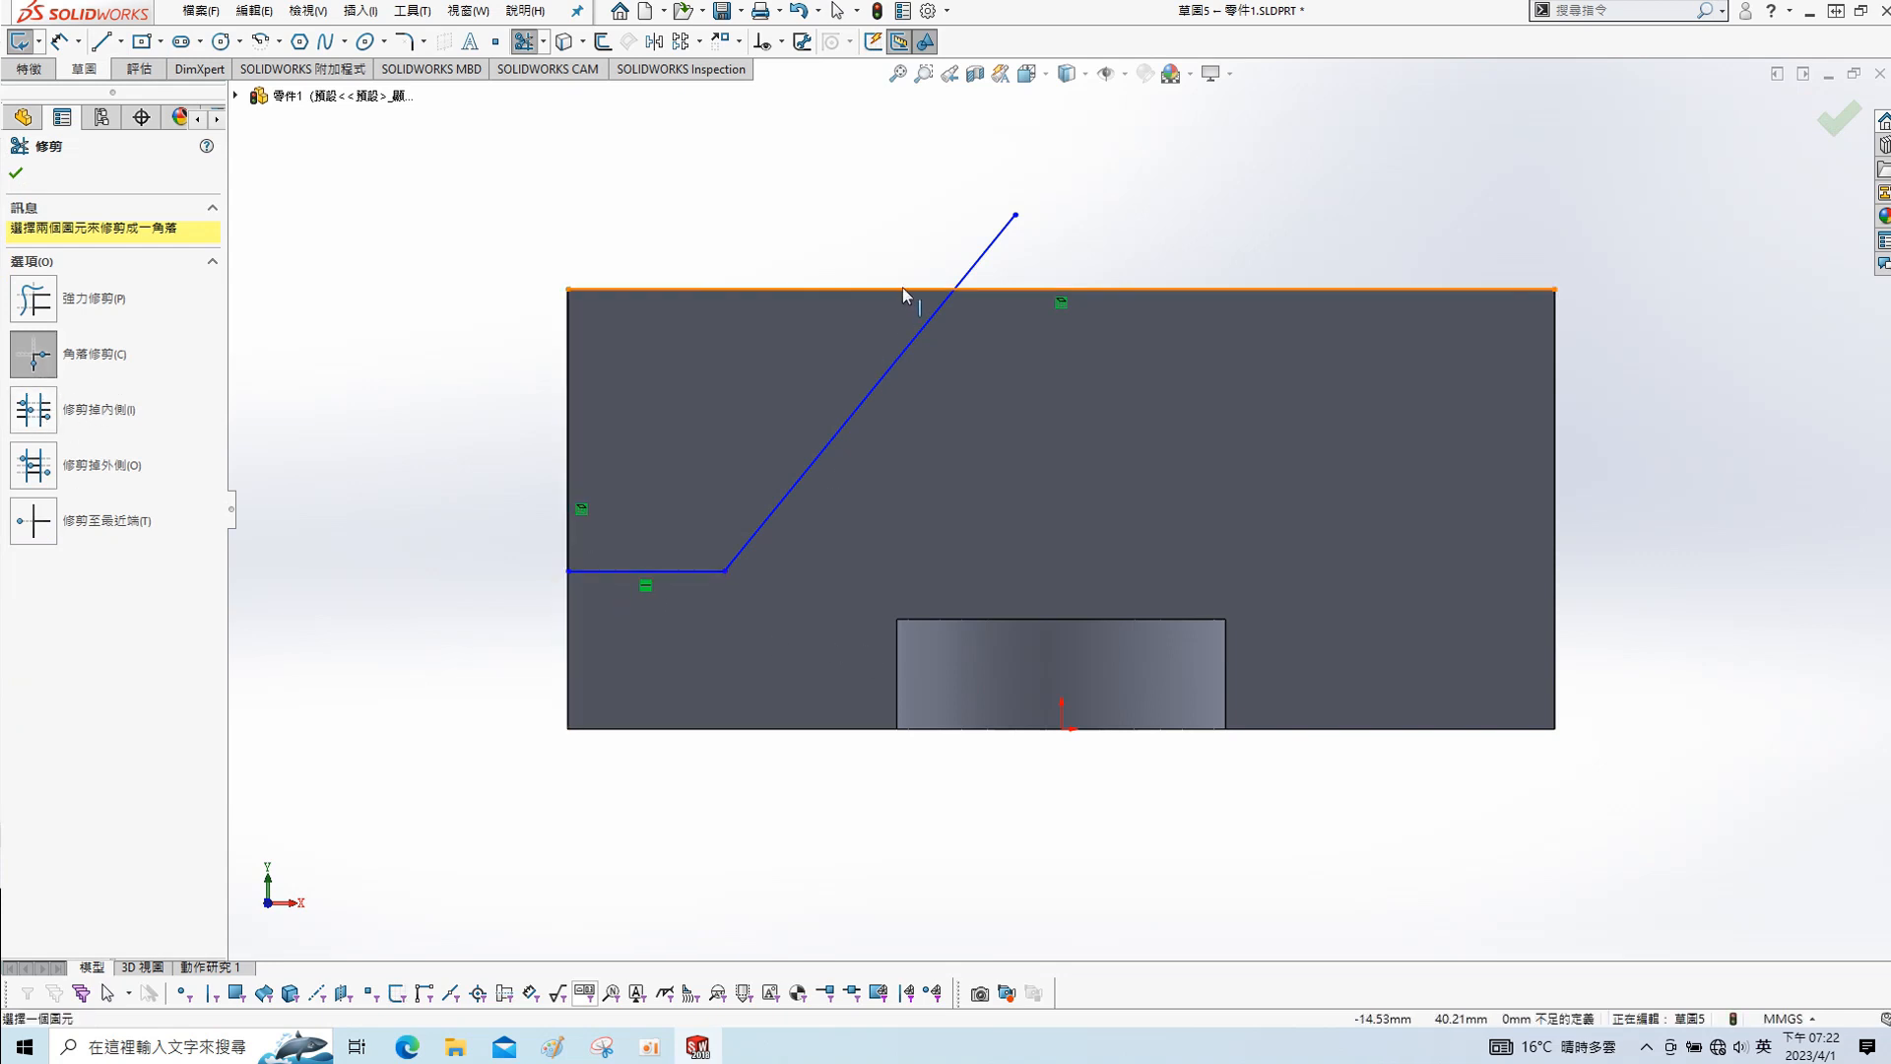
left_click(912, 340)
- Dimension the slanted line's upper endpoint 15 mm horizontally from the origin
right_click(603, 347)
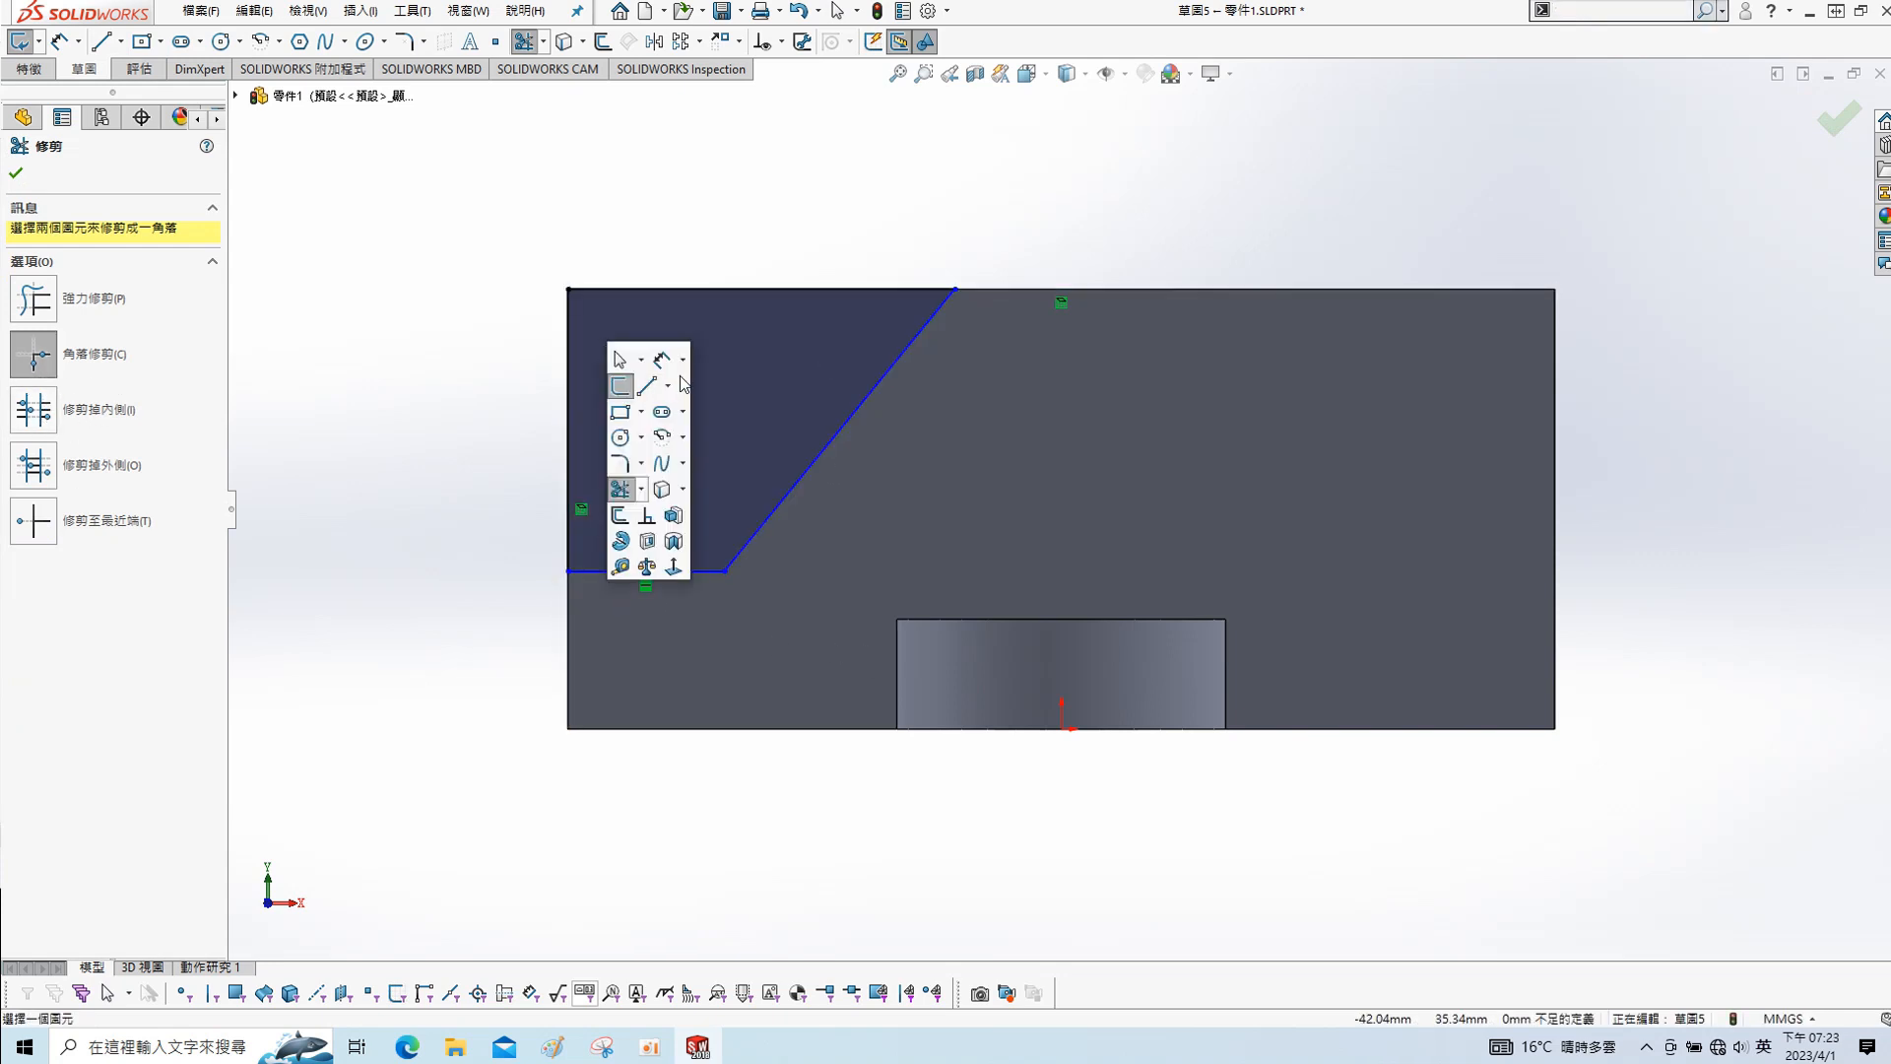
left_click(693, 387)
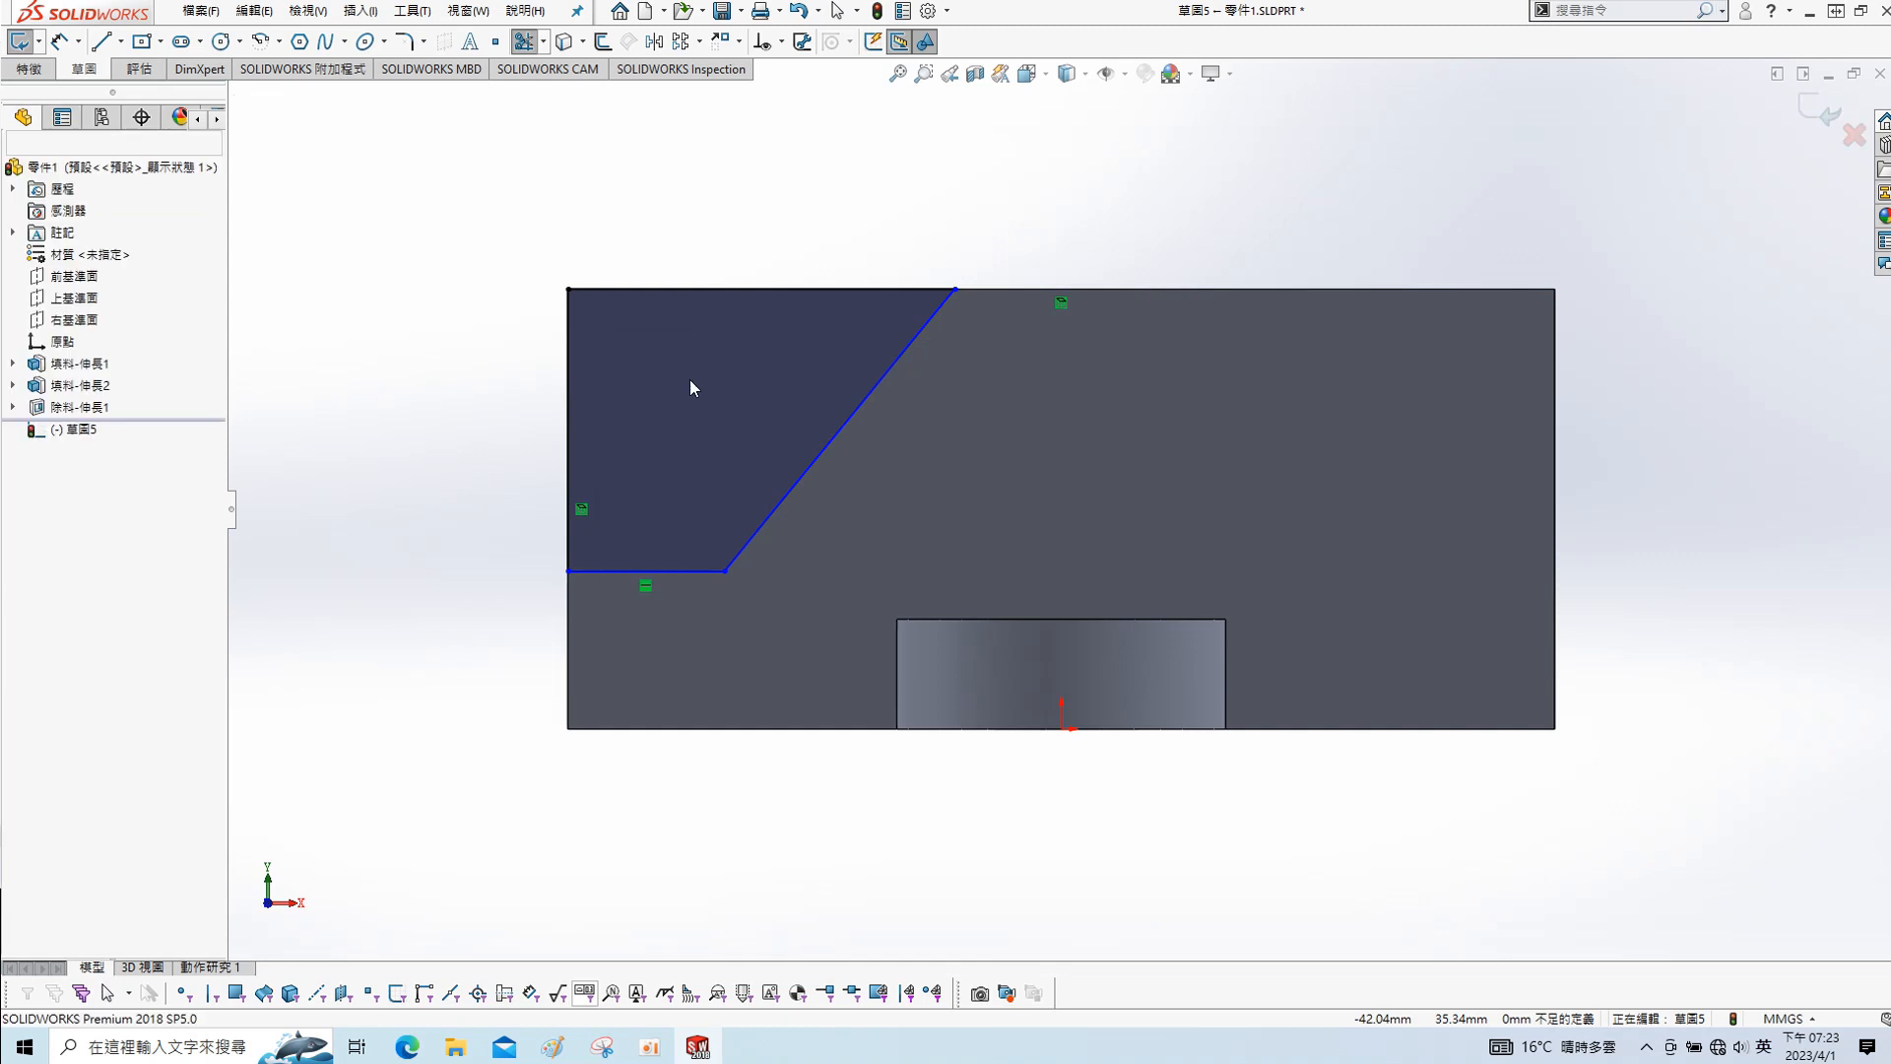
left_click(955, 289)
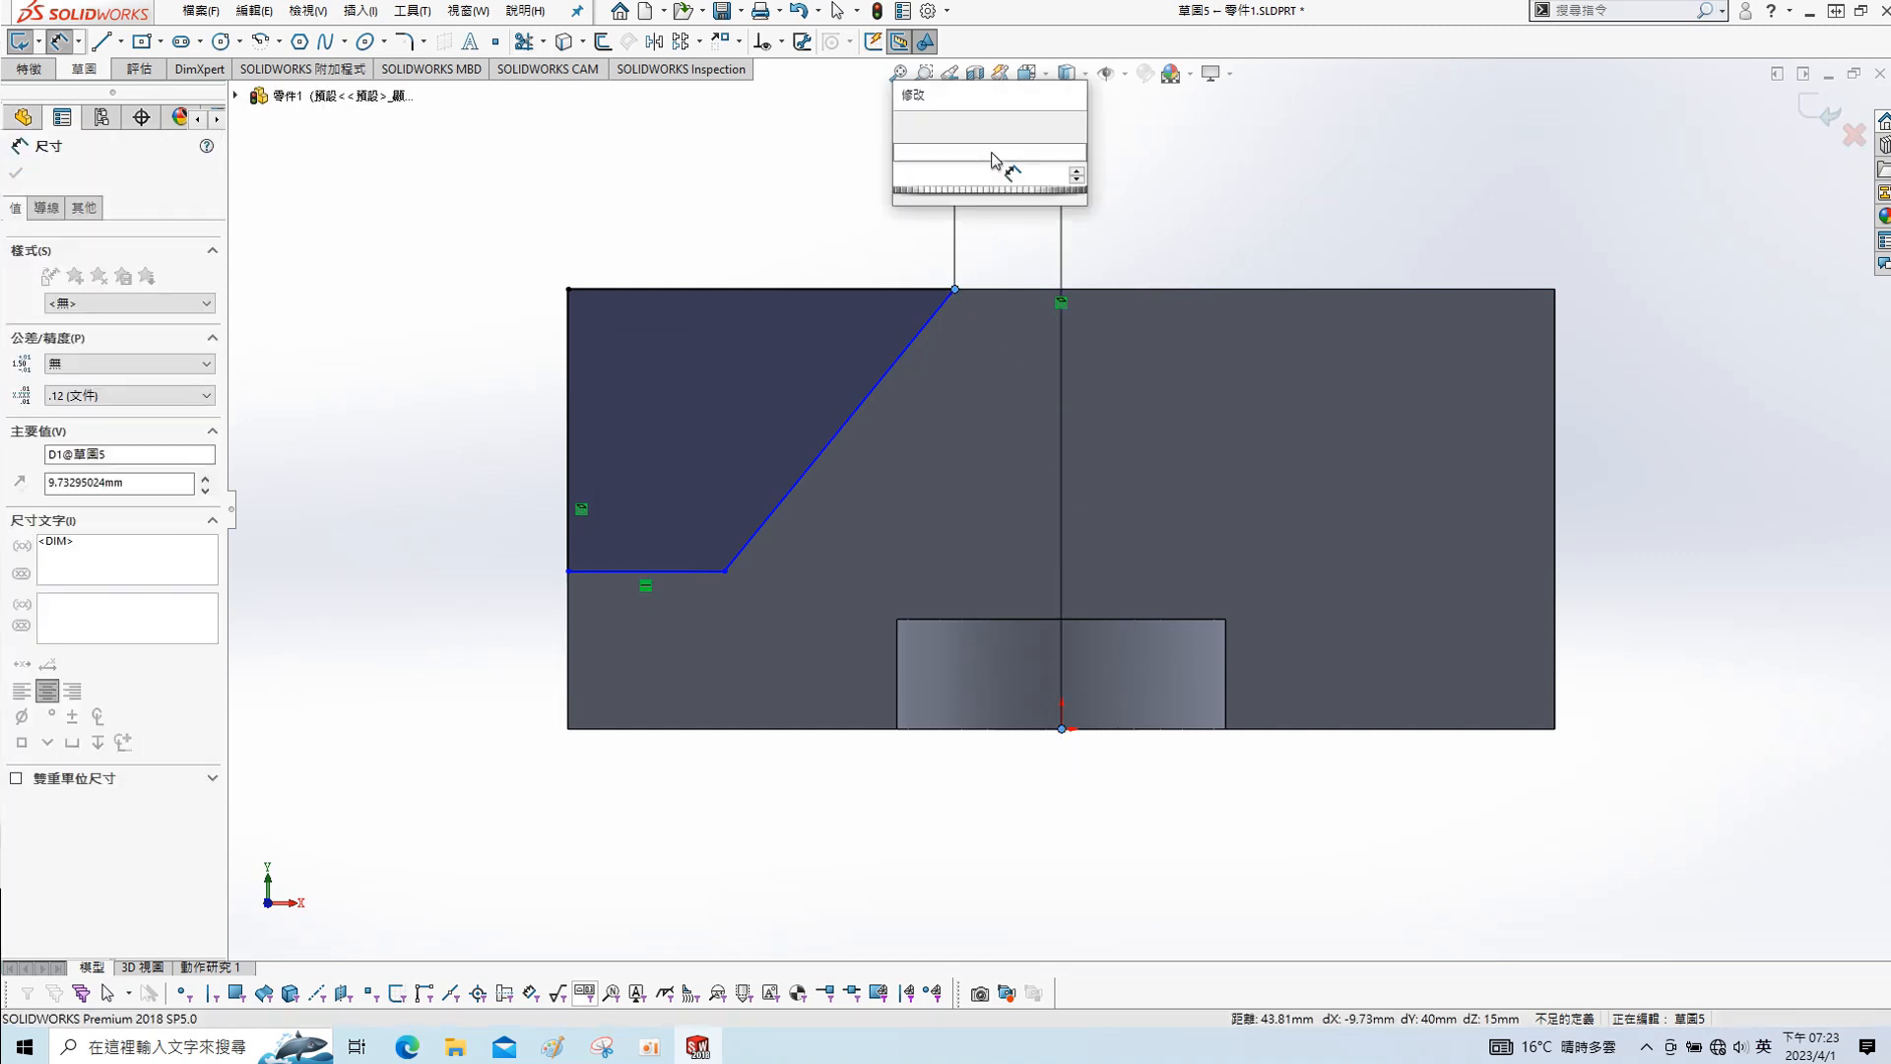
left_click(992, 161)
type("15")
key("Return")
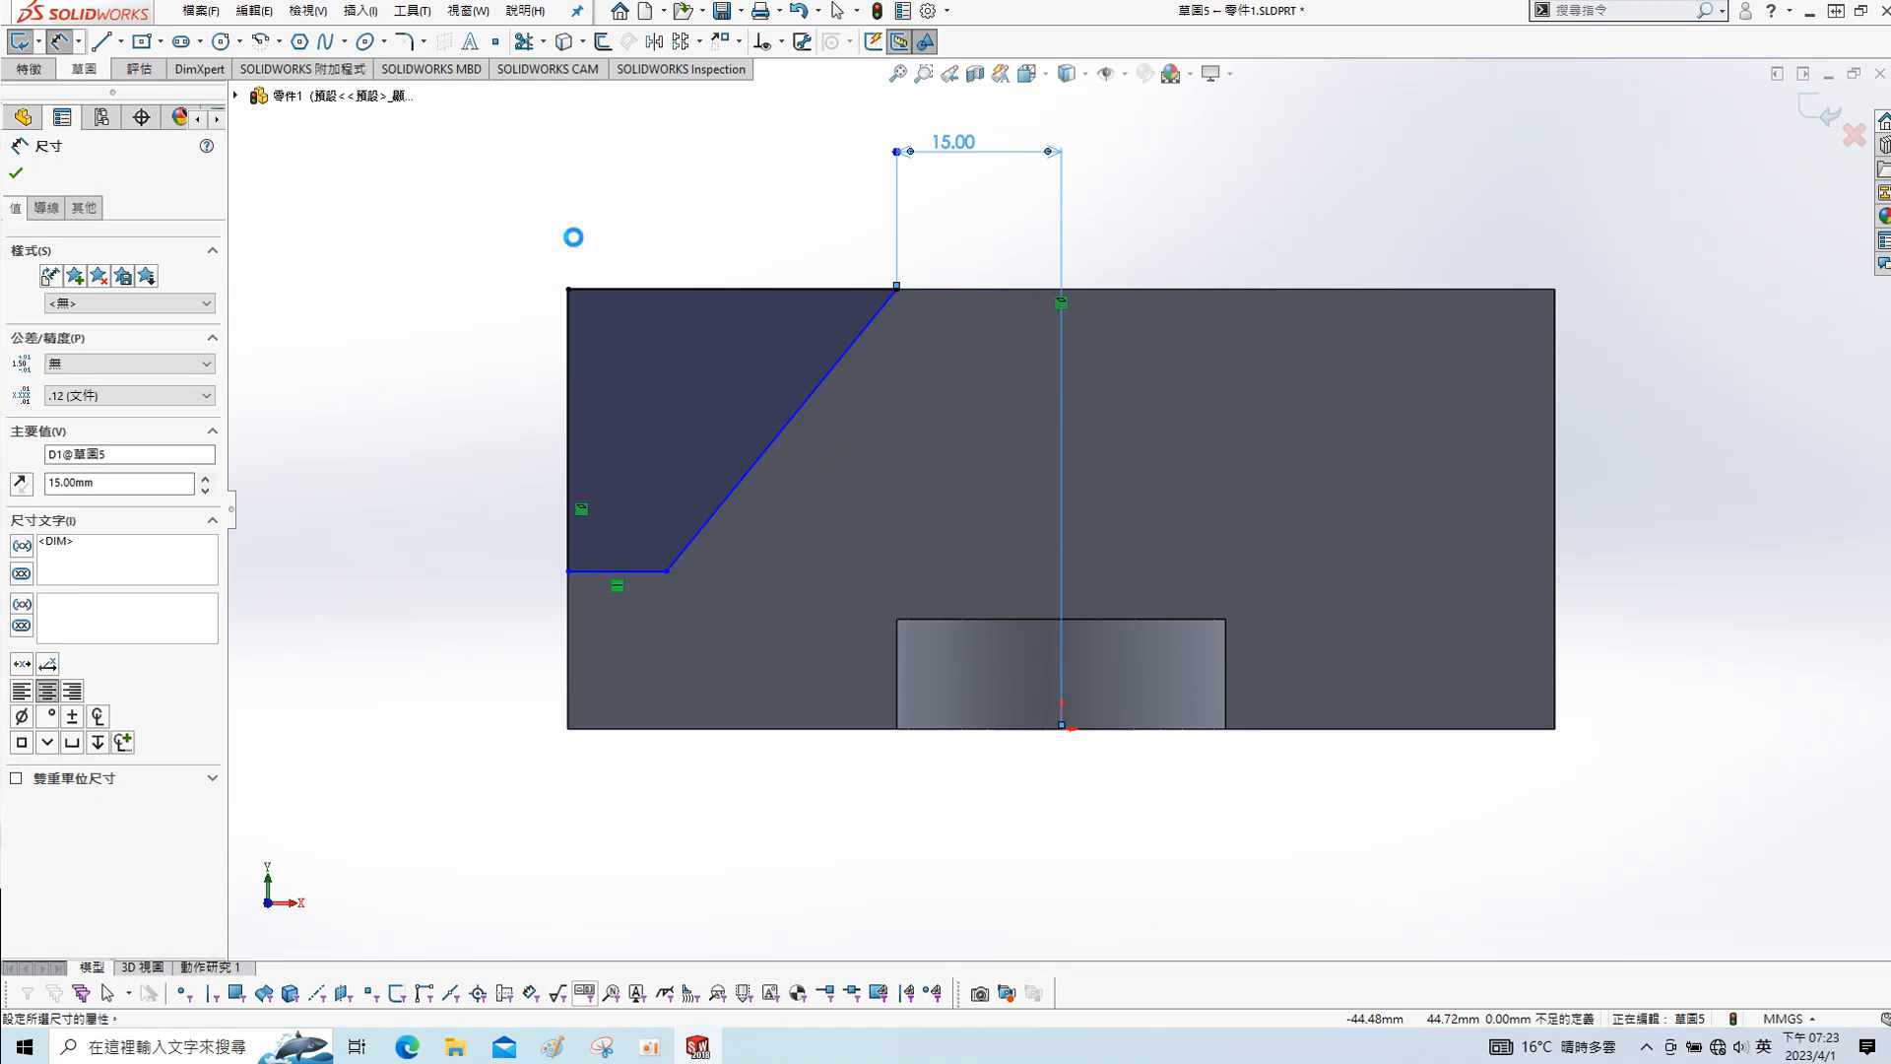
- Dimension the profile's short horizontal line 15 mm above the face's lower edge
left_click(574, 239)
left_click(603, 571)
left_click(646, 729)
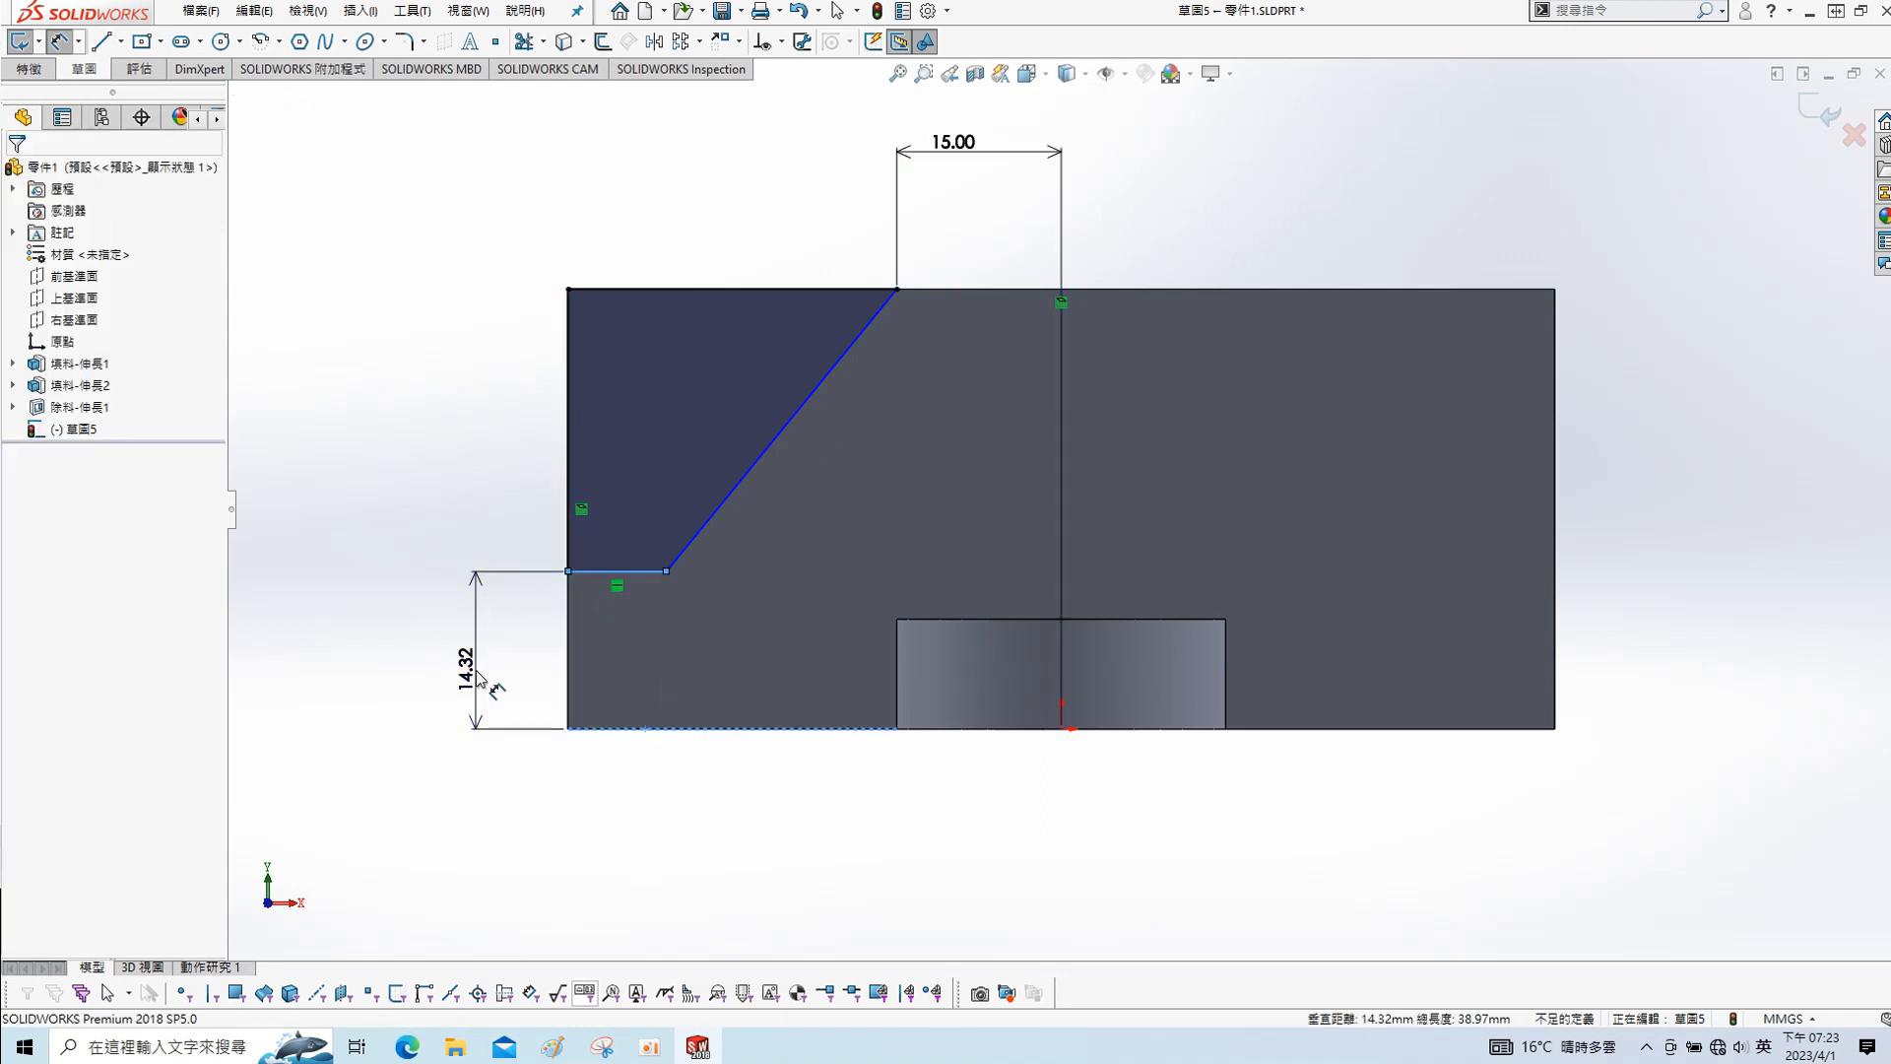
left_click(476, 672)
type("15.00mm")
key("Return")
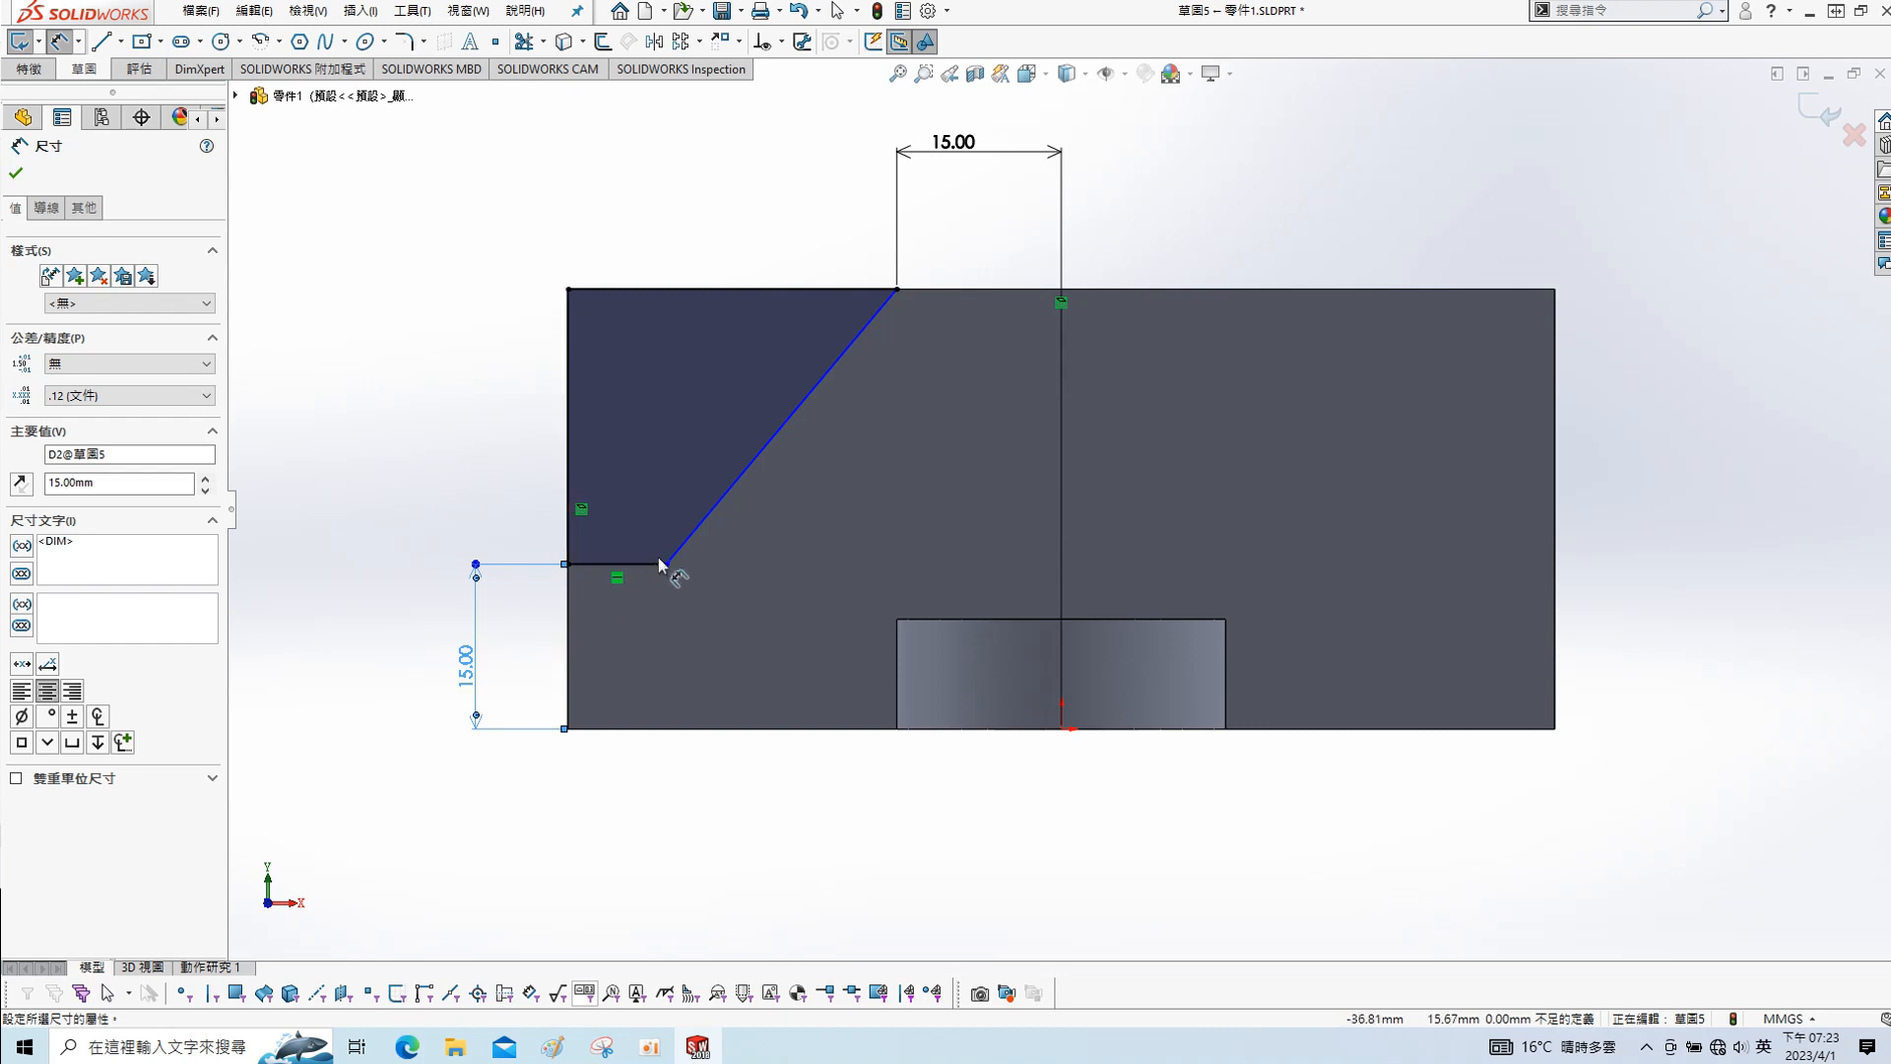
- Dimension the slanted line's lower endpoint 50/2 mm horizontally from the origin
left_click(666, 564)
left_click(1061, 730)
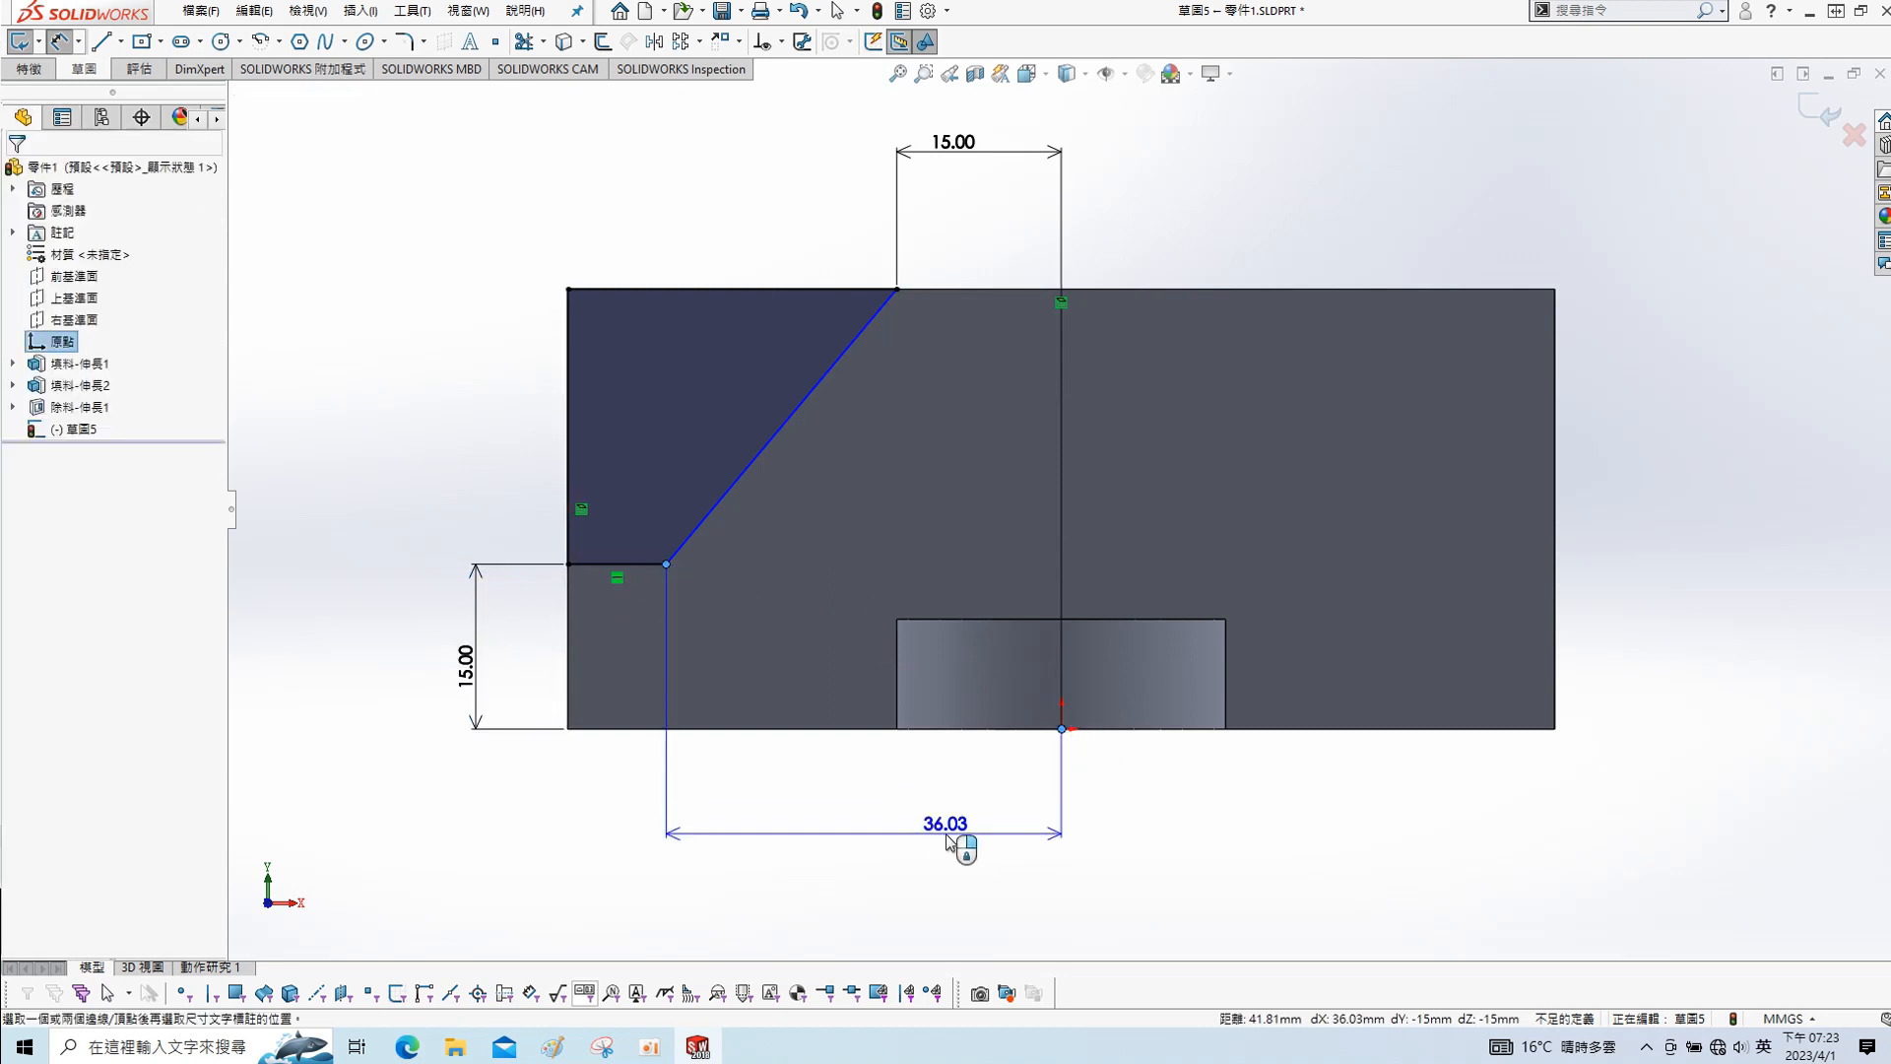
left_click(963, 847)
type("50/2")
key("Return")
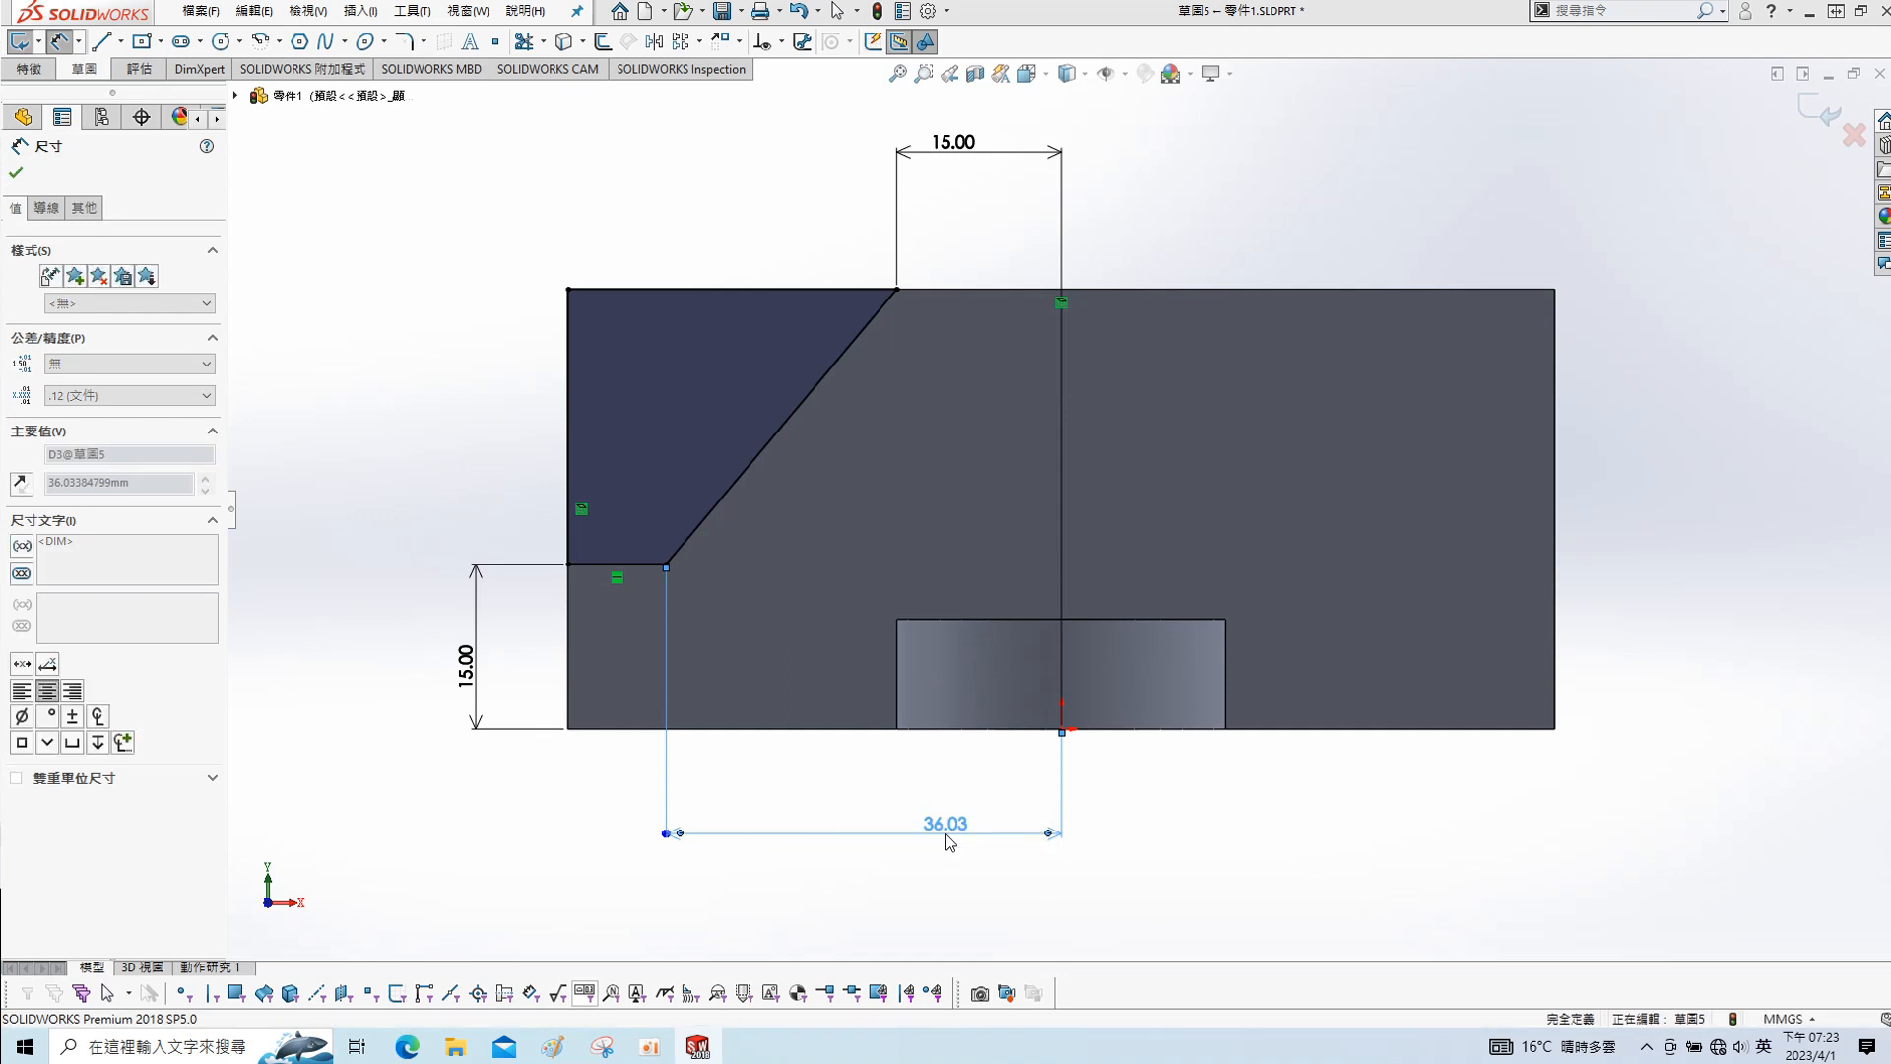
- Cut the corner profile through the full thickness of the block with an extruded cut
key("s")
left_click(774, 976)
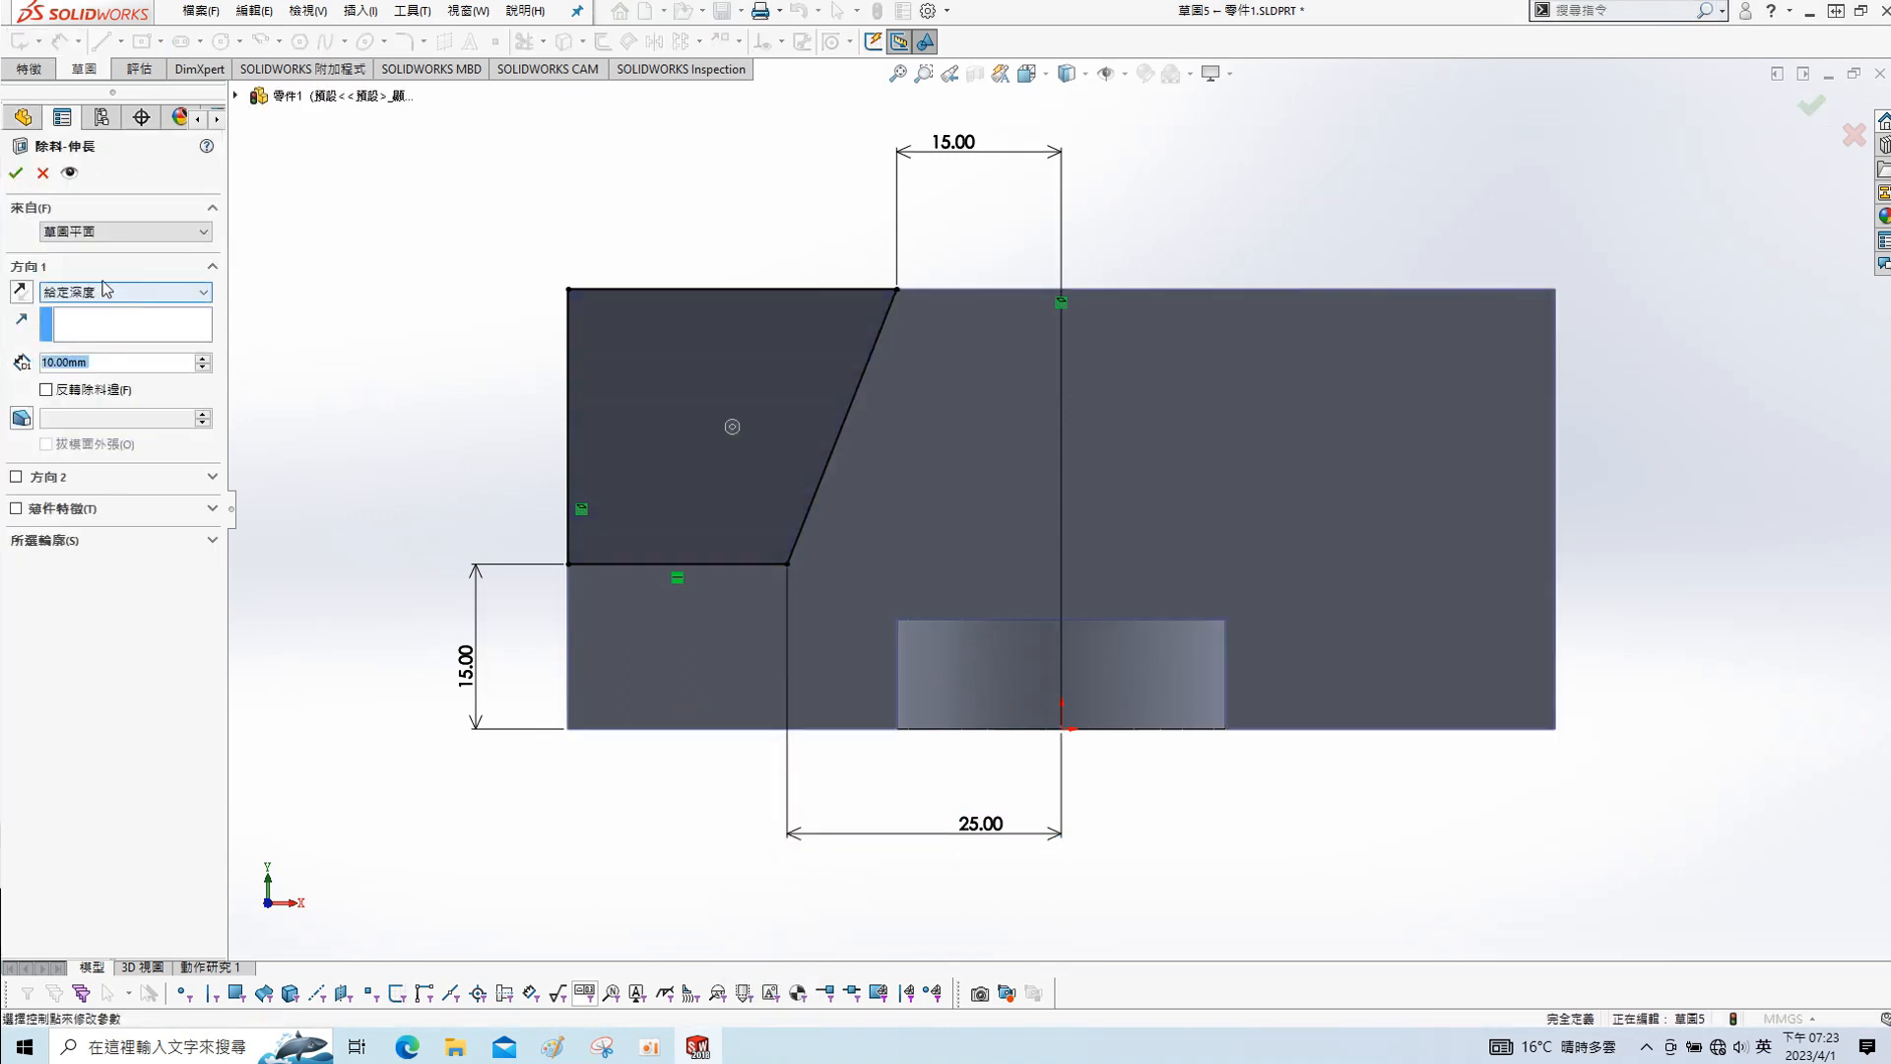
left_click(79, 306)
left_click(16, 173)
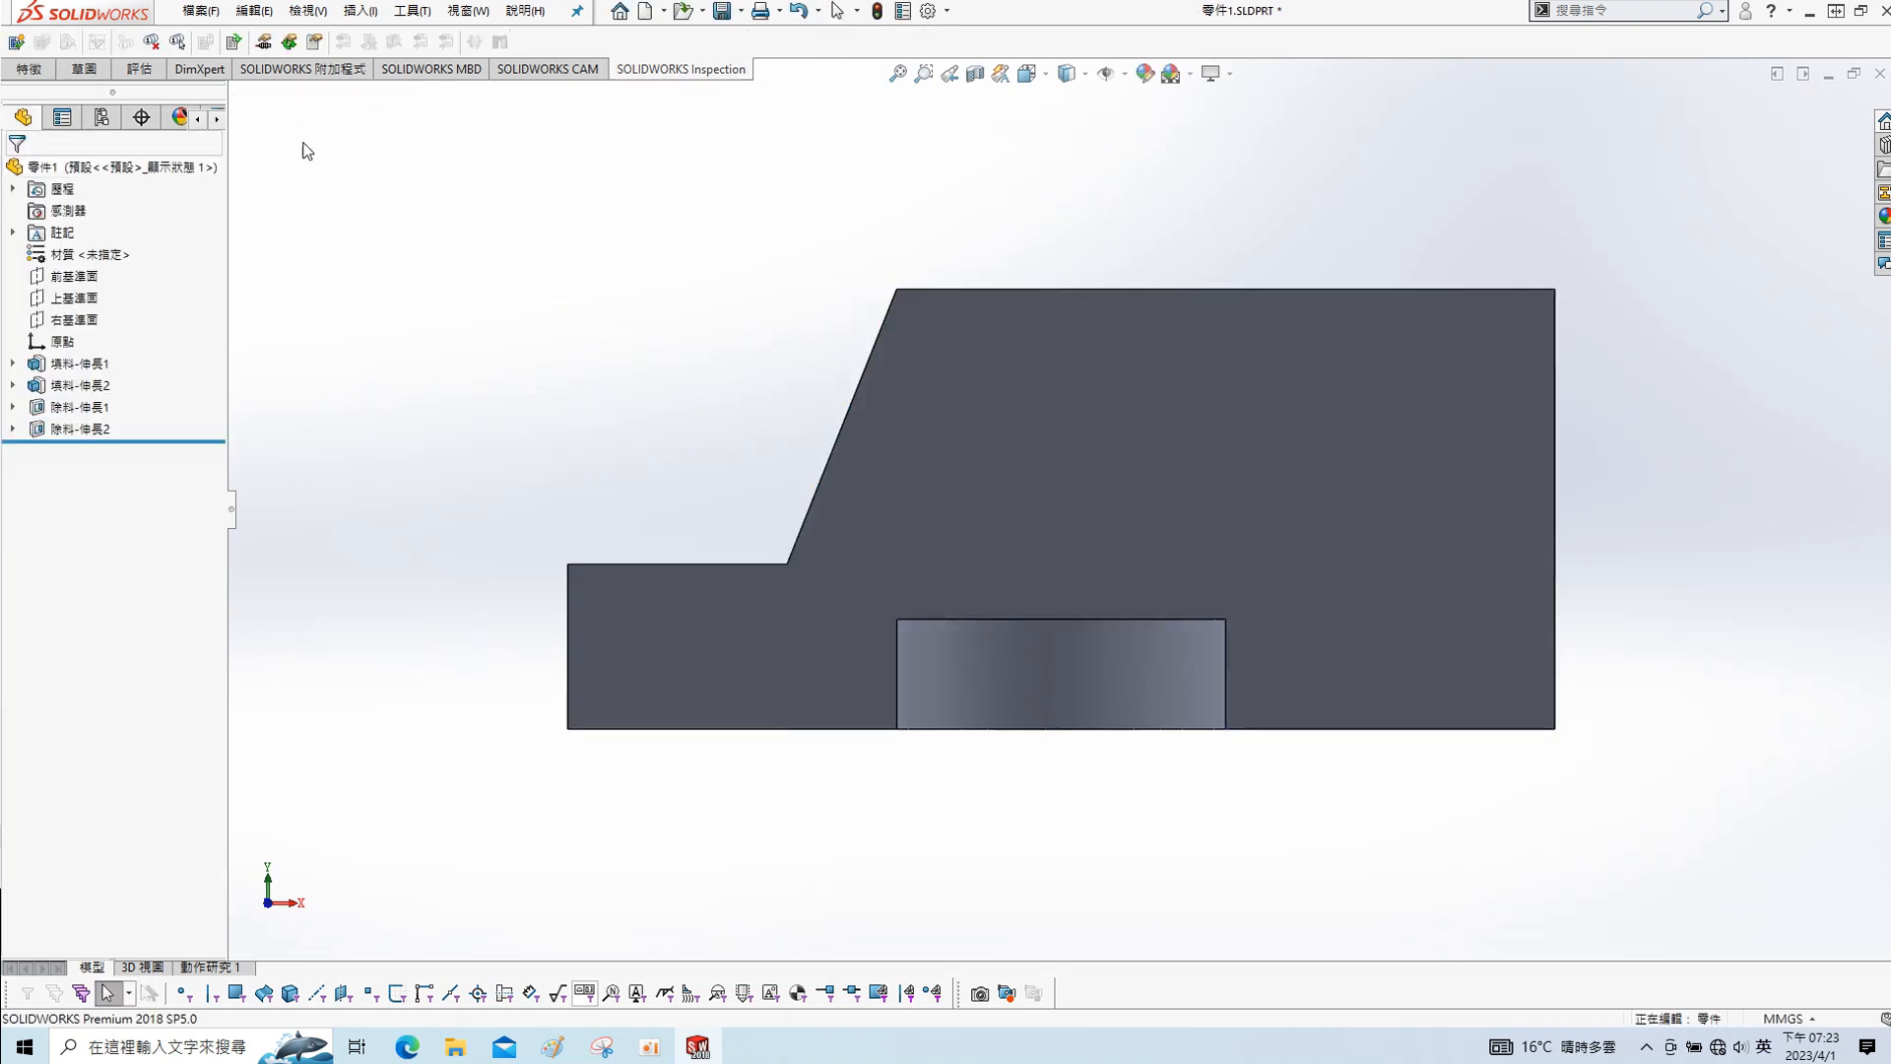
- Start a sketch on the 90 × 30 mm face flush with the tab and draw a center rectangle about 17.5 × 11.2 mm over the slope
middle_click_drag(302, 149, 315, 361)
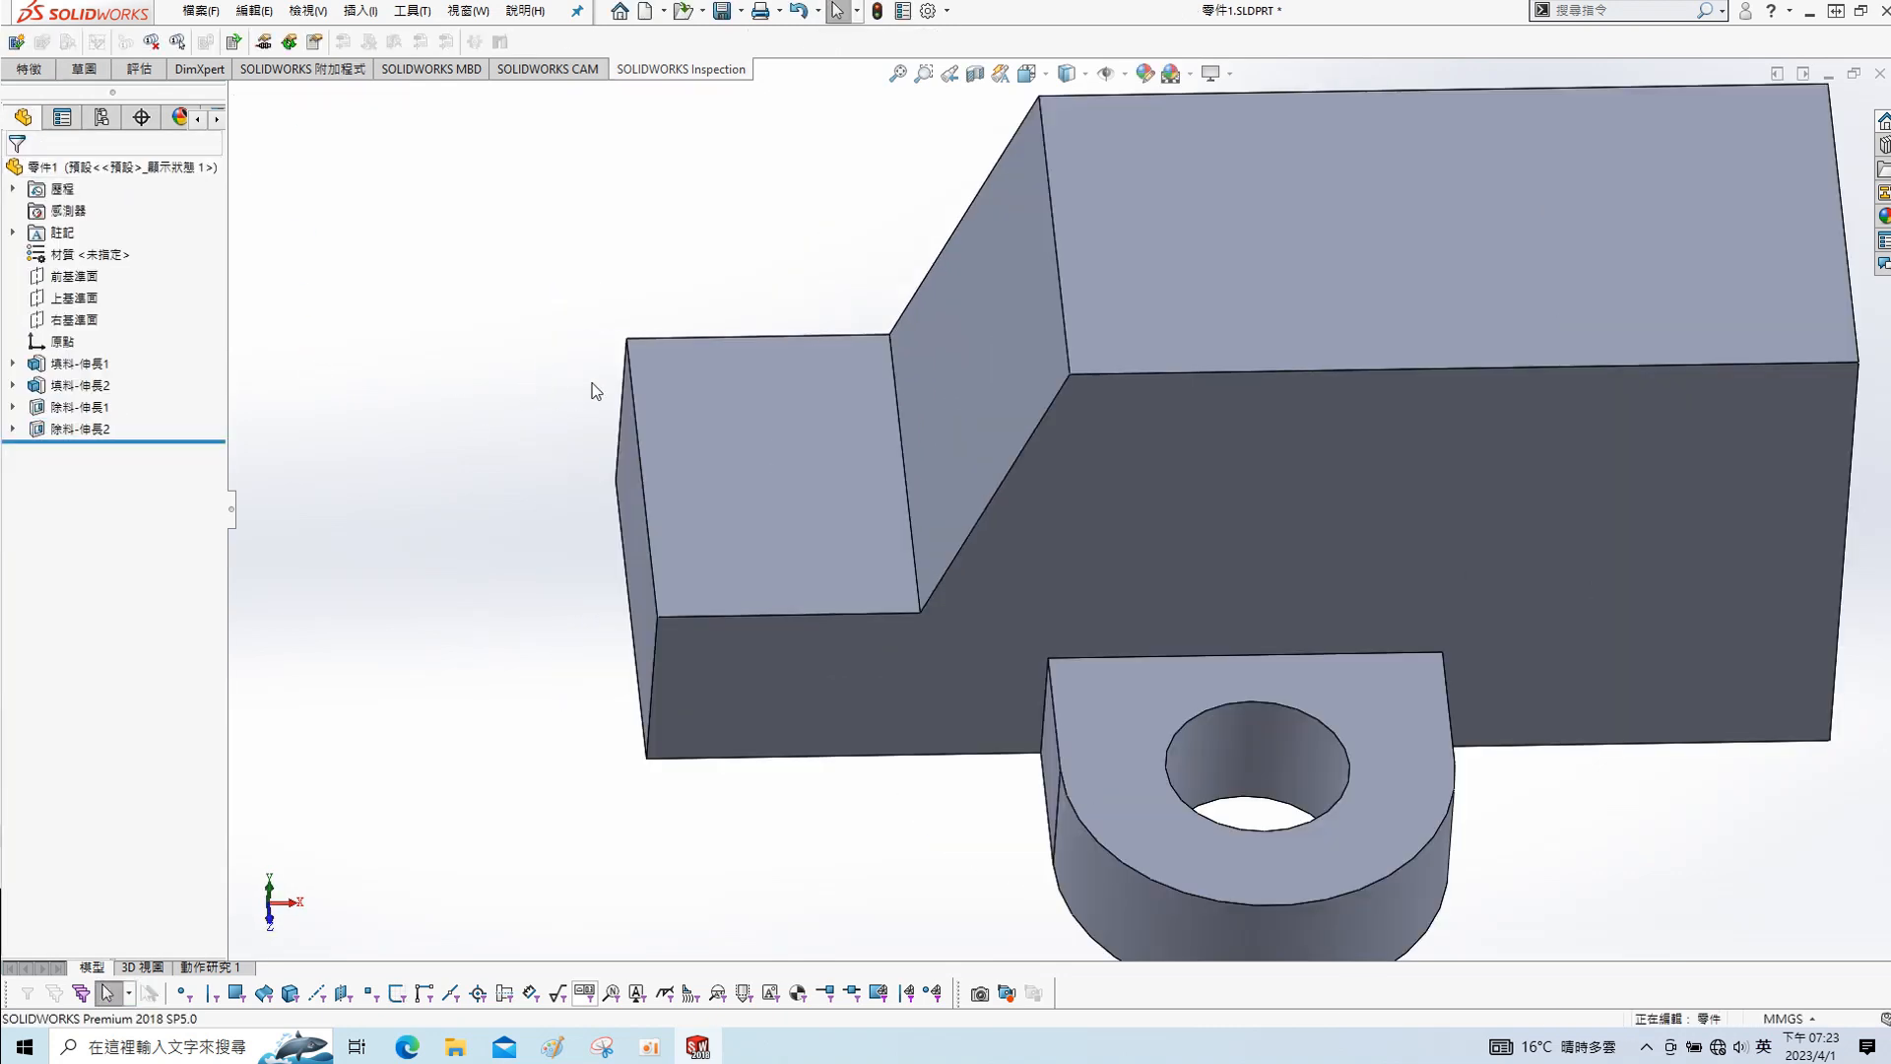
scroll(785, 558, "up", 3)
middle_click_drag(800, 571, 813, 379)
left_click(958, 709)
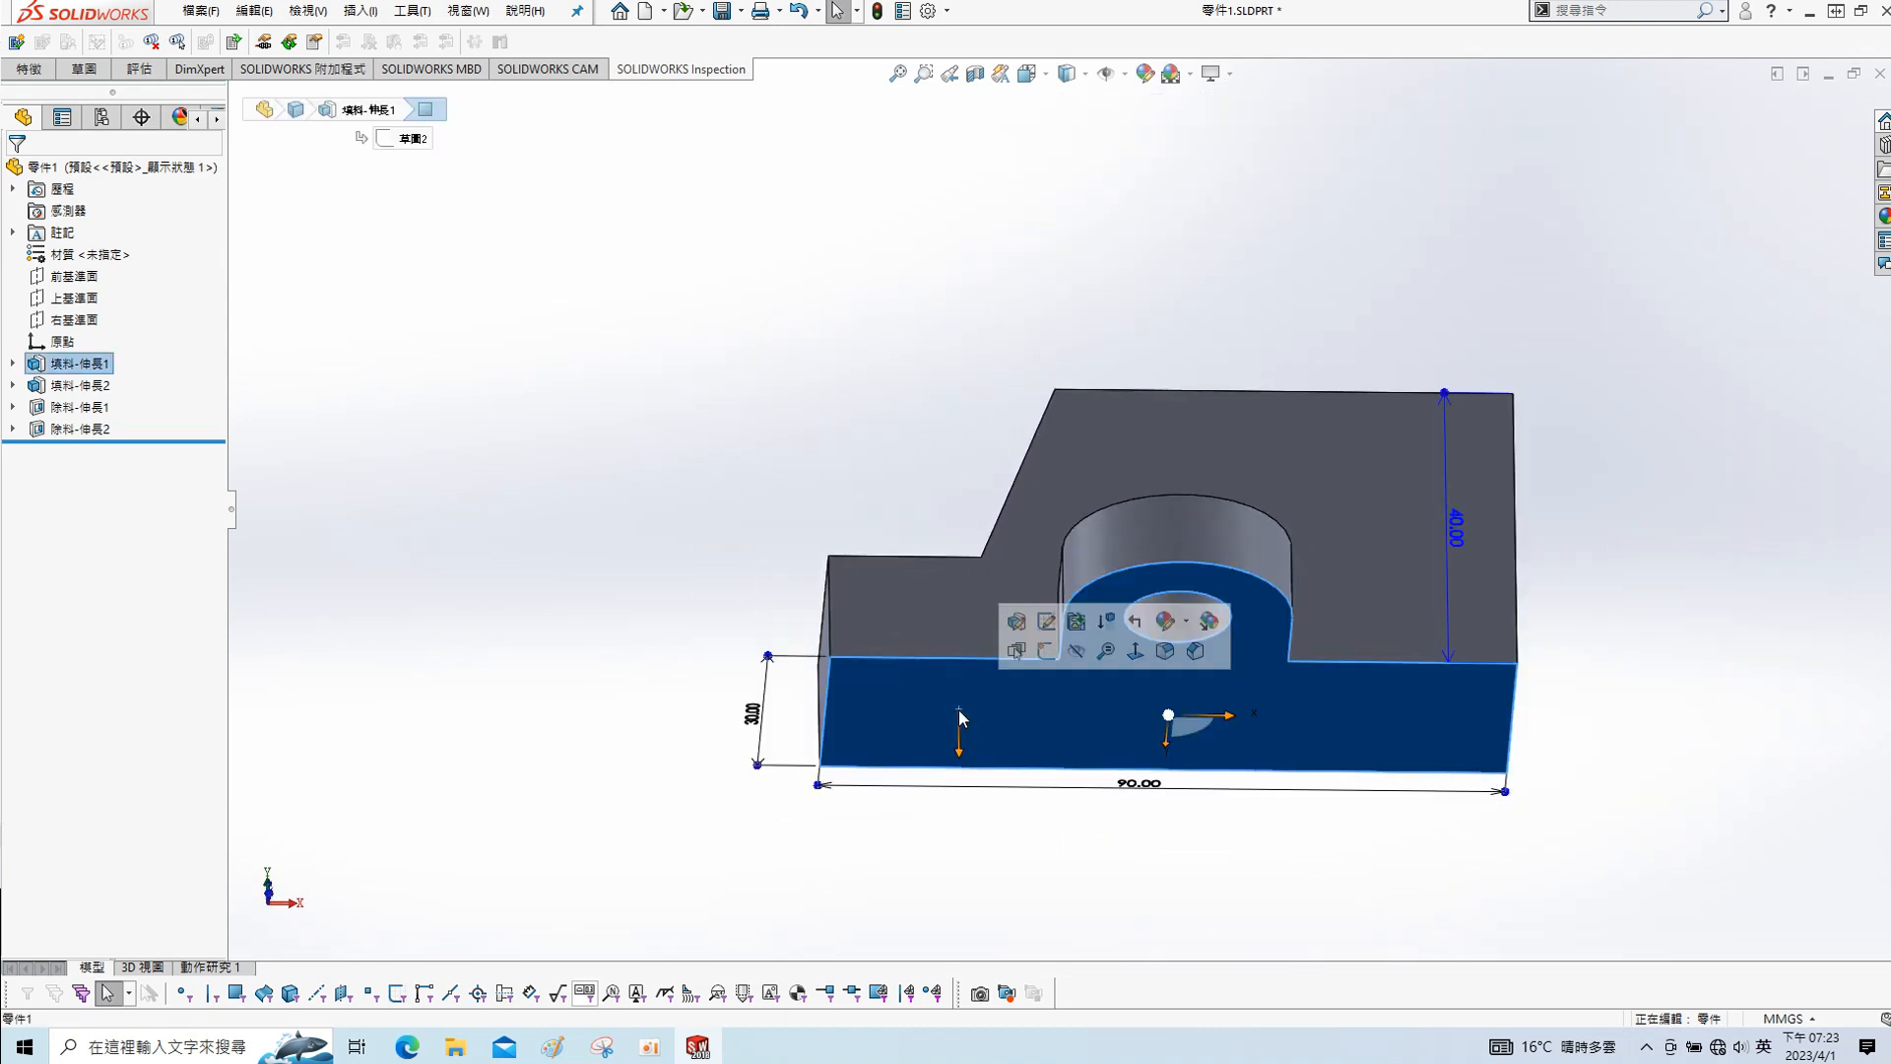
left_click(1024, 648)
key("s")
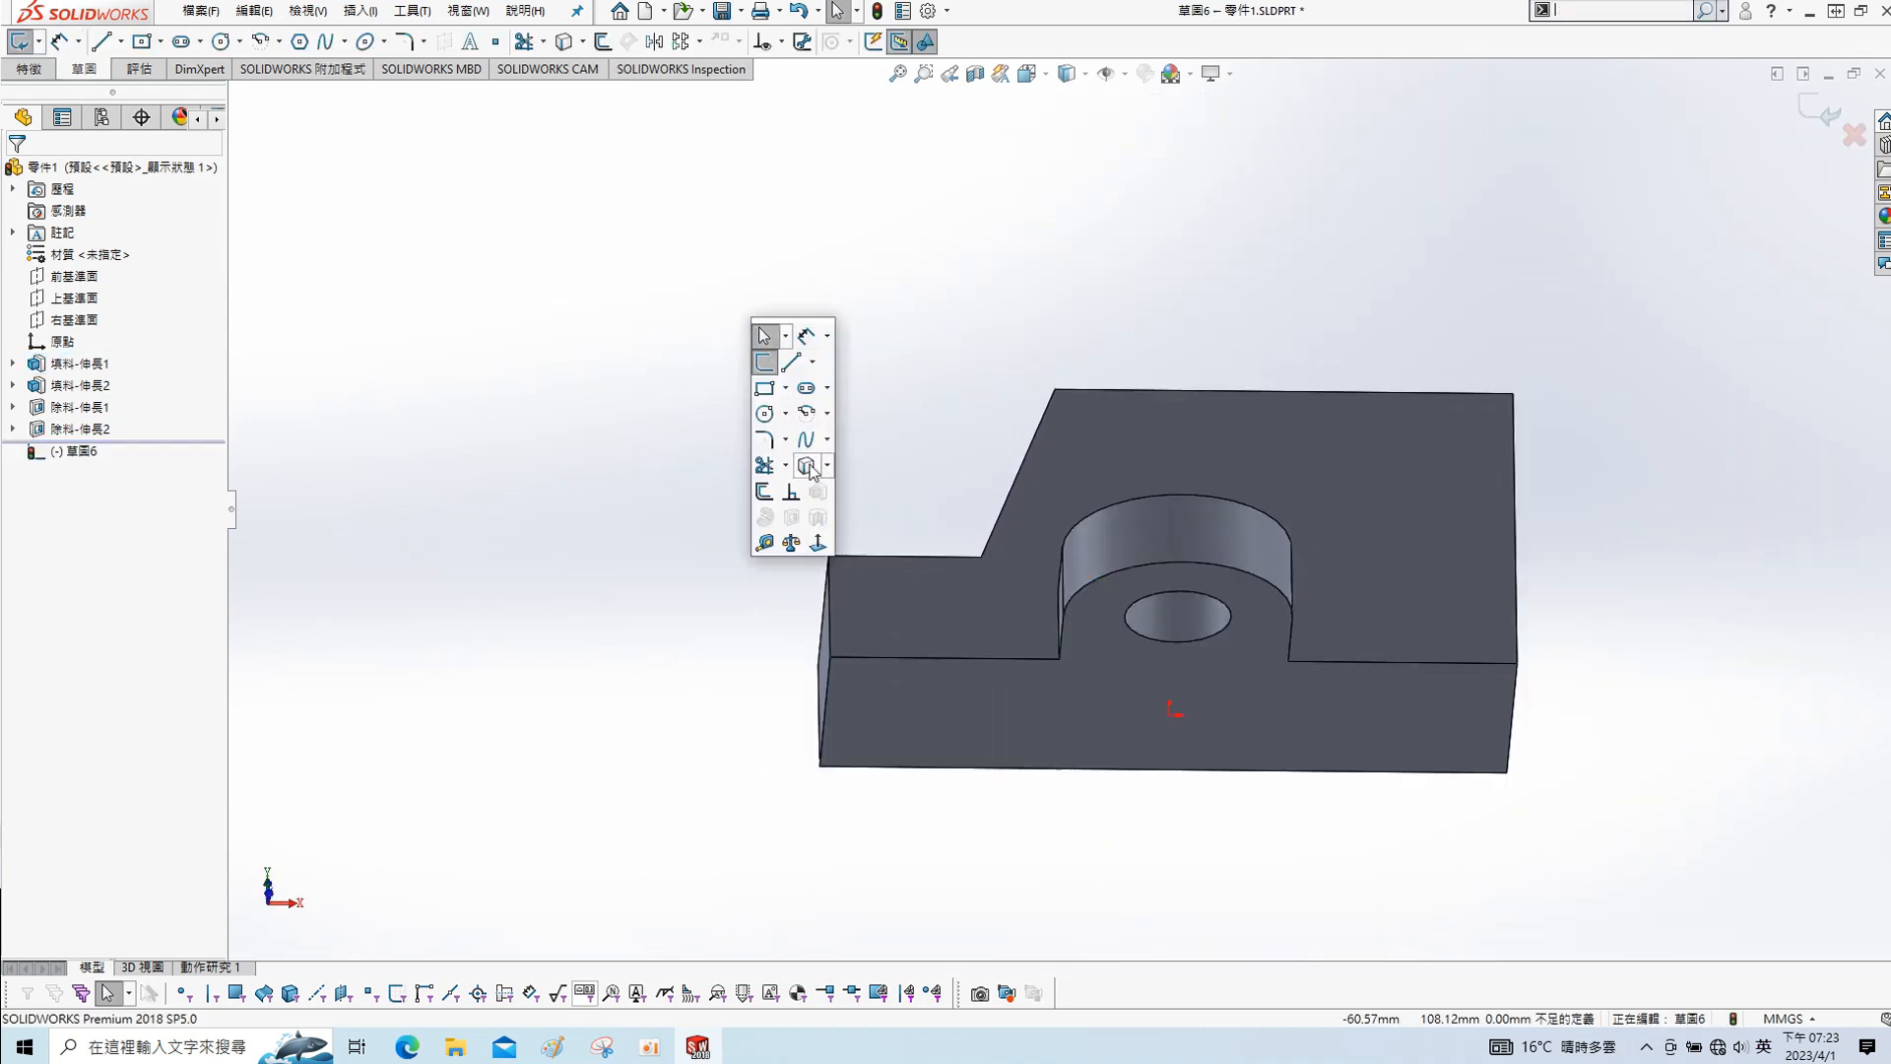
left_click(817, 543)
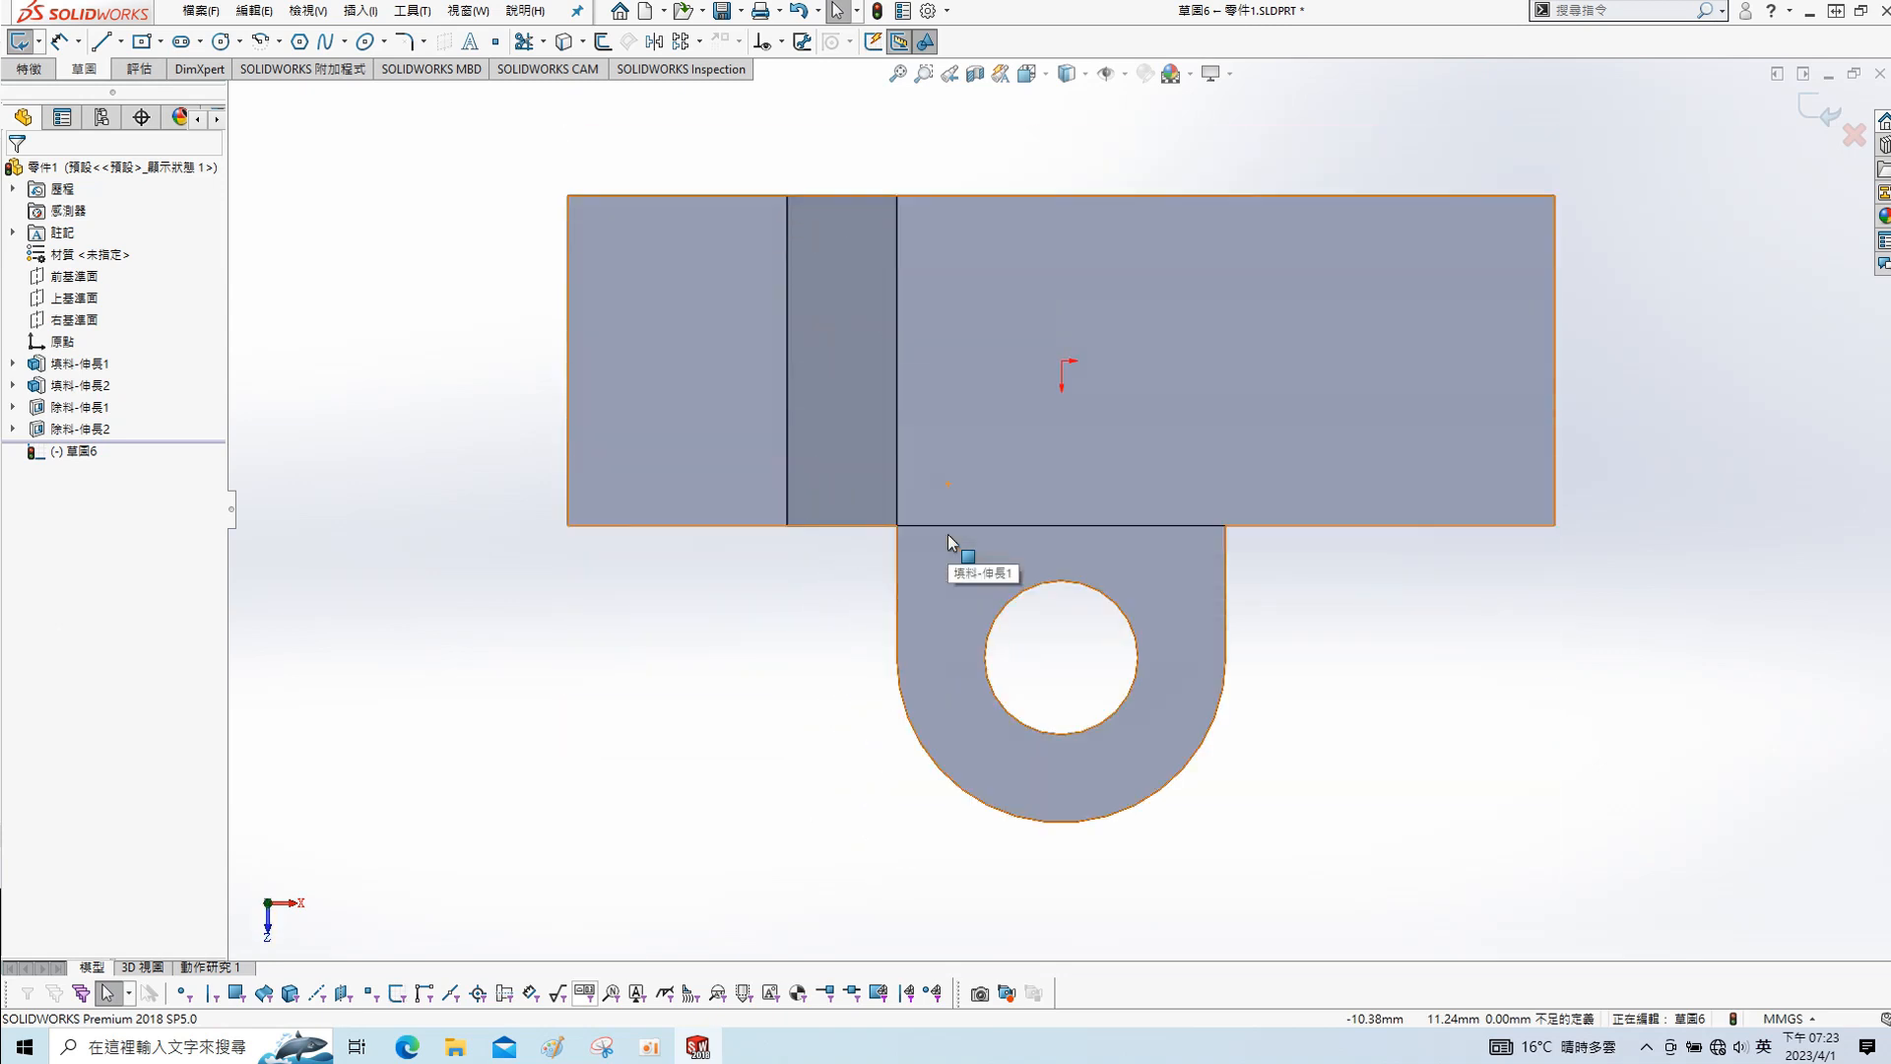
left_click(141, 41)
left_click(821, 366)
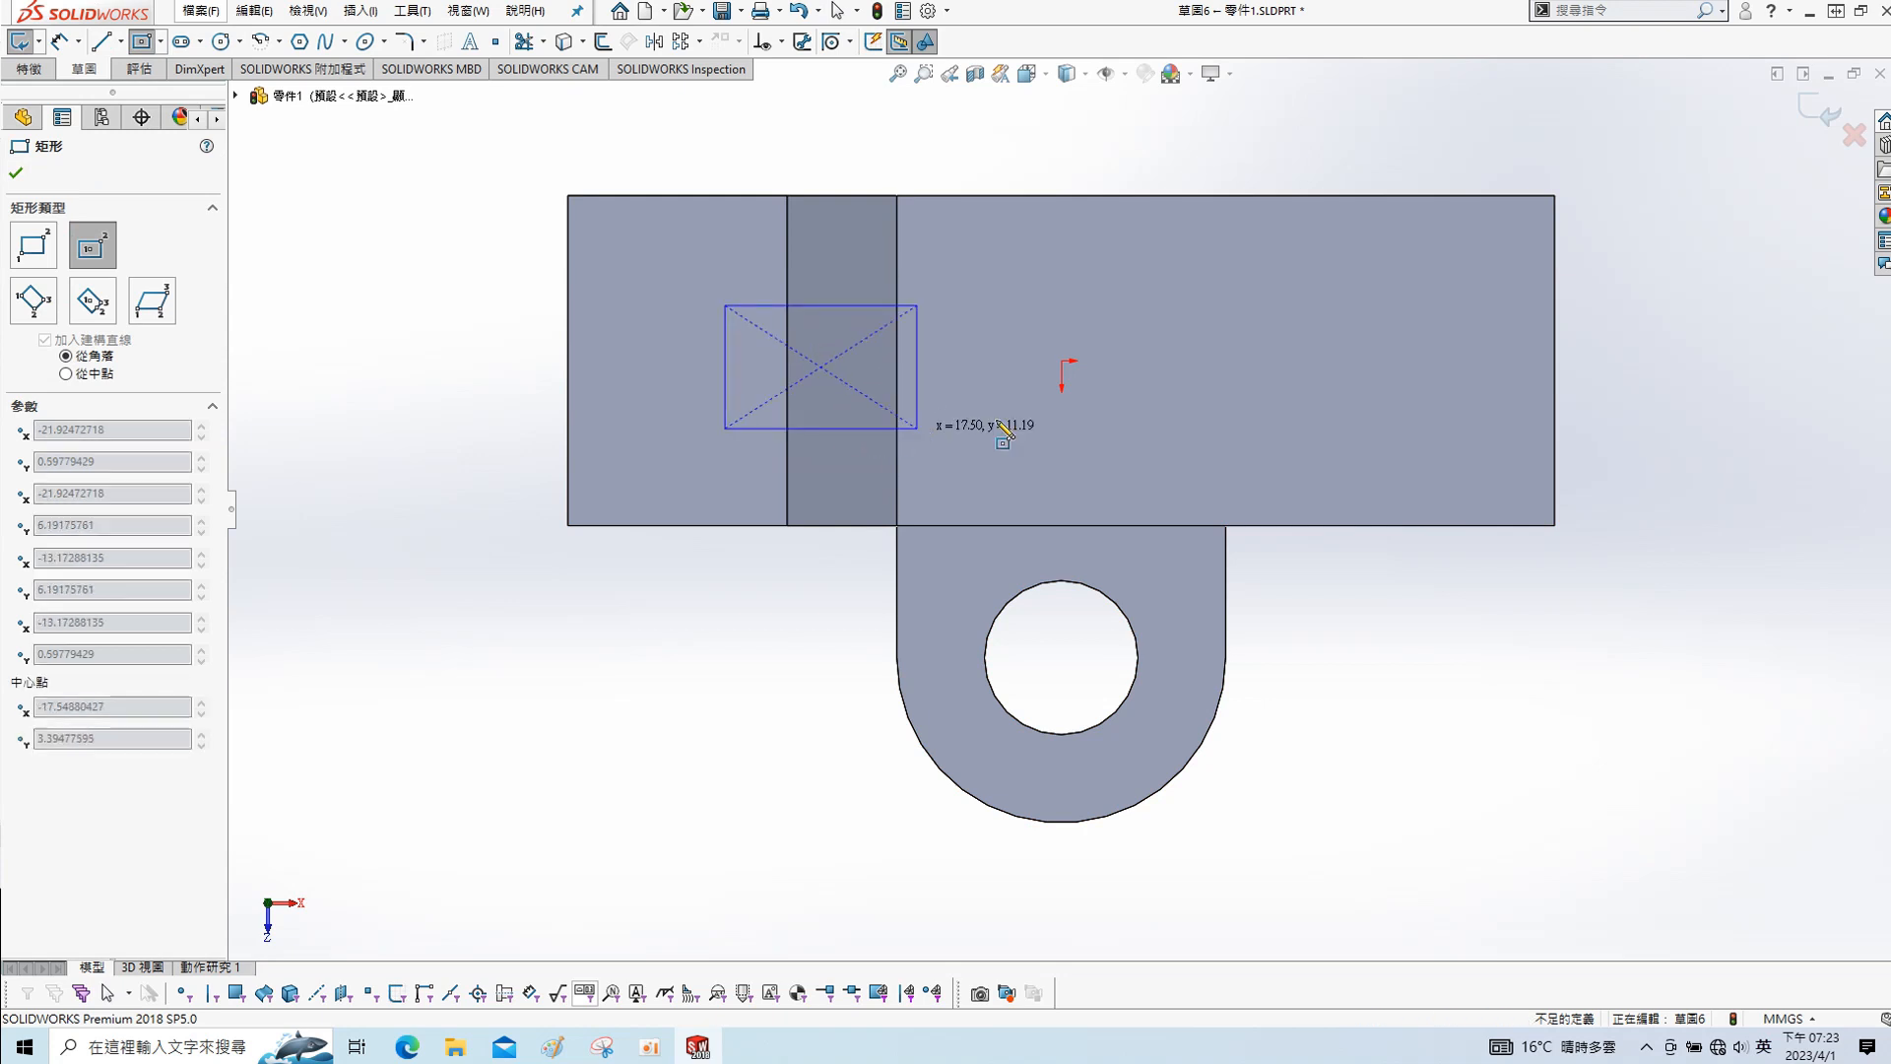
key("Escape")
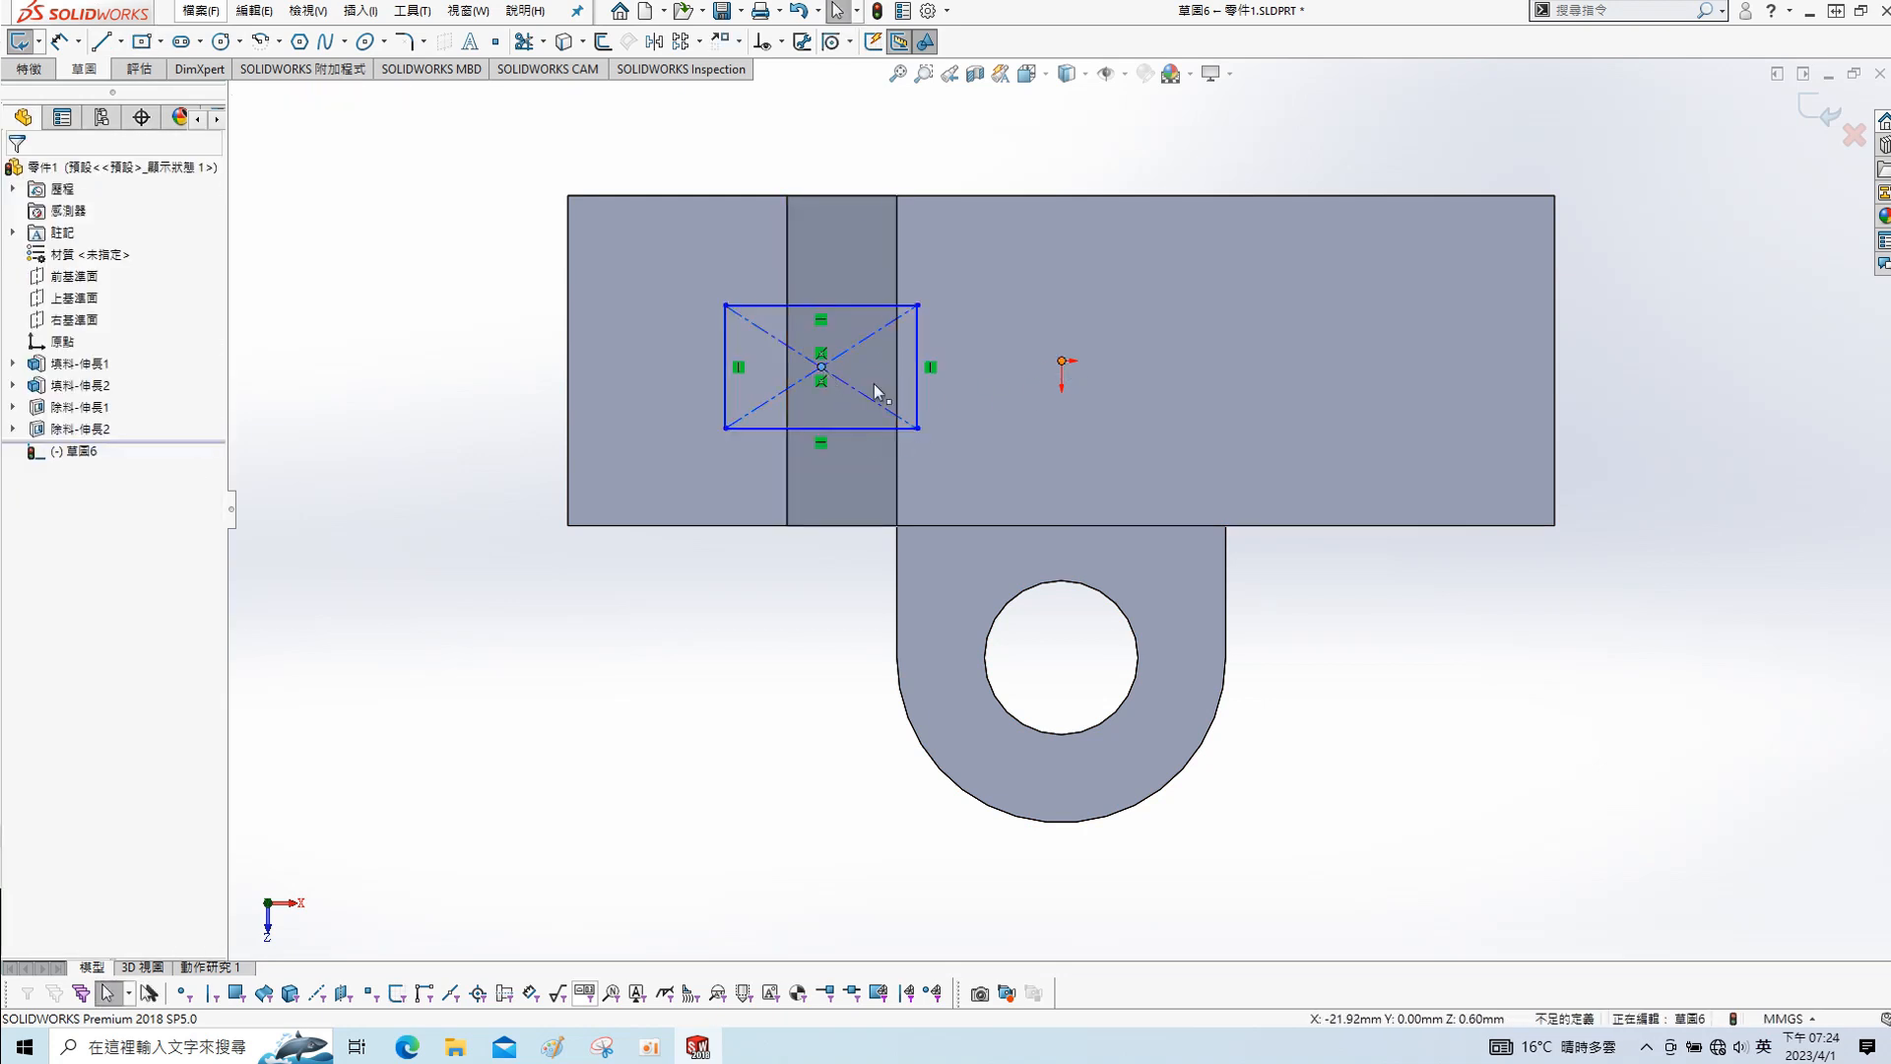
- Align the rectangle's centre point horizontally with the origin
left_click(1061, 361, "ctrl")
left_click(21, 495)
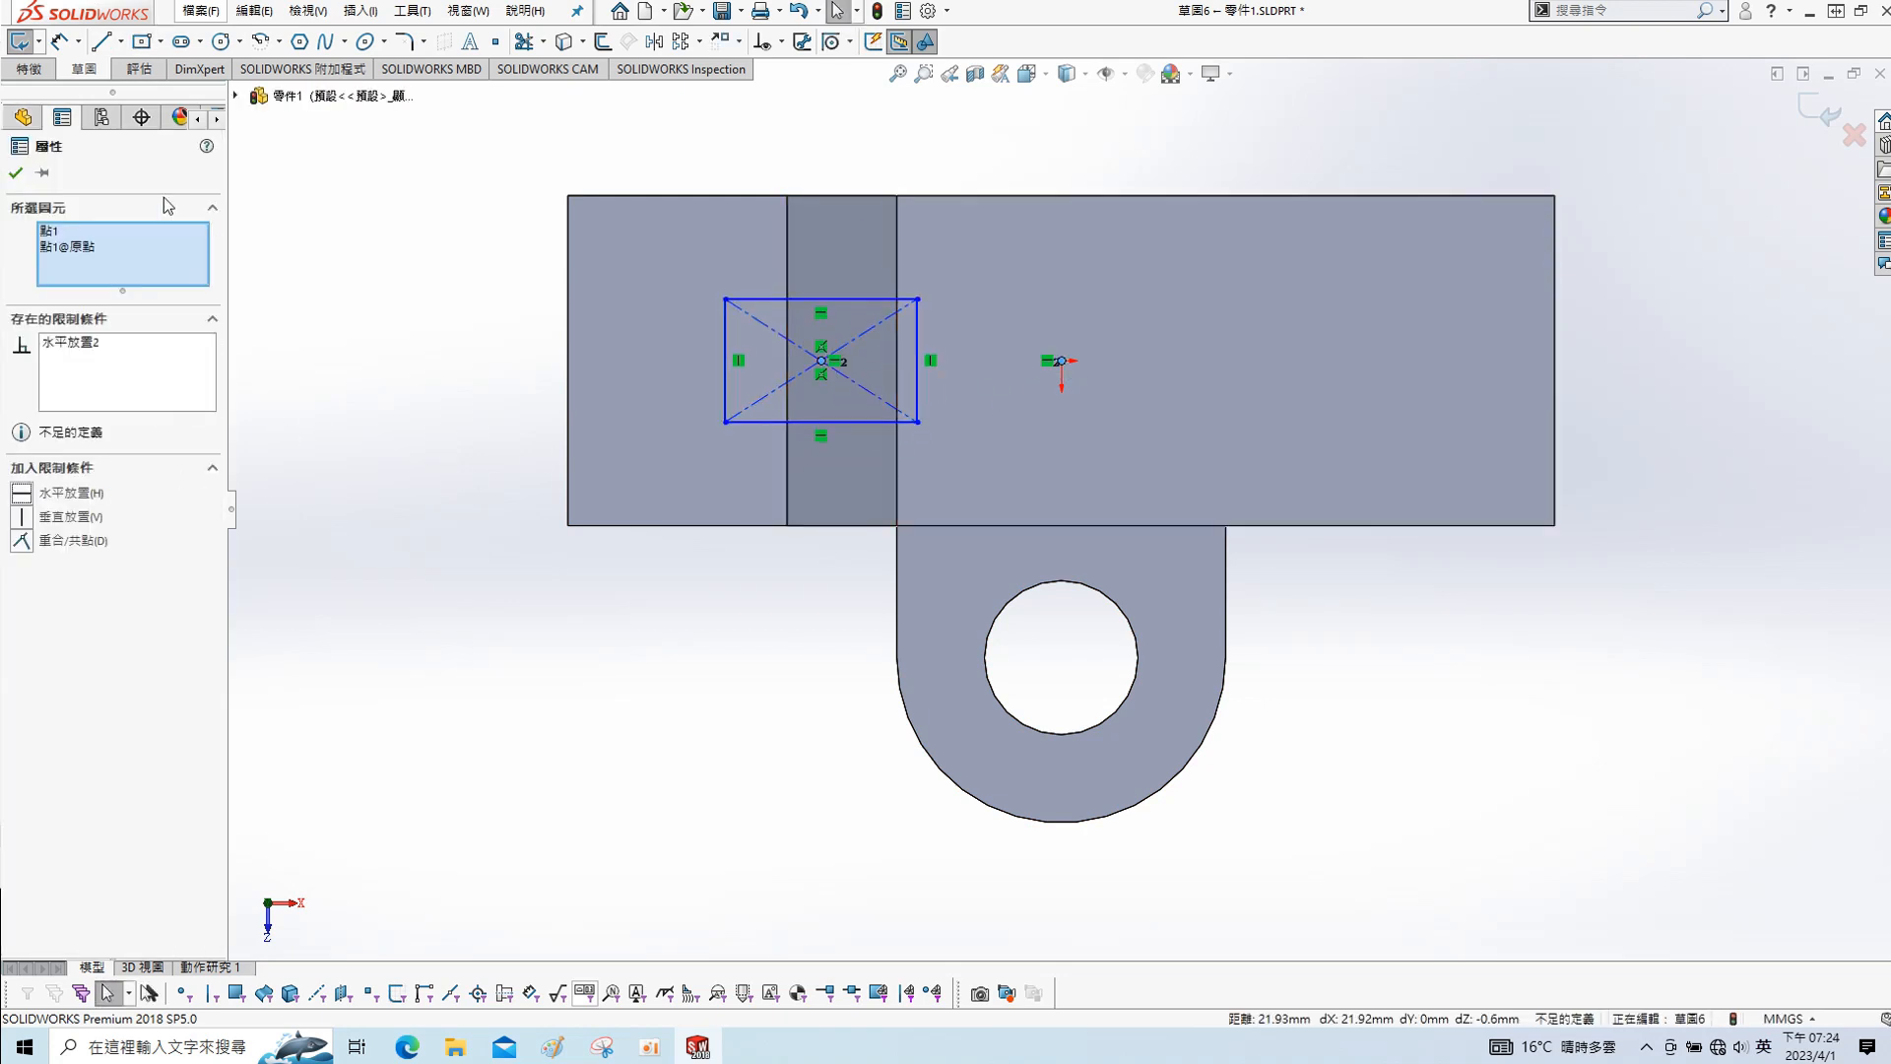
left_click(24, 177)
- Dimension the rectangle's left side 5 mm from the block's left end
key("s")
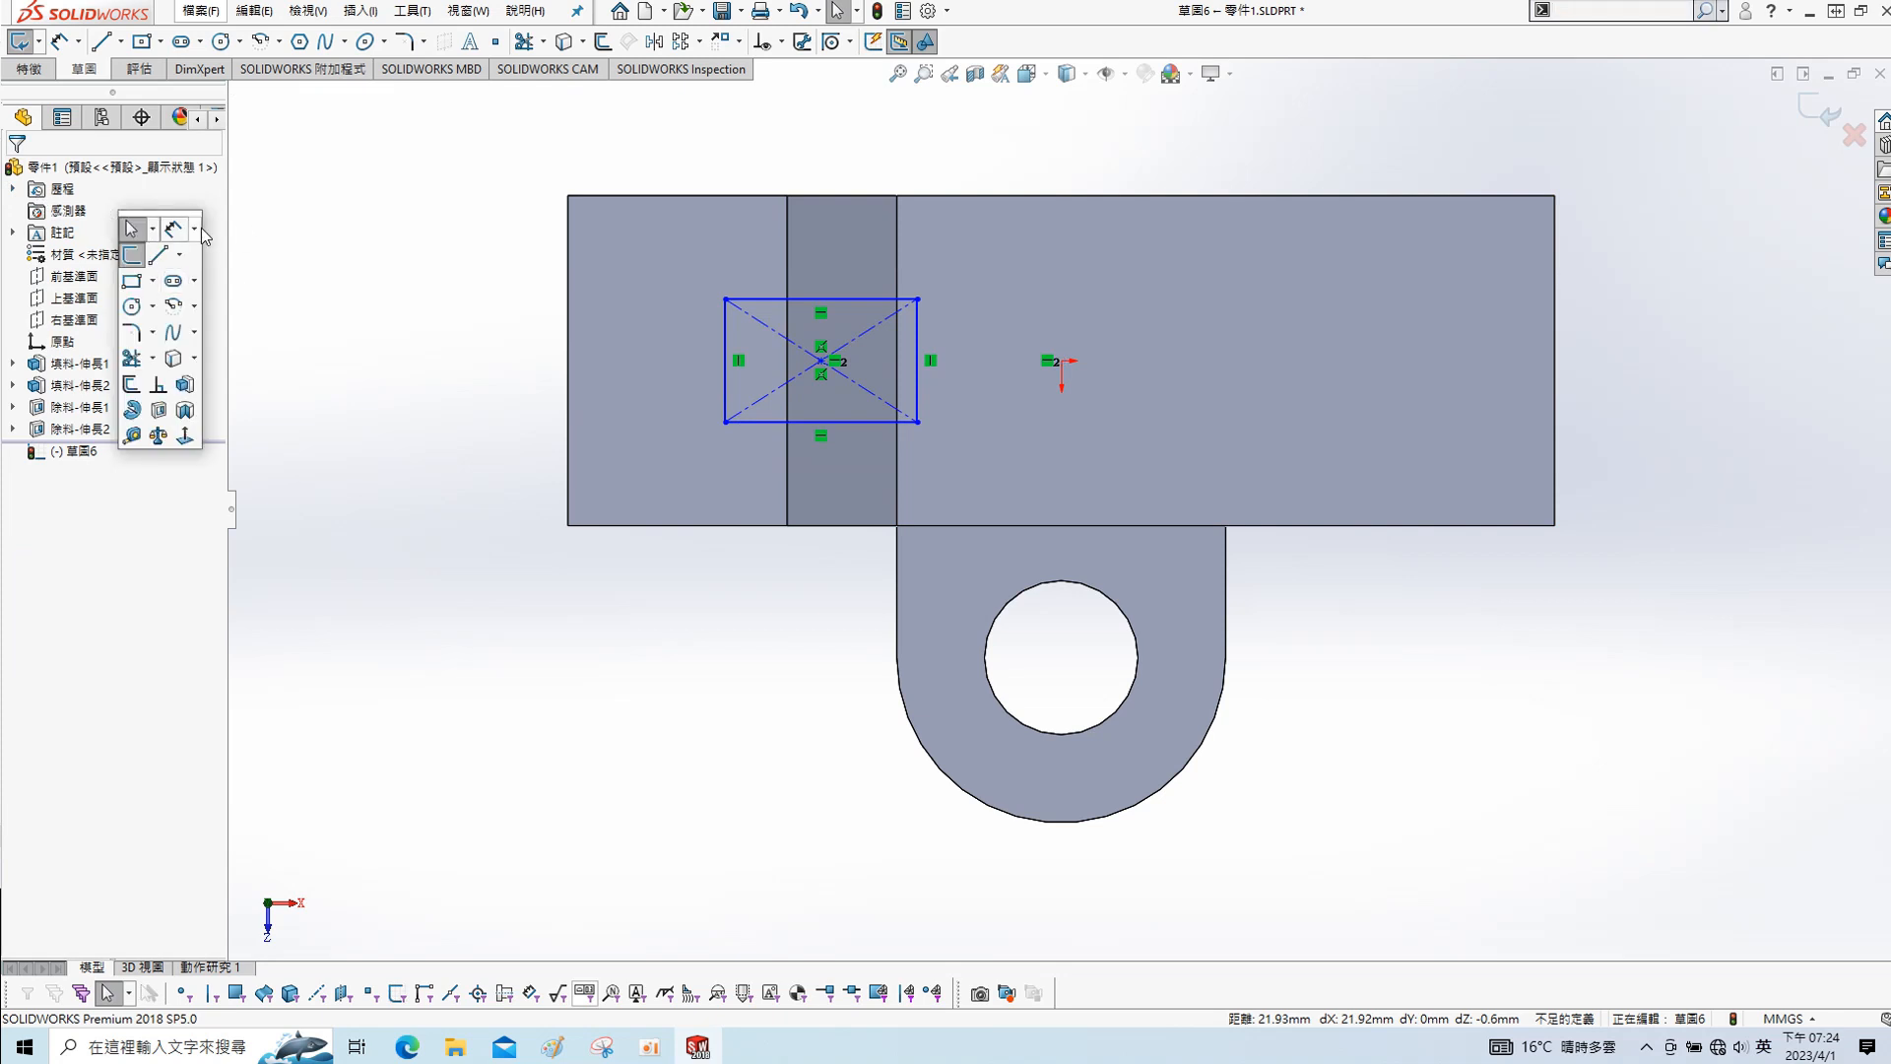
left_click(173, 230)
left_click(723, 368)
left_click(568, 379)
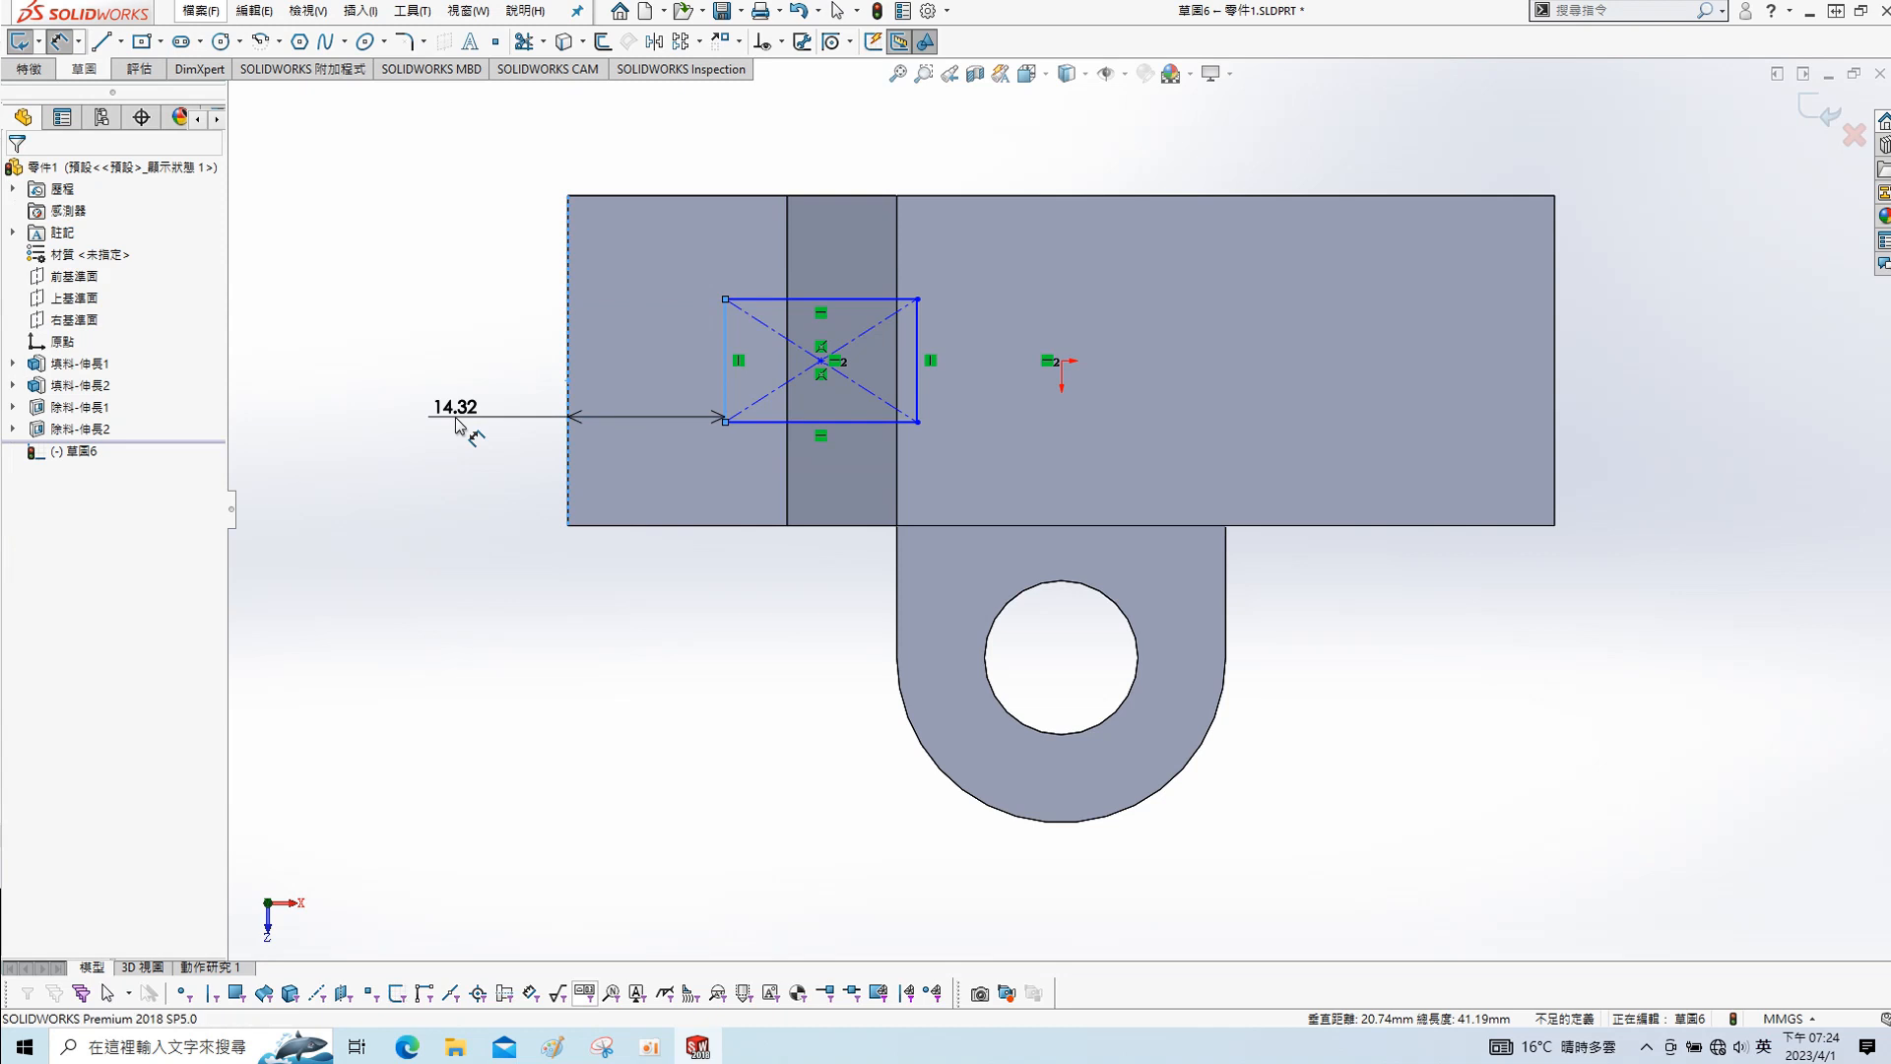
left_click(463, 418)
type("5")
key("Return")
- Dimension the rectangle 20 mm wide and 14 mm high
left_click(741, 424)
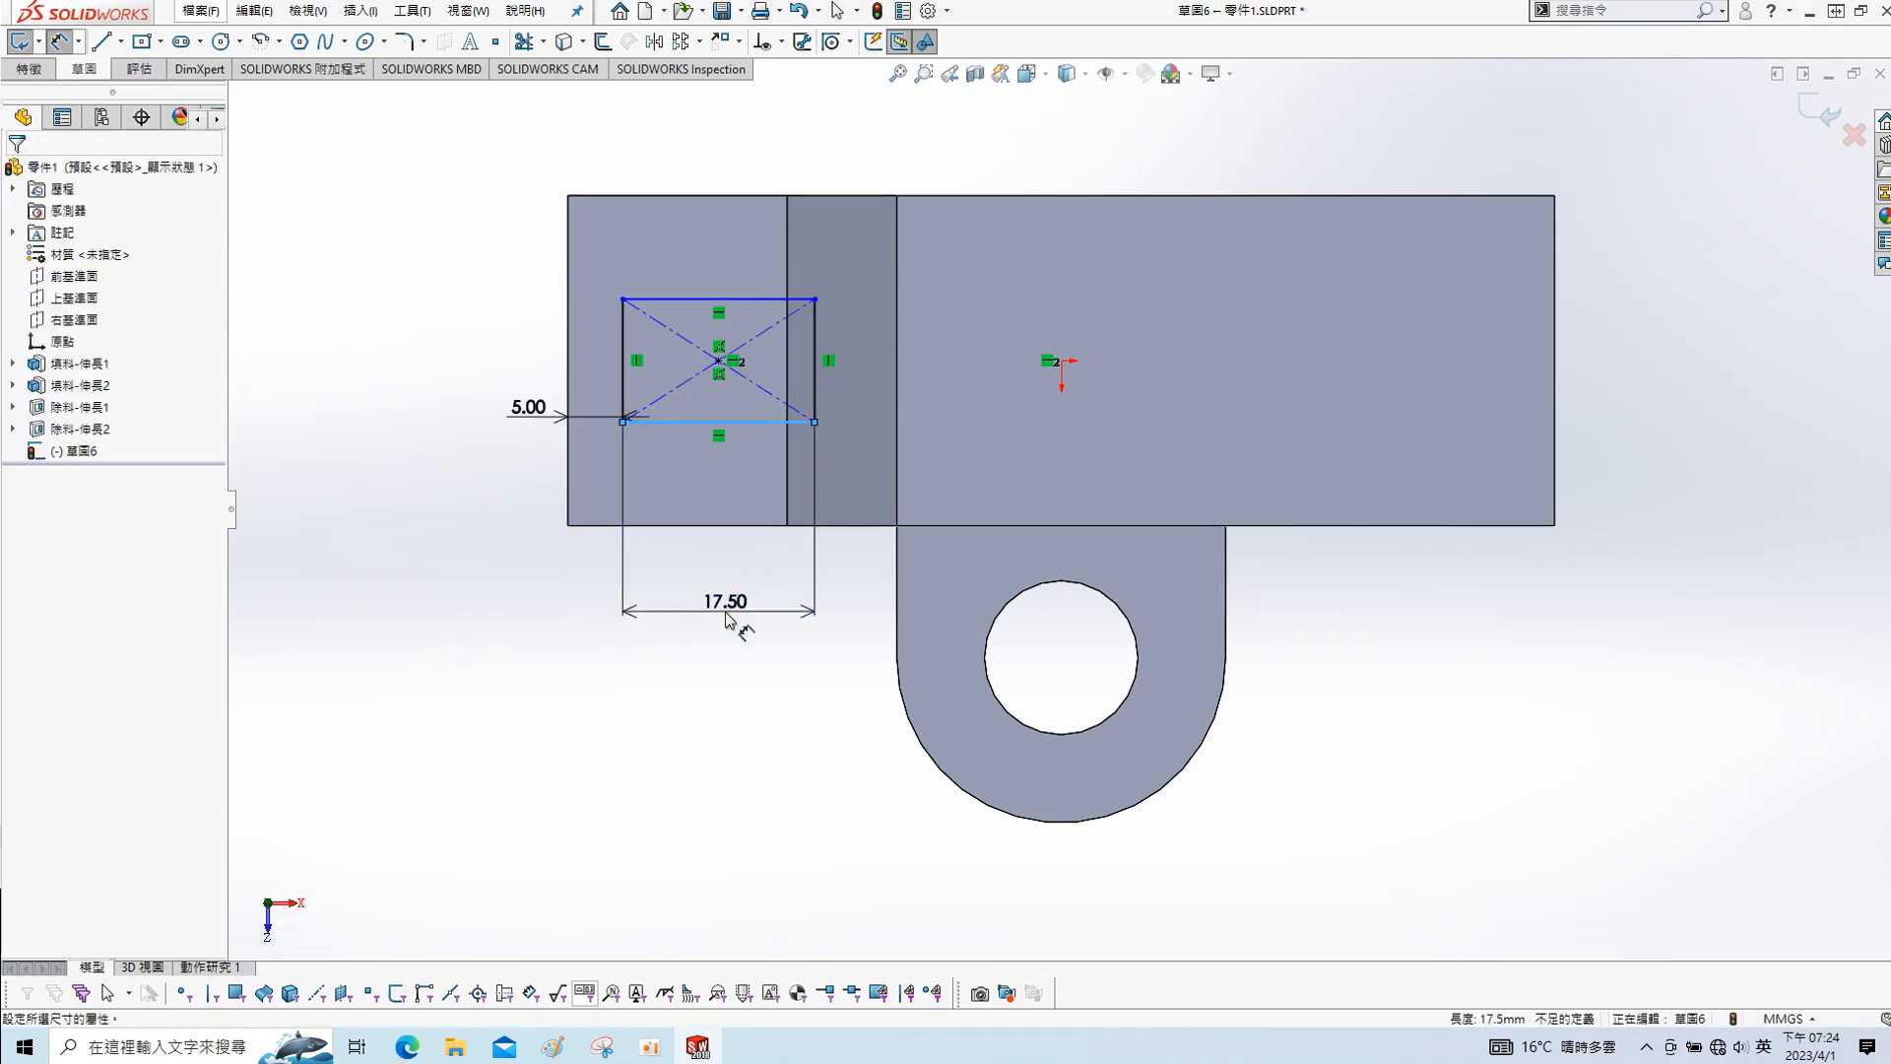
left_click(726, 618)
type("20")
key("Return")
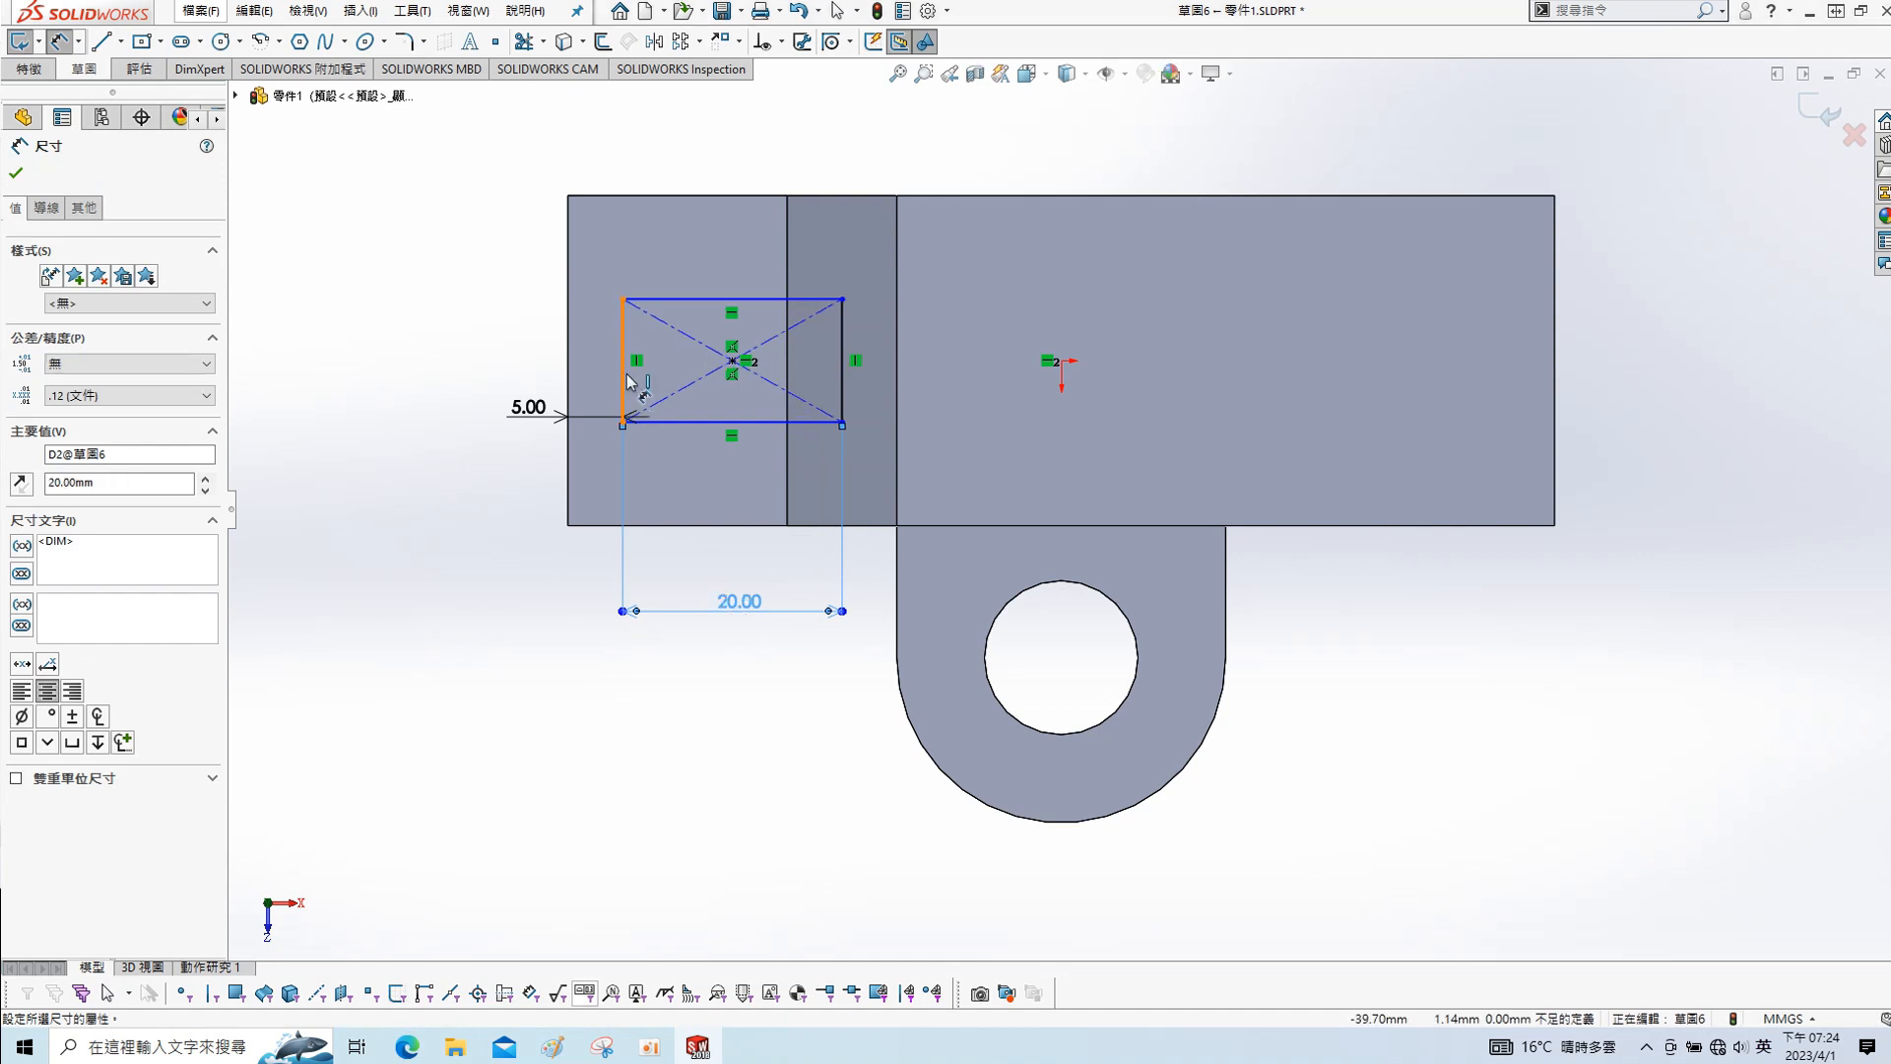
left_click(460, 367)
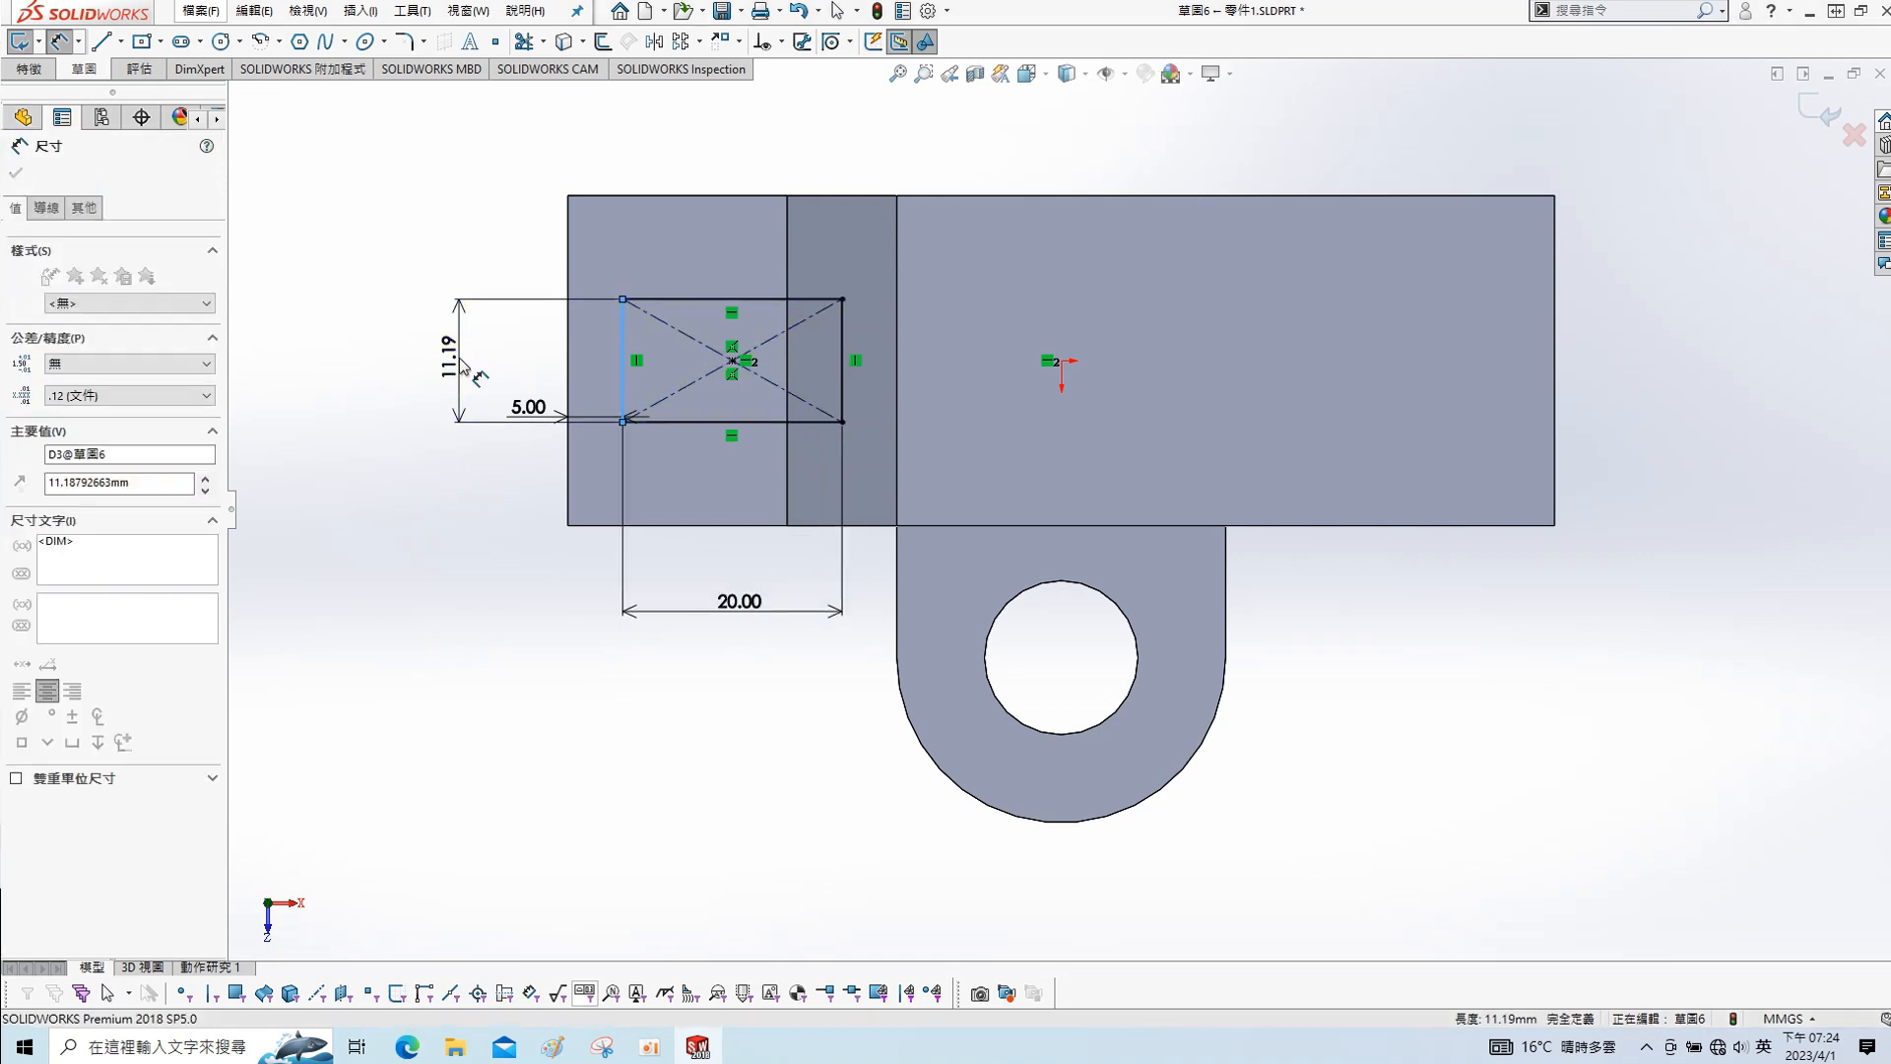
type("14")
key("Return")
key("s")
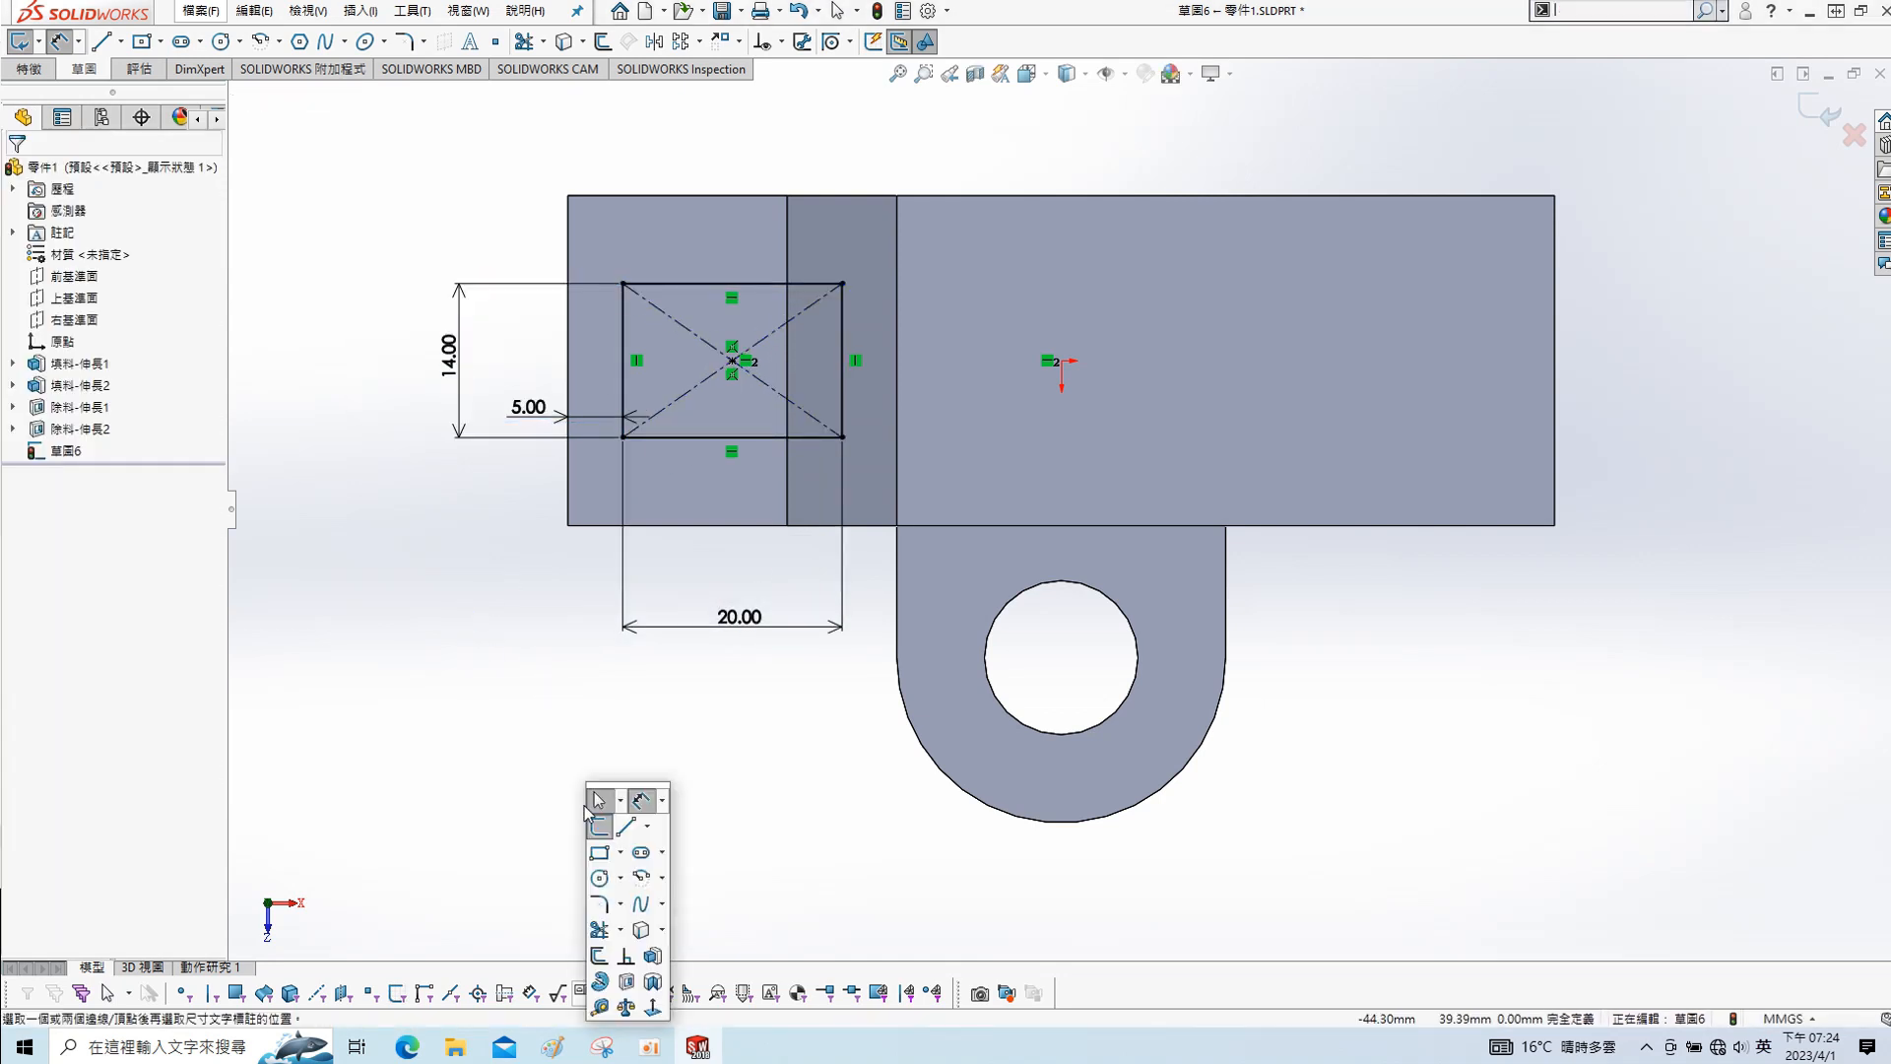
- Cut the 20 × 14 mm rectangle through the entire block with an extruded cut set to Through All
left_click(630, 984)
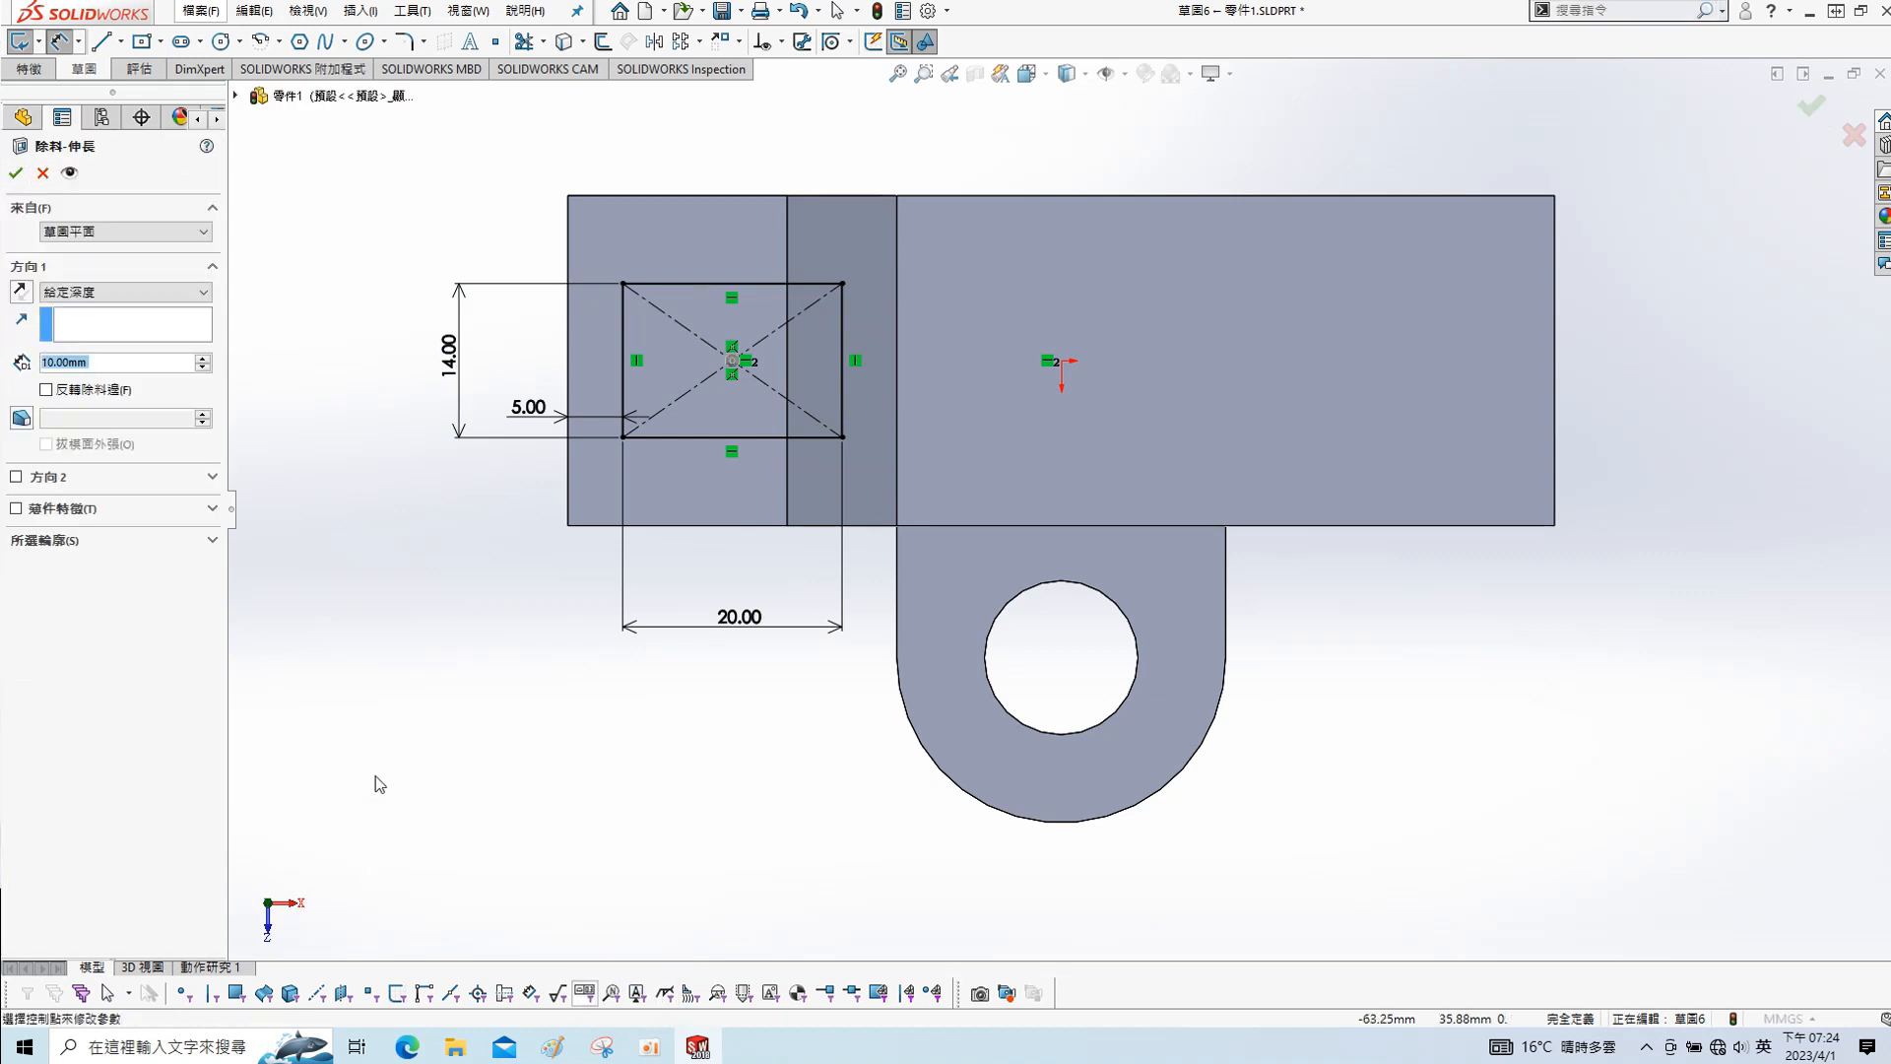
left_click(118, 291)
left_click(98, 323)
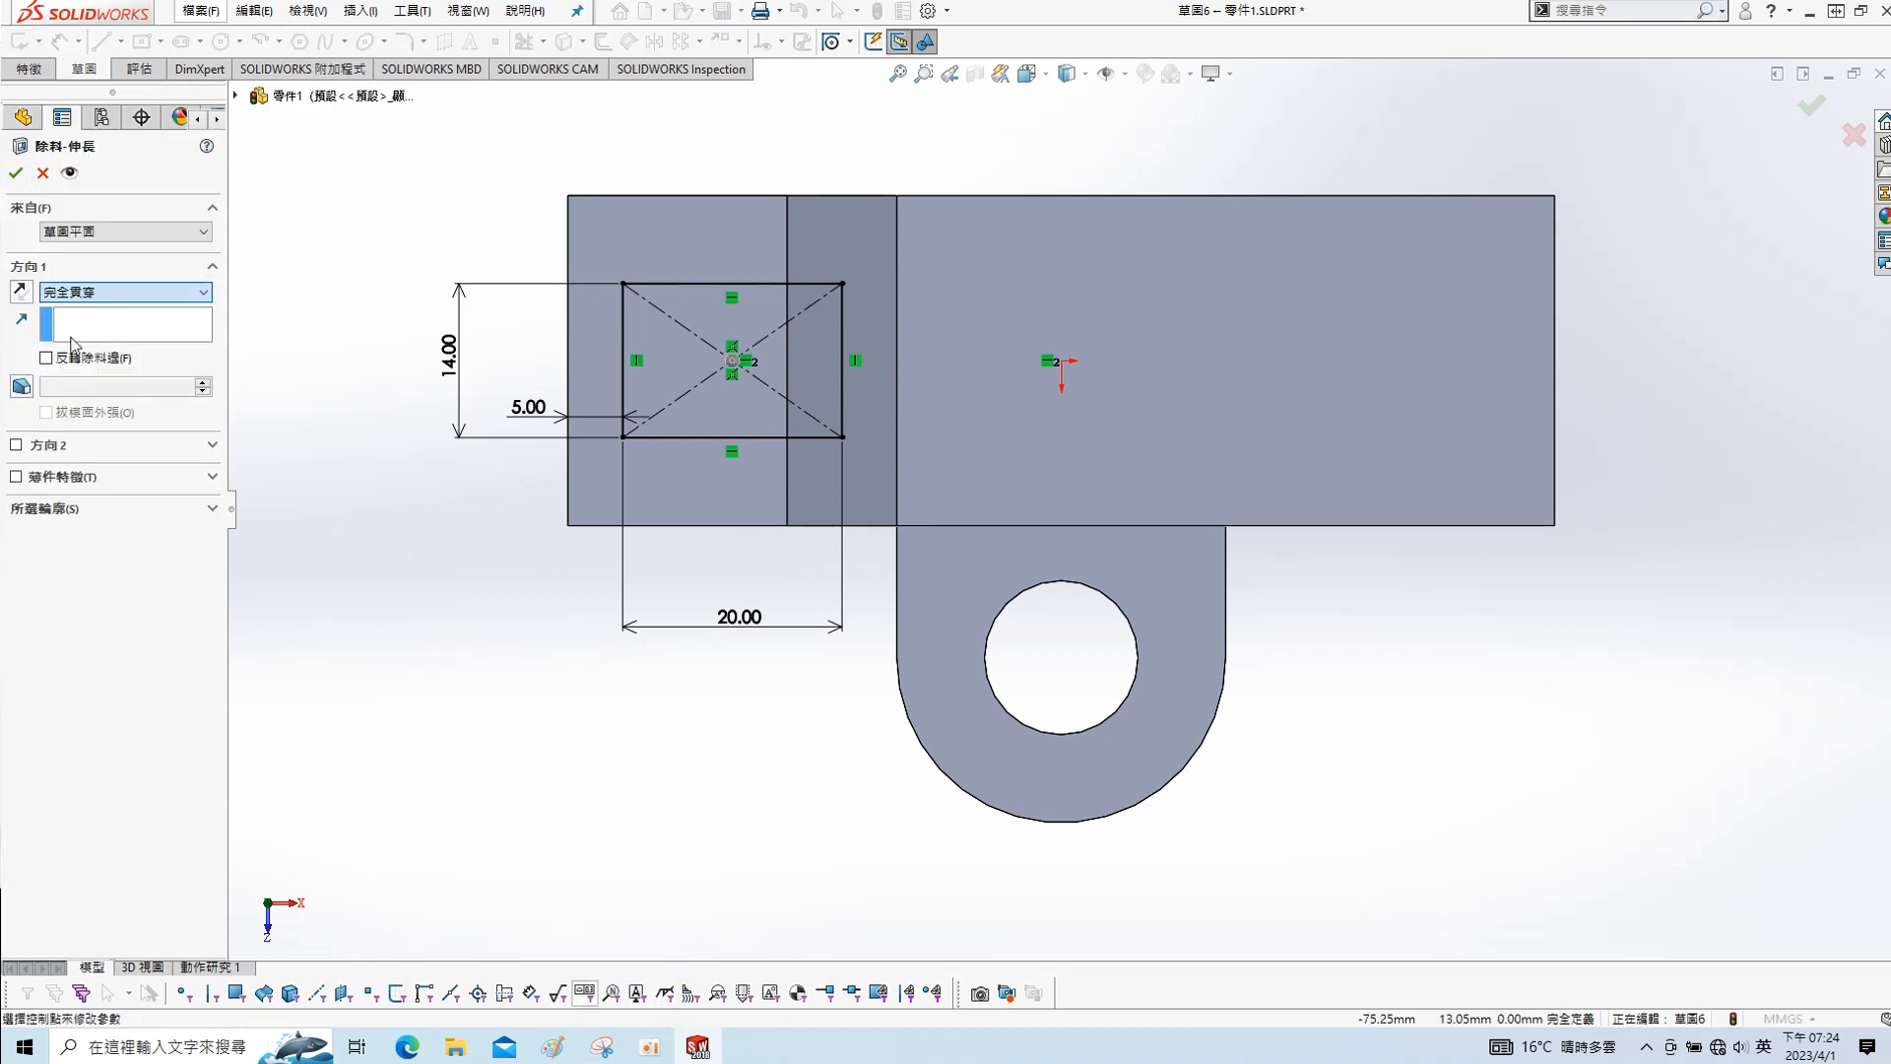
left_click(16, 174)
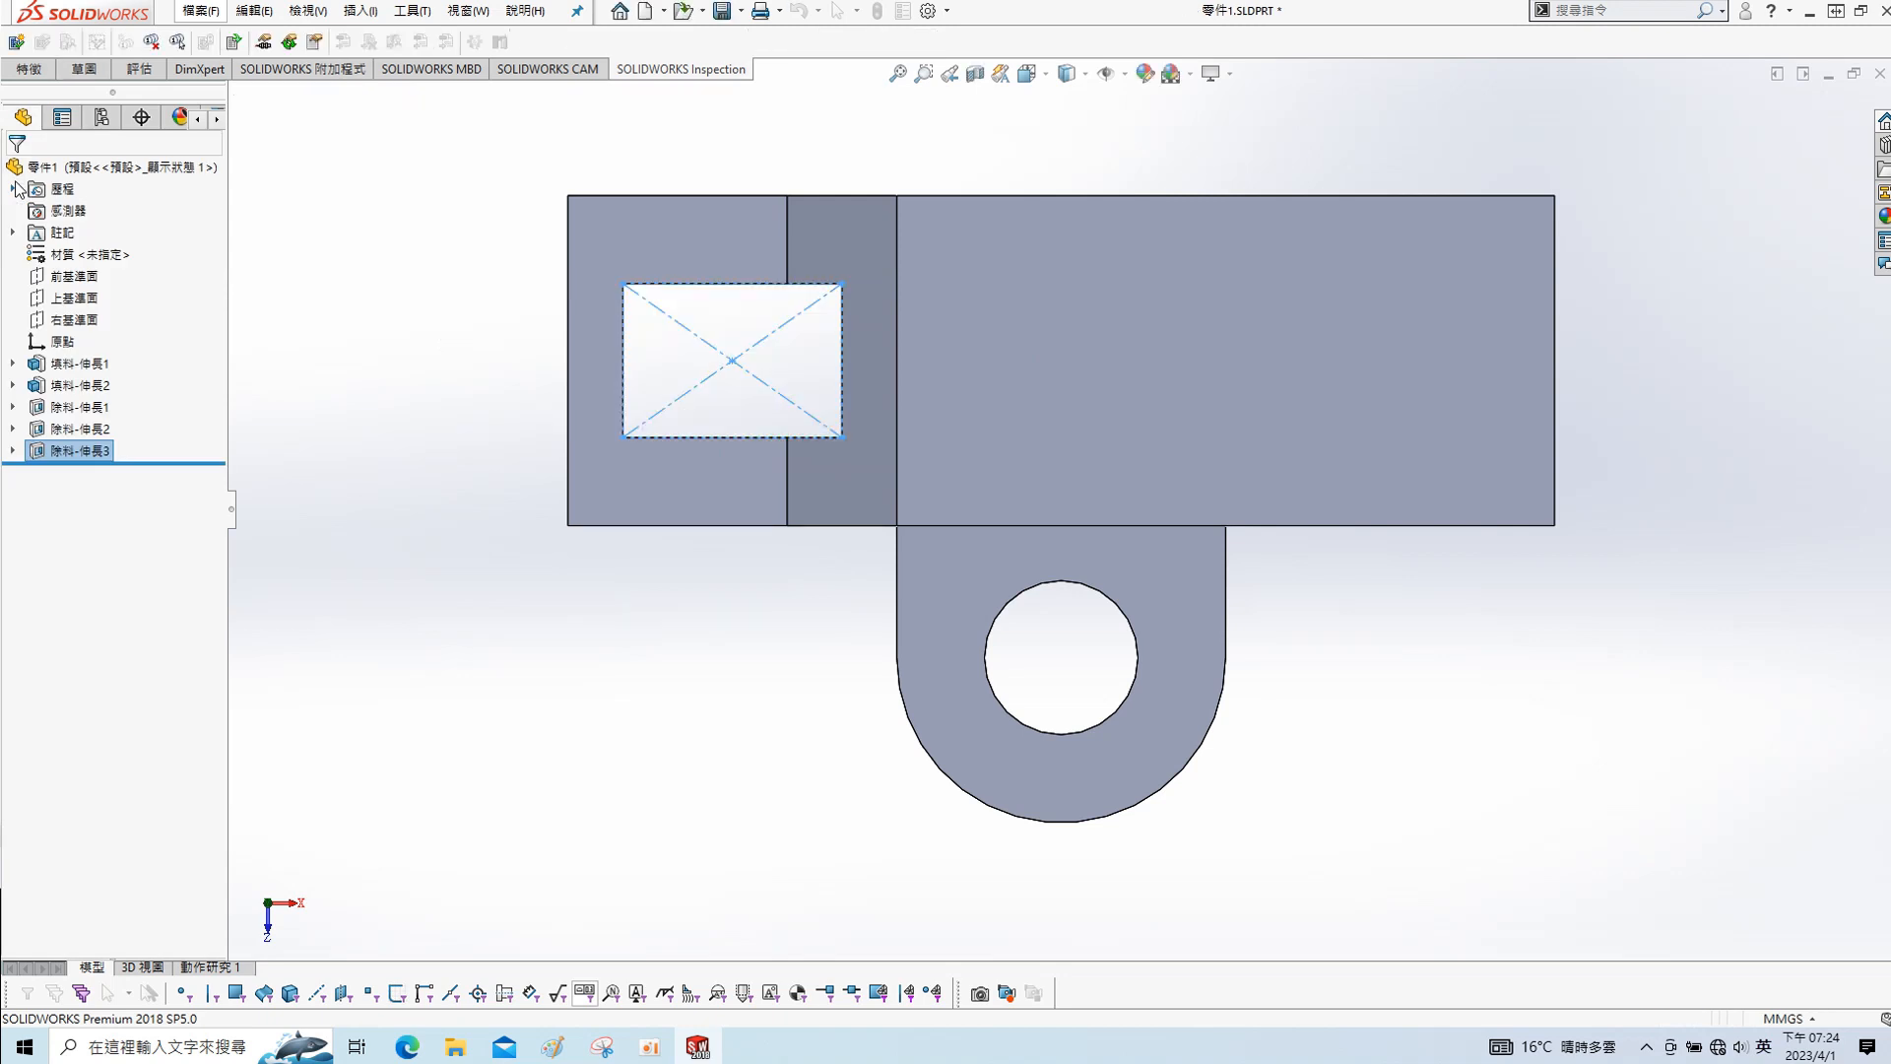
key("ctrl+7")
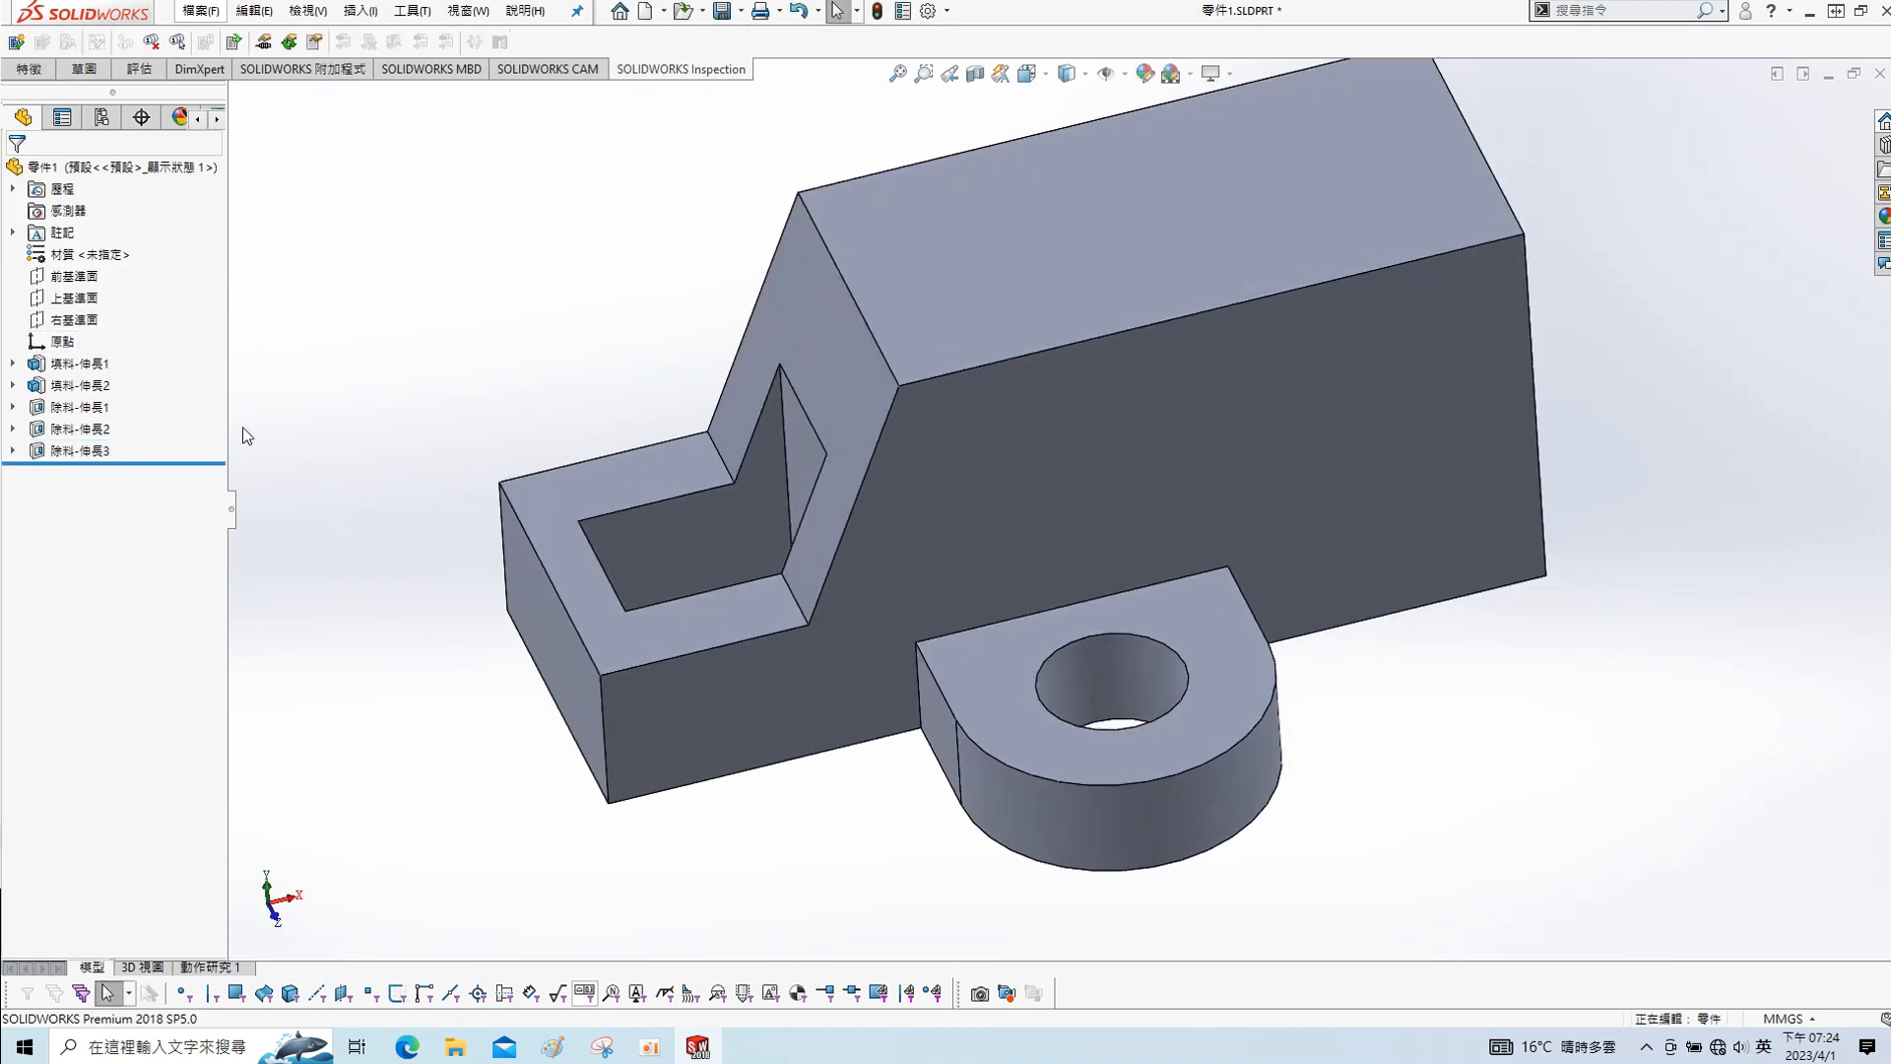
- Mirror the rounded tab and its hole about the Front Plane
left_click(71, 387)
left_click(73, 407, "ctrl")
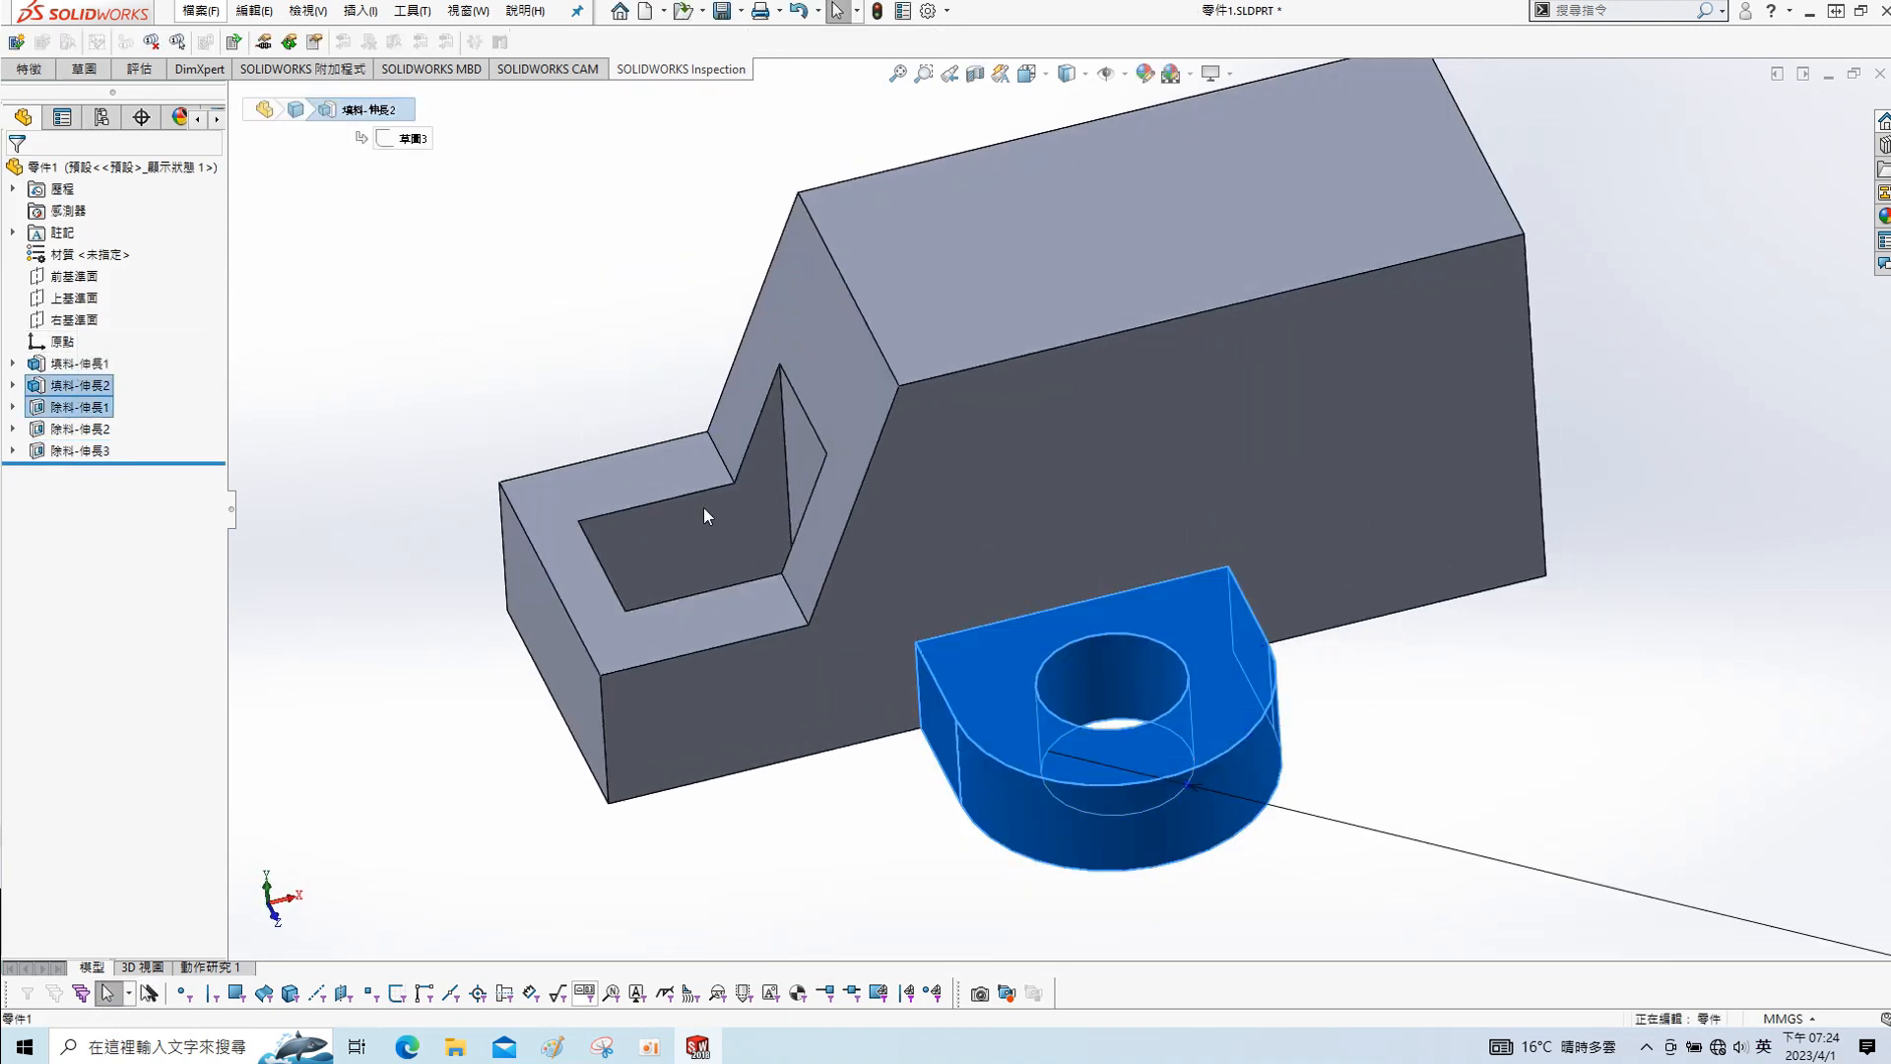
key("s")
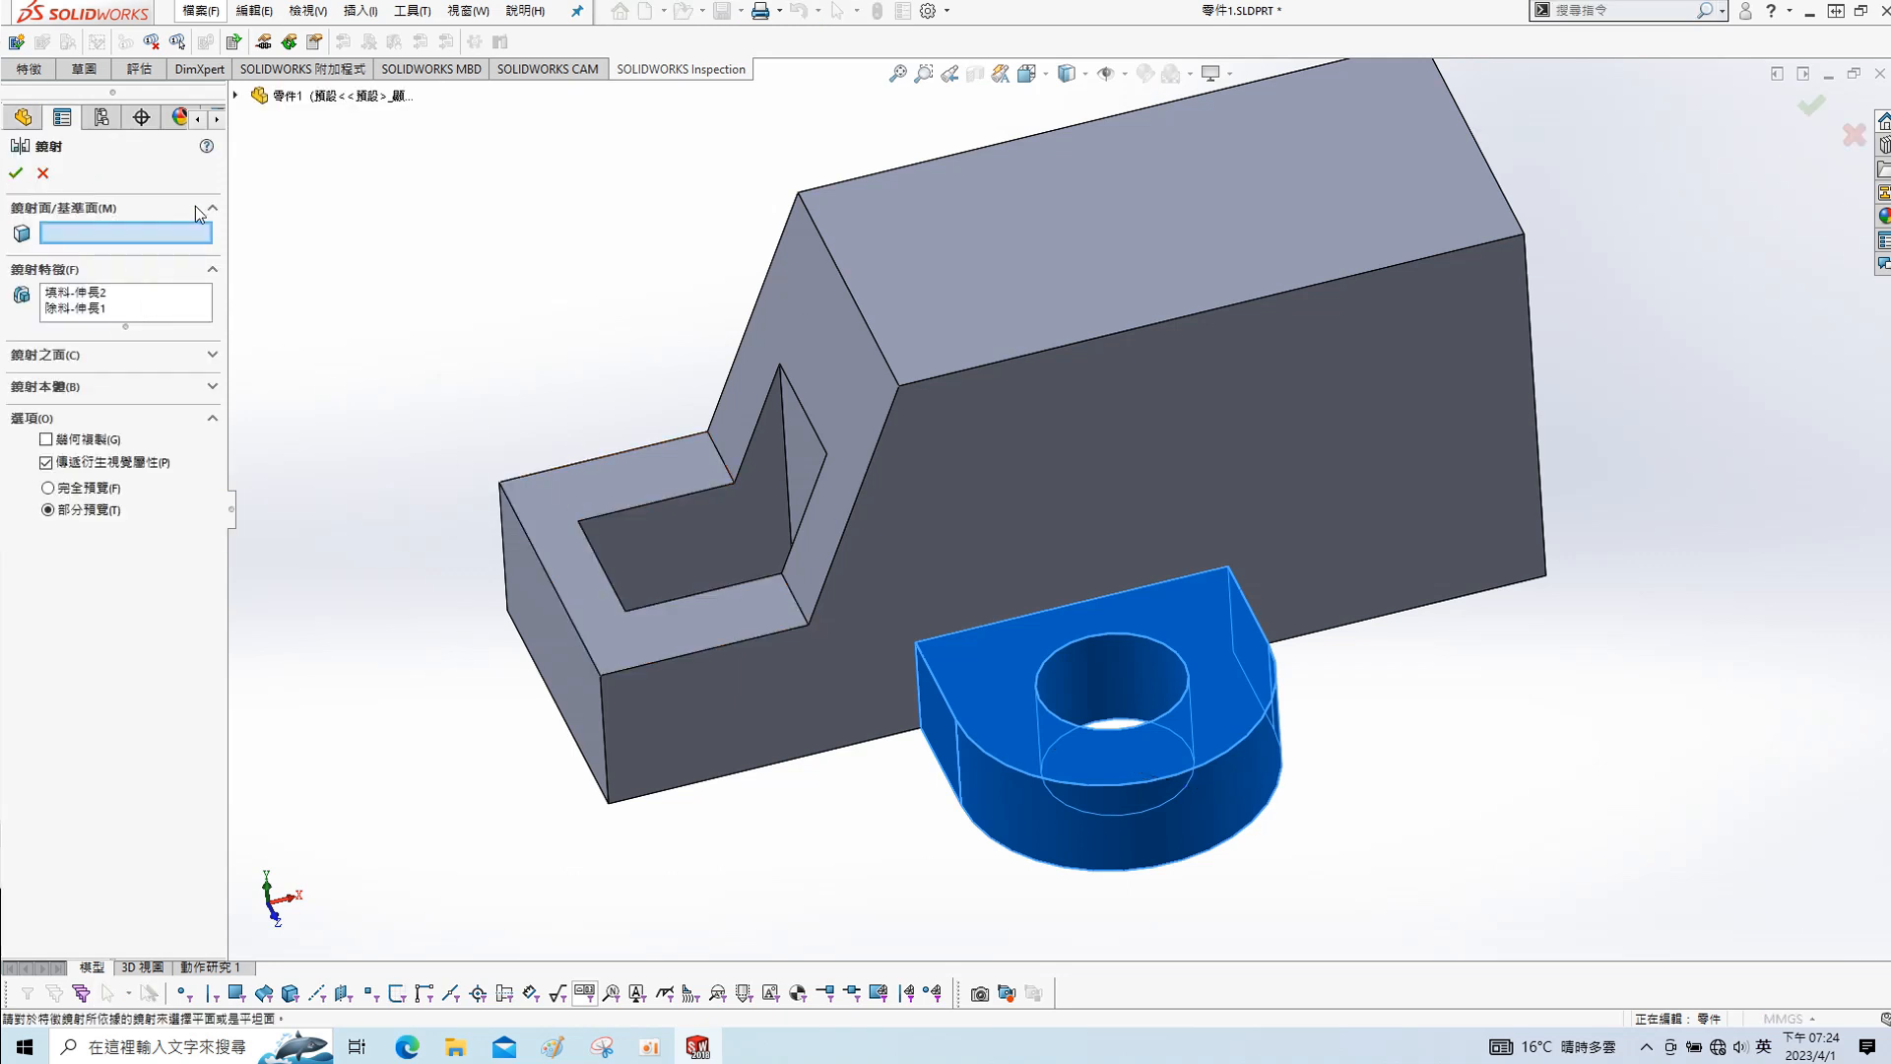
left_click(237, 96)
left_click(313, 205)
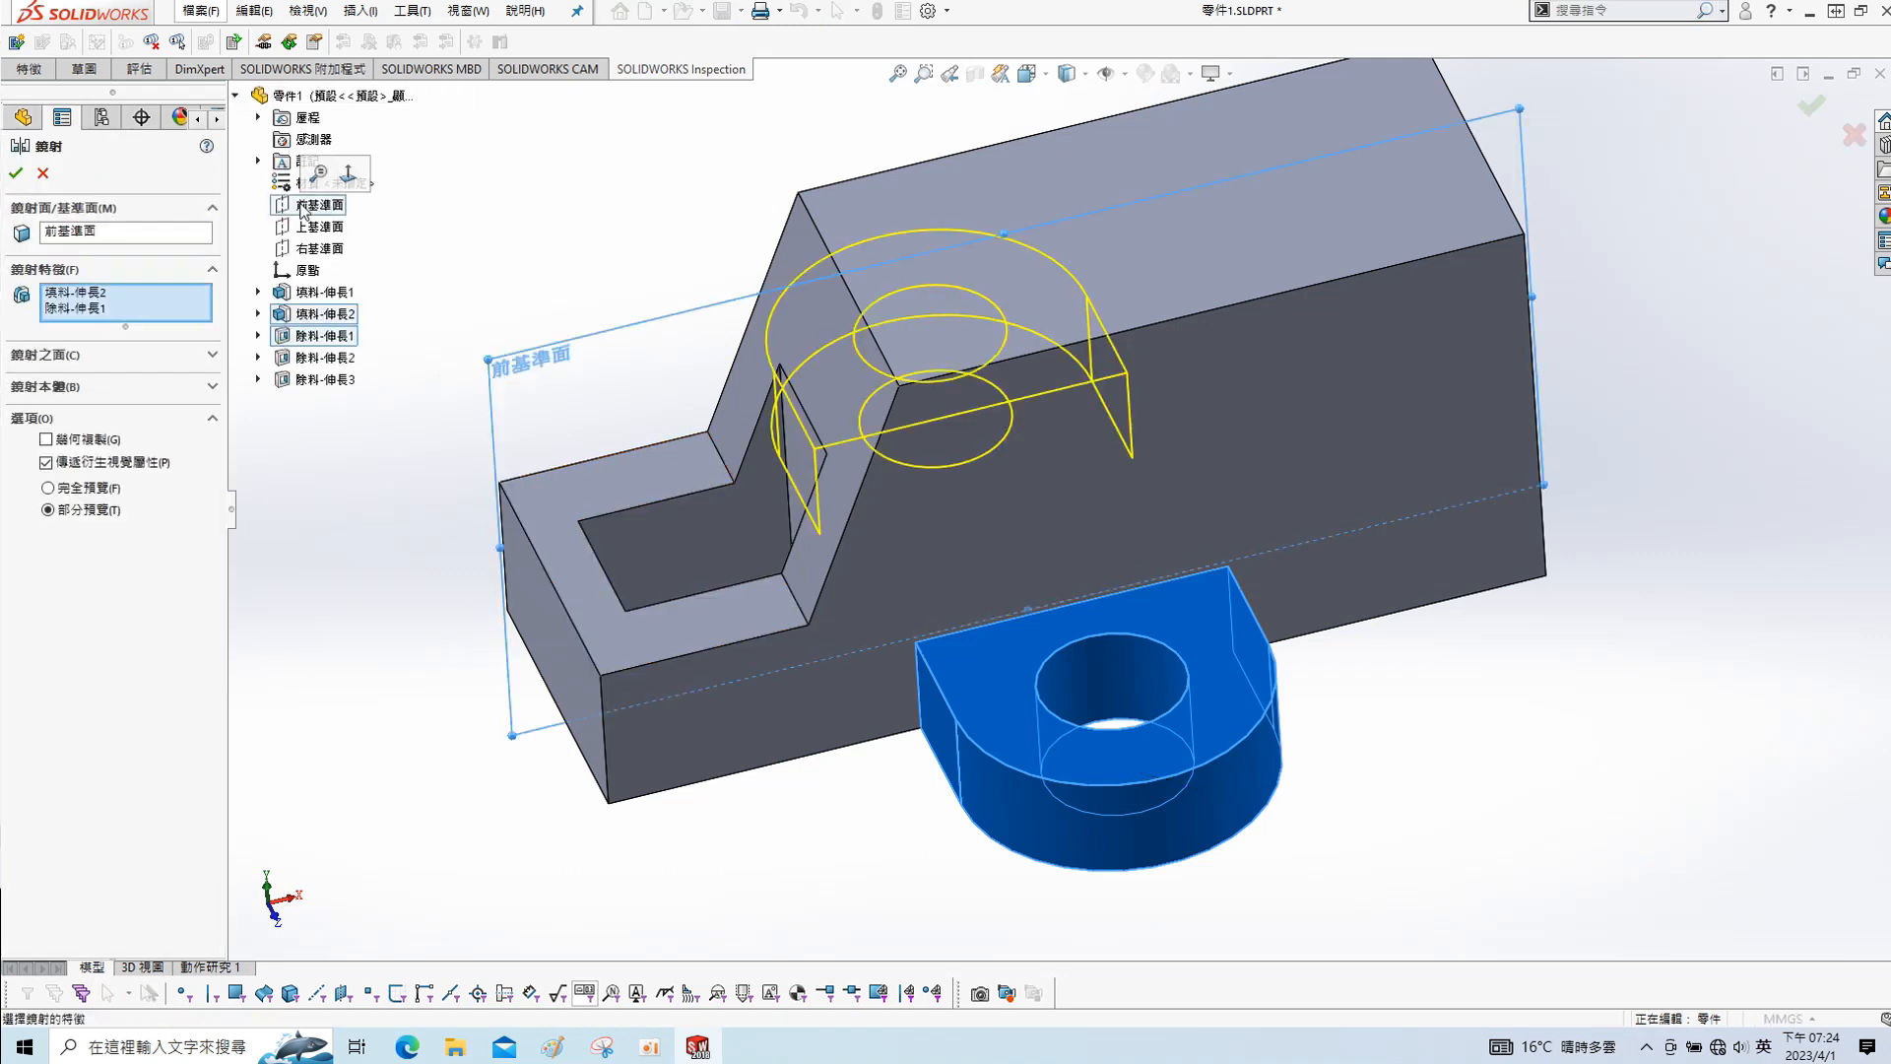
left_click(15, 174)
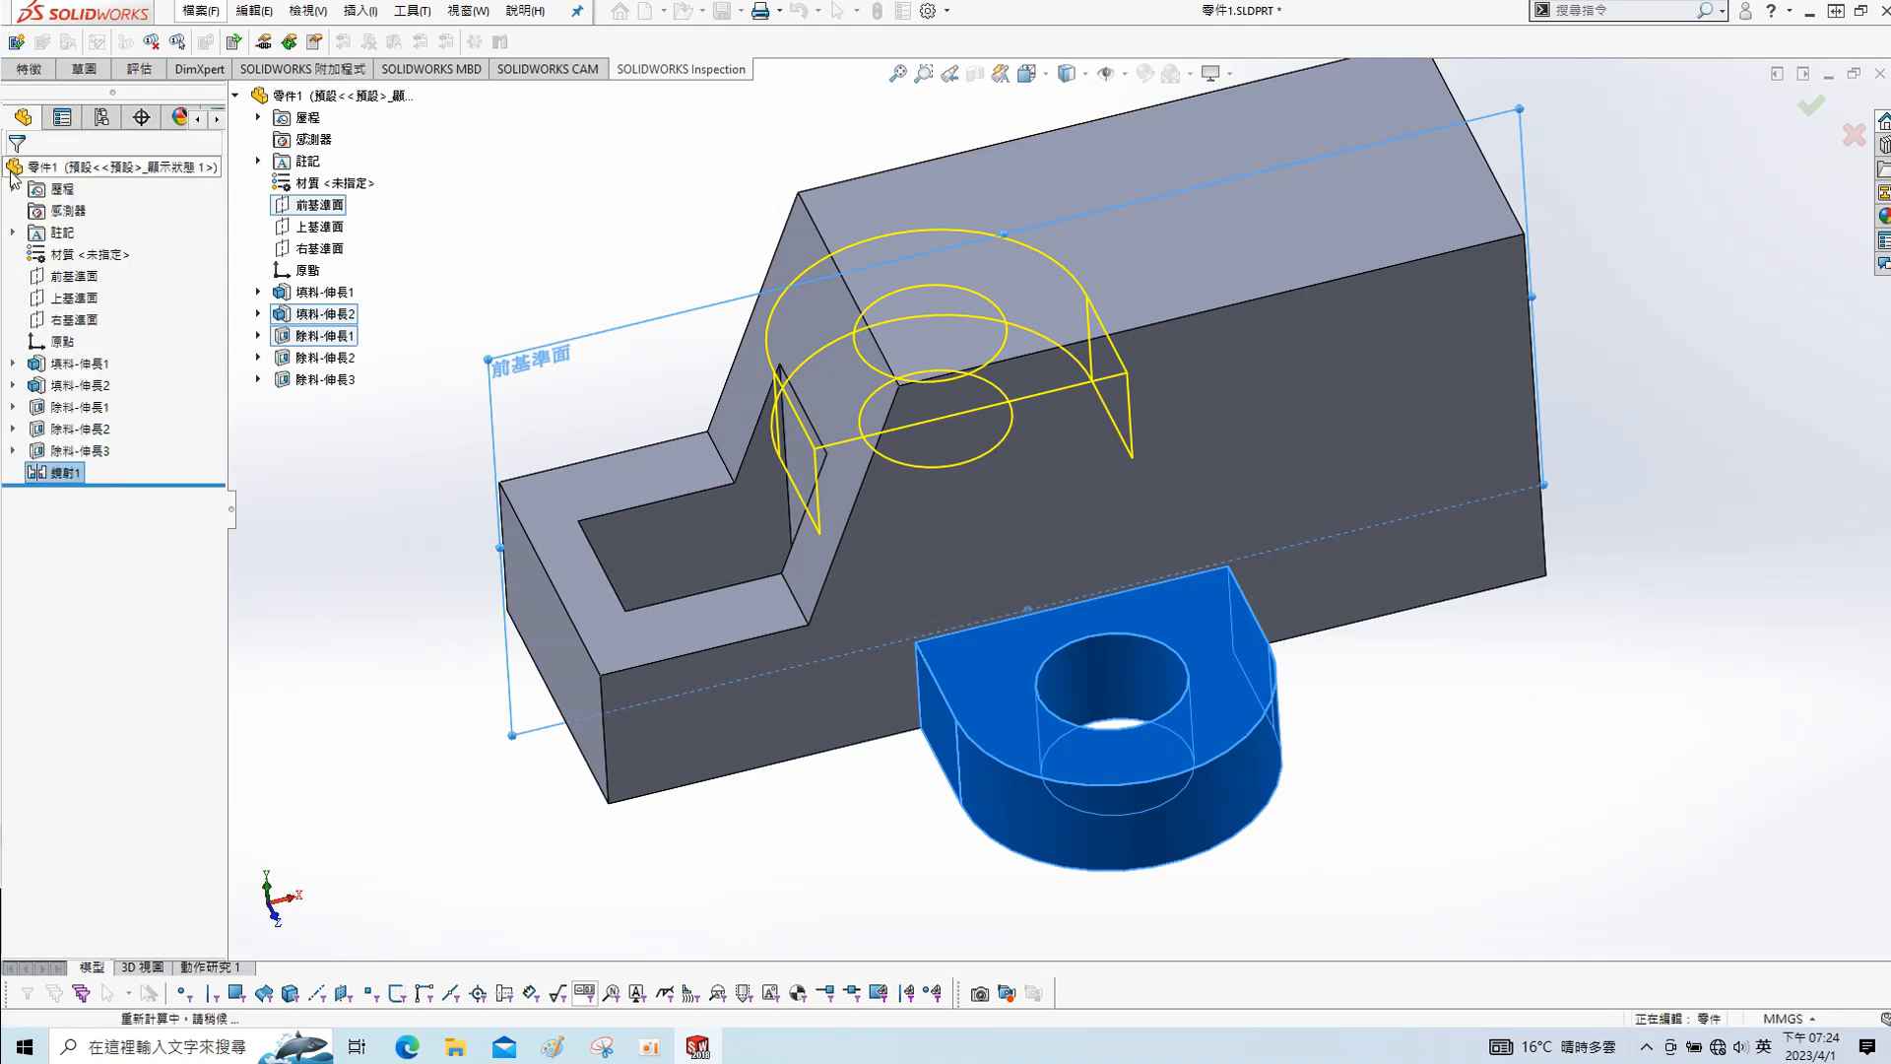
- Mirror the sloped corner cut about the Right Plane to the block's opposite end
left_click(86, 427)
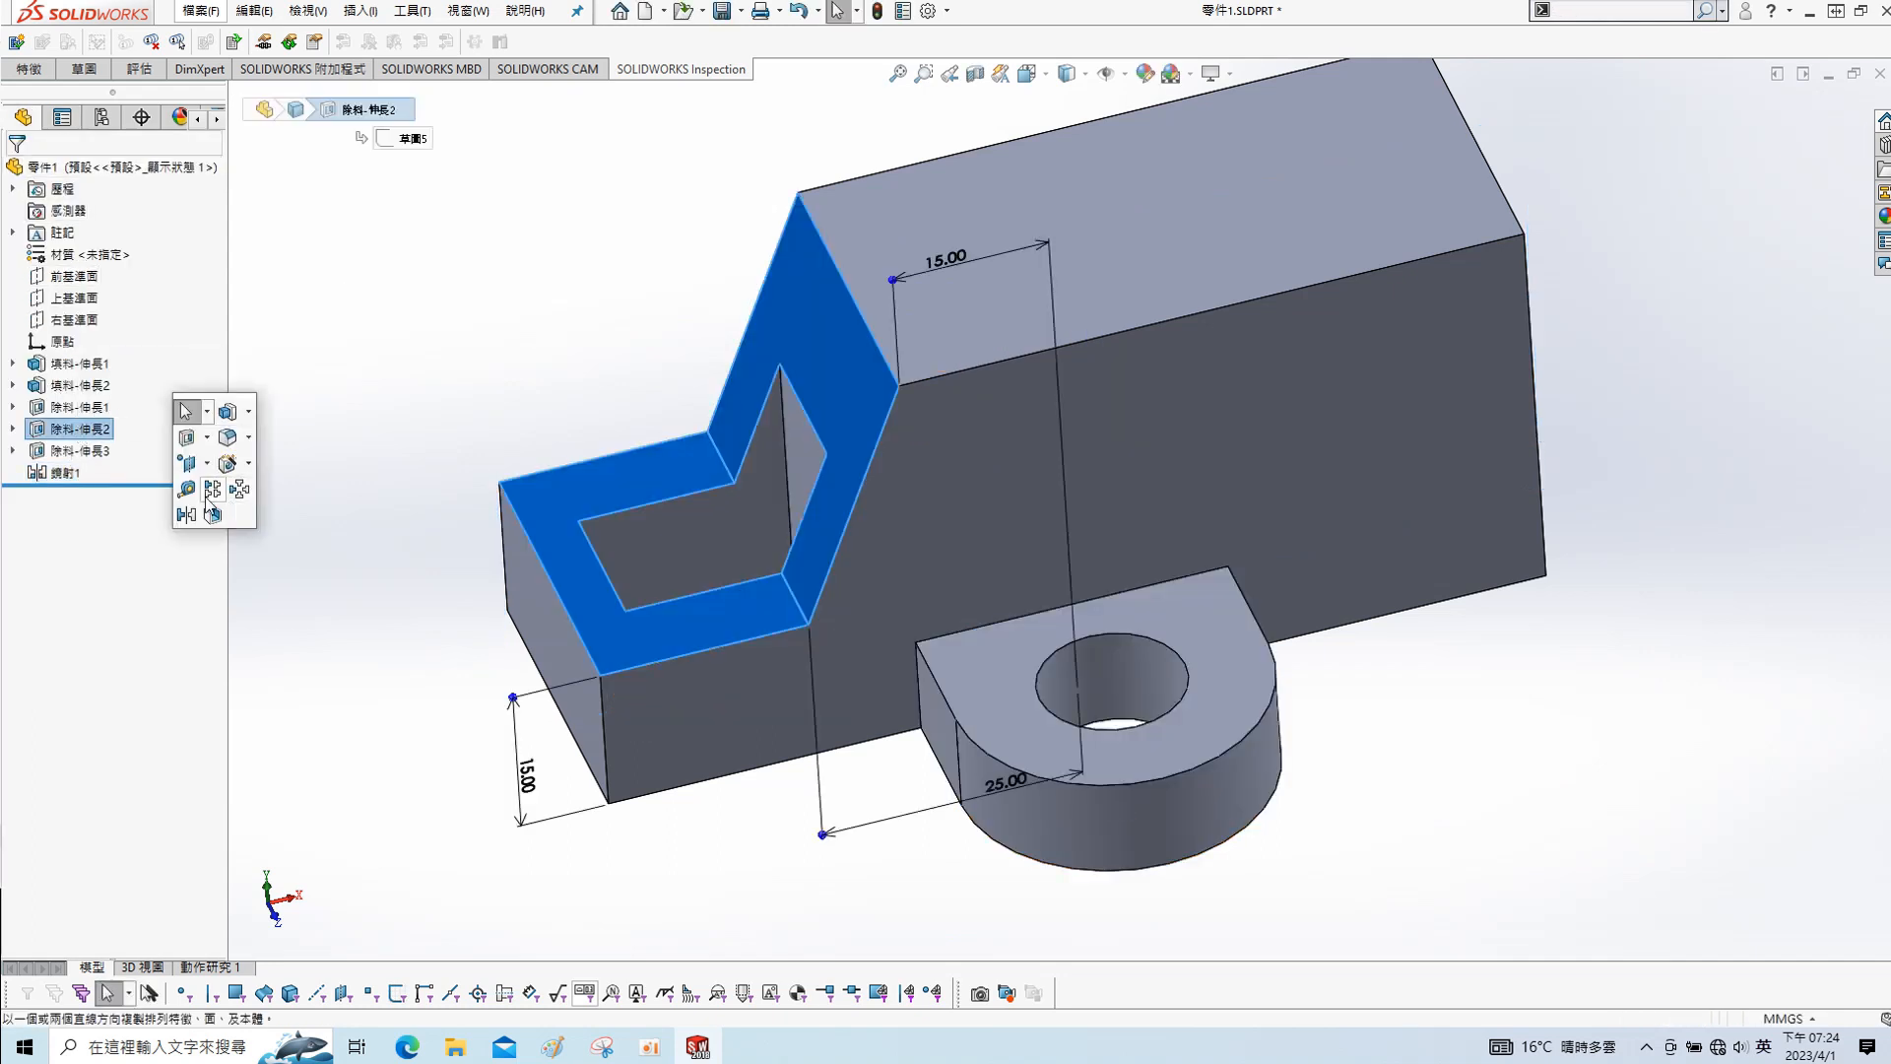
key("Return")
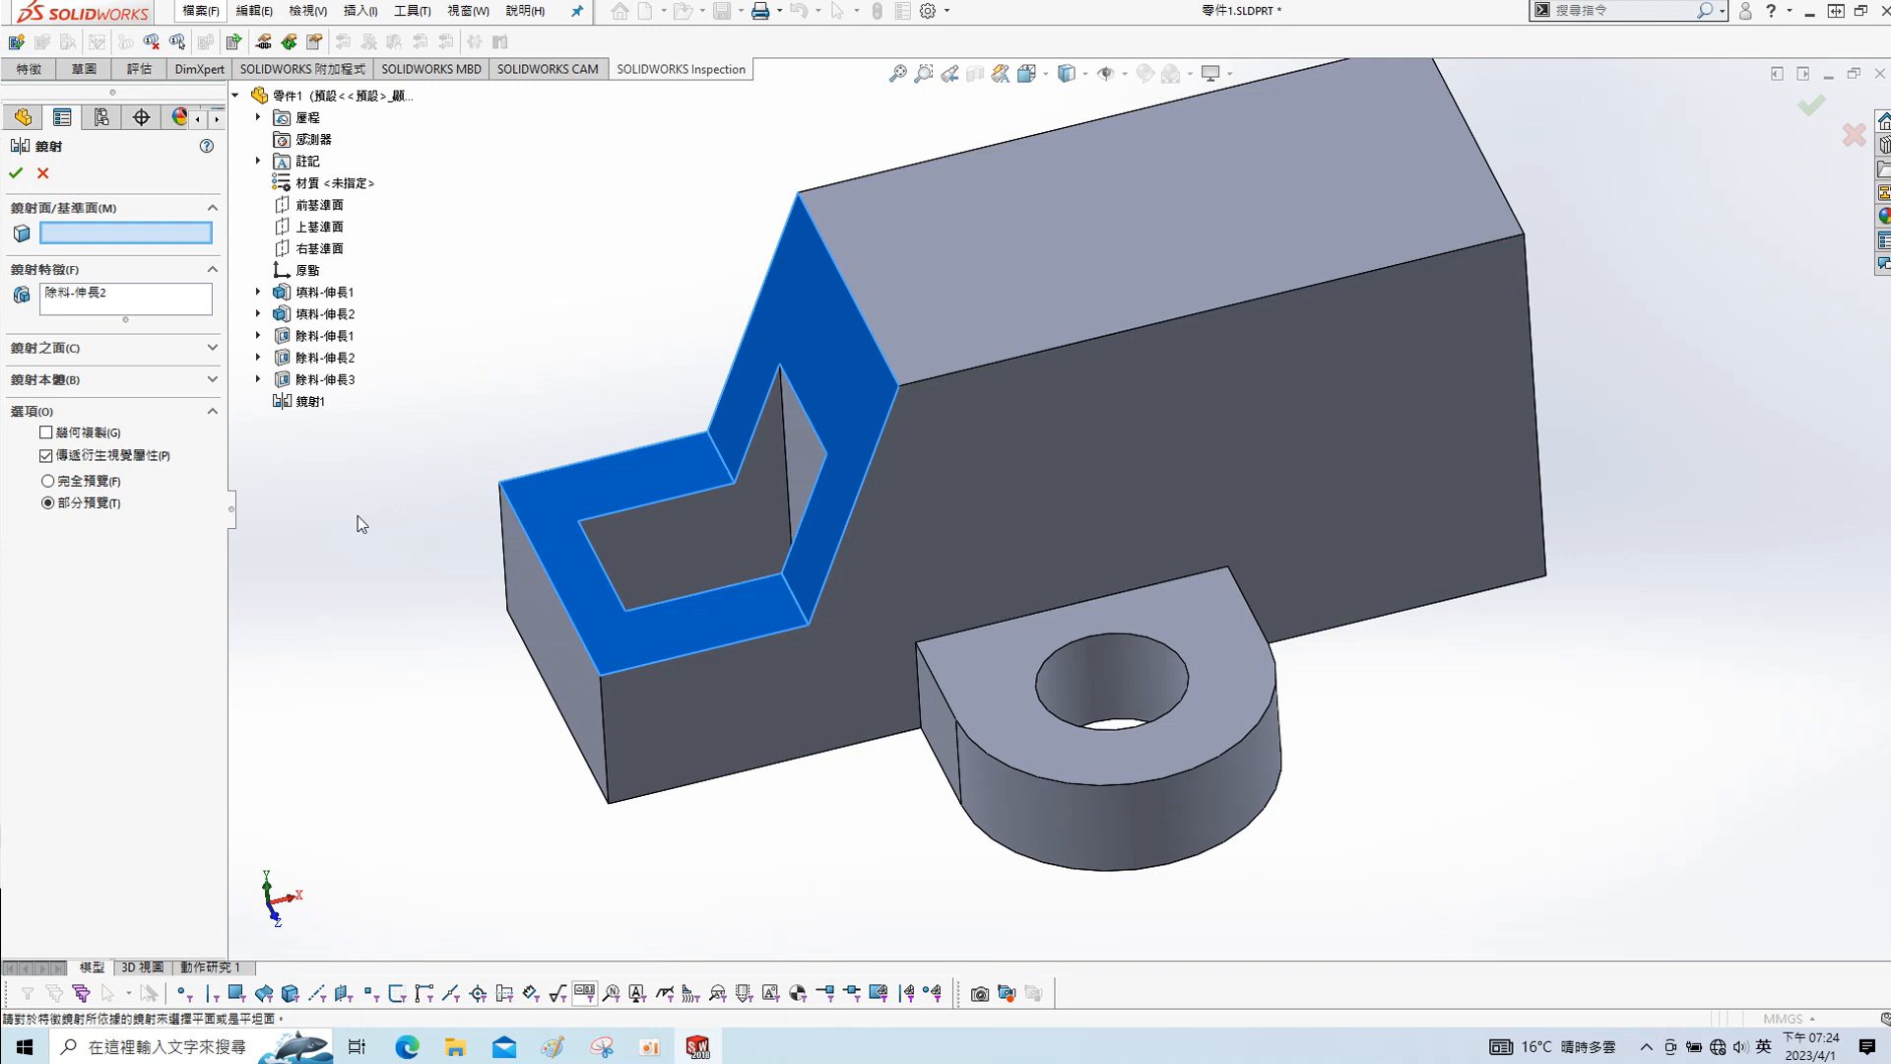
left_click(318, 249)
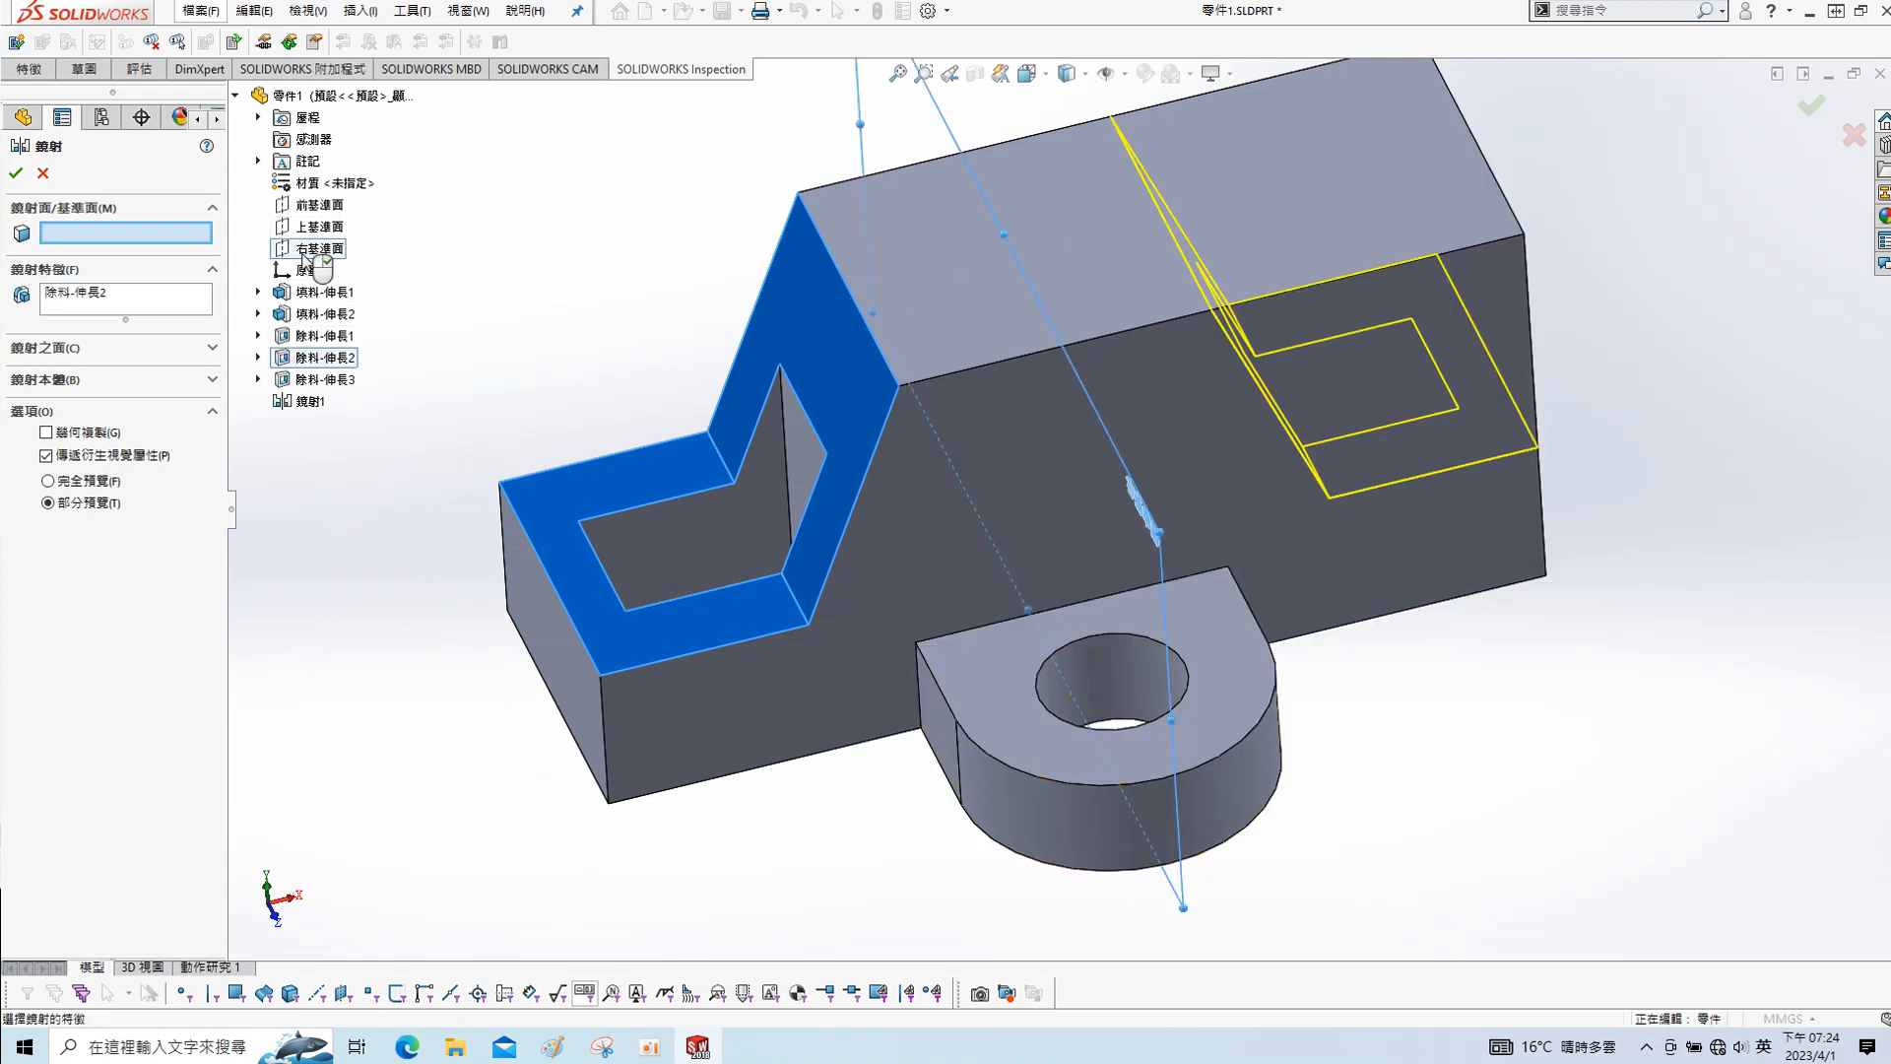
left_click(17, 174)
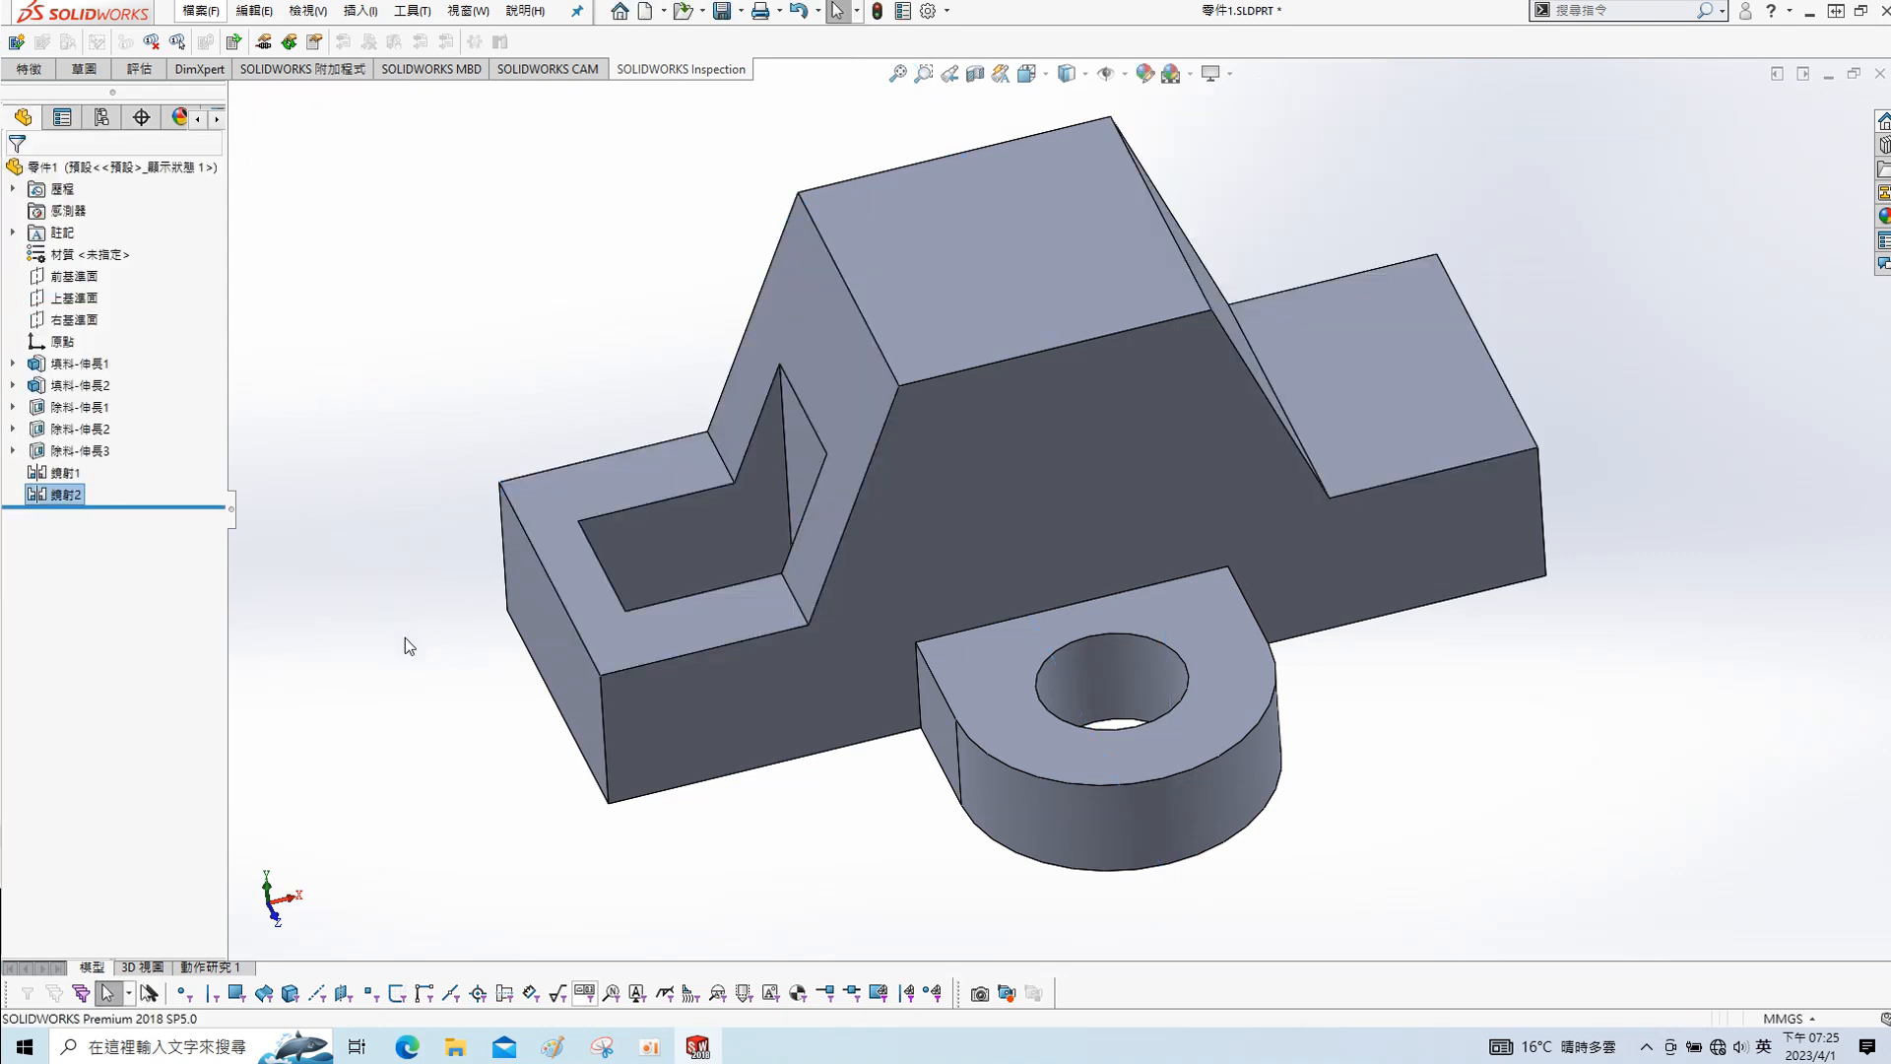
- Edit the sloped cut's mirror feature to include the rectangular through cut as well
right_click(64, 500)
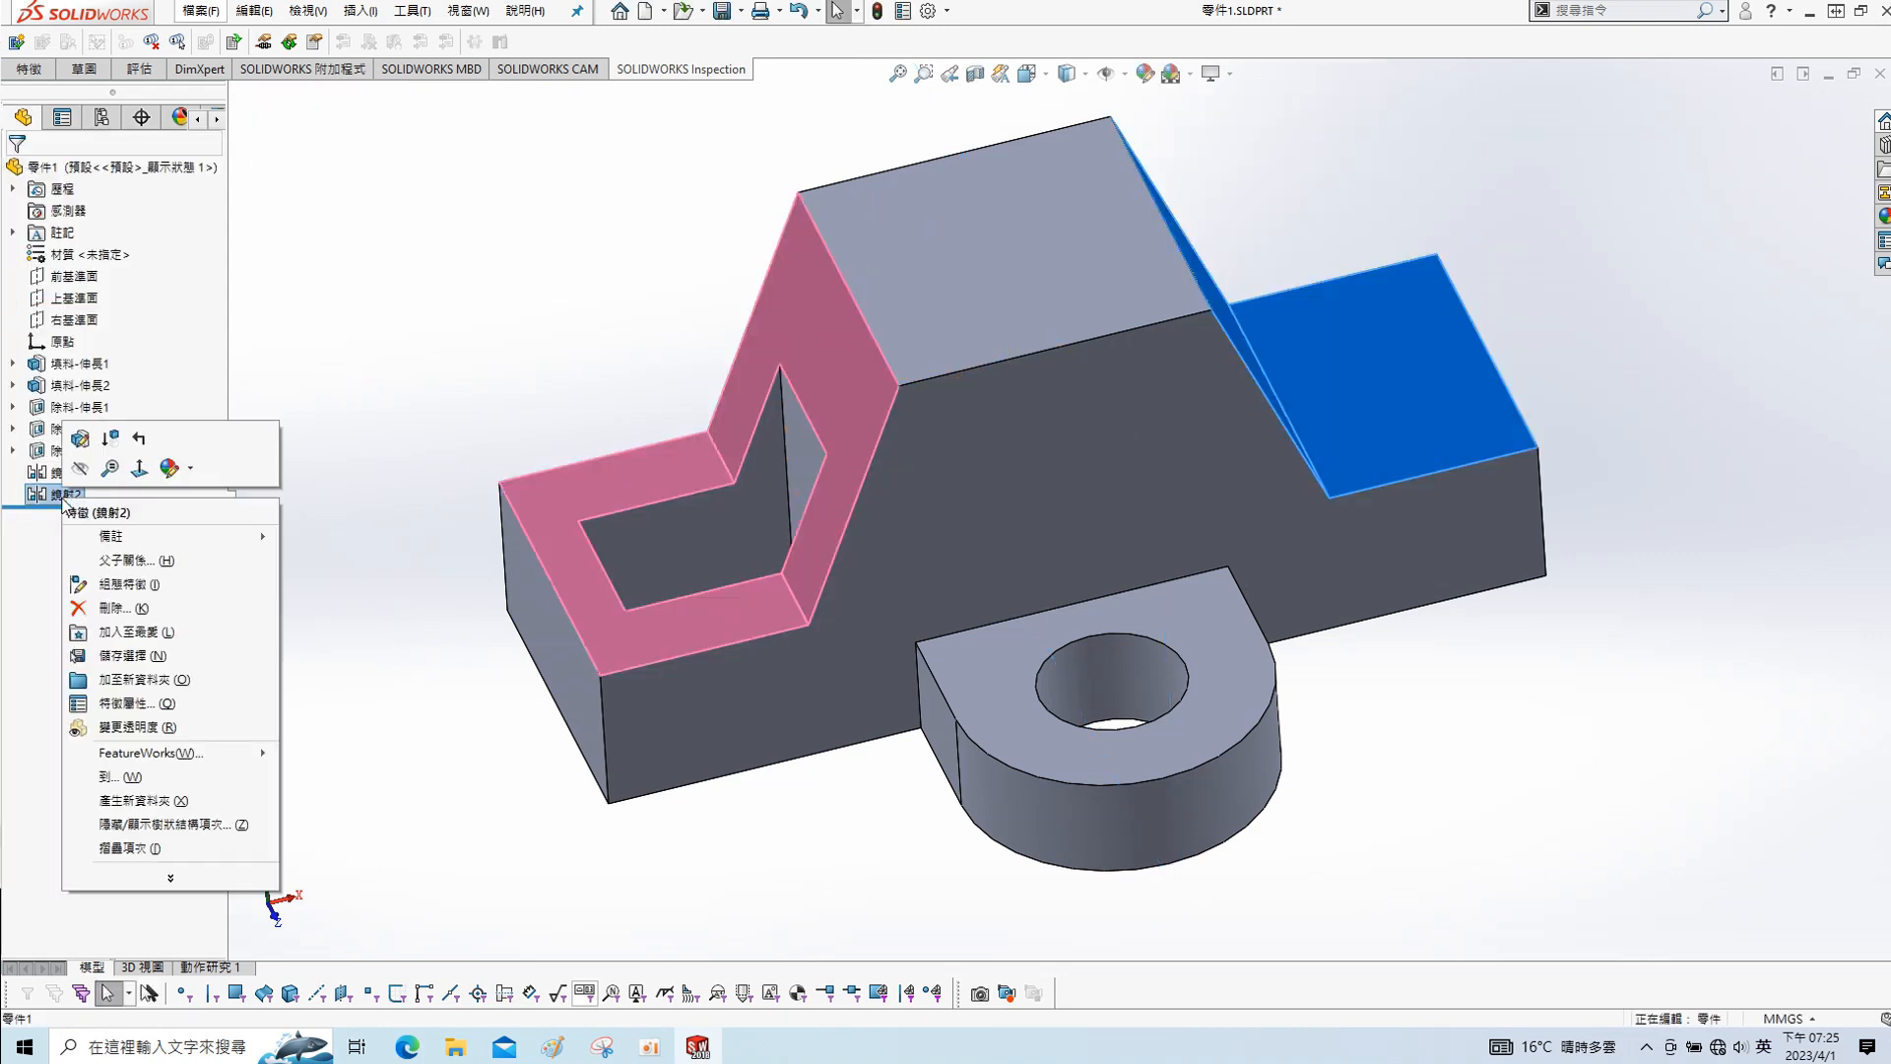
left_click(102, 453)
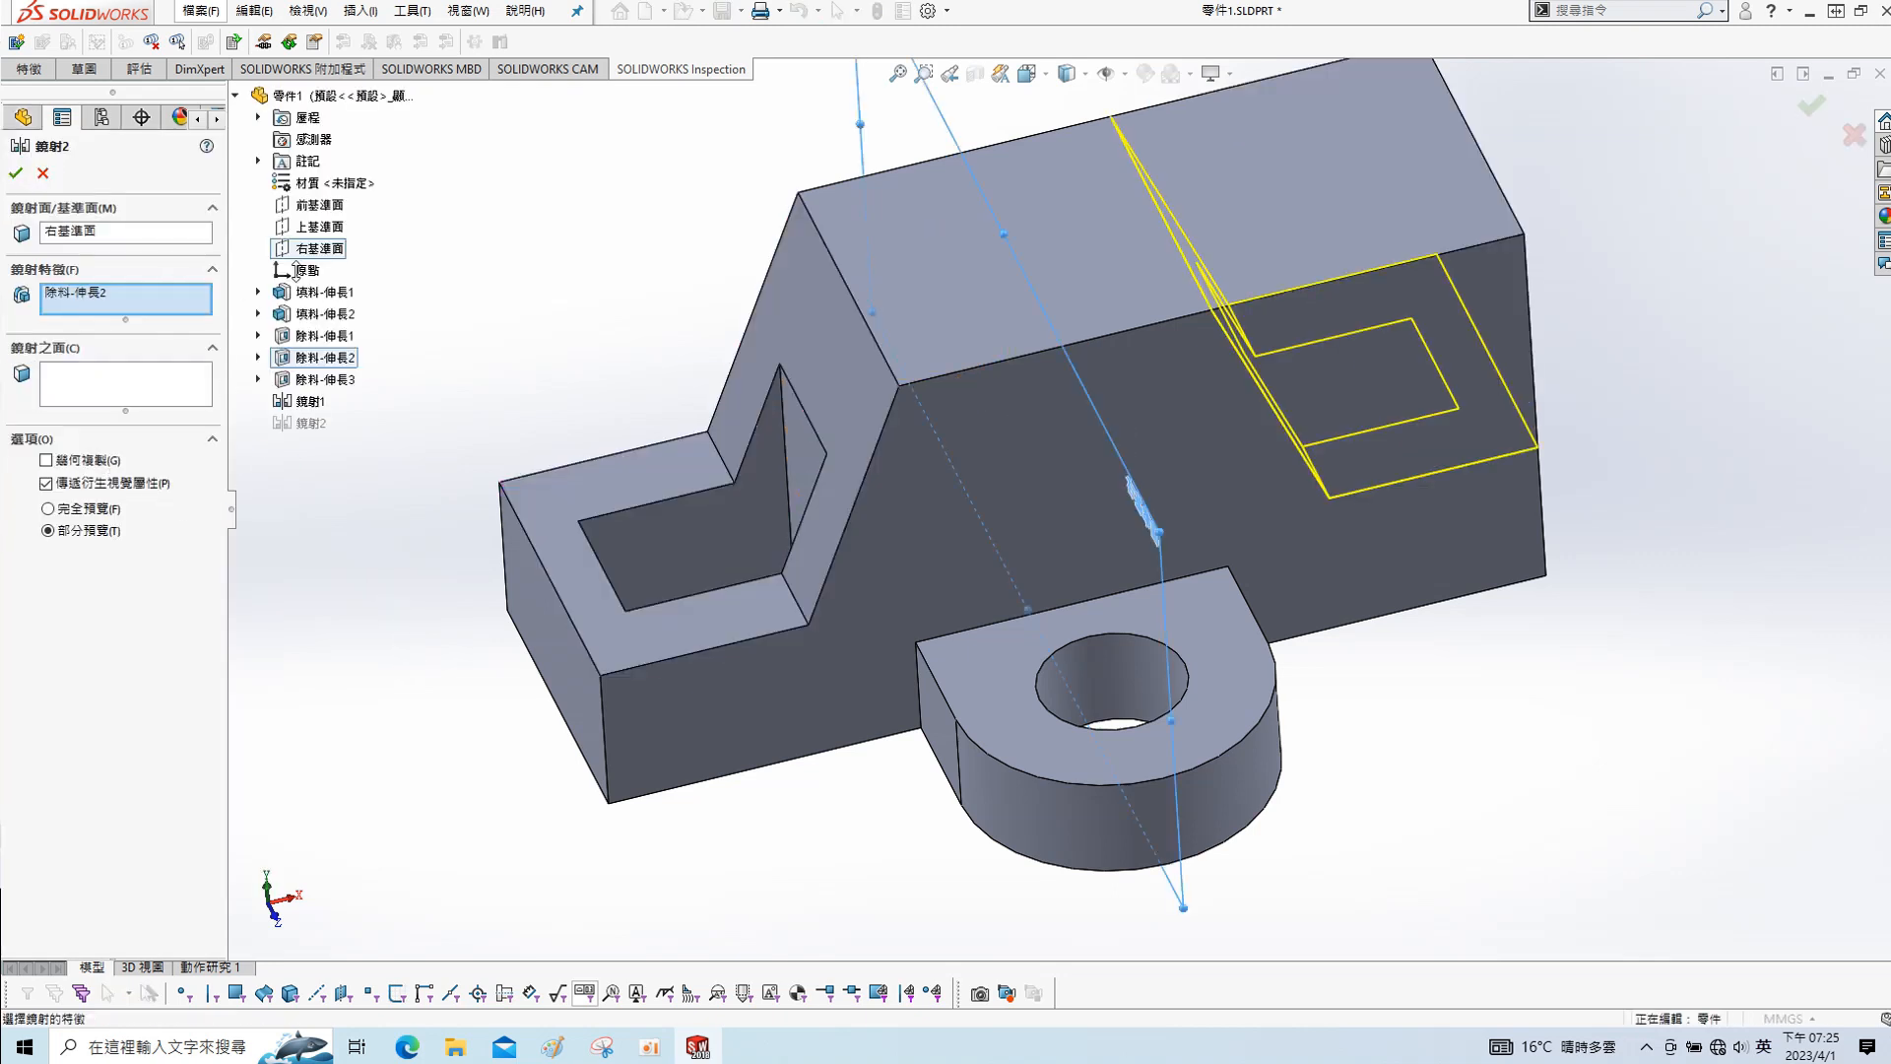
left_click(689, 542)
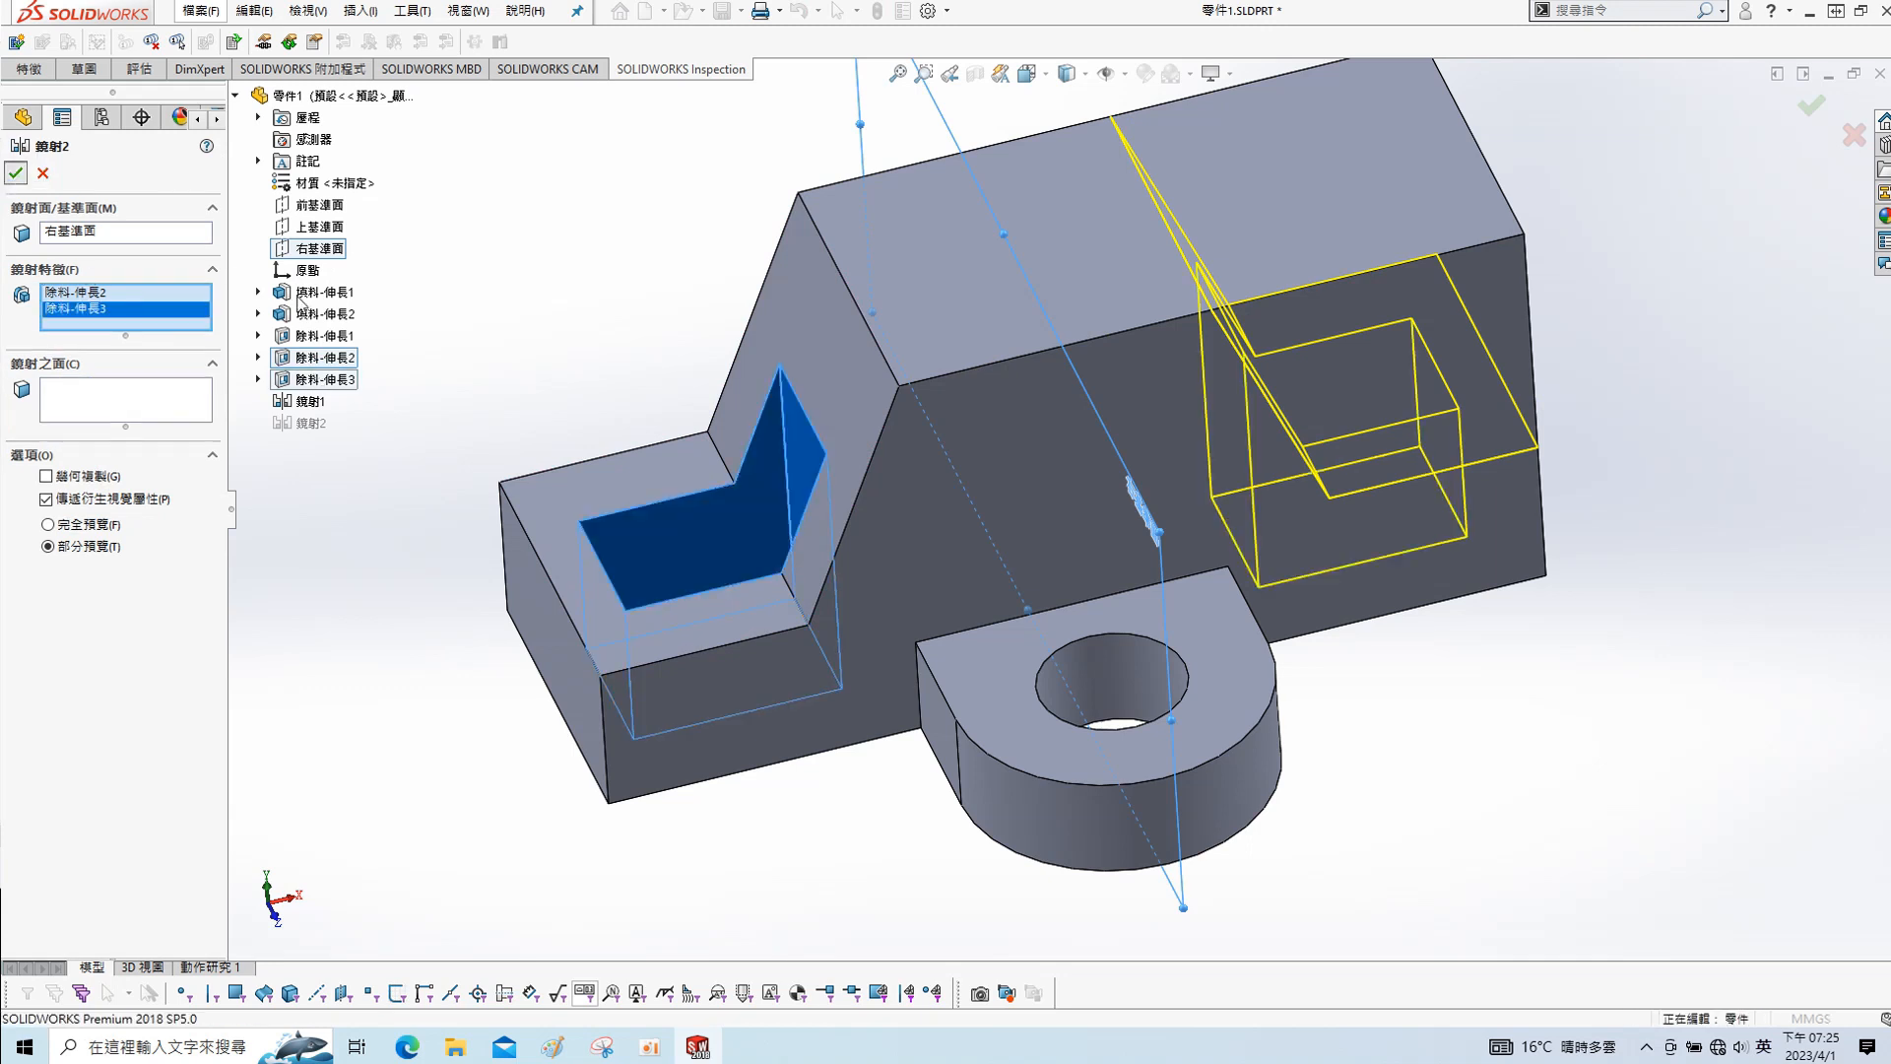
left_click(15, 172)
- Start a sketch on the block's top face and draw a circle about 12.5 mm in diameter centred on the origin
left_click(996, 275)
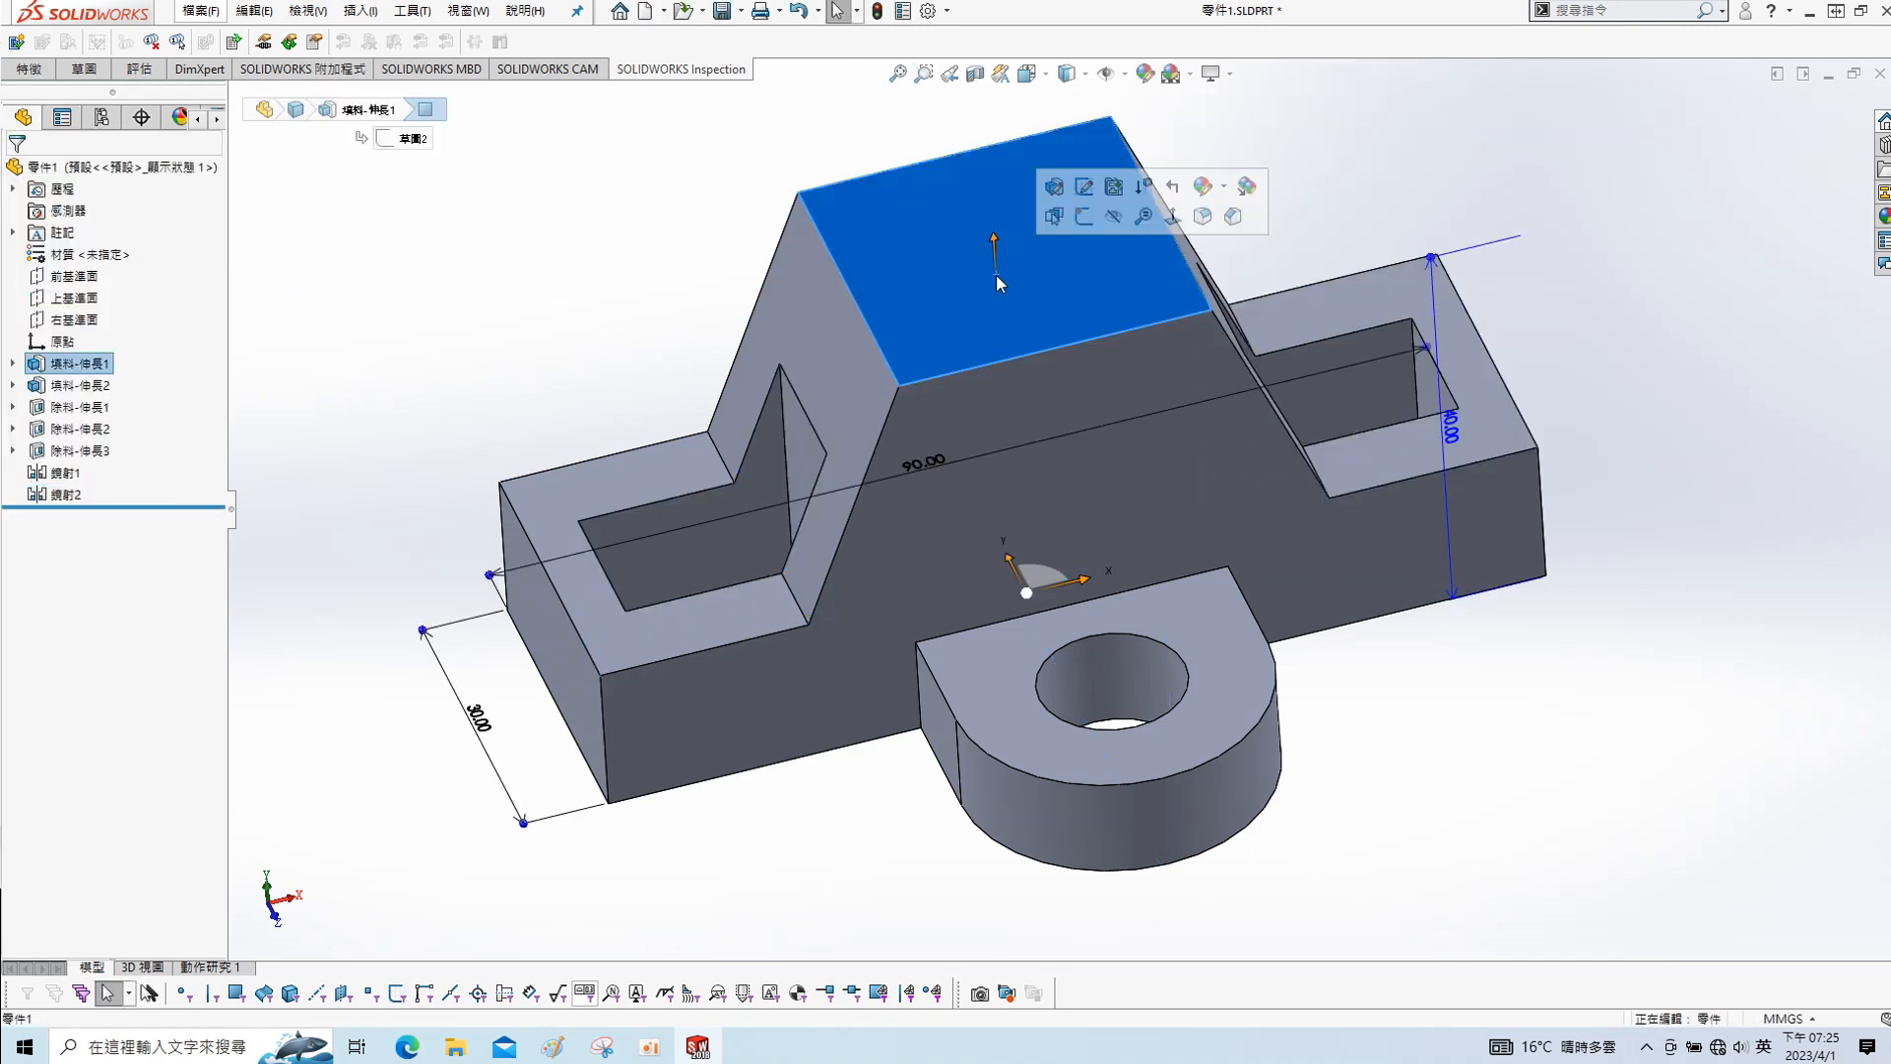
left_click(1081, 187)
key("s")
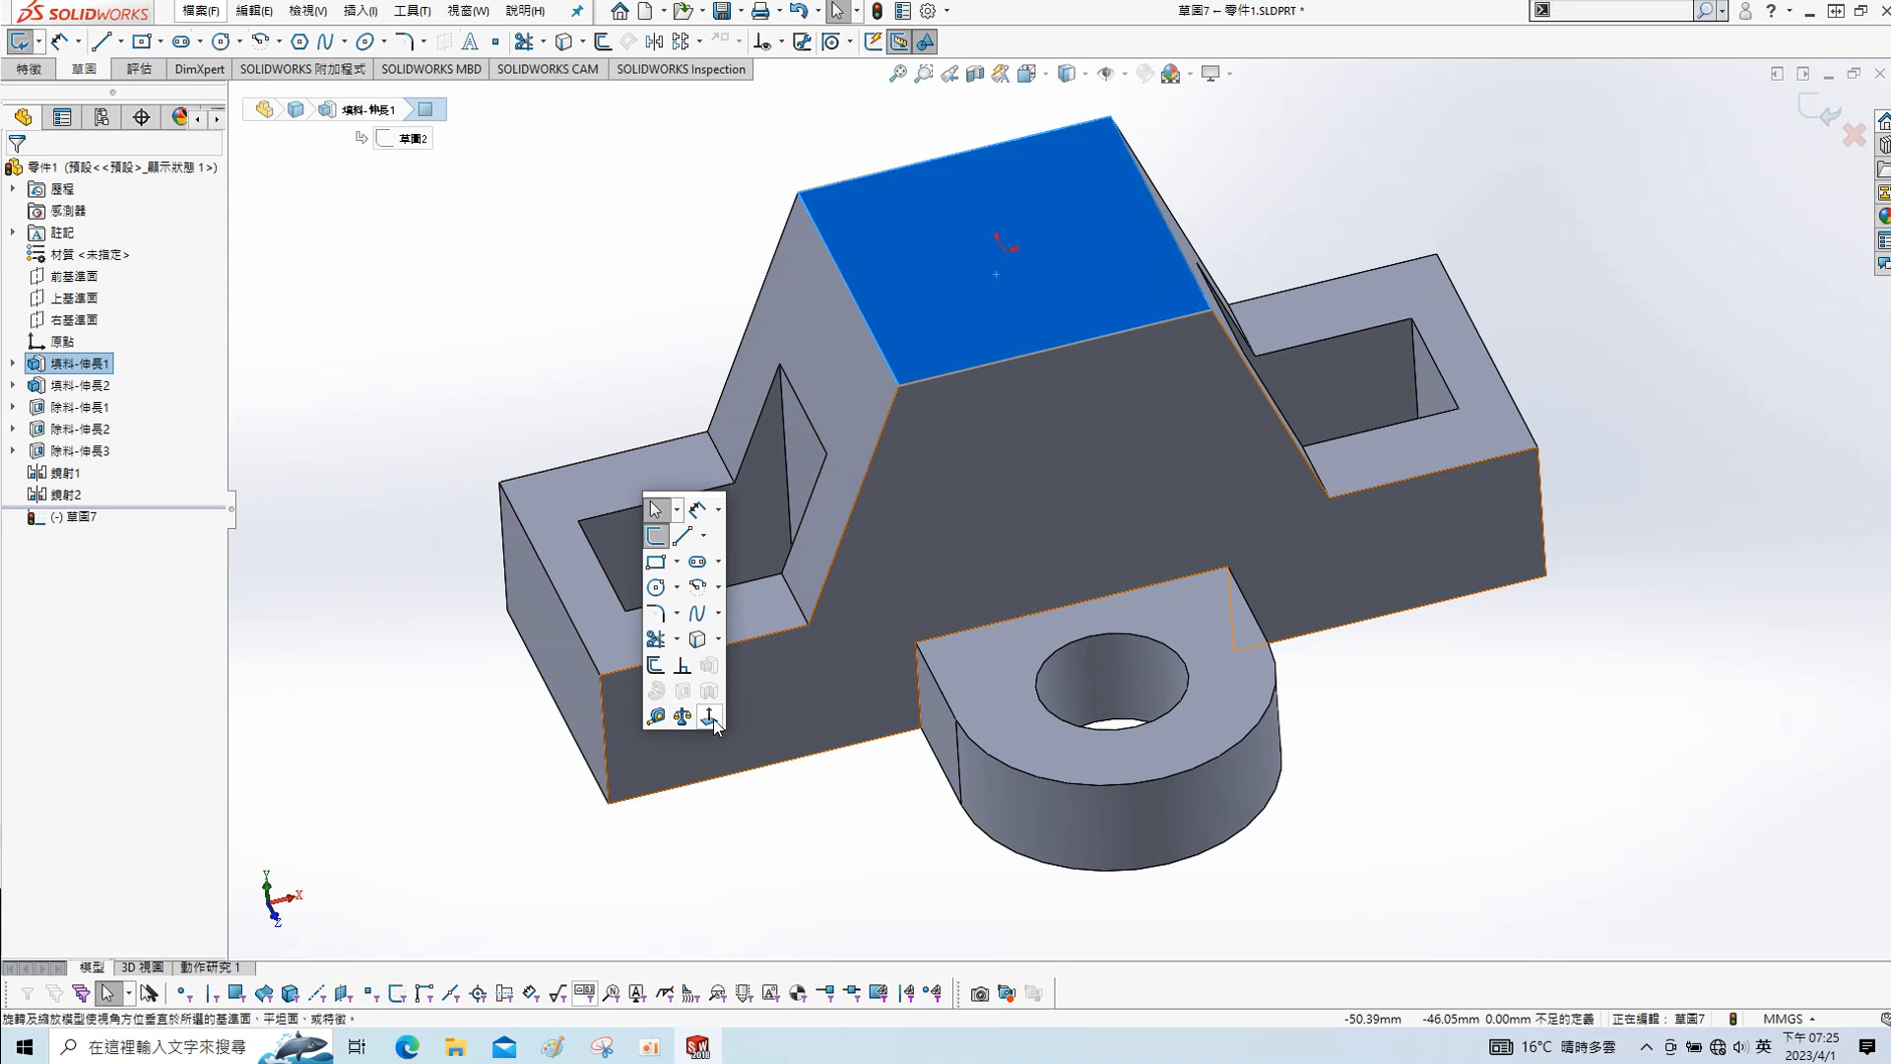
key("ctrl+8")
key("s")
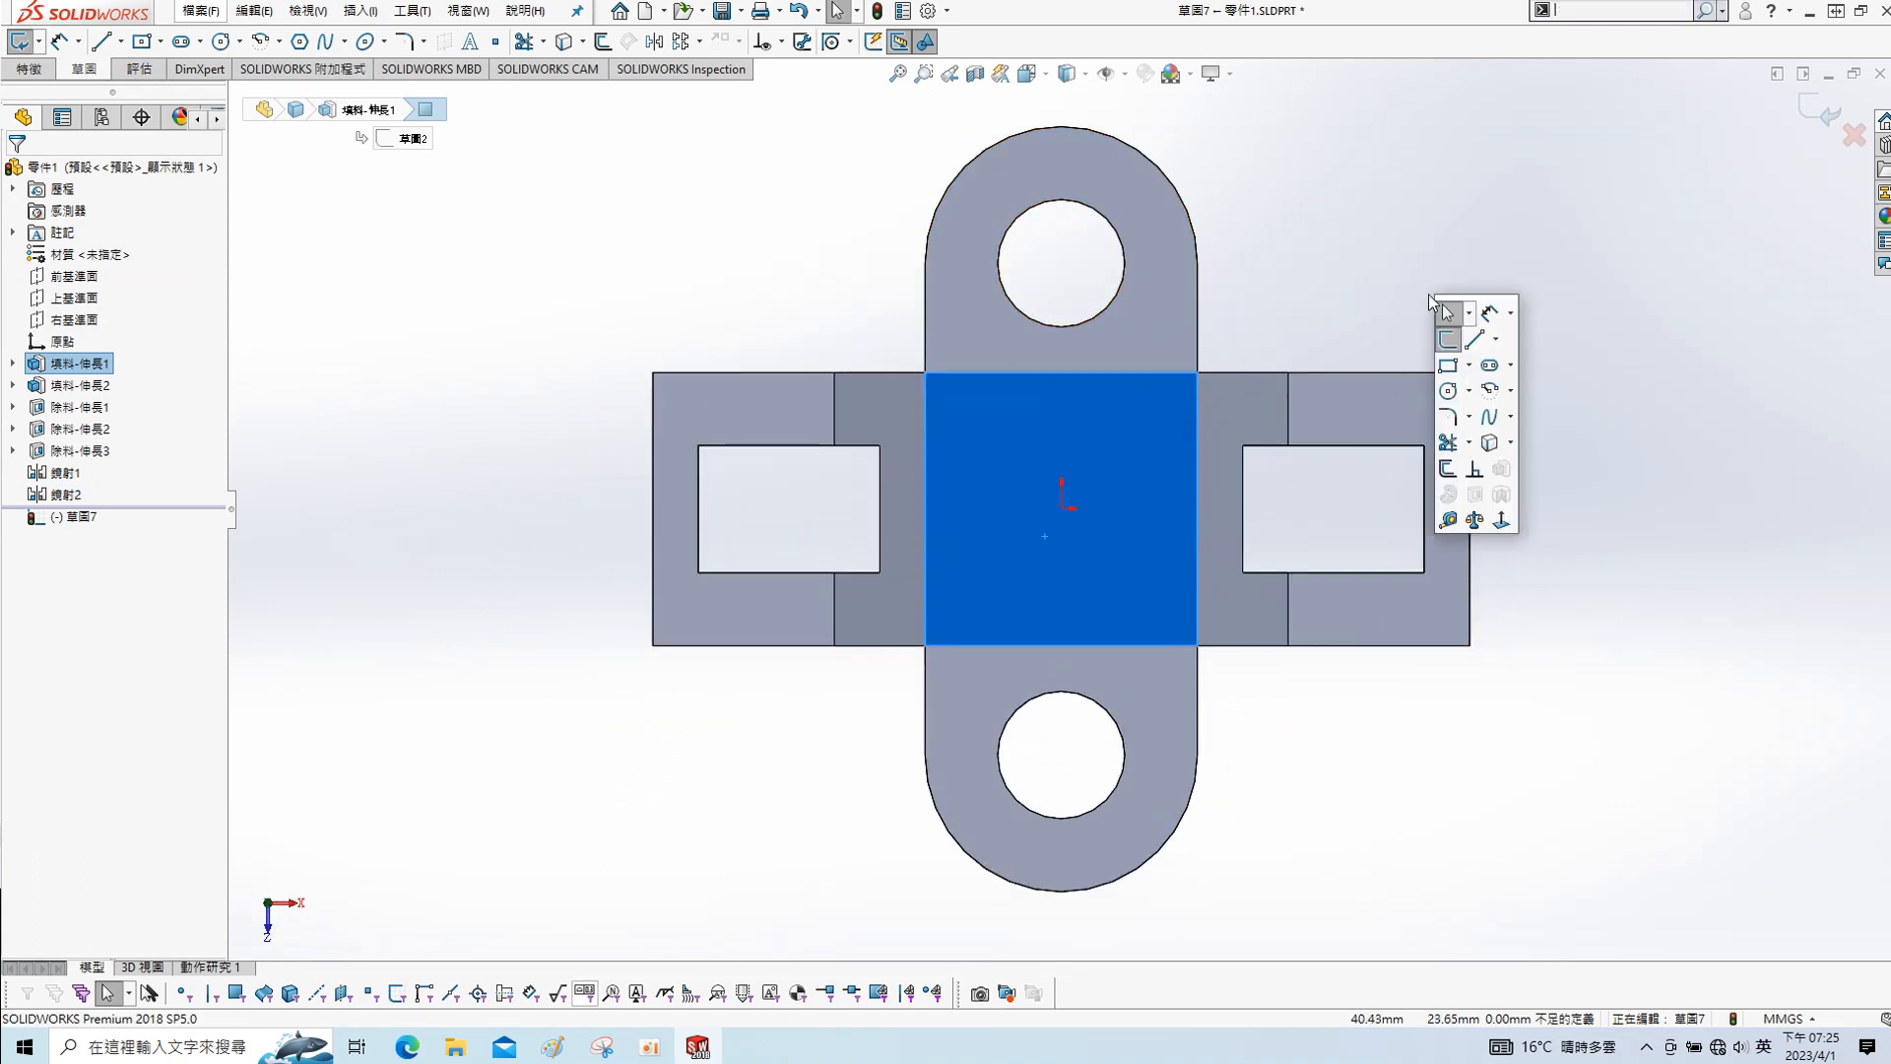
left_click(1446, 391)
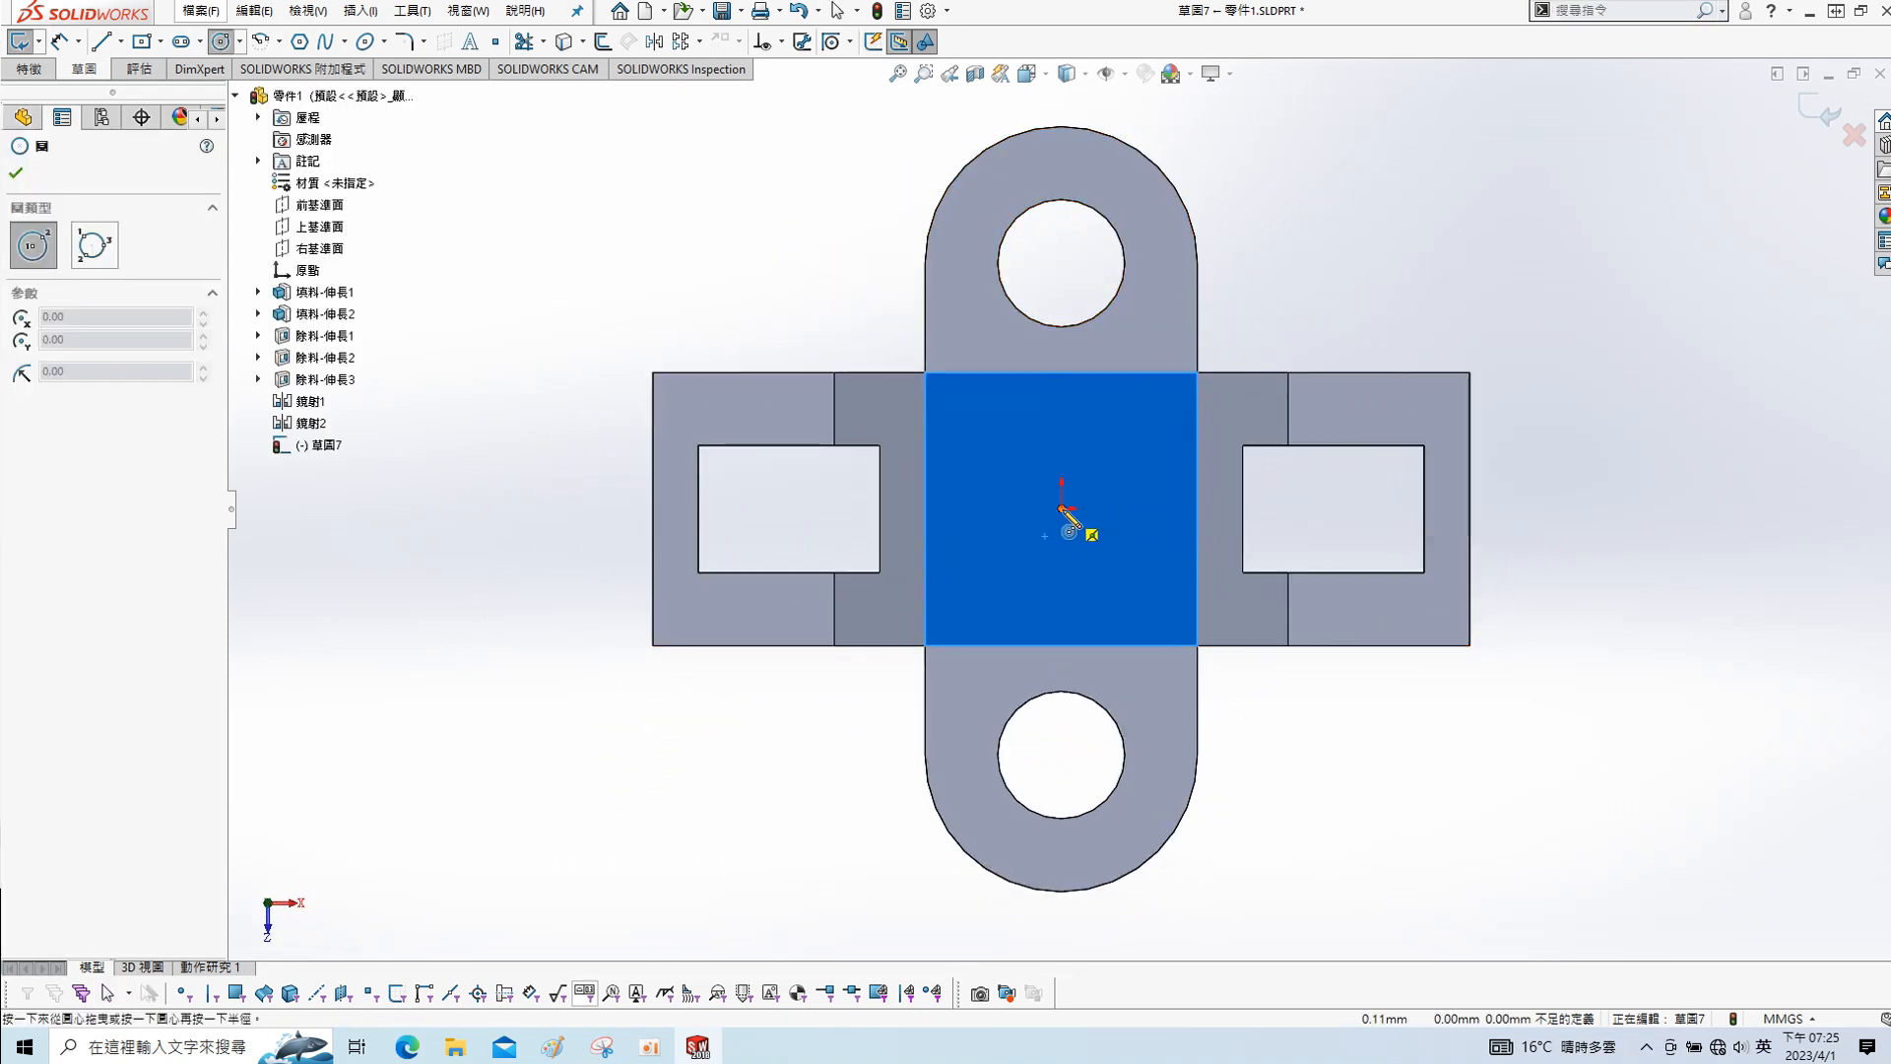
left_click(1061, 509)
left_click(1109, 542)
- Dimension the circle's diameter as 14 mm
key("s")
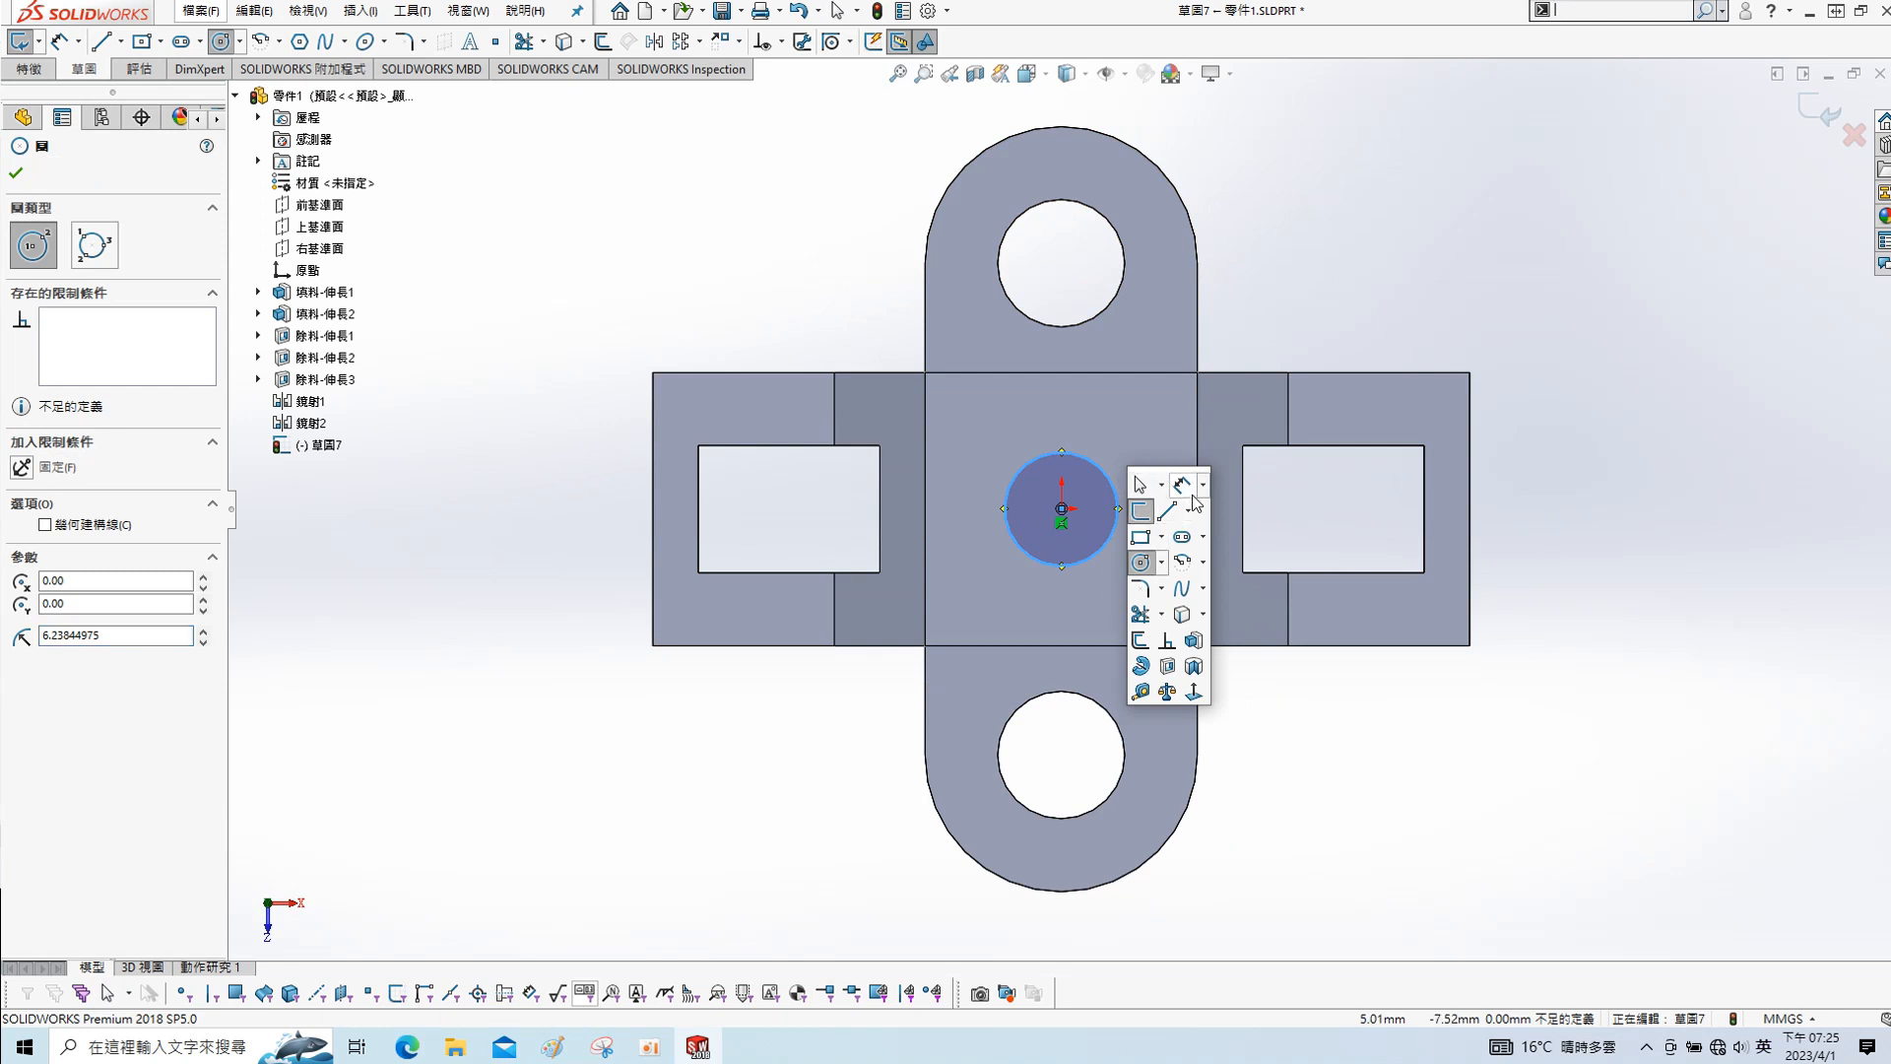
left_click(1186, 489)
left_click(1101, 468)
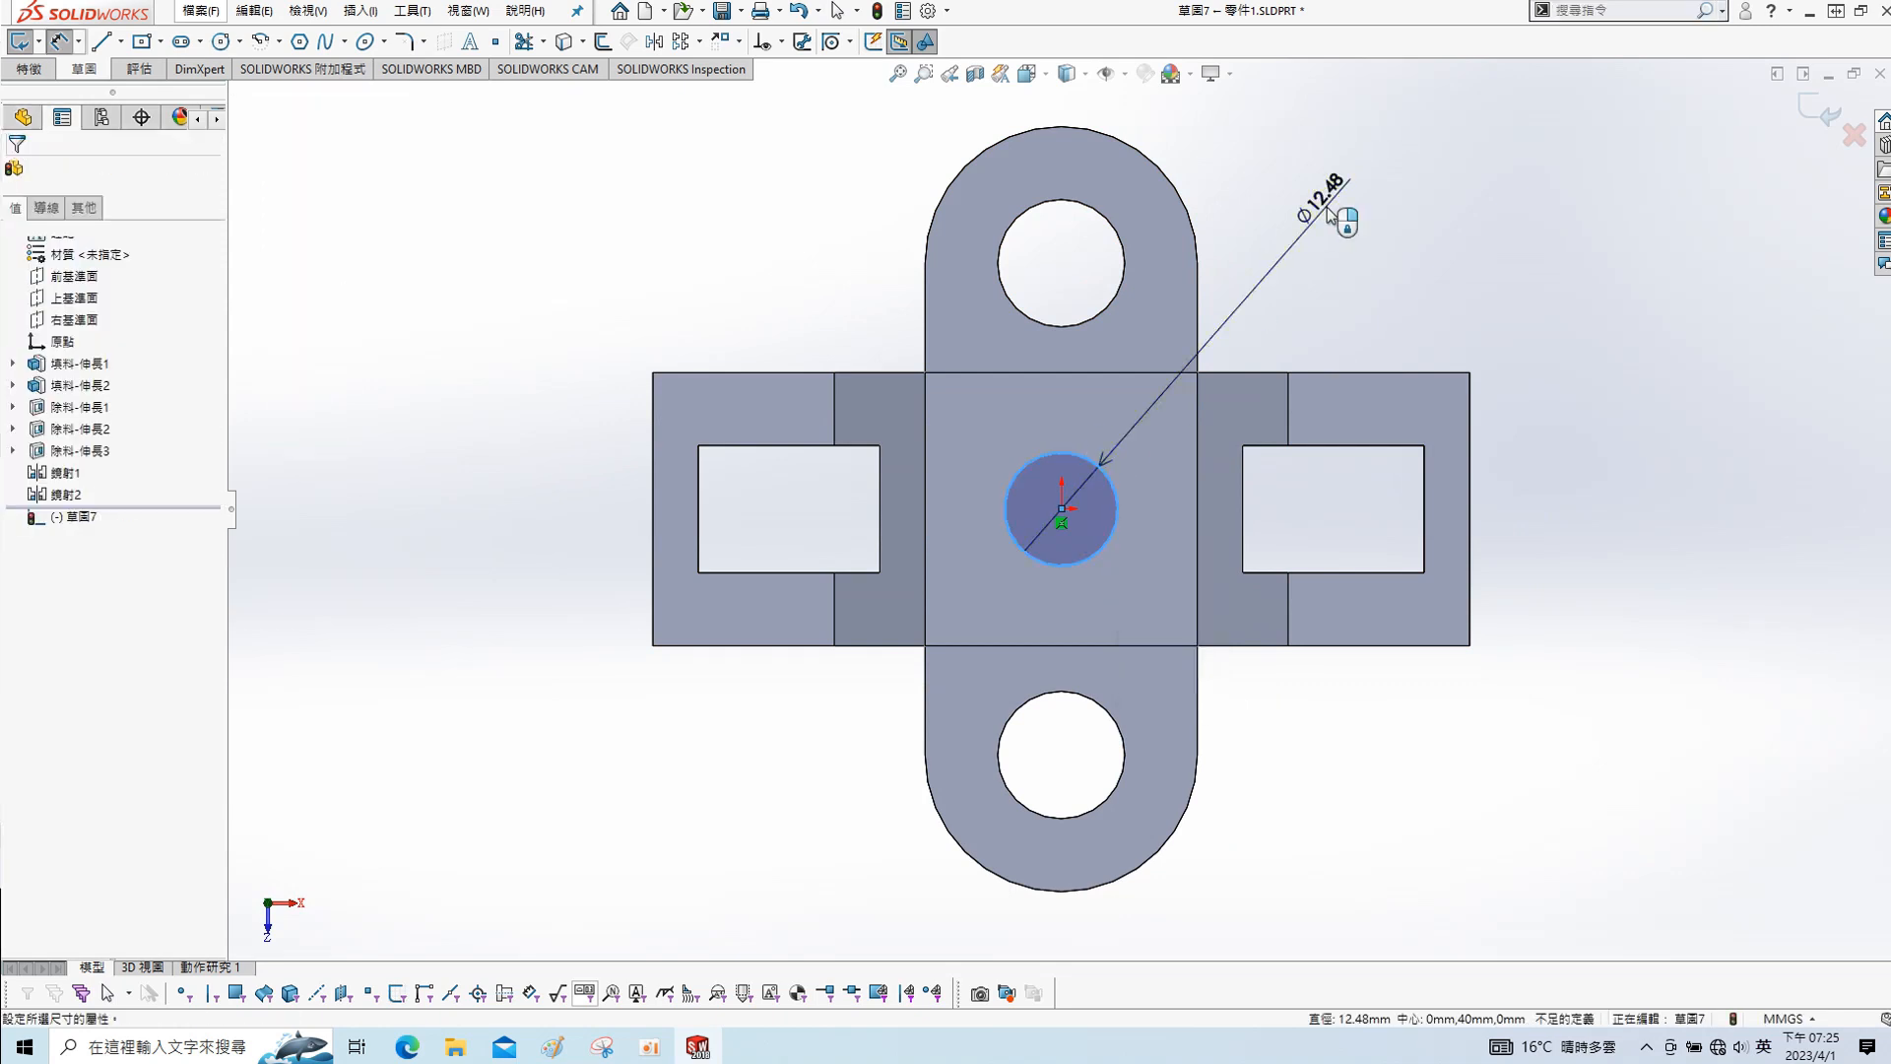
left_click(1327, 207)
type("14")
key("Return")
- Cut the 14 mm circle through the whole block with an extruded cut set to Through All
key("s")
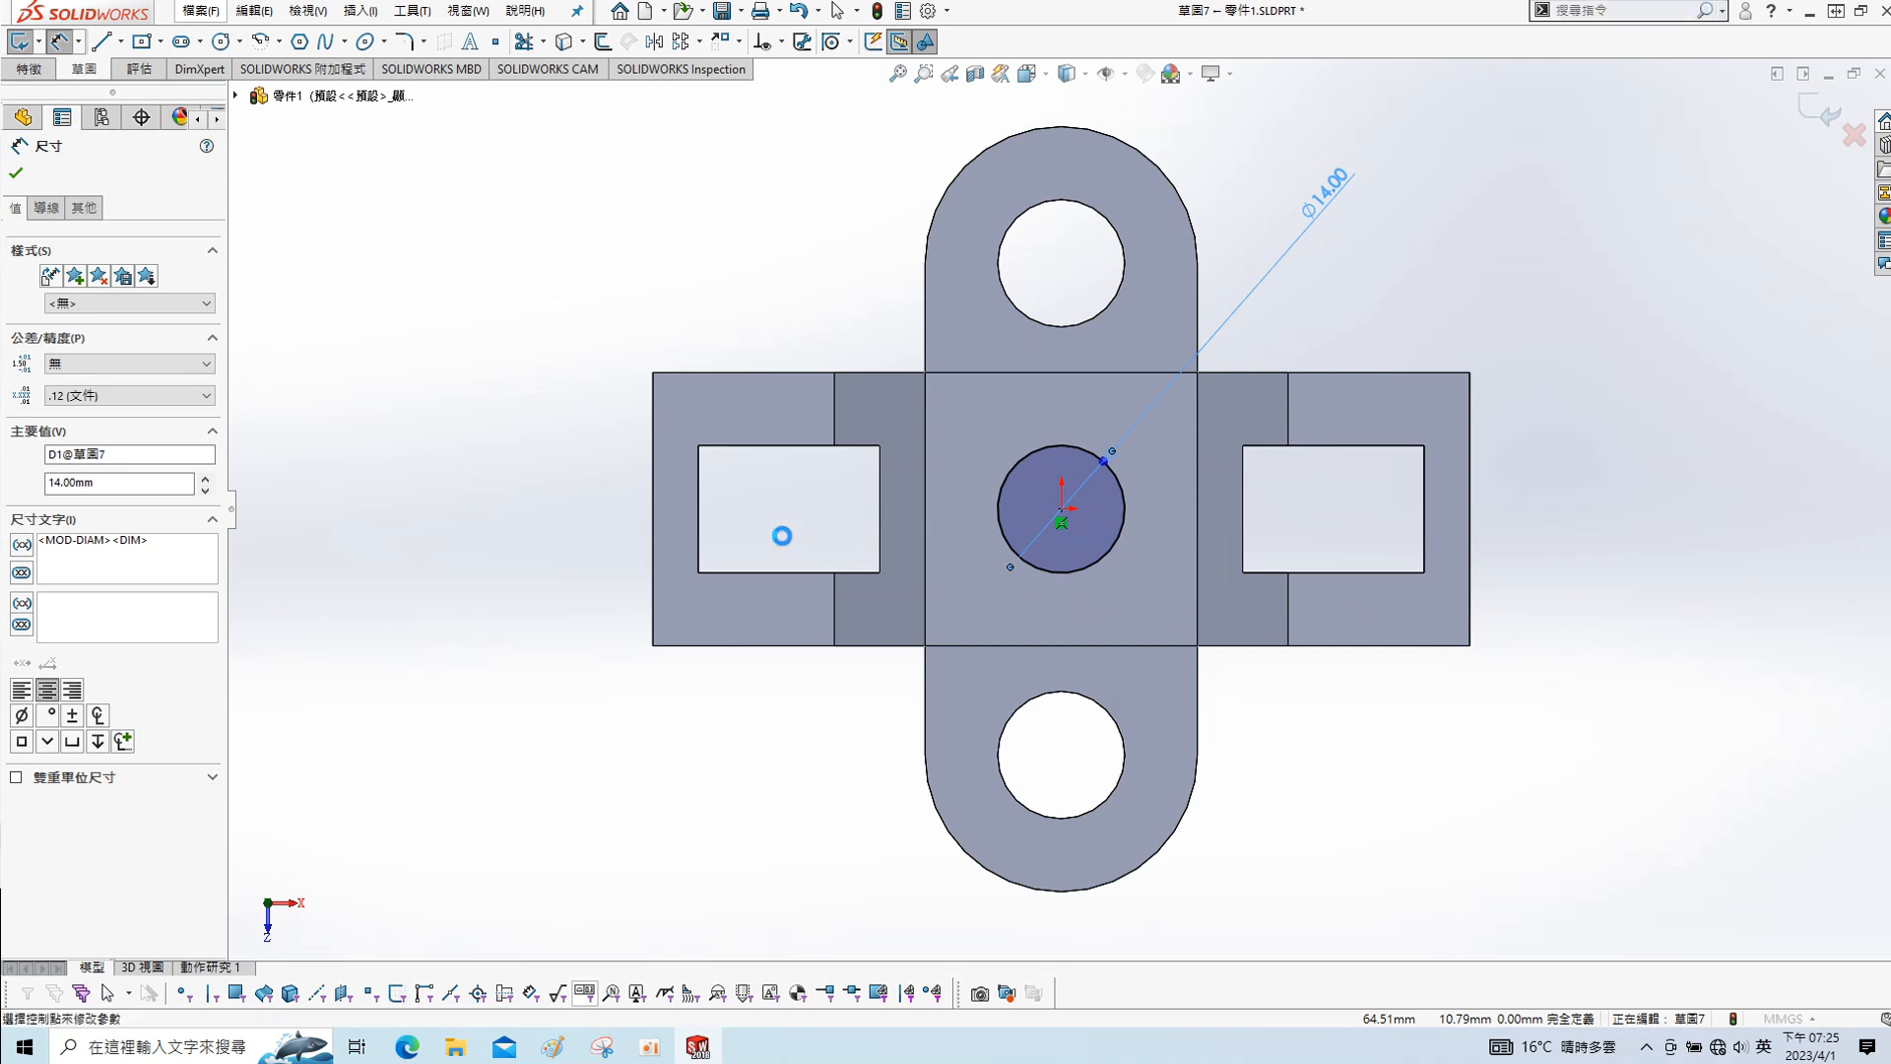
left_click(125, 291)
left_click(99, 322)
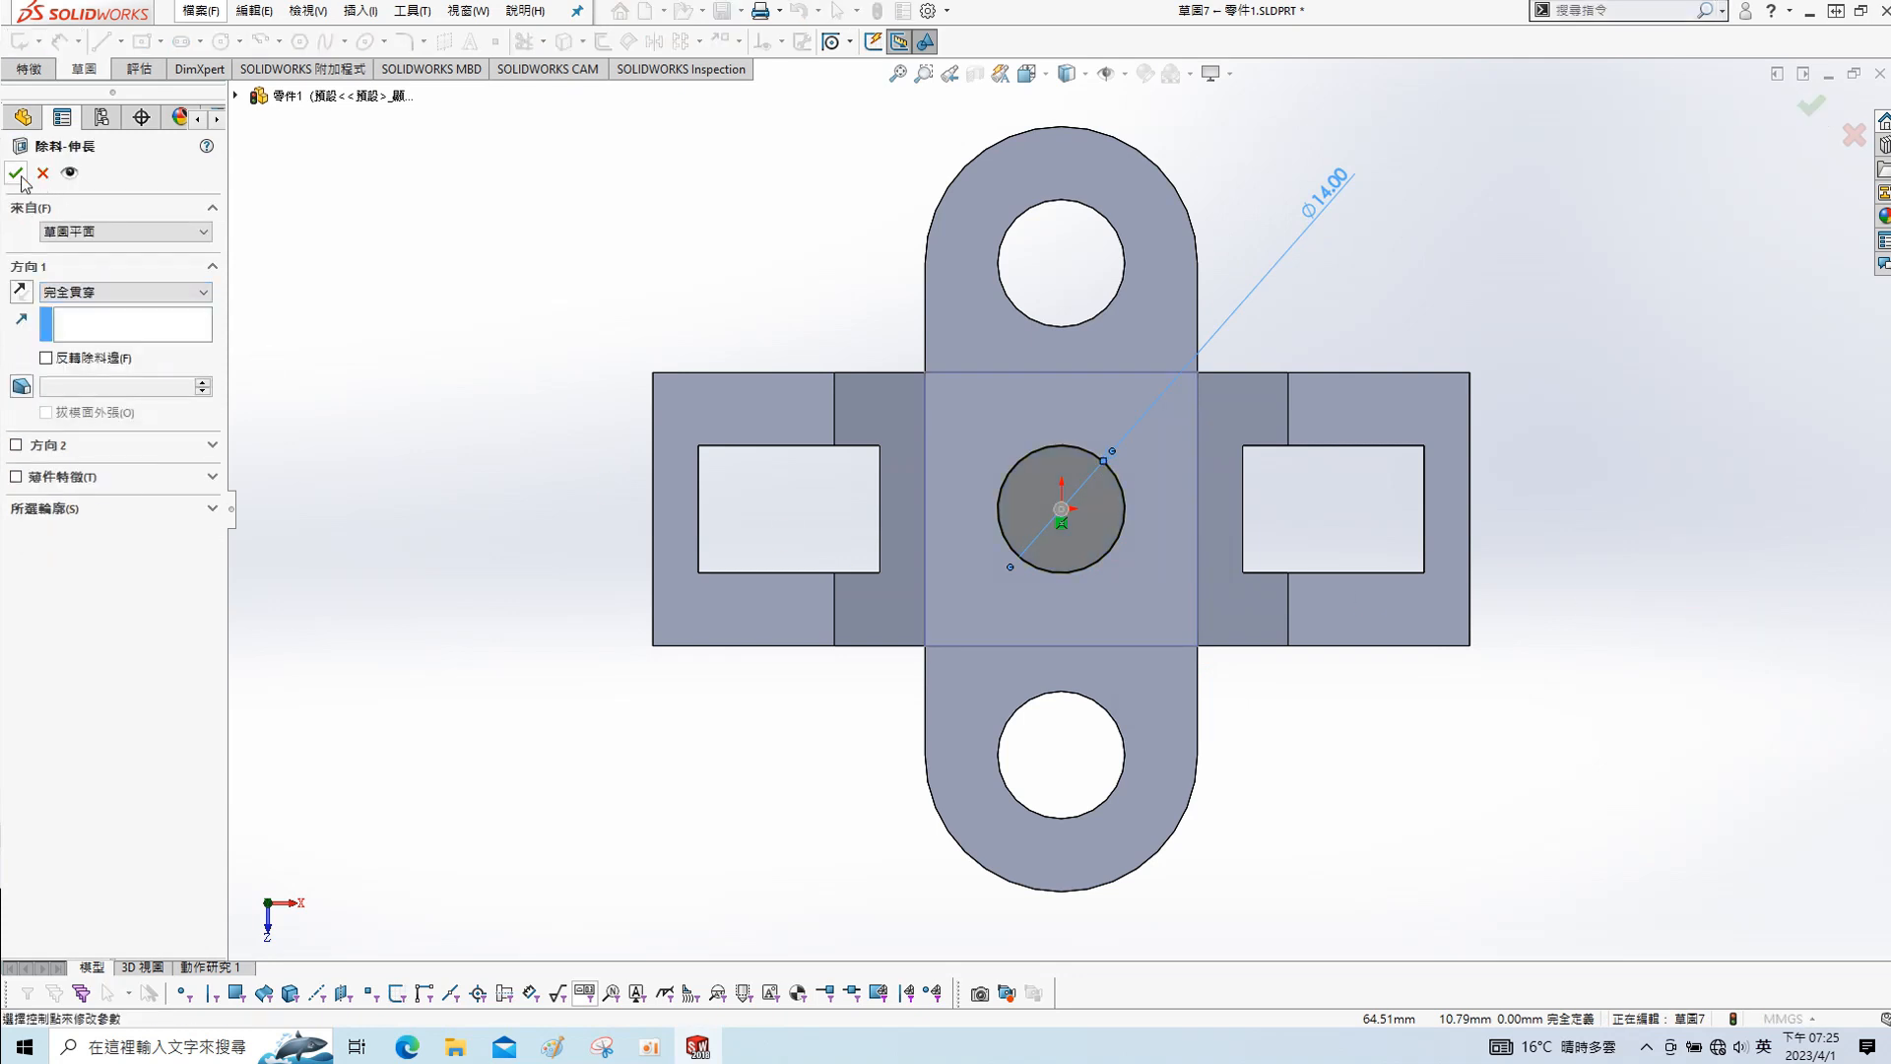
left_click(20, 178)
middle_click_drag(783, 560, 827, 386)
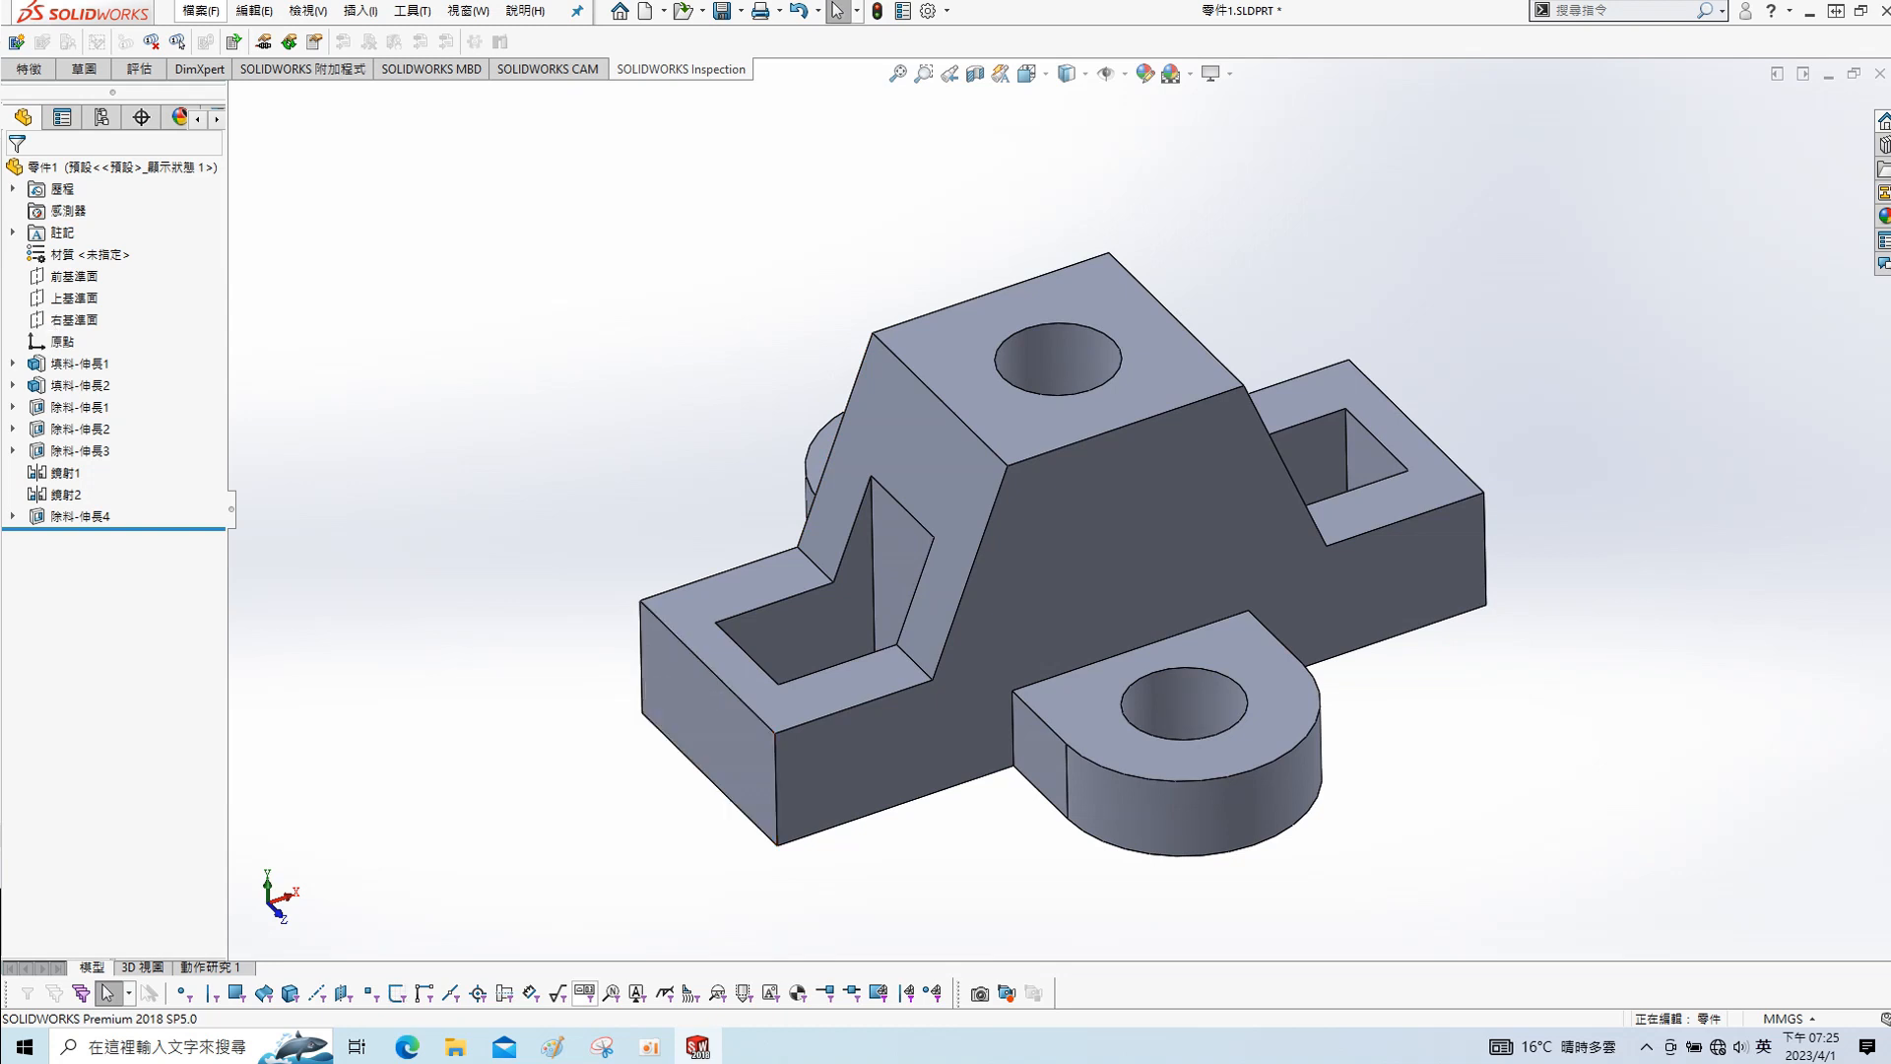
- Delete the mirror feature that copies the rounded tab and its hole
left_click(65, 473)
key("Delete")
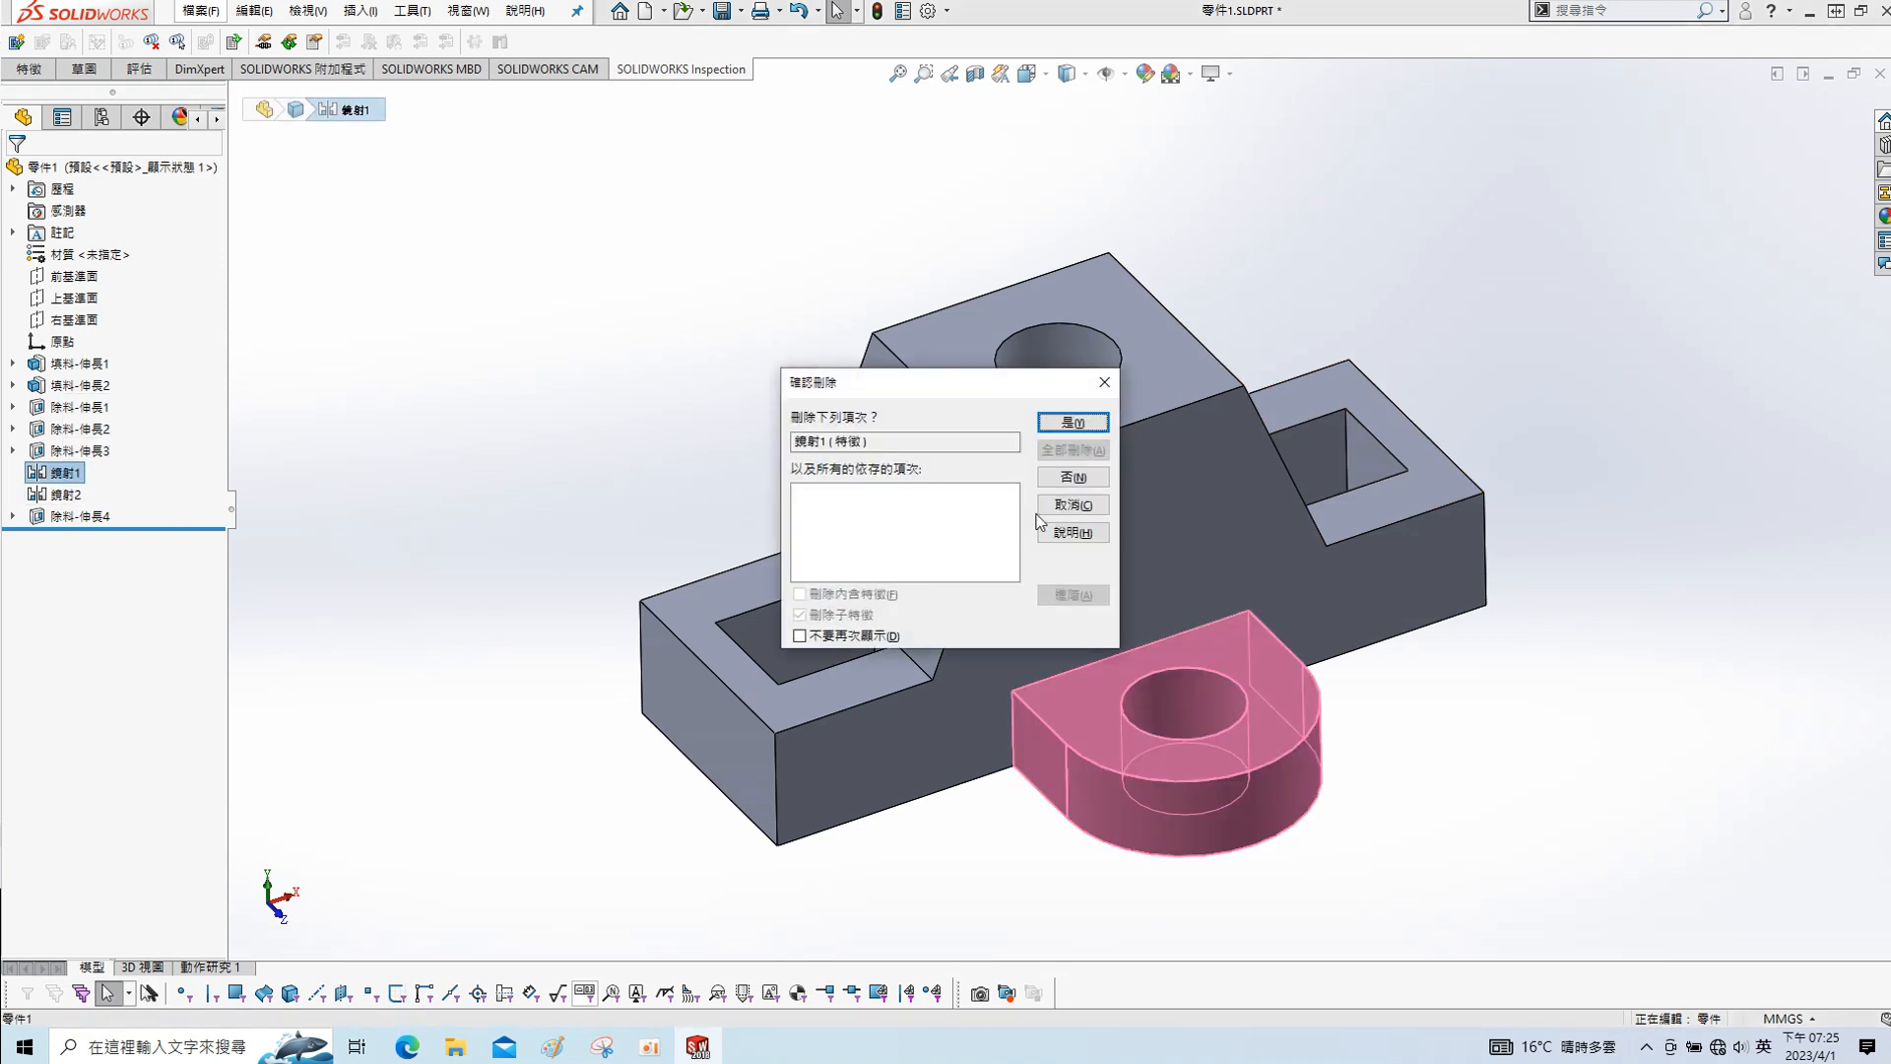
left_click(1073, 421)
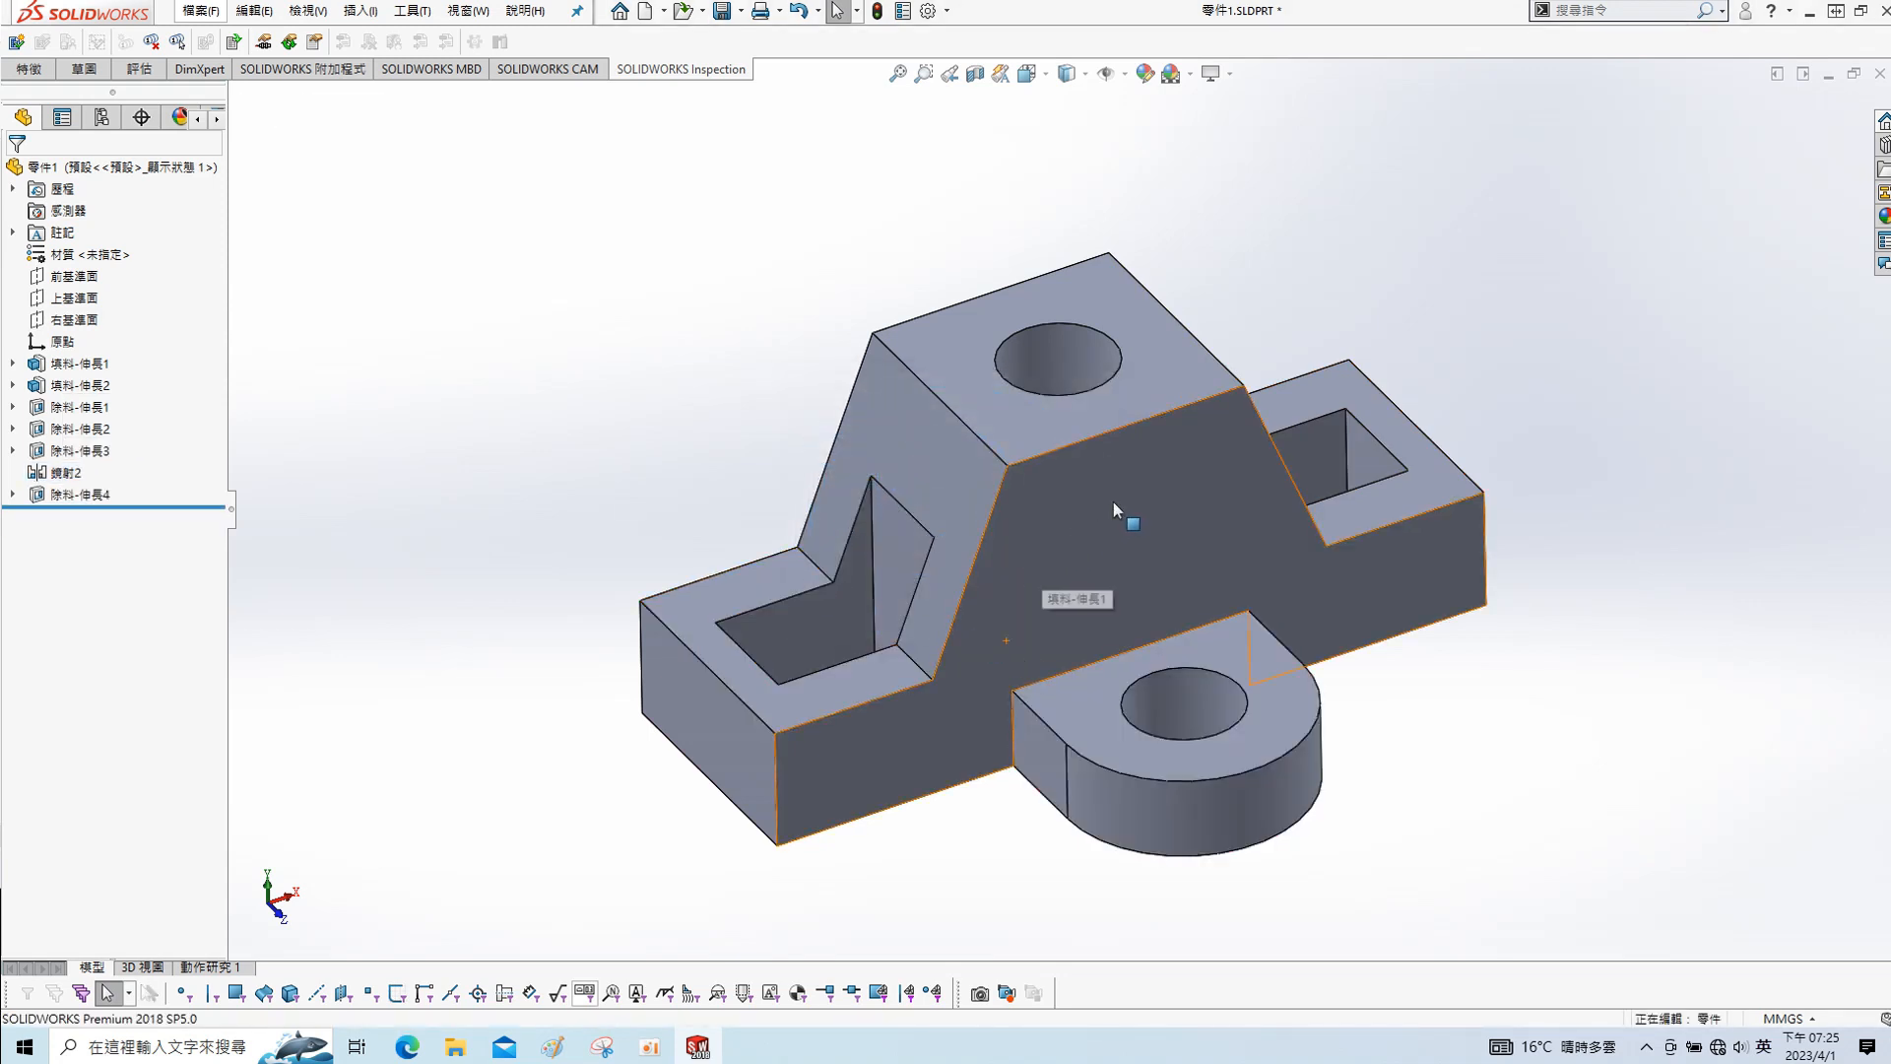
- Bring up the reference drawing in Paint beside the model and enlarge its window to show the lower dimensions
mouse_move(1146, 509)
middle_mouse_down("ctrl")
mouse_move(1424, 434)
mouse_move(1424, 455)
middle_mouse_up("ctrl")
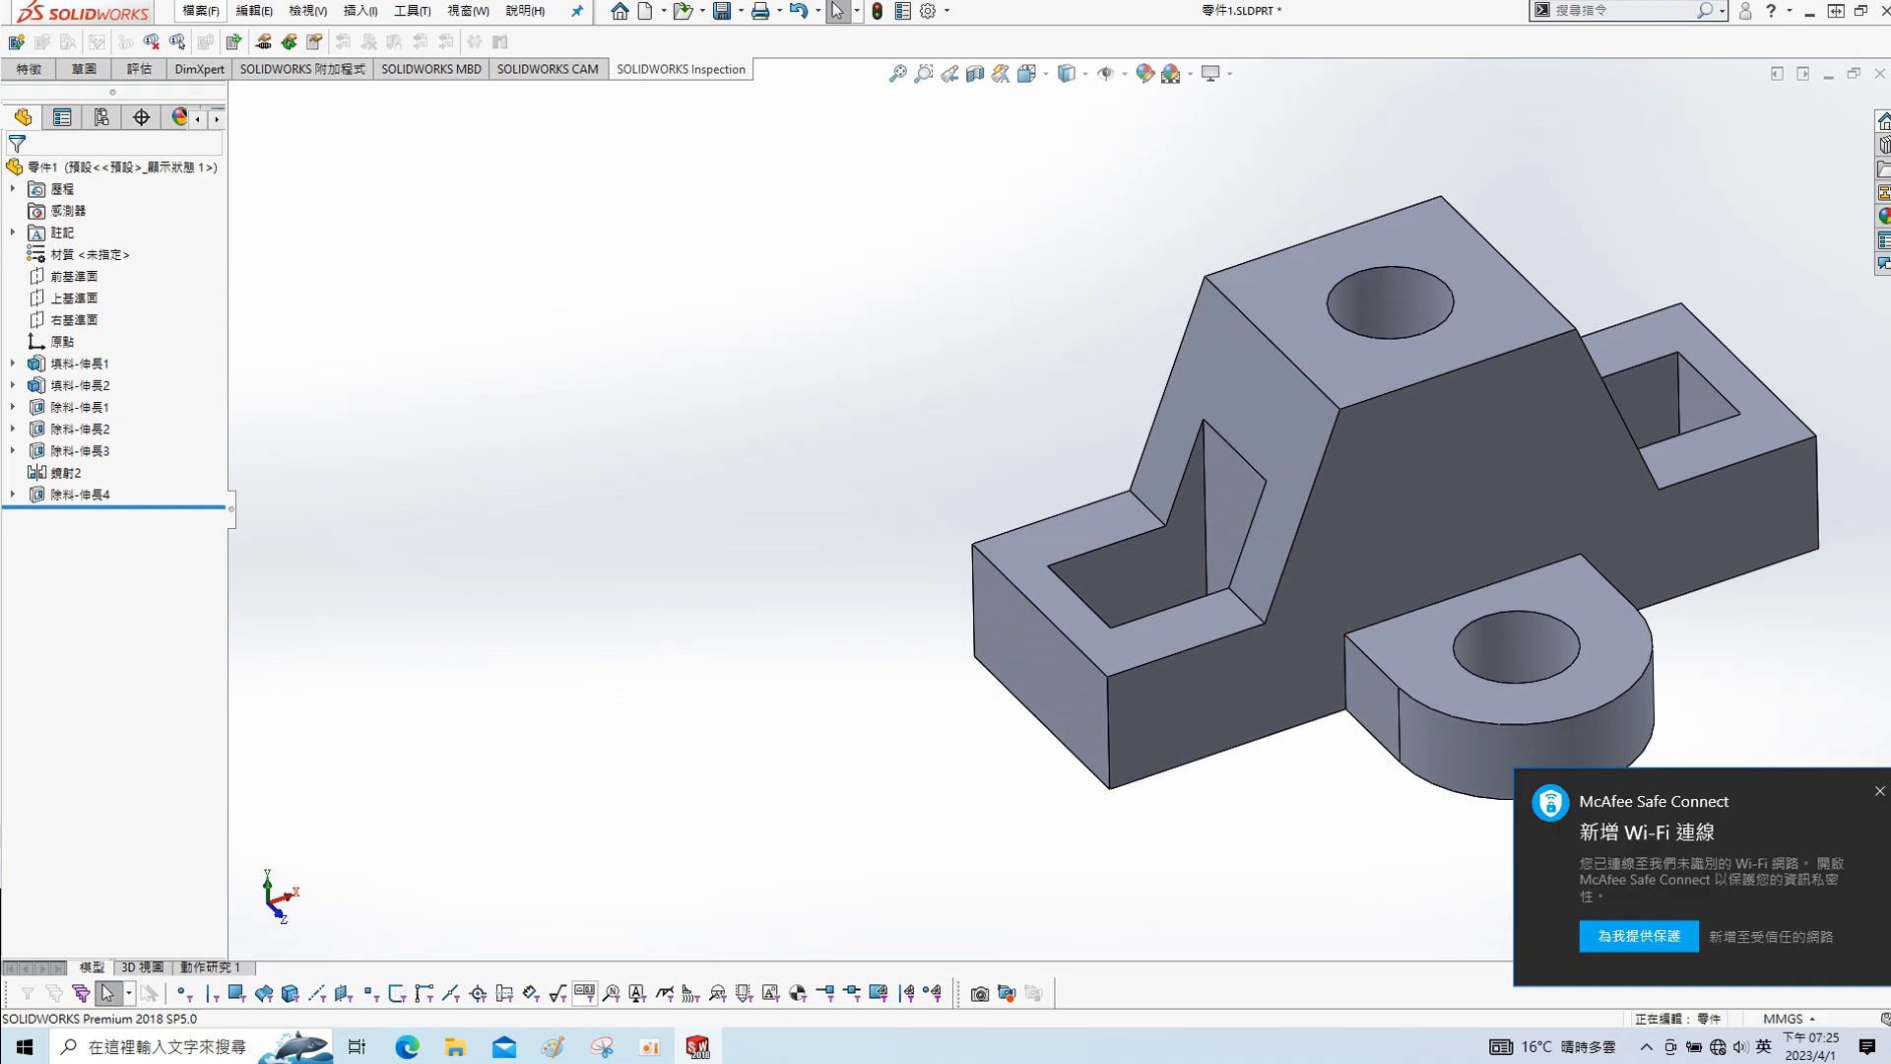
key("alt+Tab")
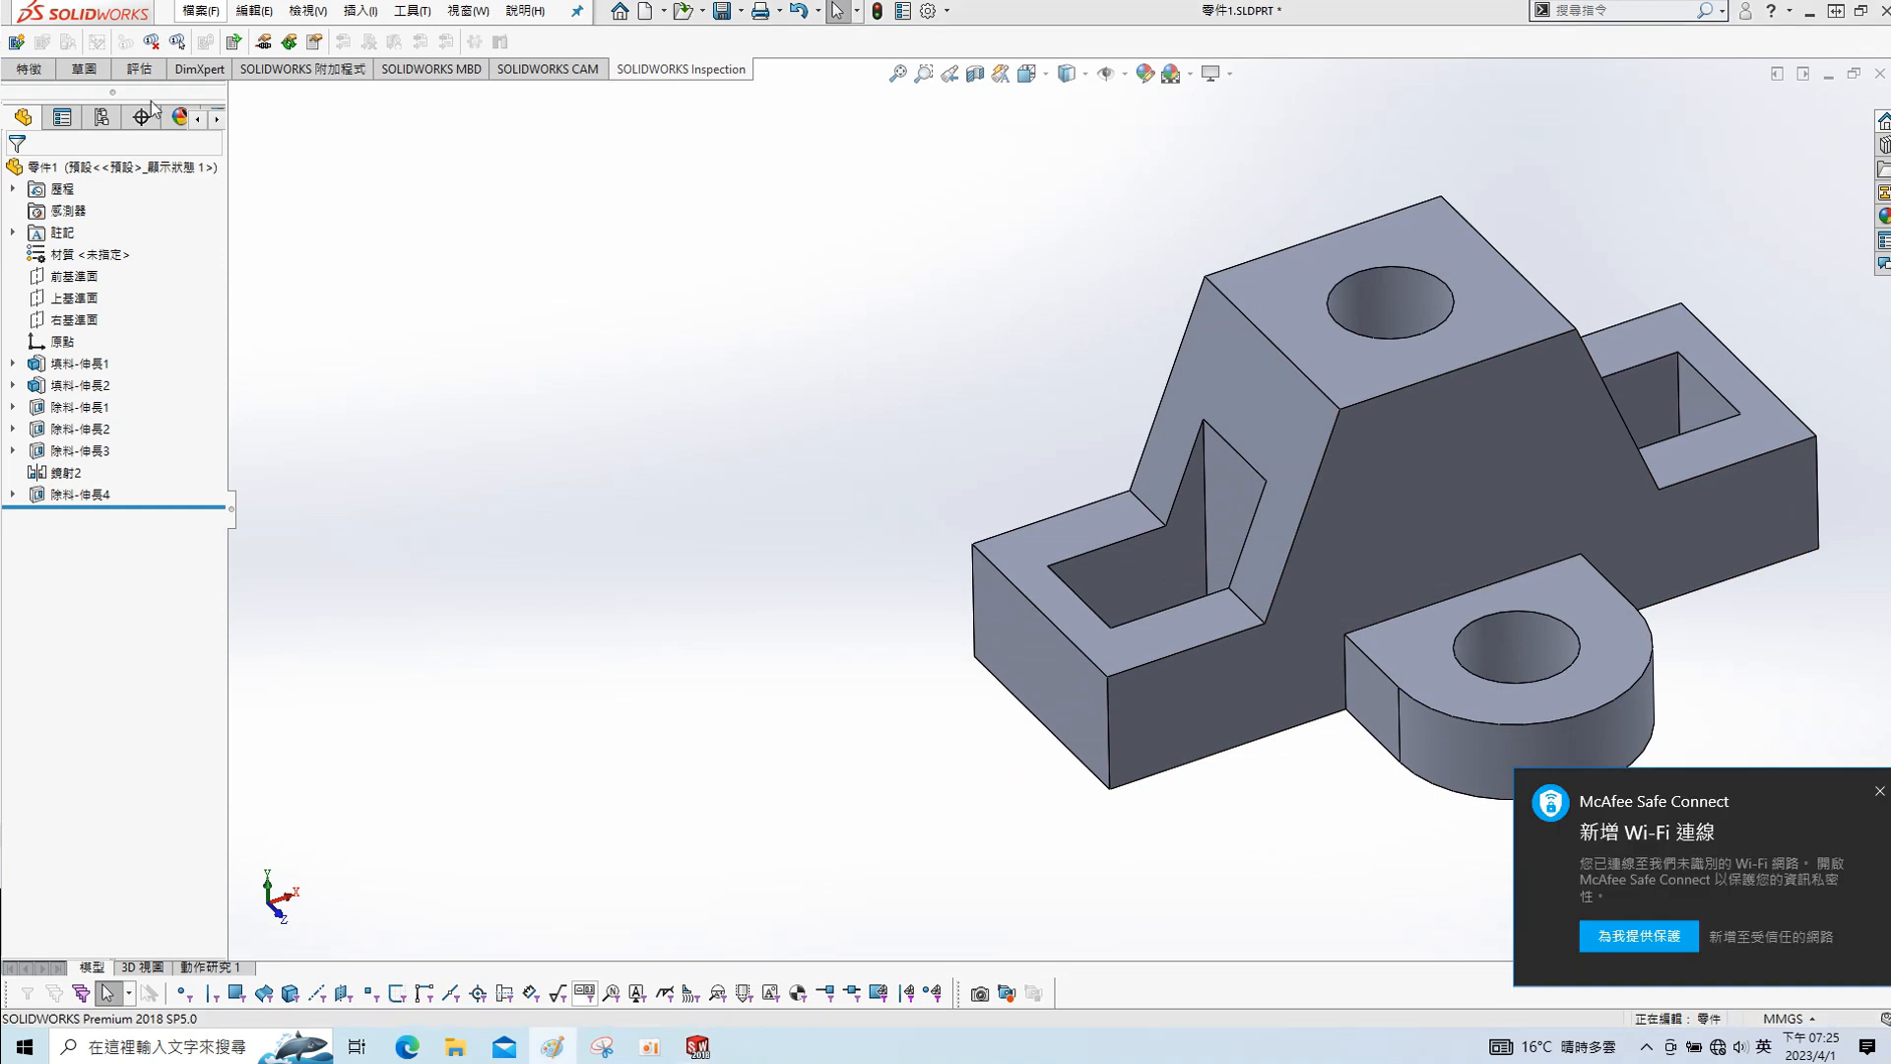
left_click(1882, 808)
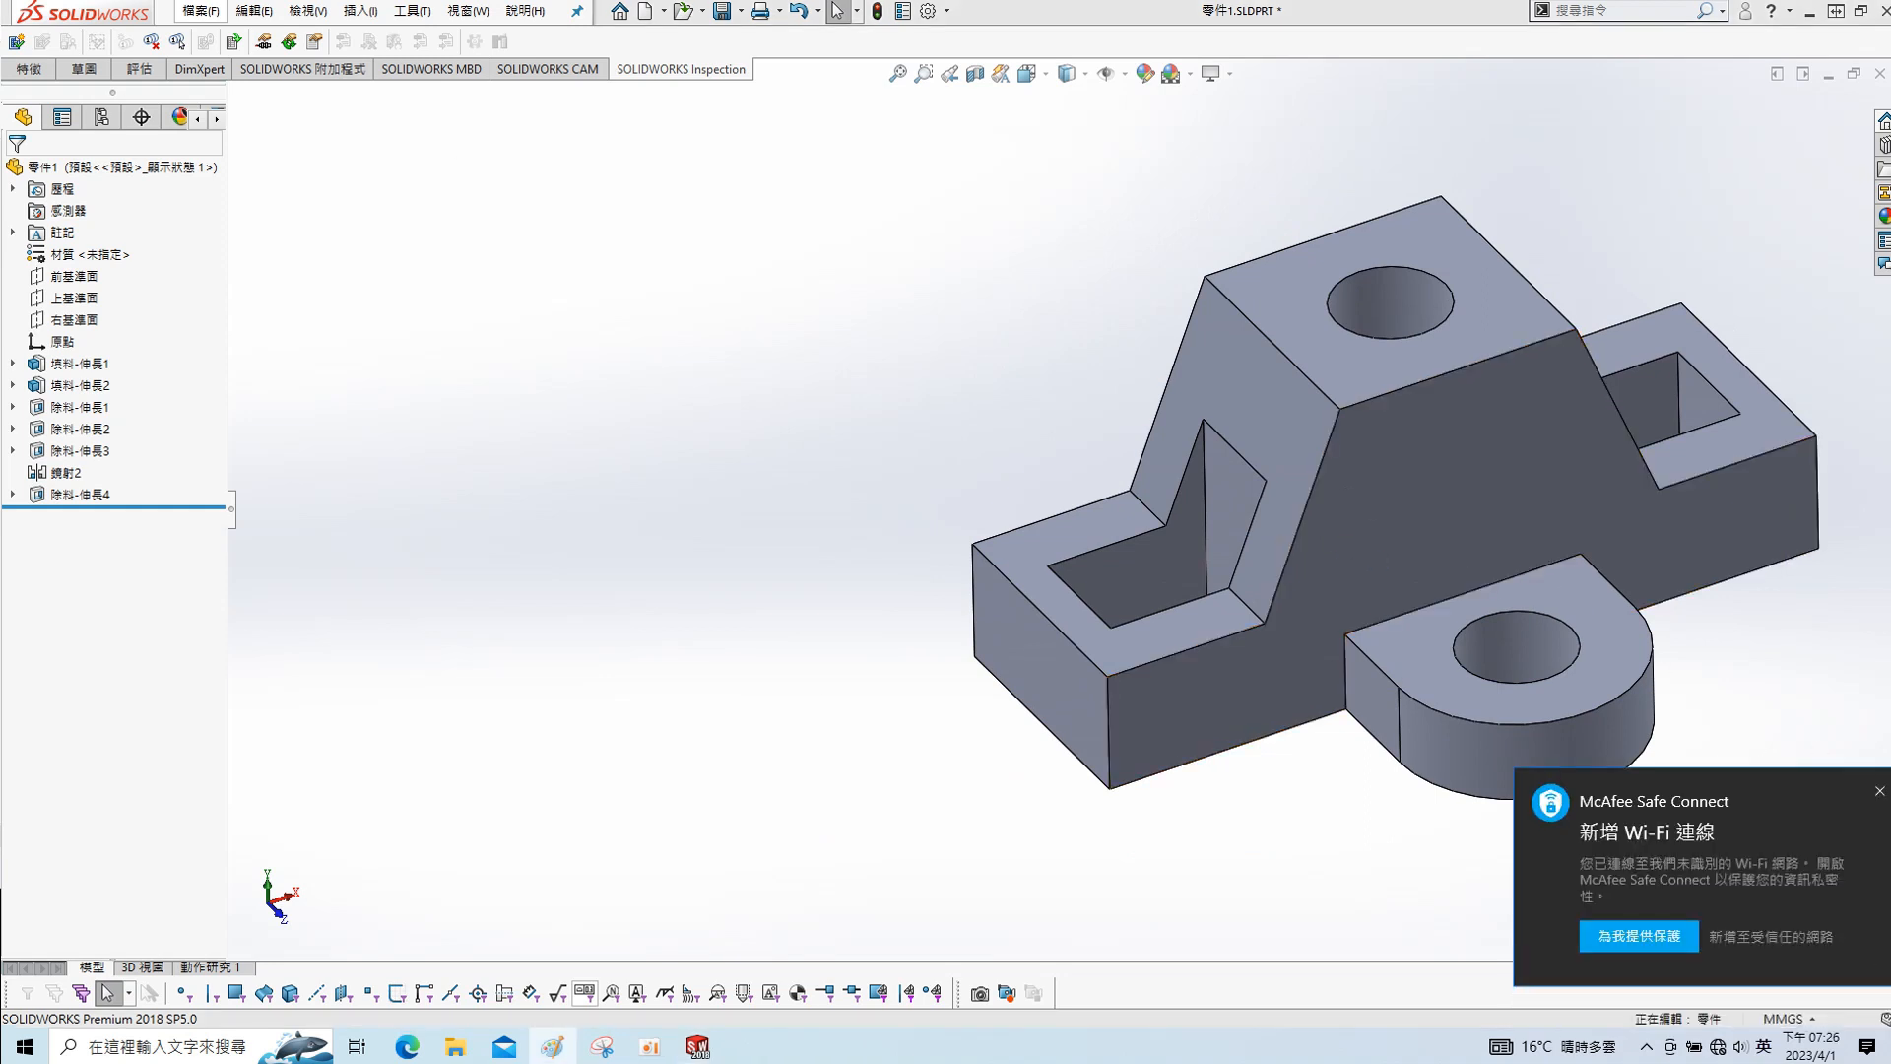
key("alt+Tab")
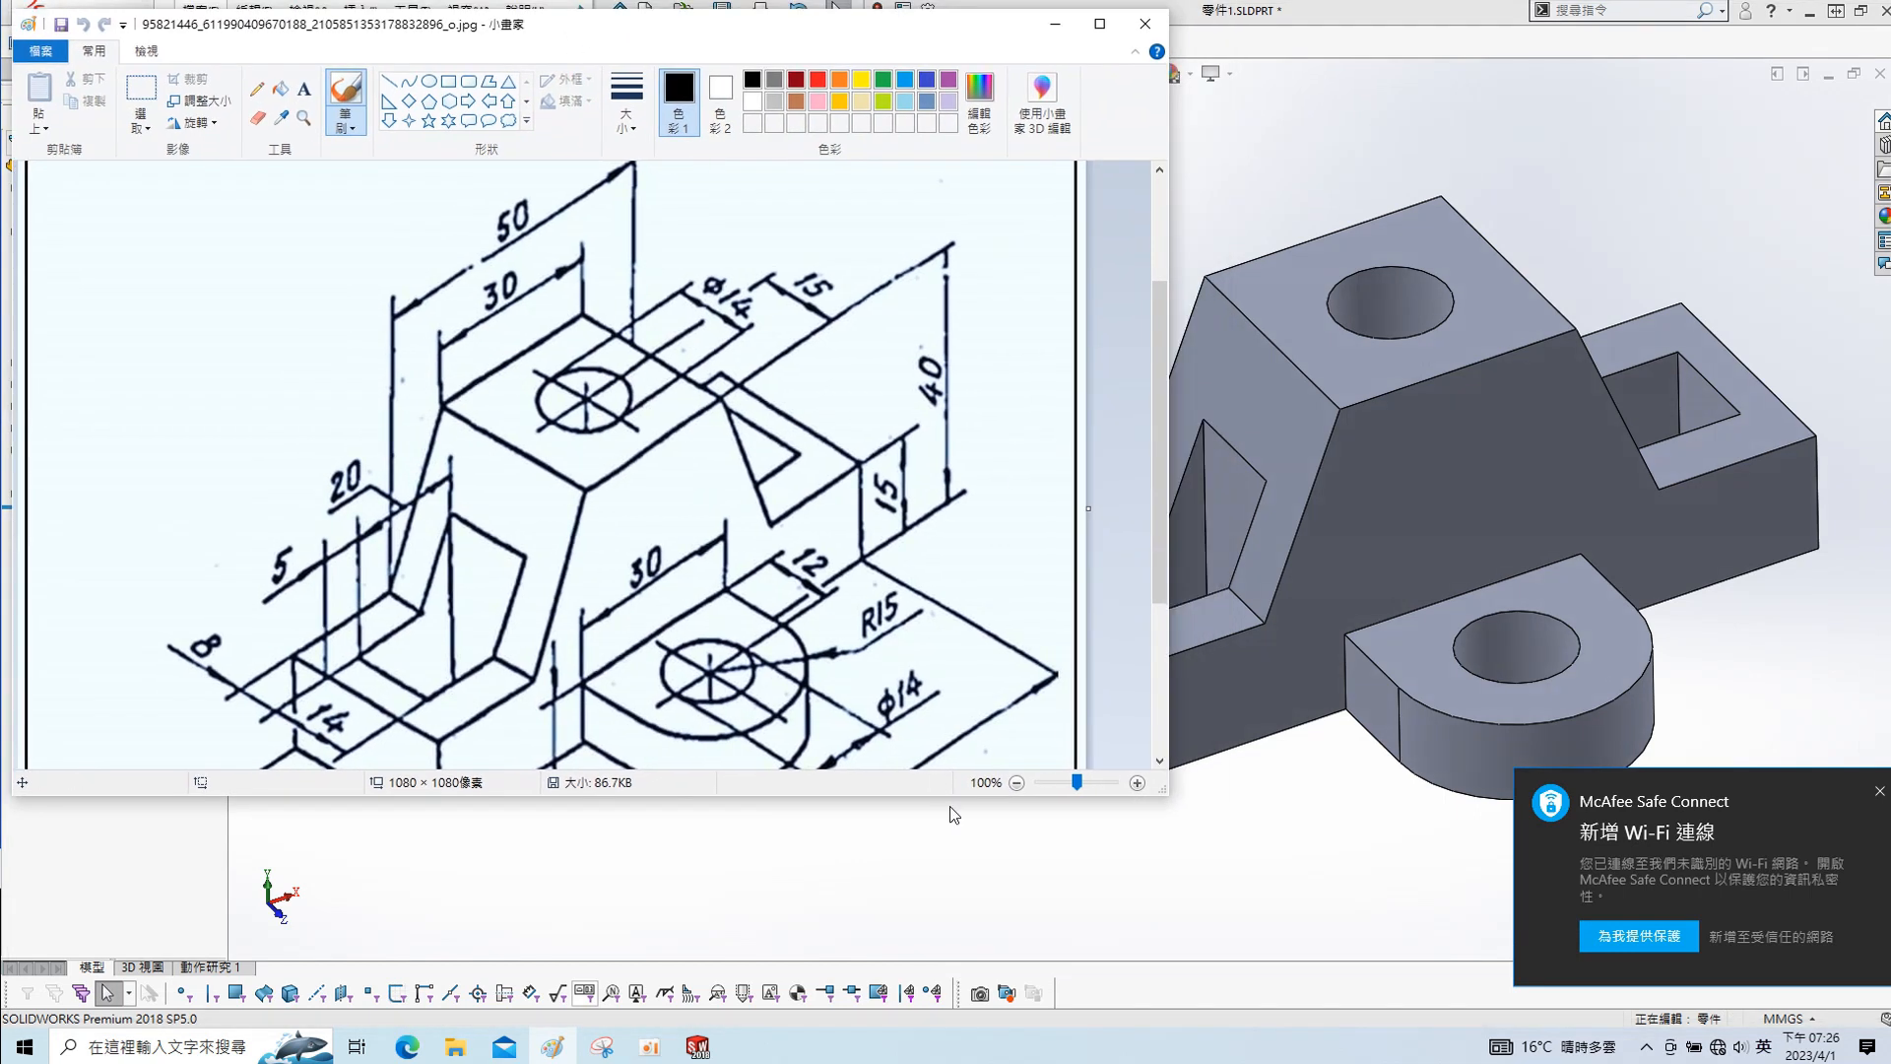
left_click_drag(895, 797, 871, 1016)
- Compare the model's shape, cuts, holes and single tab with the isometric drawing in Paint, then return to SOLIDWORKS
left_click(1499, 538)
mouse_move(1497, 599)
middle_mouse_down()
mouse_move(1566, 552)
mouse_move(1558, 581)
middle_mouse_up()
middle_click_drag(1381, 536, 1472, 603)
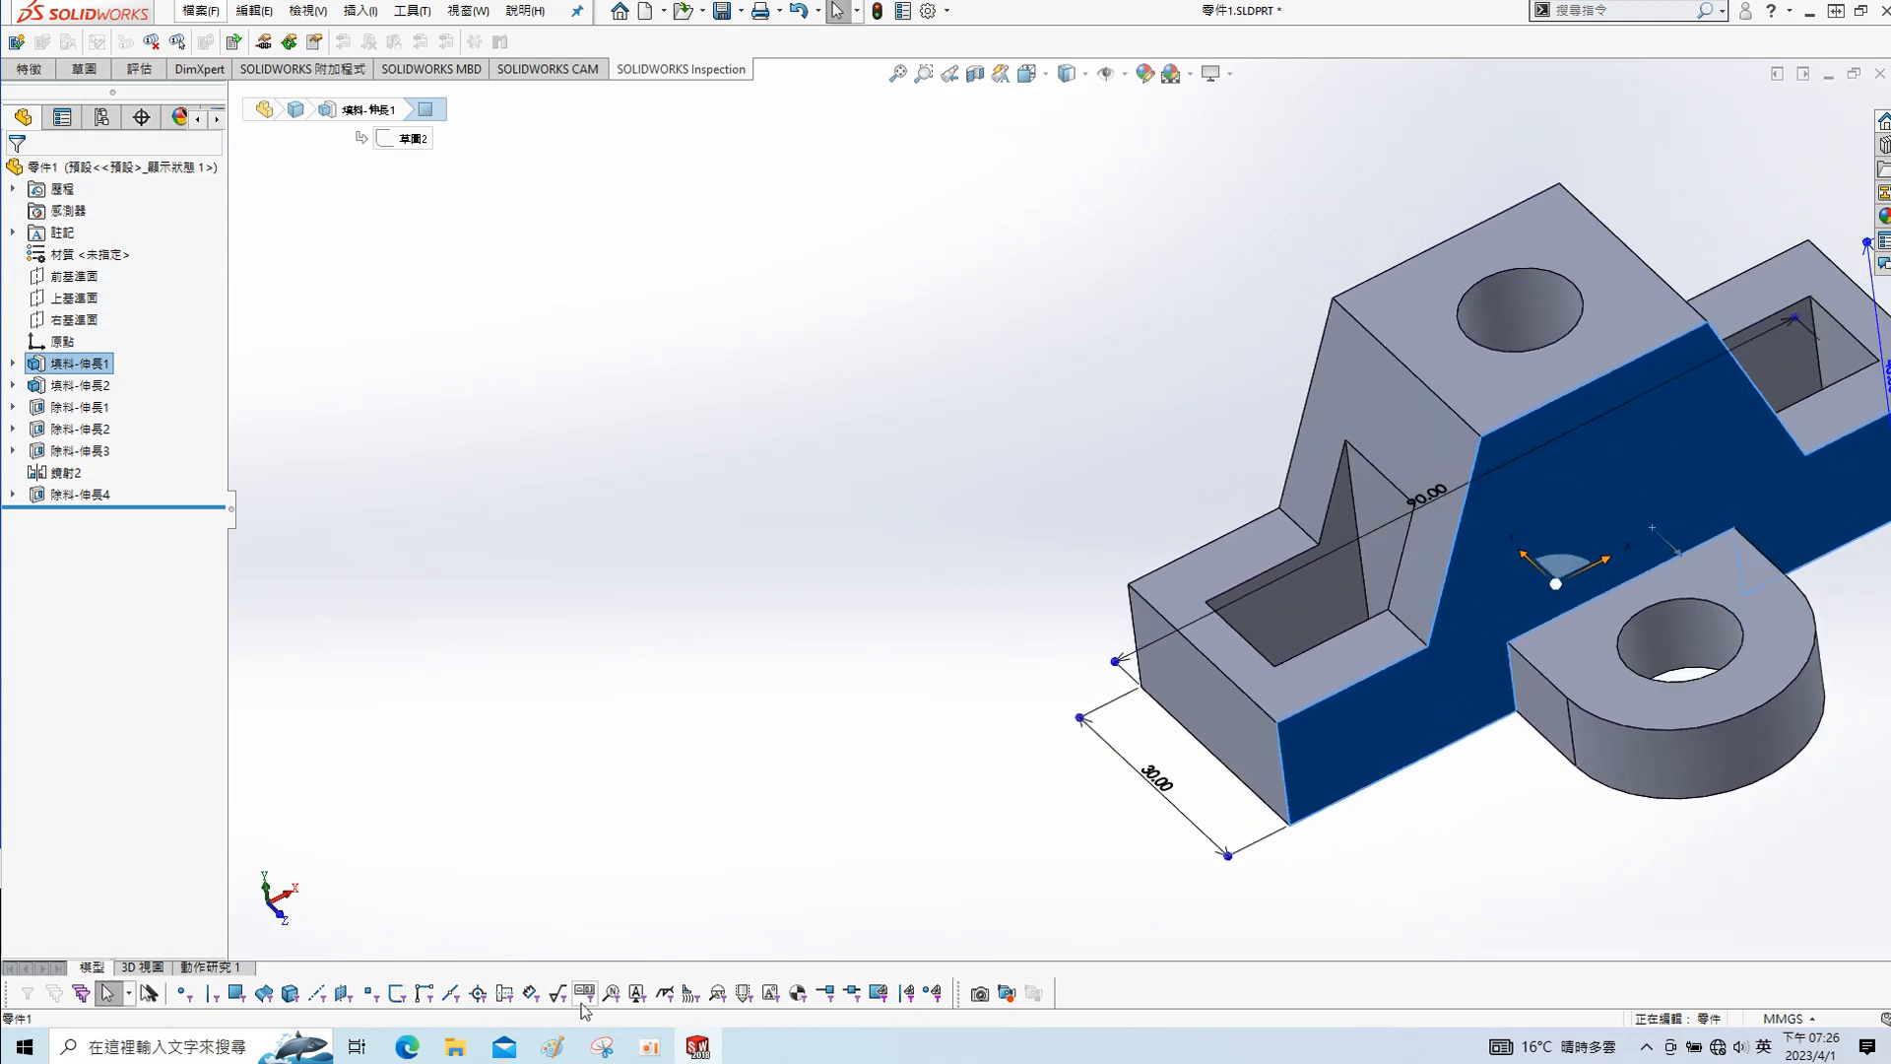
left_click(559, 1048)
left_click(1408, 889)
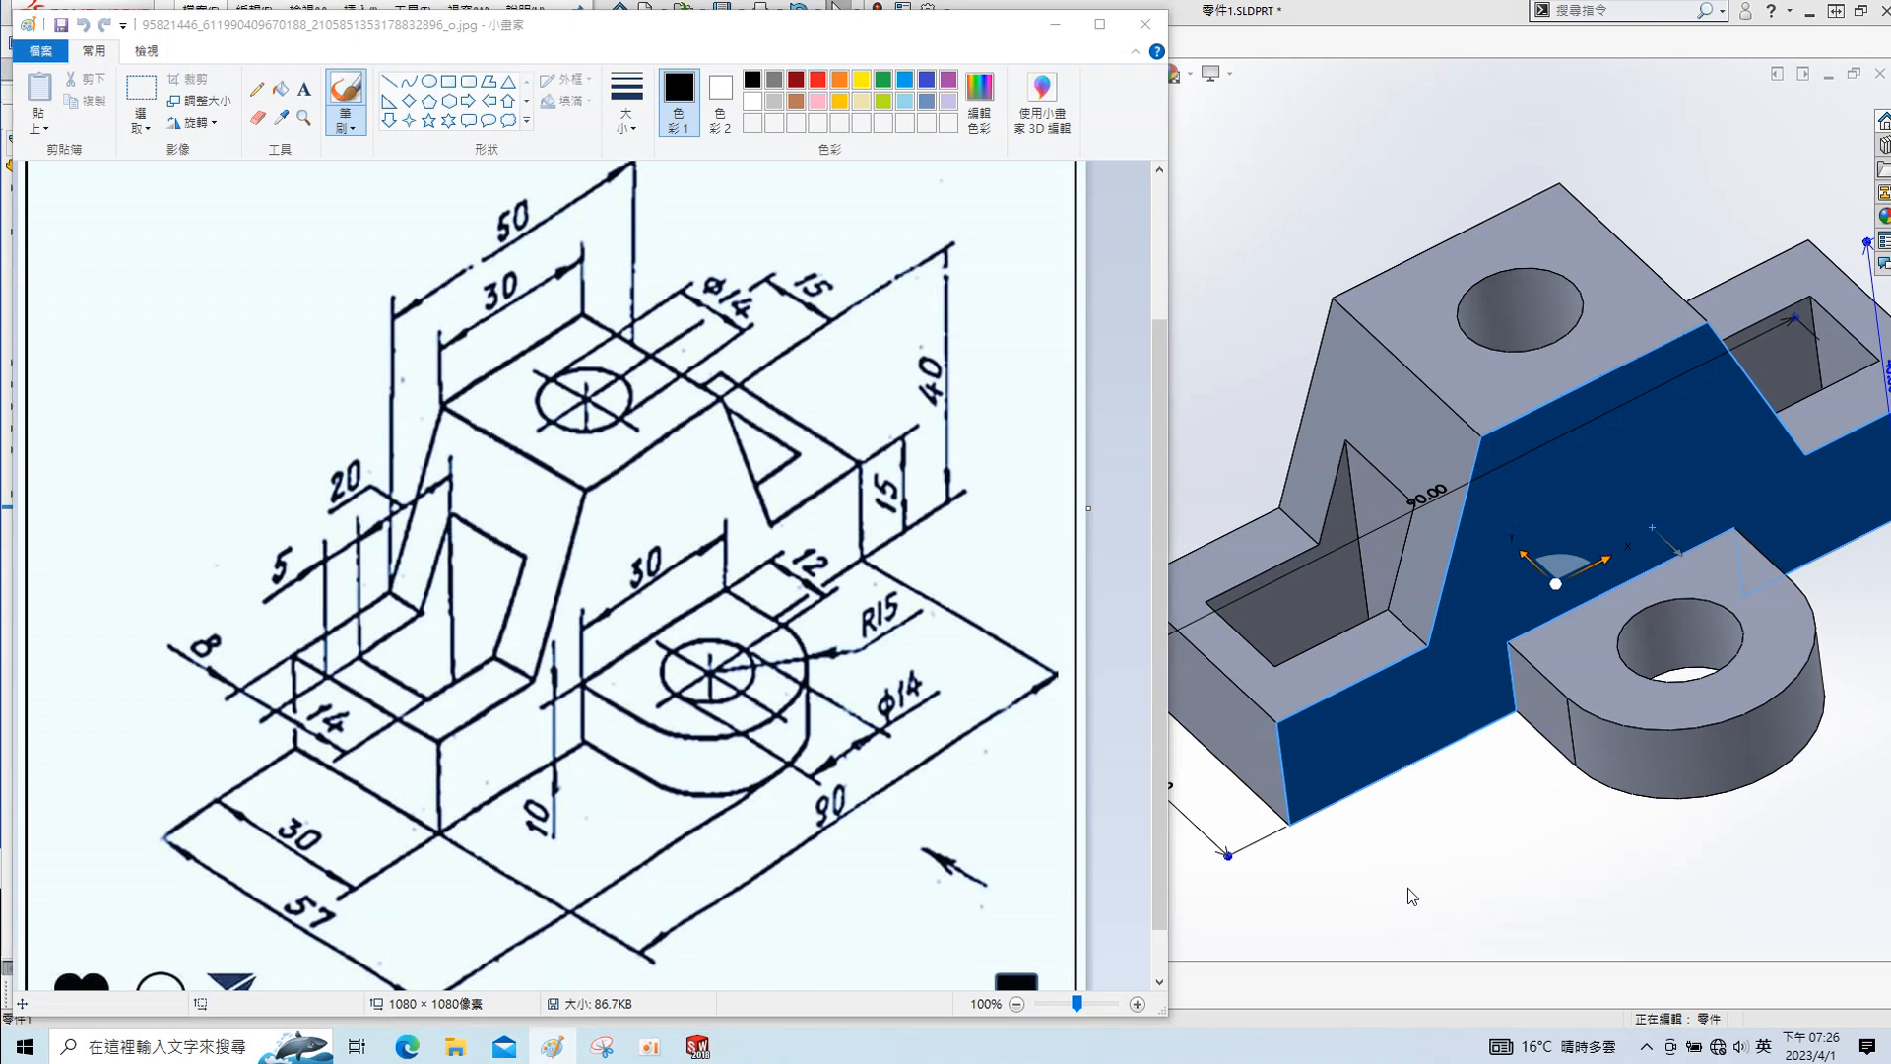
left_click(554, 1048)
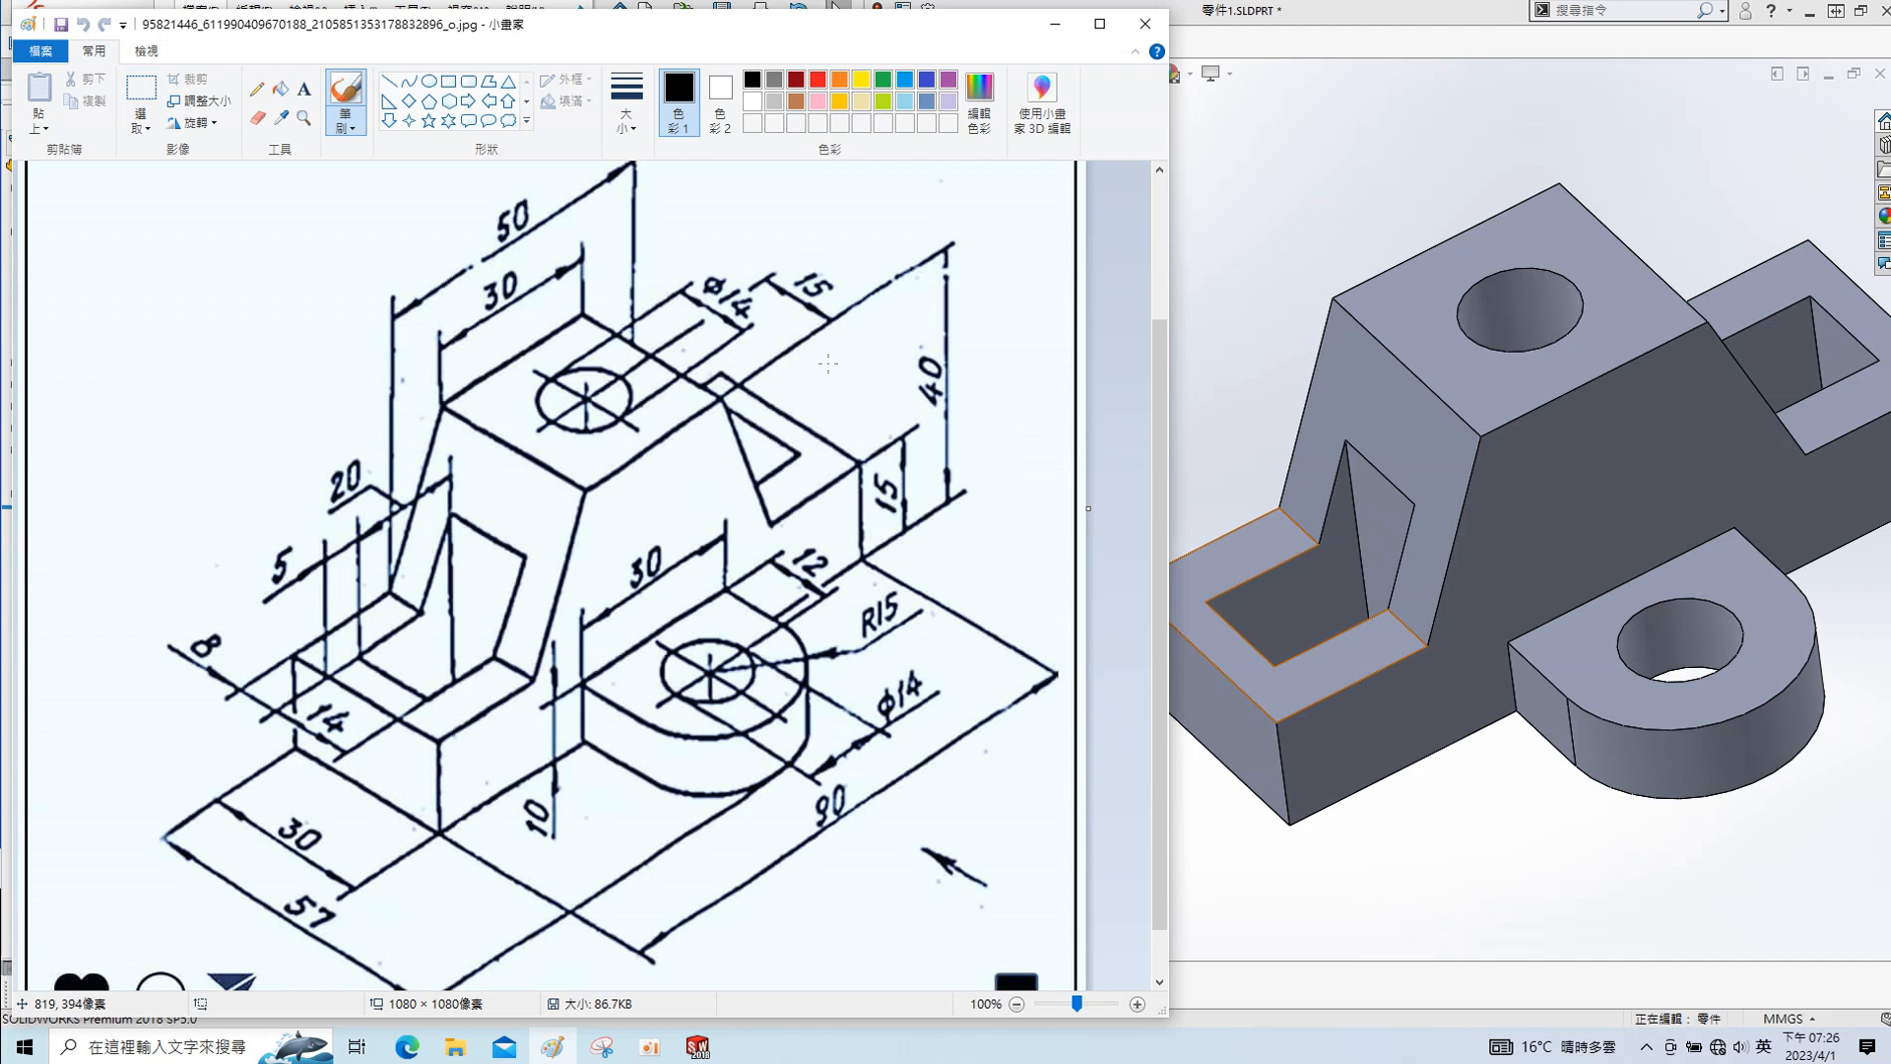
left_click(1272, 195)
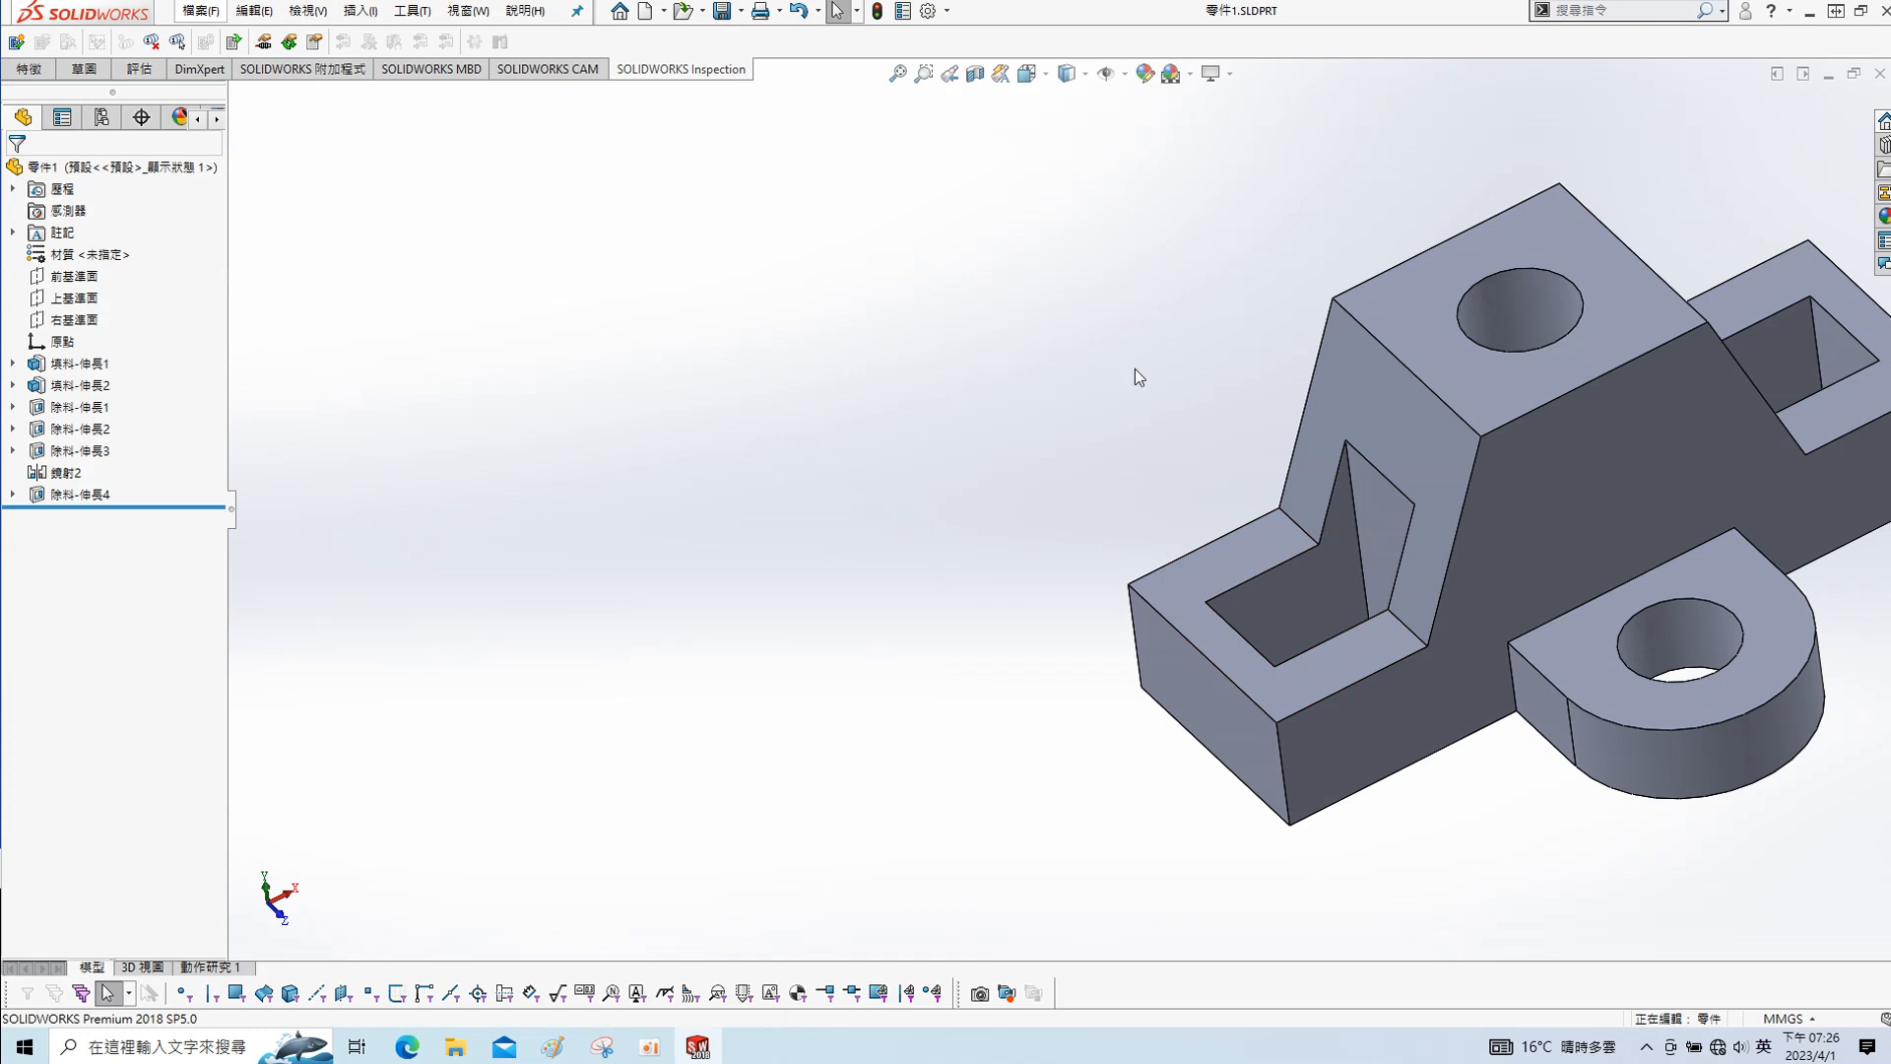